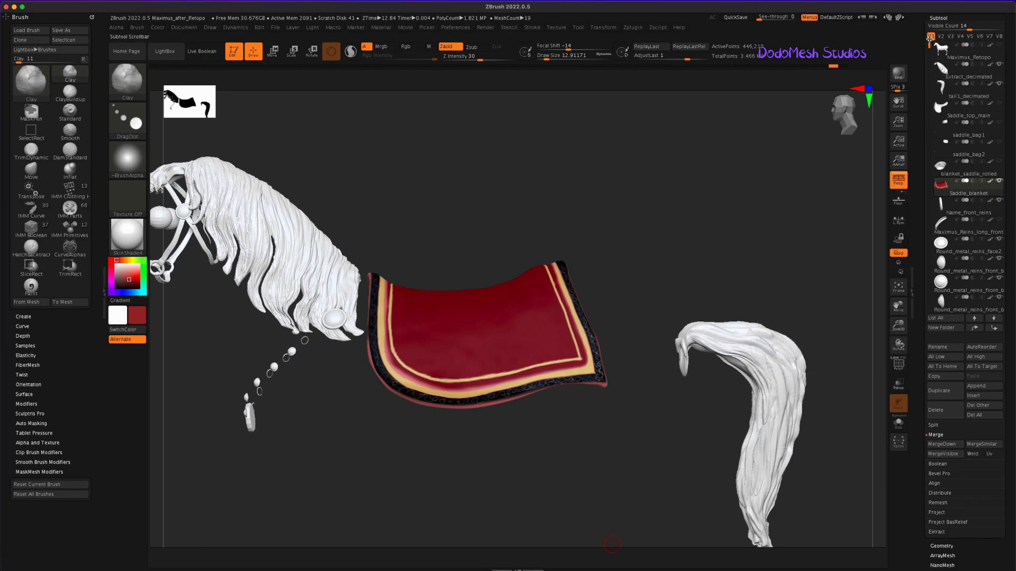
Step: Show the rolled blanket, horse body, saddle top, both saddle bags and studded chest strap
left_click(999, 162)
left_click(999, 46)
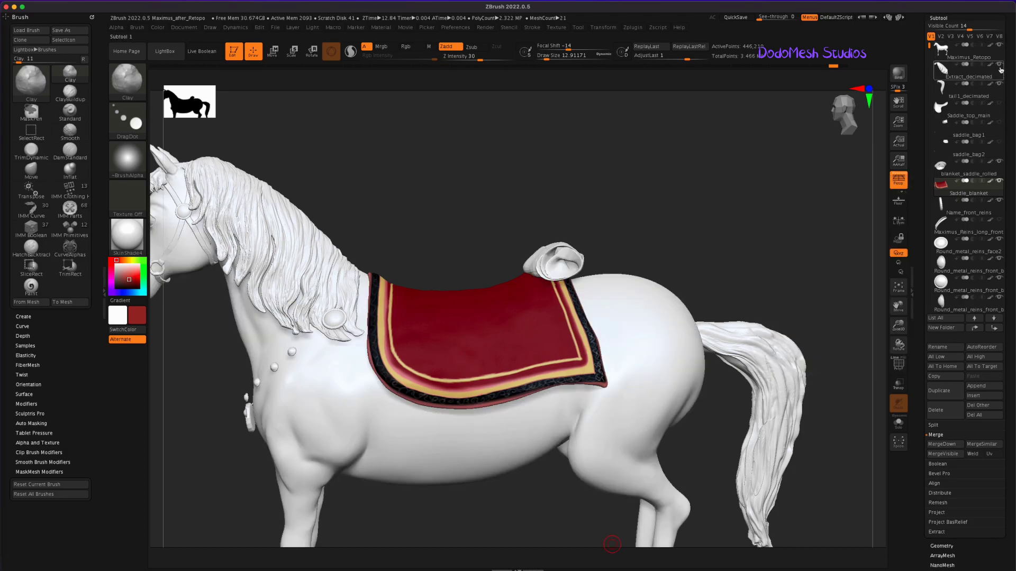
left_click(999, 106)
left_click(999, 142)
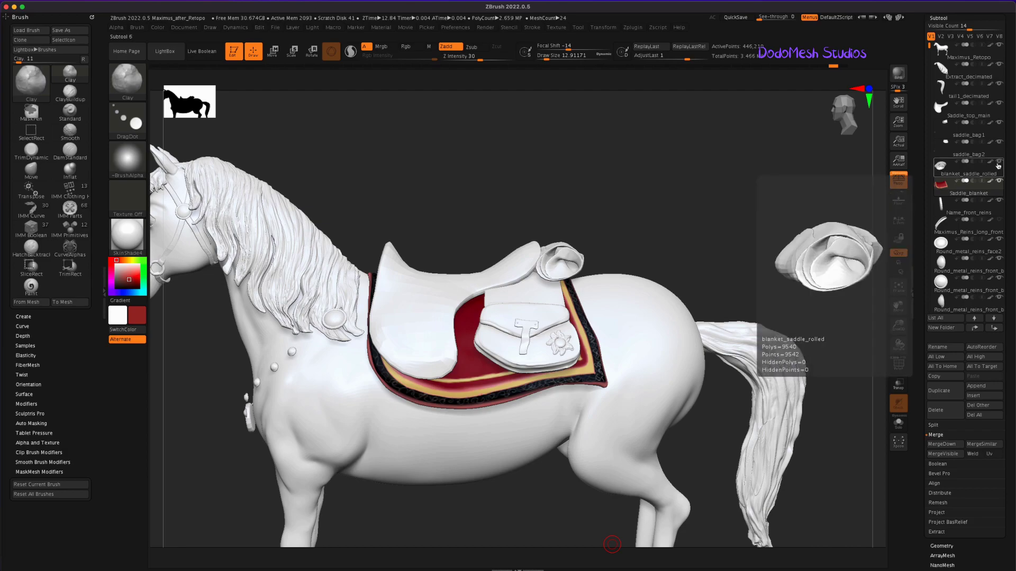
left_click(999, 220)
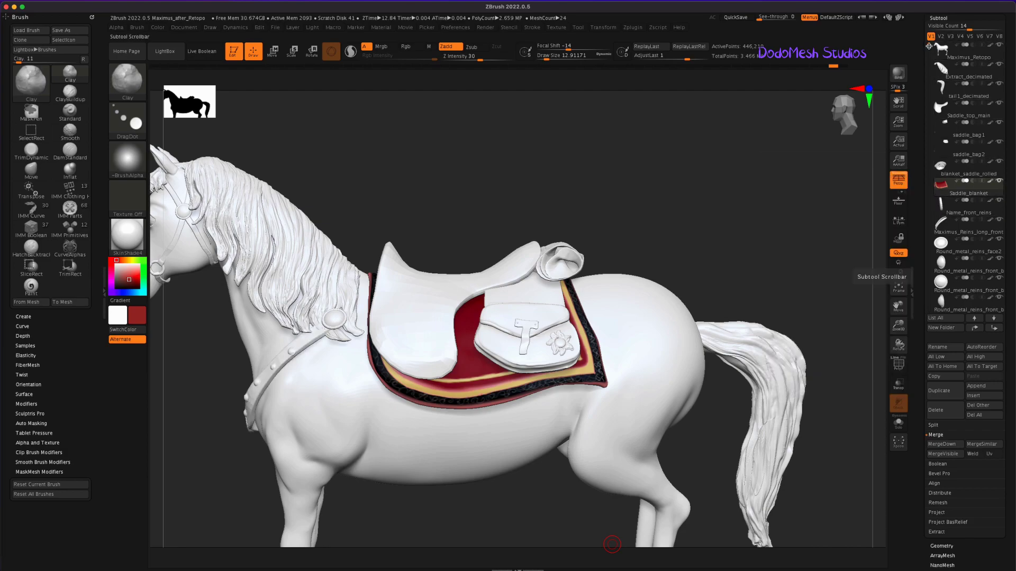
Step: Reveal the remaining tack and reins, then select the long_reins subtool
scroll(929, 280, "down", 5)
left_click(999, 201)
left_click(999, 182)
left_click(999, 279)
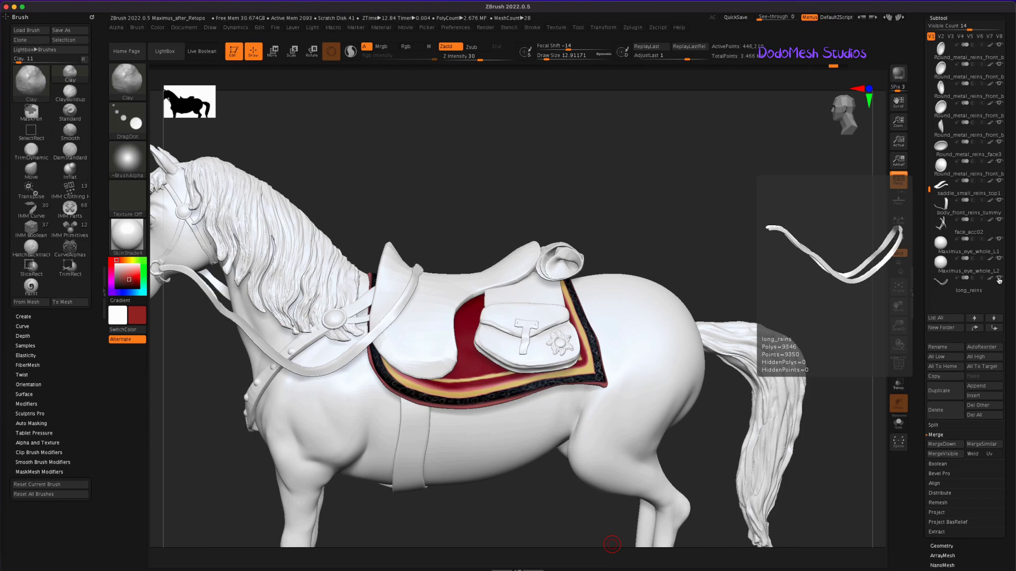
left_click(943, 289)
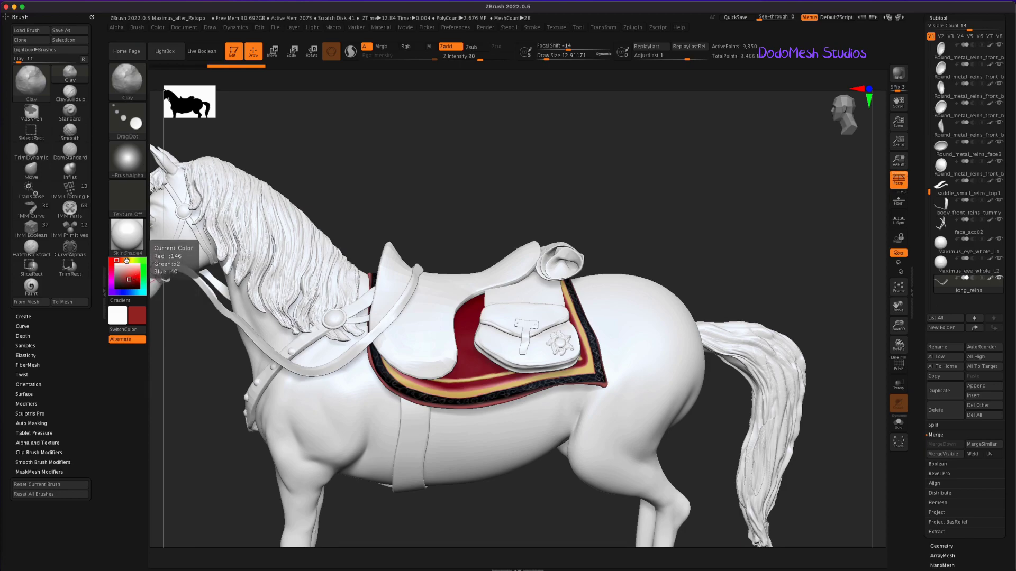
Step: Fill the long reins with brown (R 105, G 58, B 16) using Color > FillObject
left_click(125, 260)
left_click_drag(131, 279, 134, 284)
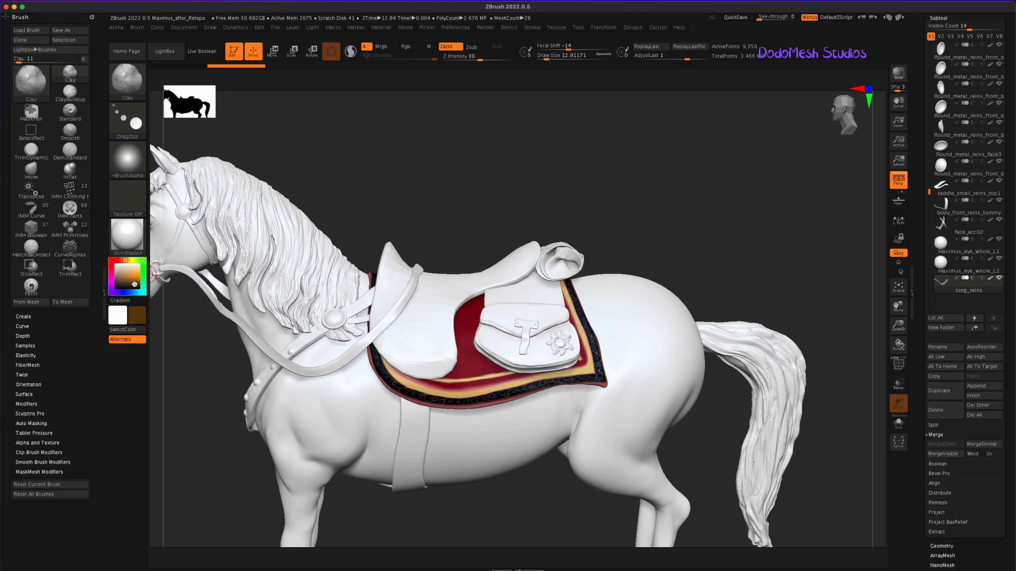
left_click(122, 260)
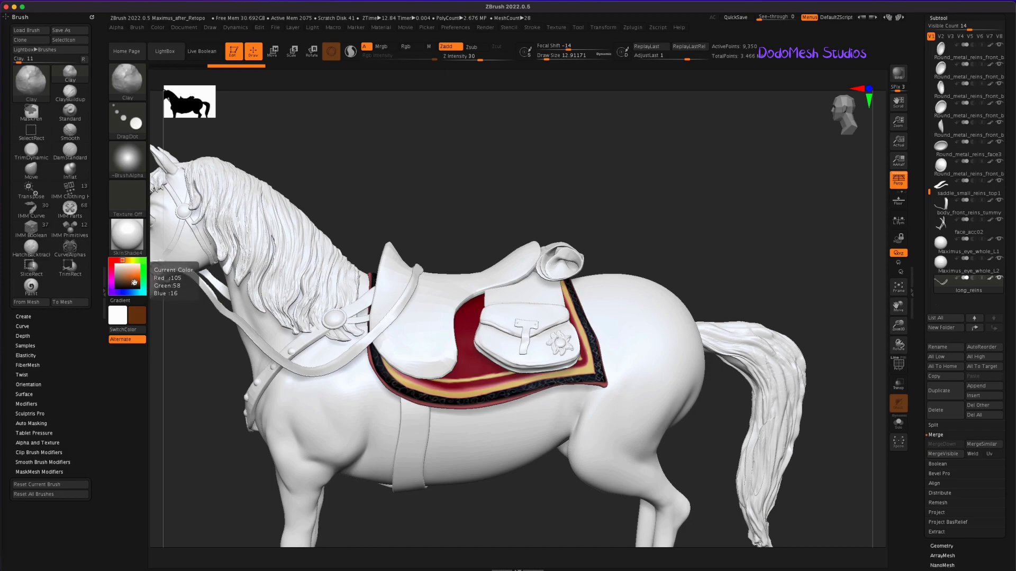
left_click(158, 27)
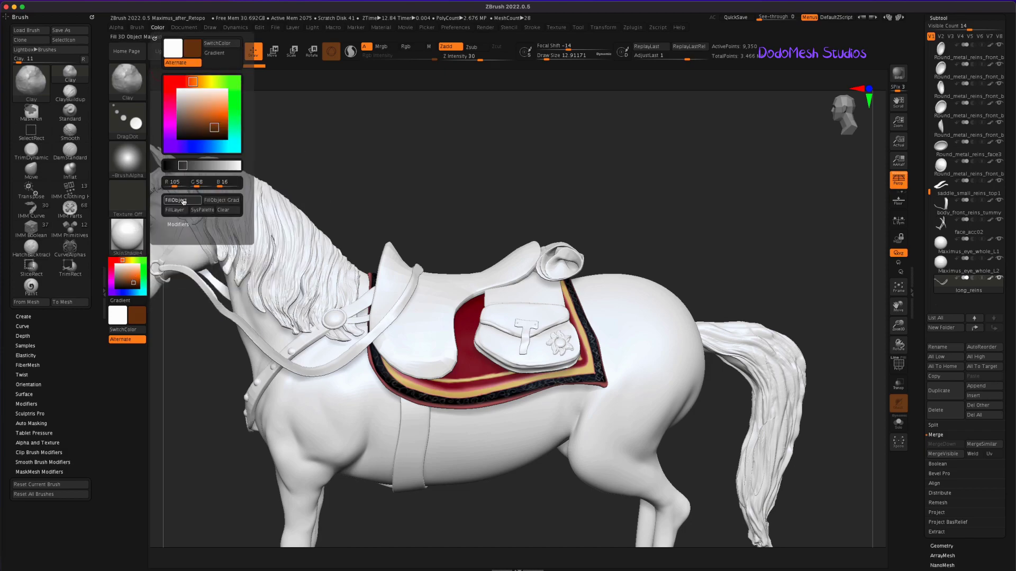
left_click(182, 200)
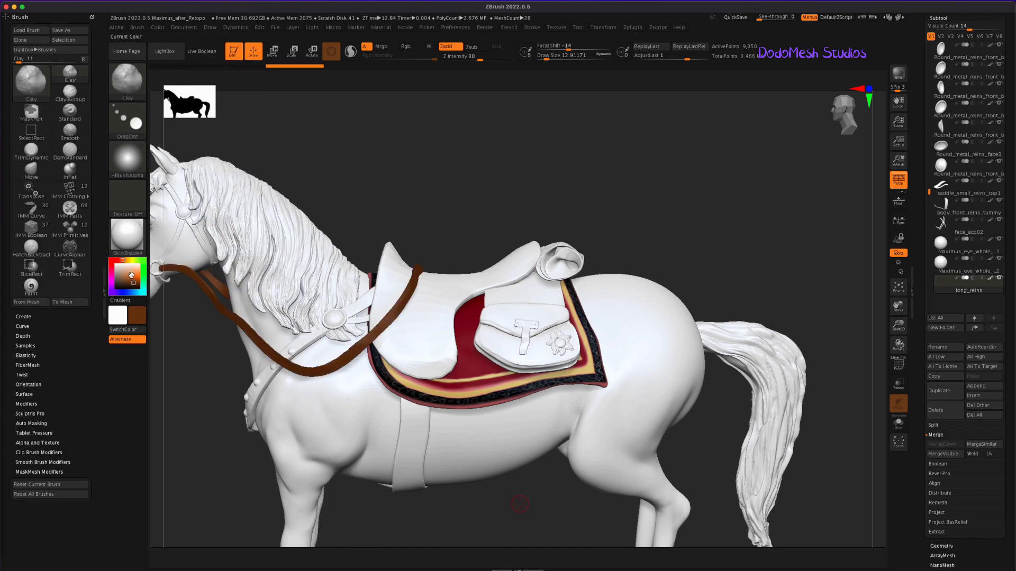
left_click(120, 260)
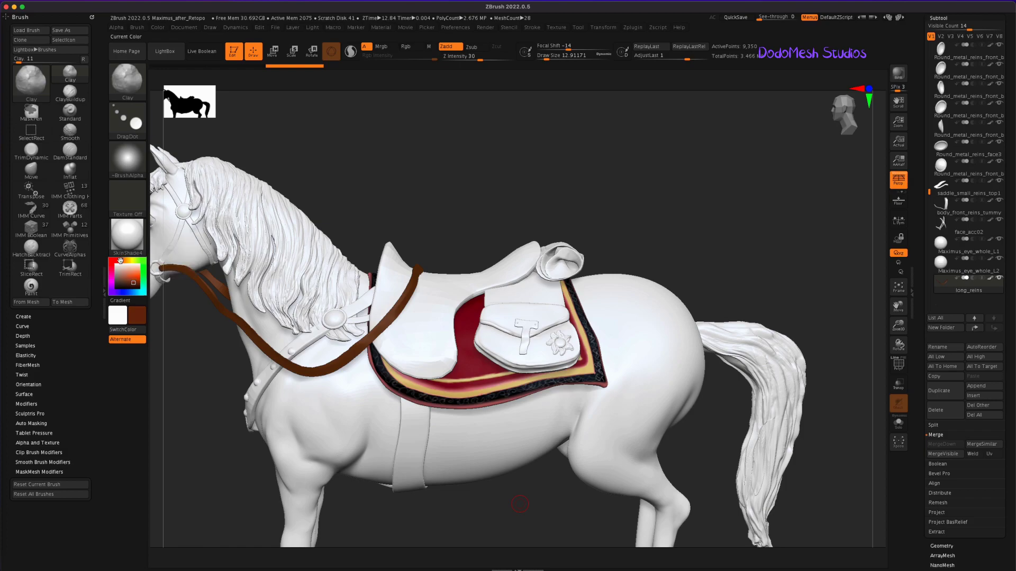
Step: Refill the long reins with the darker brown
left_click(158, 27)
left_click(182, 200)
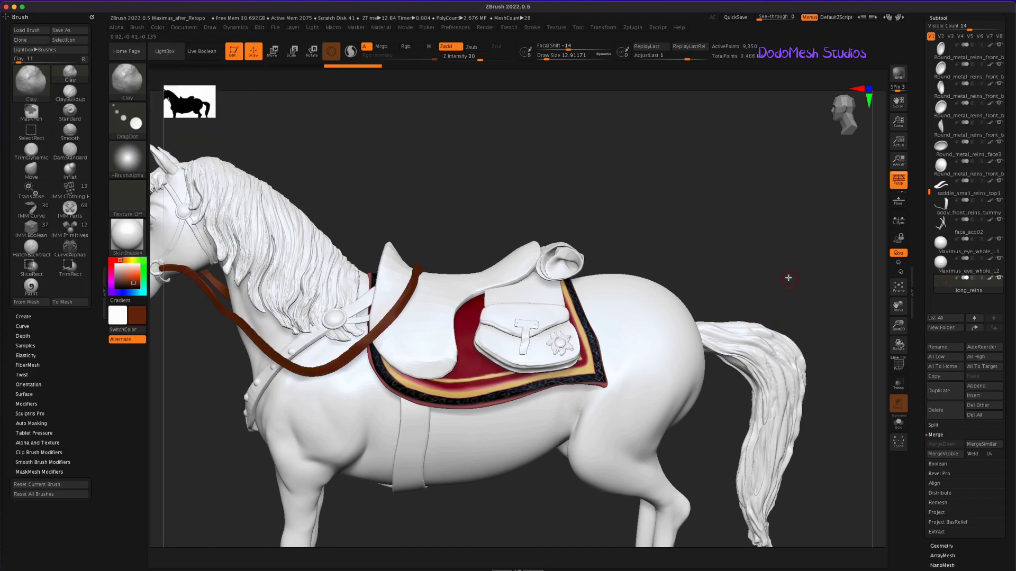
left_click_drag(779, 279, 771, 273)
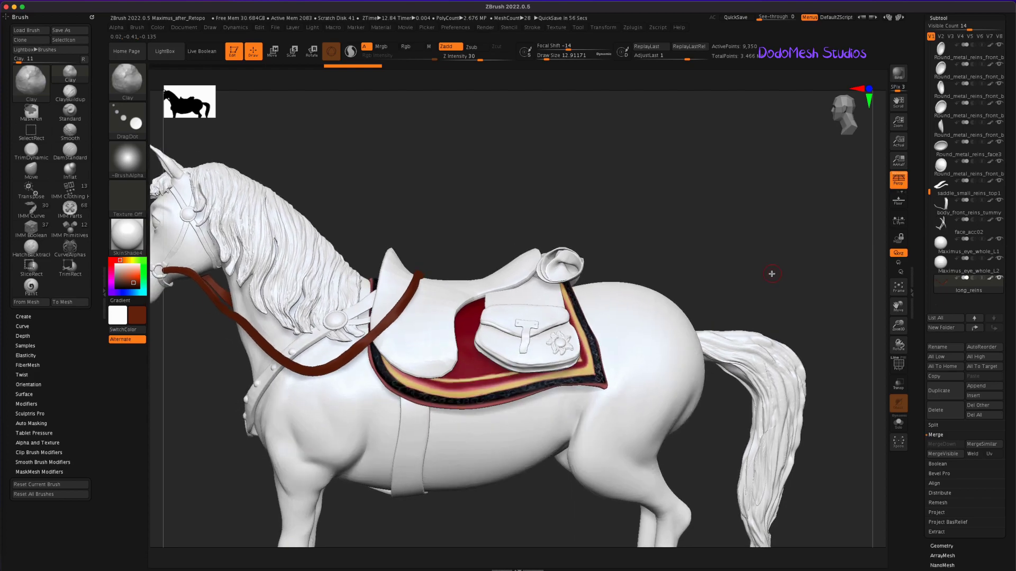
Step: Smooth the rein along the neck toward and across the saddle
left_click(31, 169)
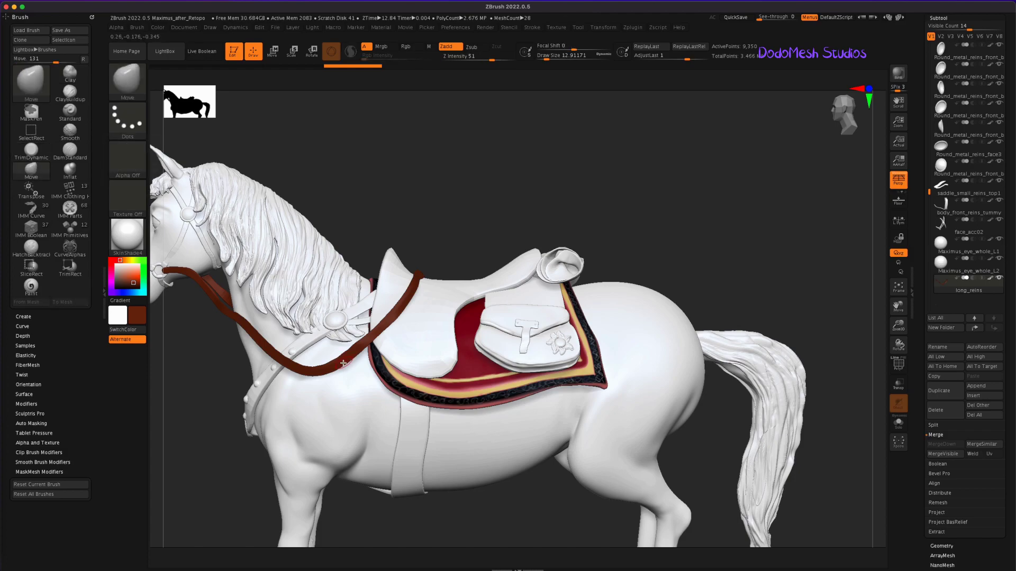
key("shift")
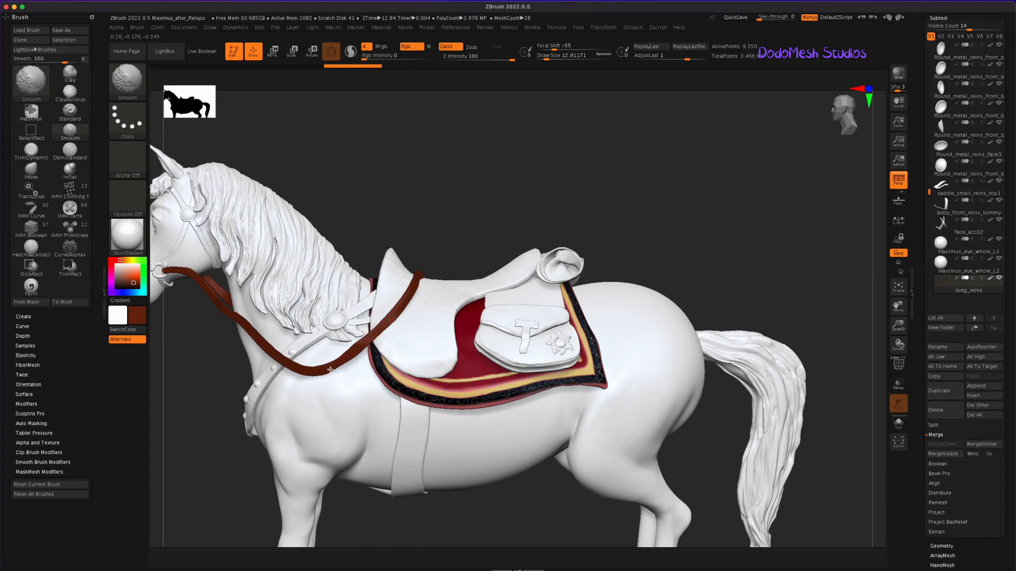
left_click_drag(238, 320, 415, 286, "shift")
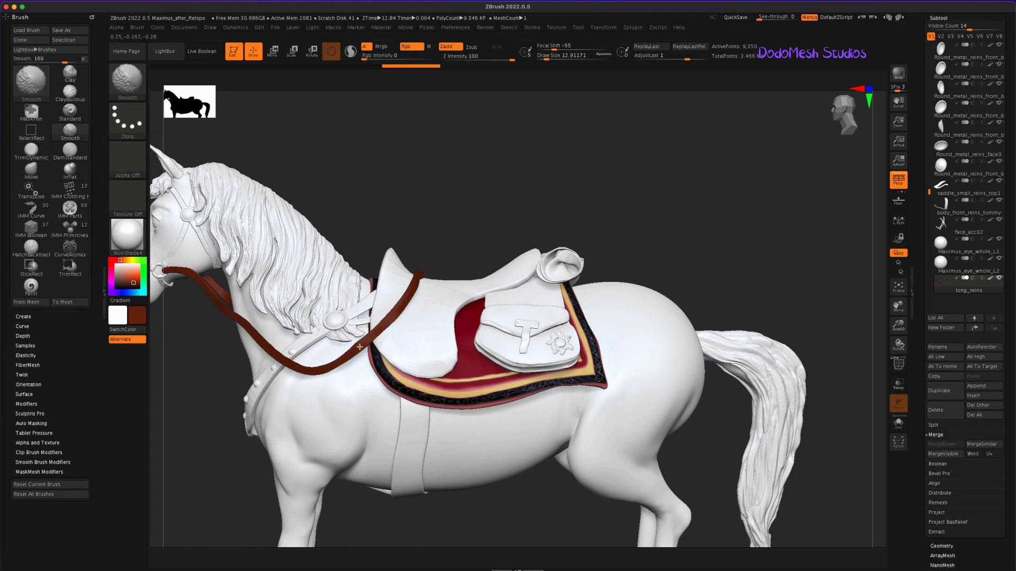
key("shift")
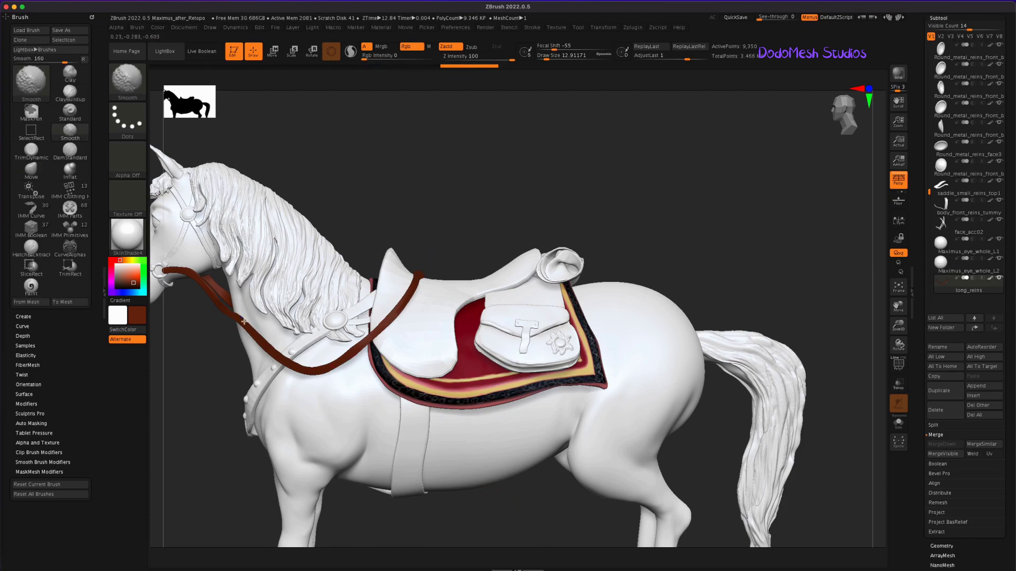
left_click_drag(586, 185, 545, 238)
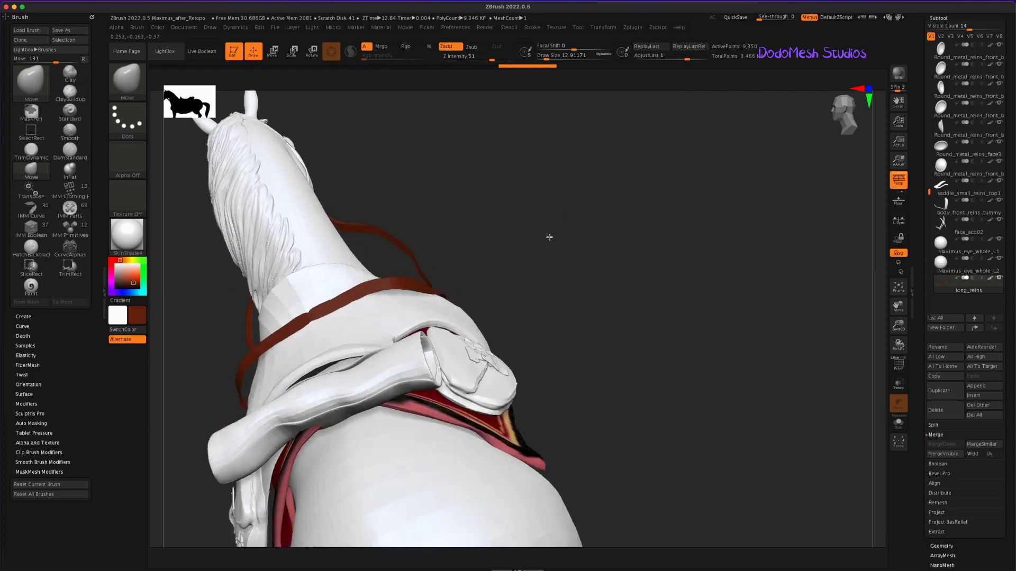
key("shift")
left_click_drag(325, 328, 401, 280, "shift")
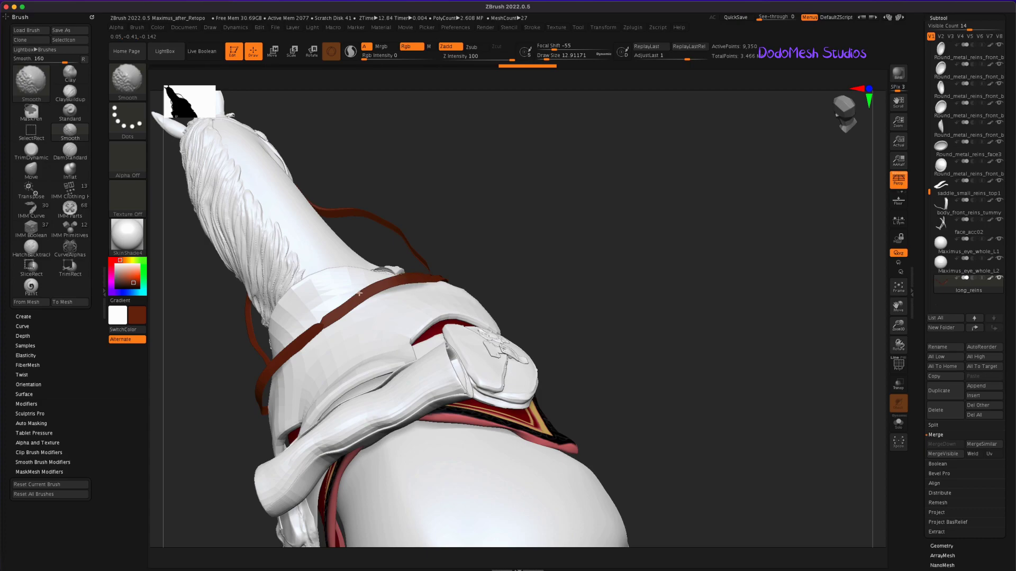
mouse_move(298, 337)
left_mouse_down()
mouse_move(497, 229)
mouse_move(476, 154)
left_mouse_up()
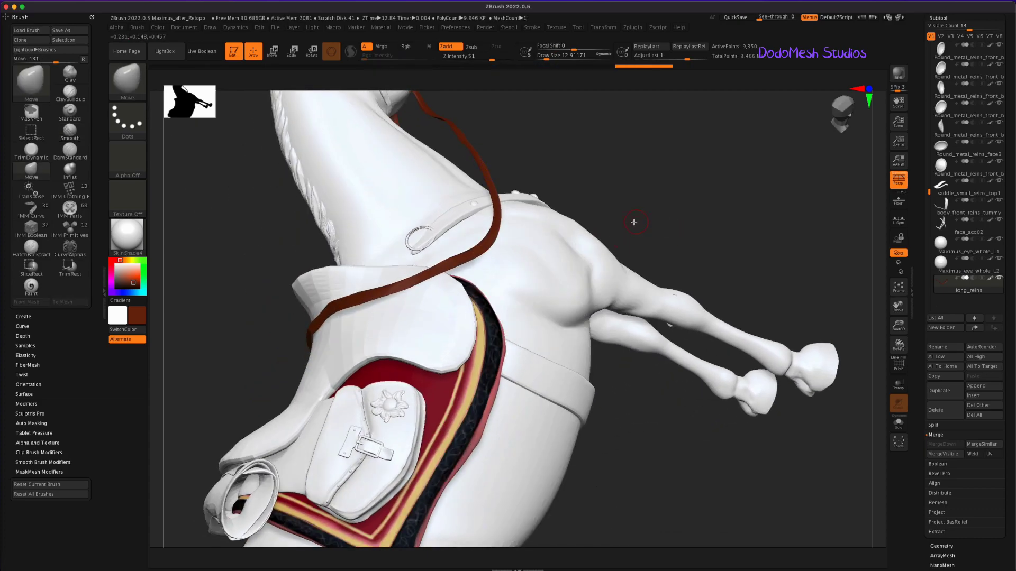
left_click_drag(431, 267, 451, 264, "shift")
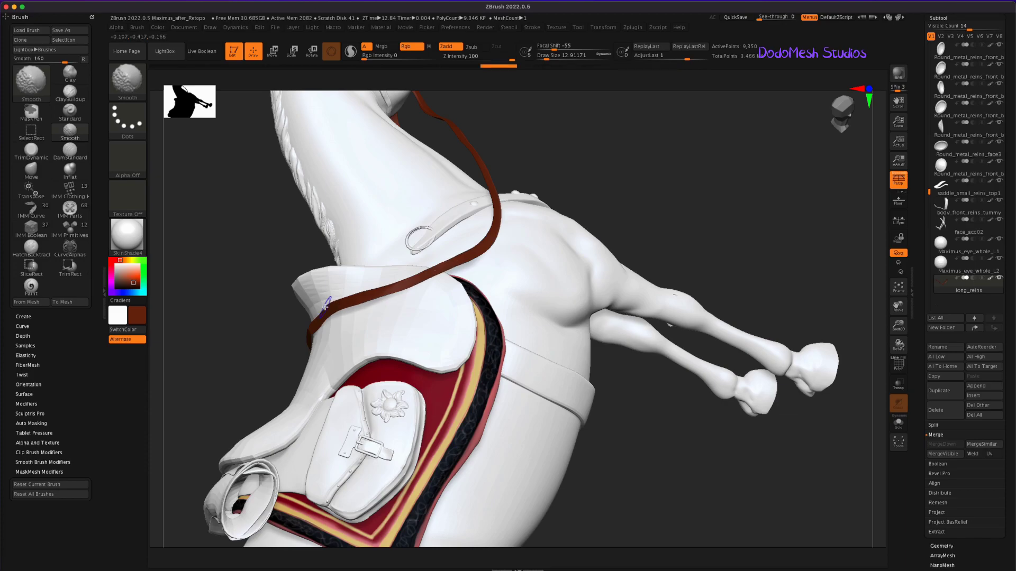
Step: Review the horse from several angles and smooth the rein again up toward the saddle
mouse_move(703, 437)
left_mouse_down()
mouse_move(689, 367)
mouse_move(447, 234)
left_mouse_up()
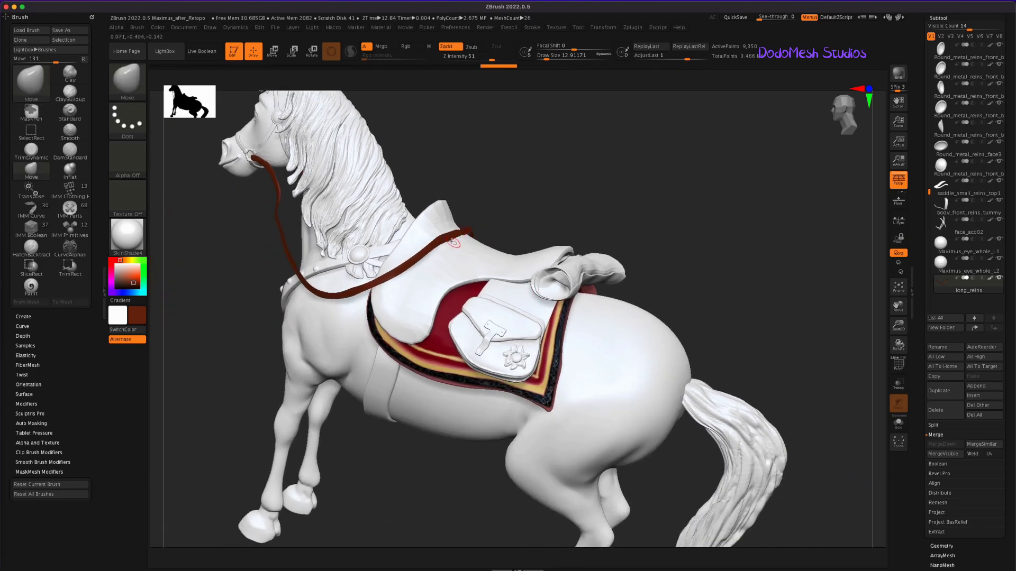
mouse_move(436, 470)
left_mouse_down()
mouse_move(488, 456)
mouse_move(411, 305)
left_mouse_up()
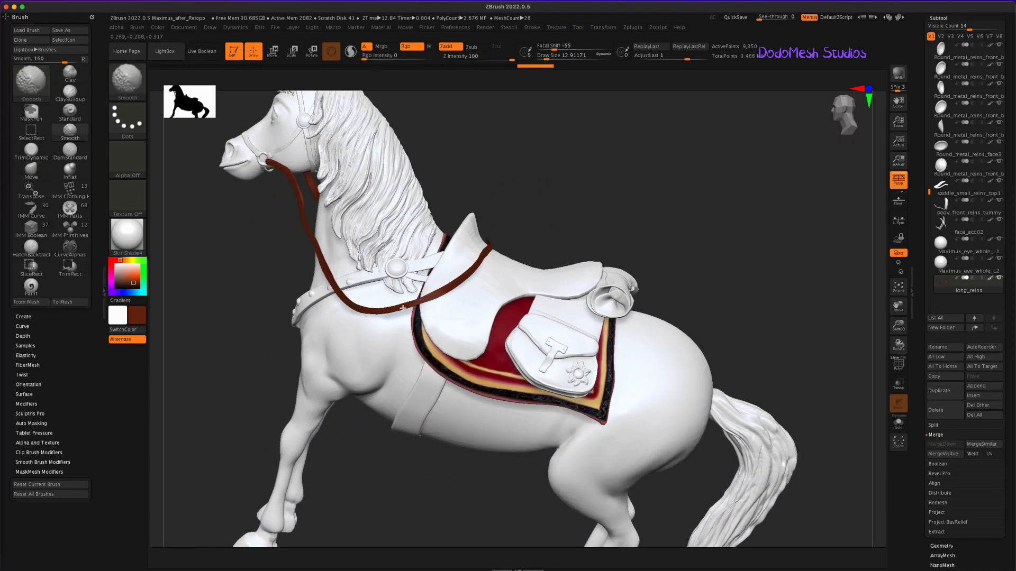
left_click_drag(407, 454, 347, 265)
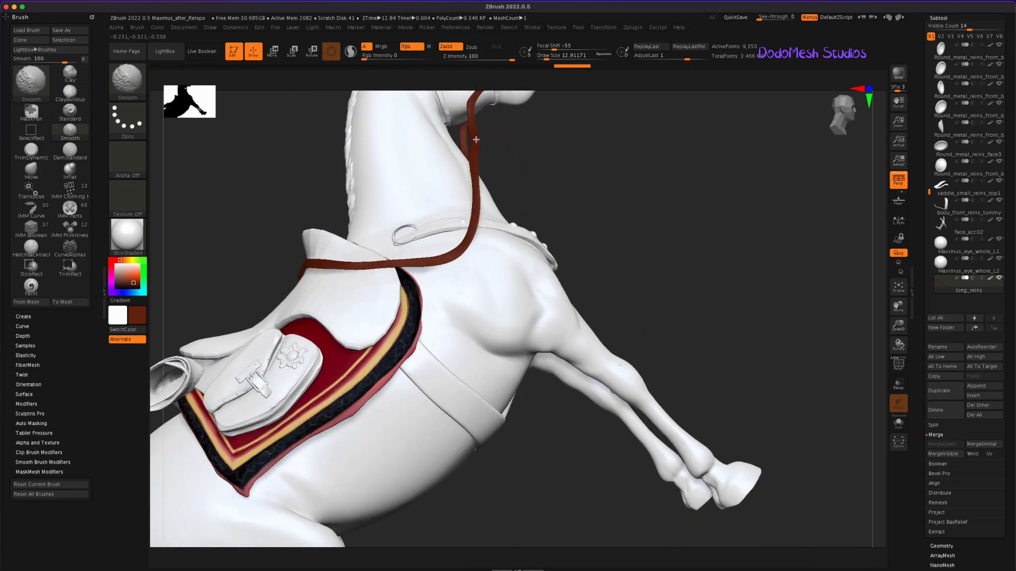
left_click_drag(715, 356, 694, 345)
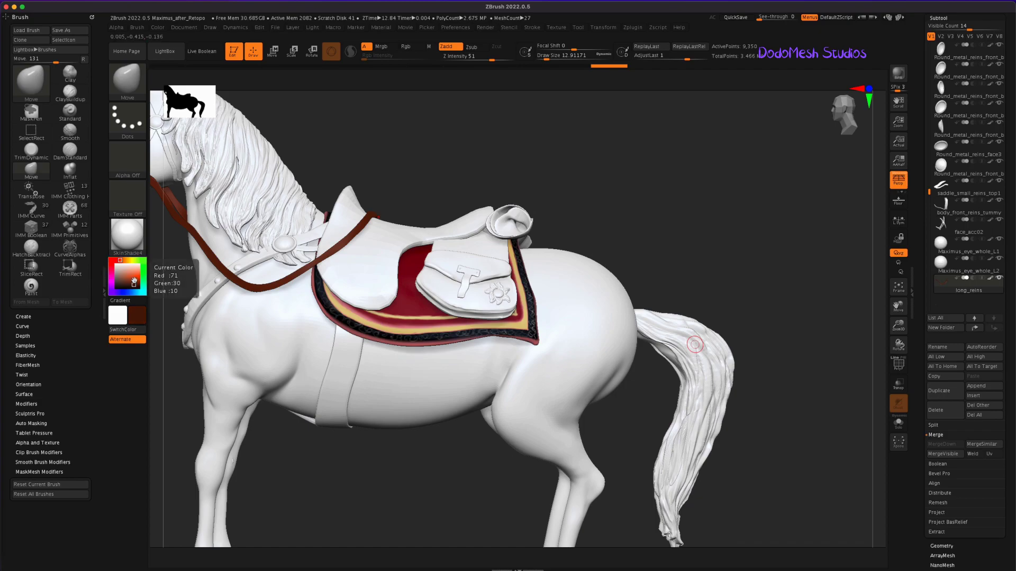
left_click(158, 27)
left_click_drag(759, 418, 864, 436, "alt")
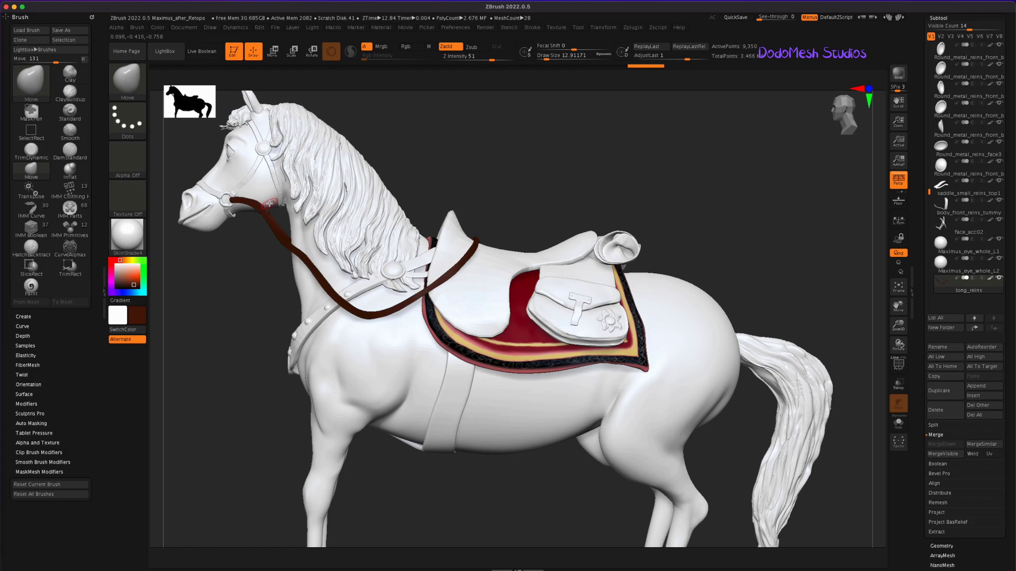
key("shift")
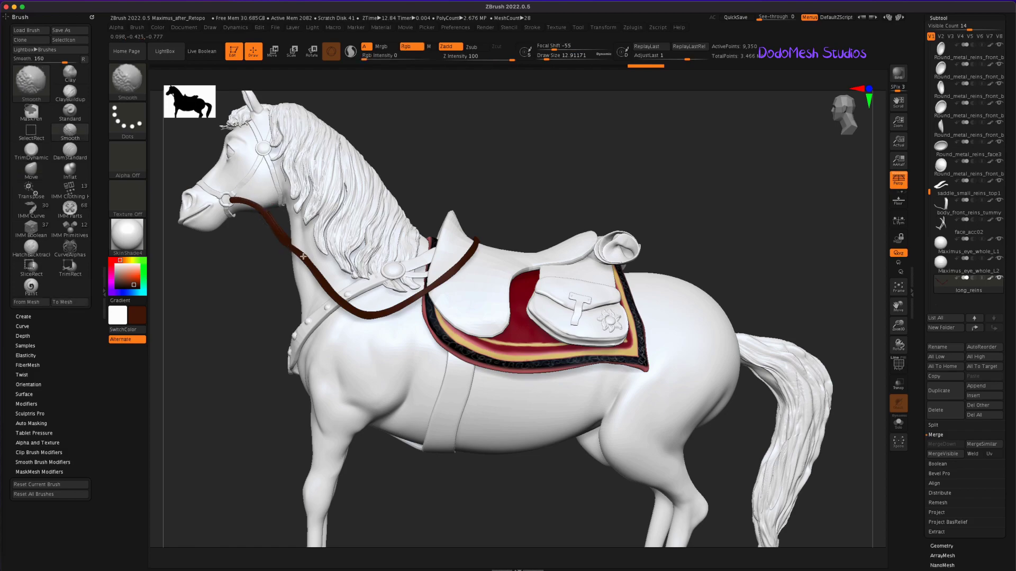
left_click_drag(390, 310, 461, 267, "shift")
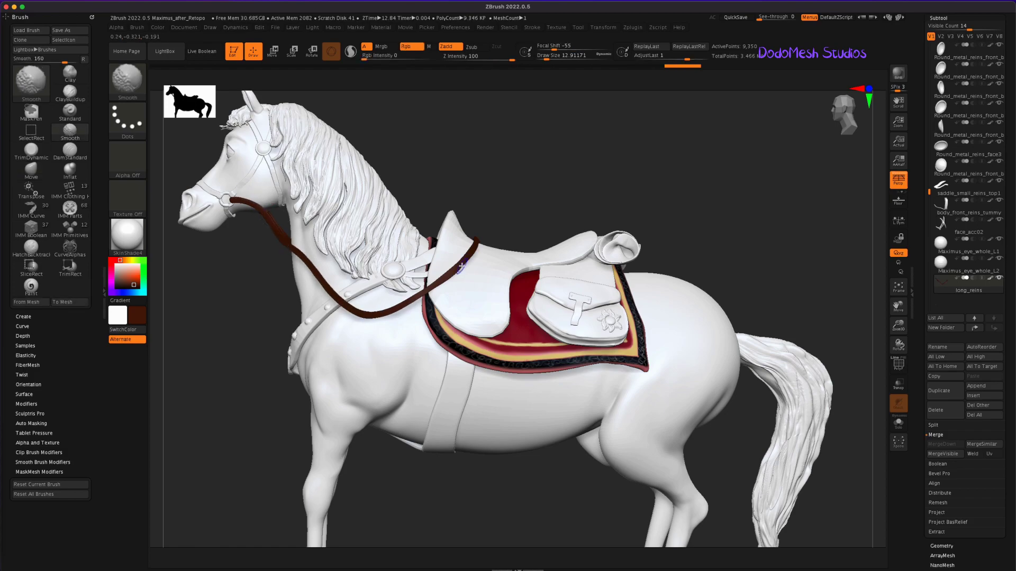
right_click_drag(456, 271, 487, 223)
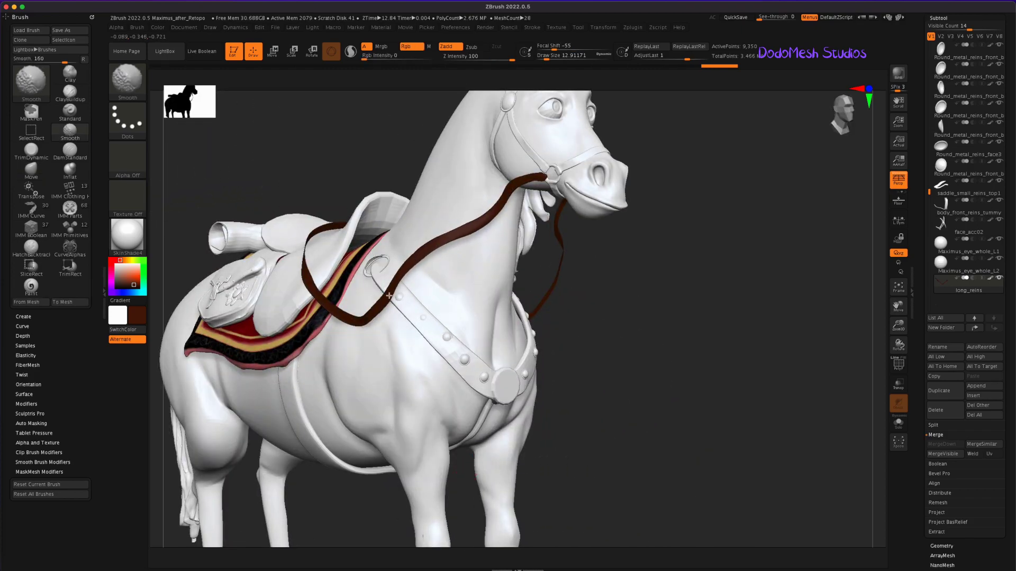
mouse_move(598, 365)
right_mouse_down()
mouse_move(647, 389)
mouse_move(648, 376)
right_mouse_up()
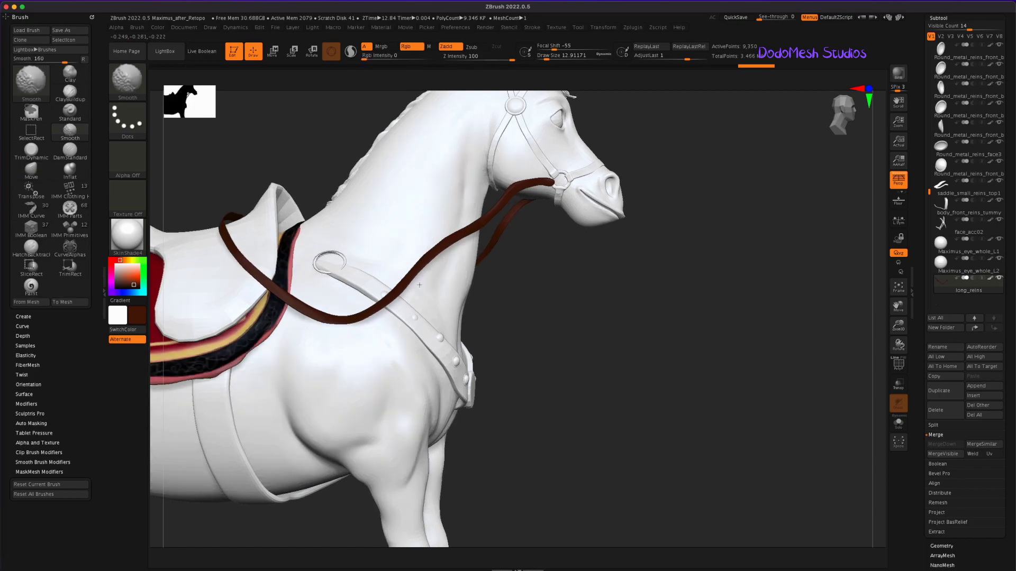
Step: Thicken the rein along the neck with the Inflat brush
key("b")
key("i")
key("n")
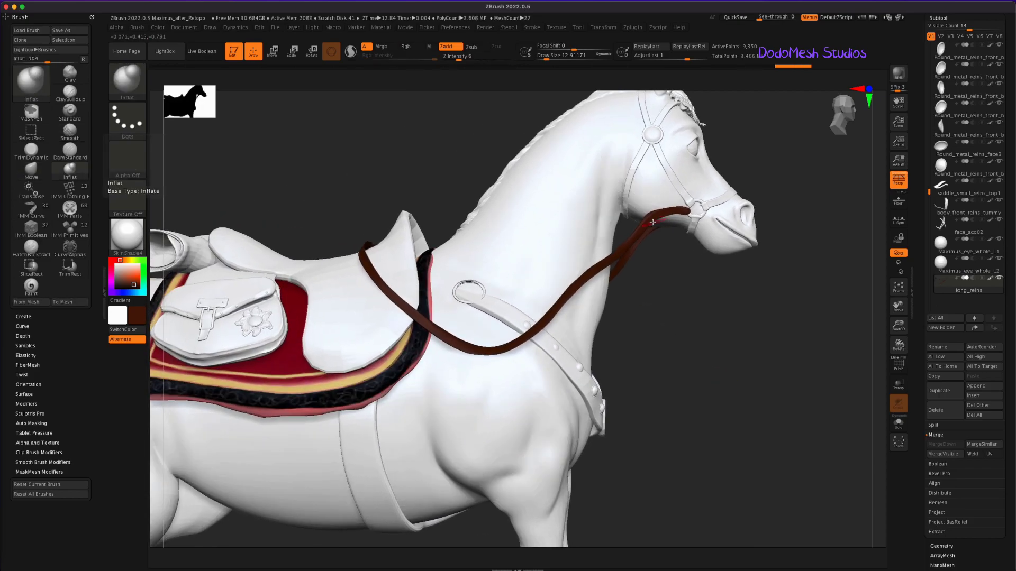
mouse_move(580, 283)
left_mouse_down()
mouse_move(524, 336)
mouse_move(471, 351)
mouse_move(428, 330)
mouse_move(359, 254)
left_mouse_up()
mouse_move(359, 254)
right_mouse_down()
mouse_move(696, 420)
mouse_move(699, 408)
mouse_move(655, 453)
mouse_move(673, 442)
mouse_move(641, 433)
right_mouse_up()
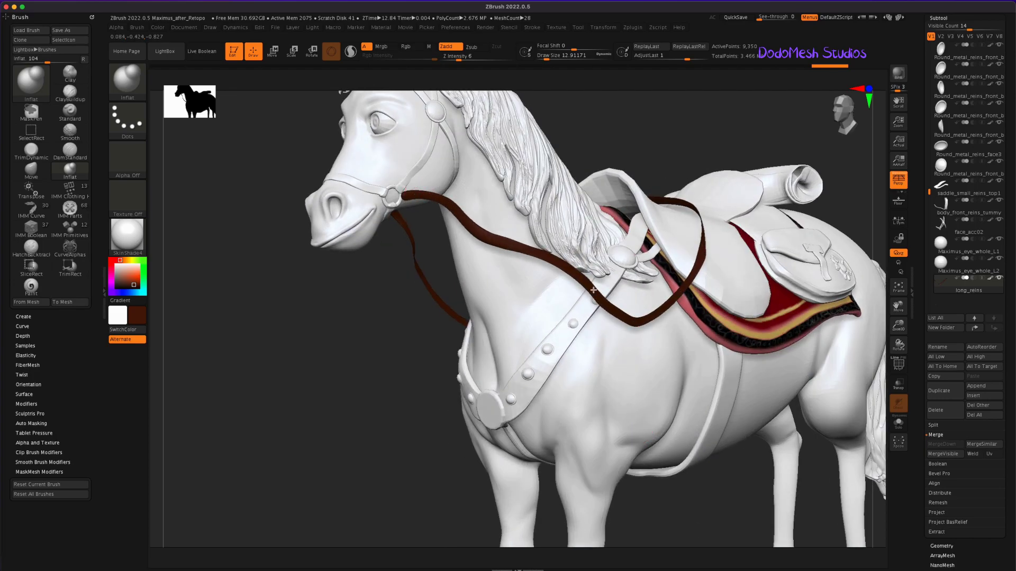
Step: Frame and recentre the whole saddled horse in the canvas
key("f")
mouse_move(696, 440)
right_mouse_down("alt")
mouse_move(535, 473)
mouse_move(762, 448)
right_mouse_up("alt")
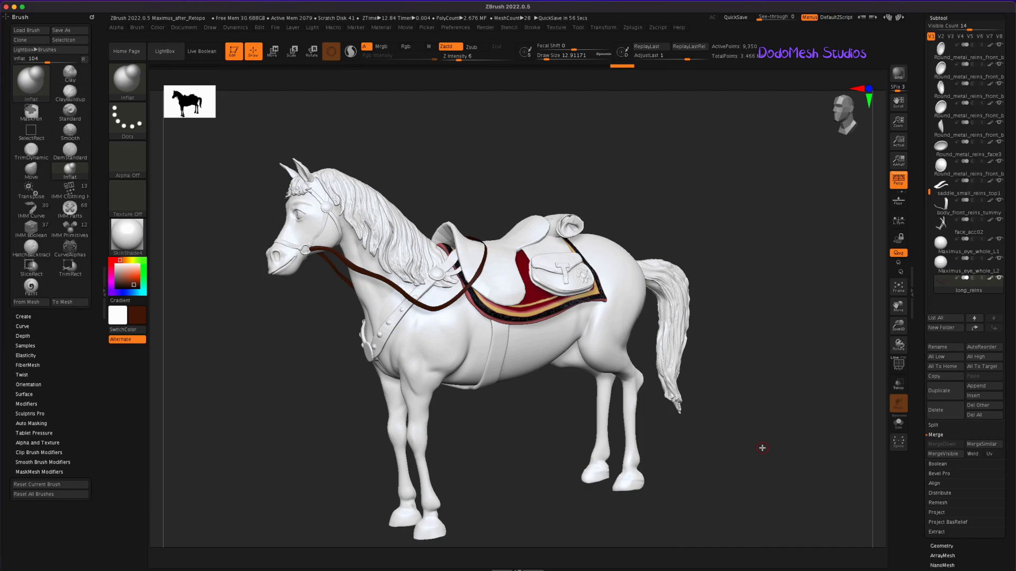
left_click_drag(925, 190, 930, 194)
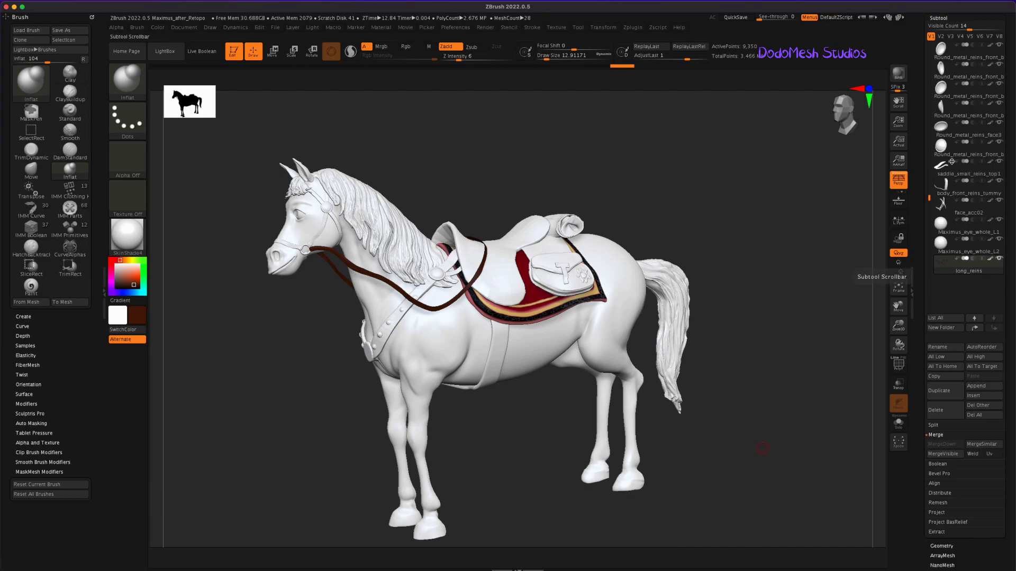
Step: Select body_front_reins_tummy and fill the belly strap with dark brown
left_click(950, 192)
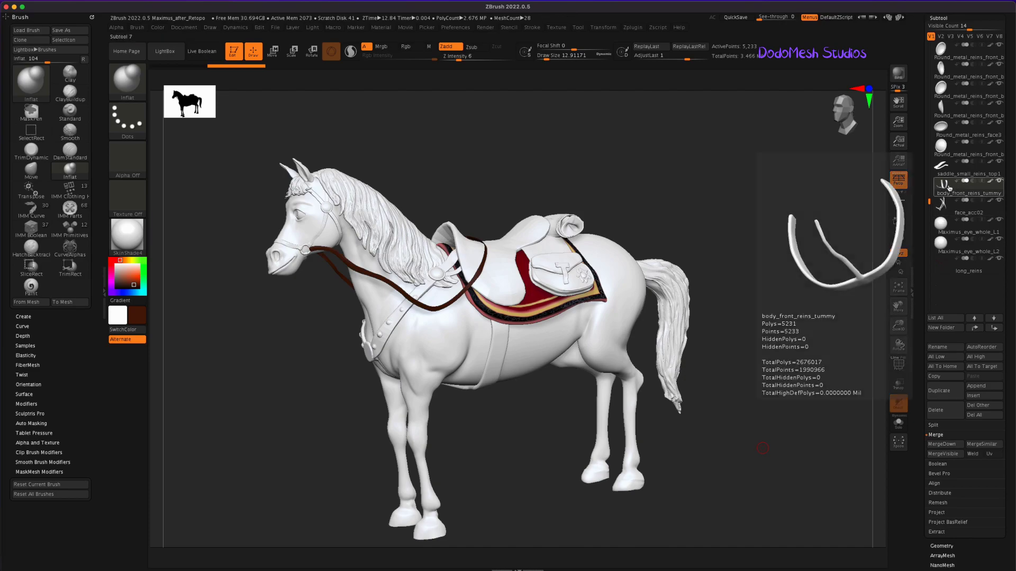
left_click(158, 27)
left_click(176, 200)
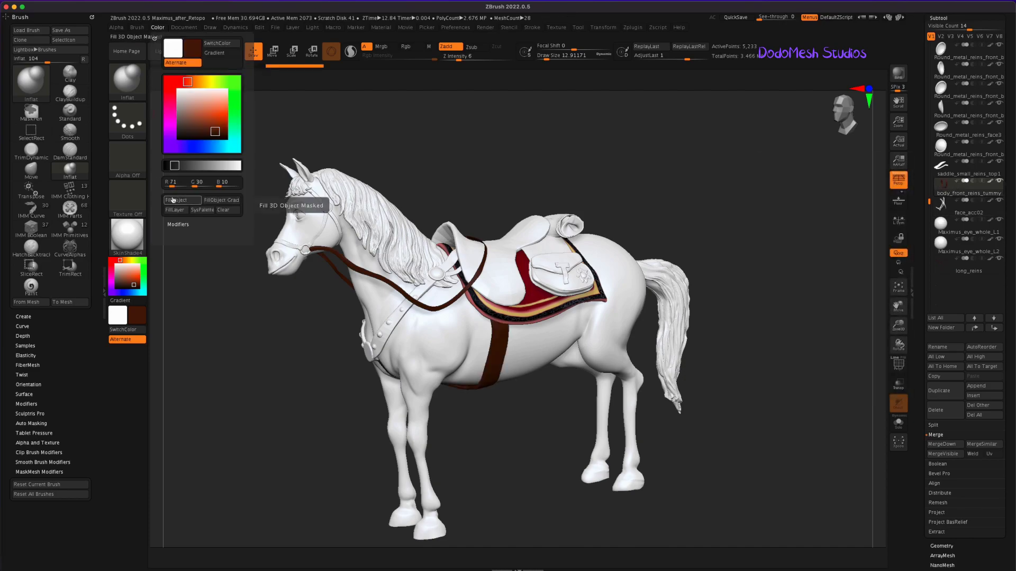
mouse_move(729, 380)
left_mouse_down()
mouse_move(761, 367)
mouse_move(696, 395)
mouse_move(720, 361)
left_mouse_up()
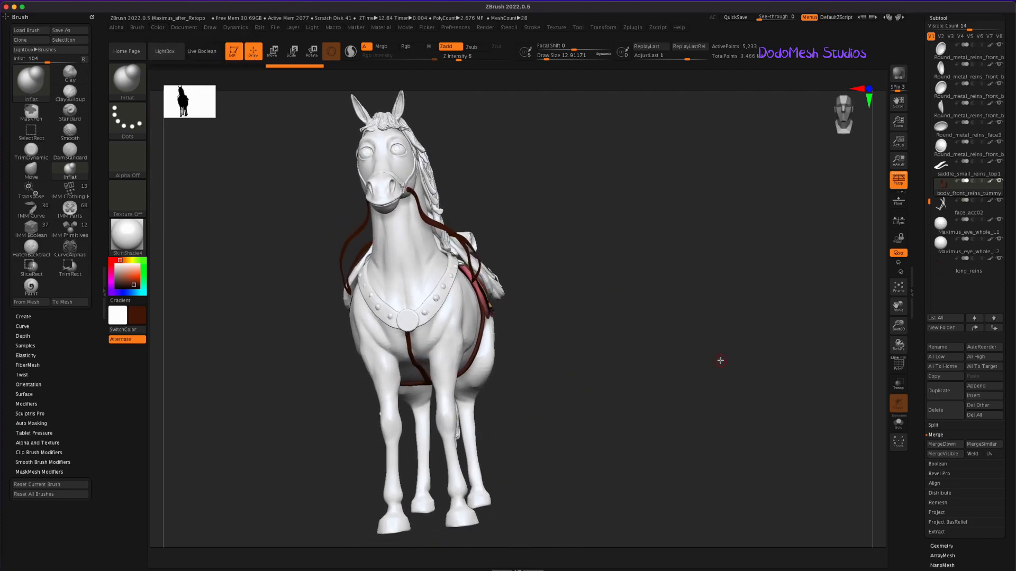
key("b")
key("m")
key("v")
mouse_move(522, 386)
left_mouse_down()
mouse_move(496, 400)
mouse_move(506, 372)
left_mouse_up()
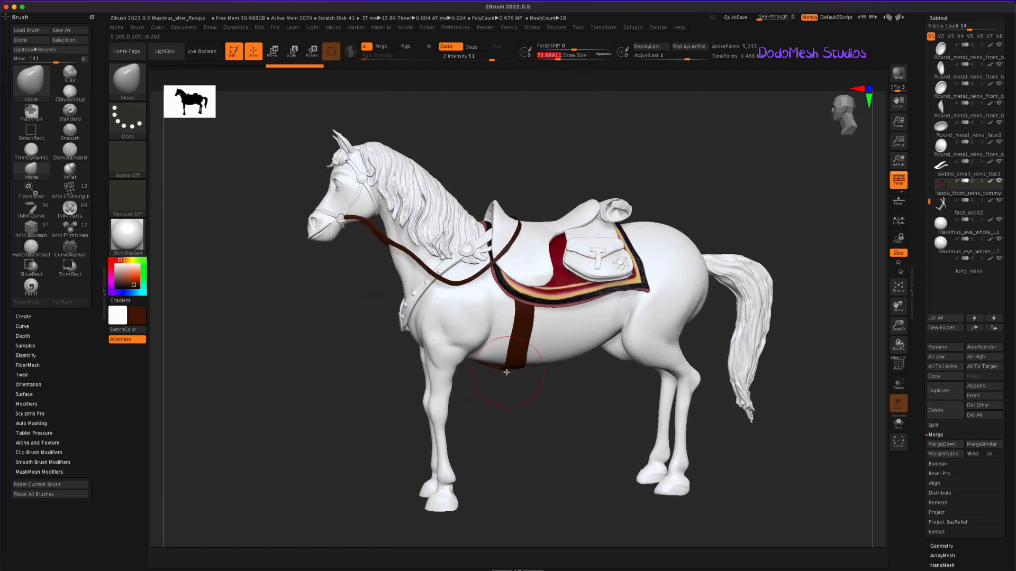
mouse_move(507, 364)
right_mouse_down()
mouse_move(579, 390)
mouse_move(514, 370)
right_mouse_up()
right_click_drag(612, 399, 748, 331, "ctrl")
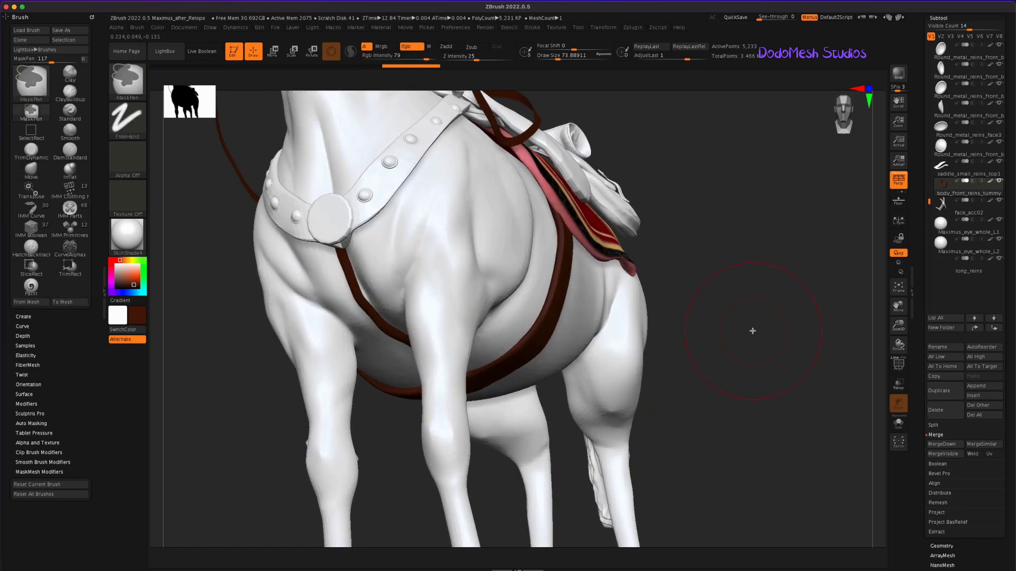
right_click_drag(707, 247, 714, 236)
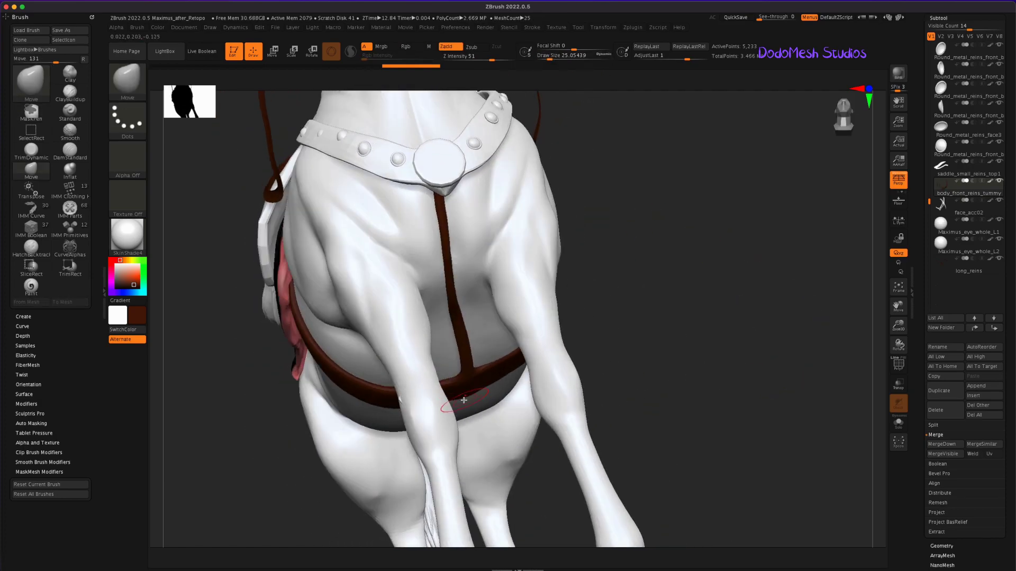
mouse_move(545, 363)
right_mouse_down()
mouse_move(672, 320)
mouse_move(656, 323)
right_mouse_up()
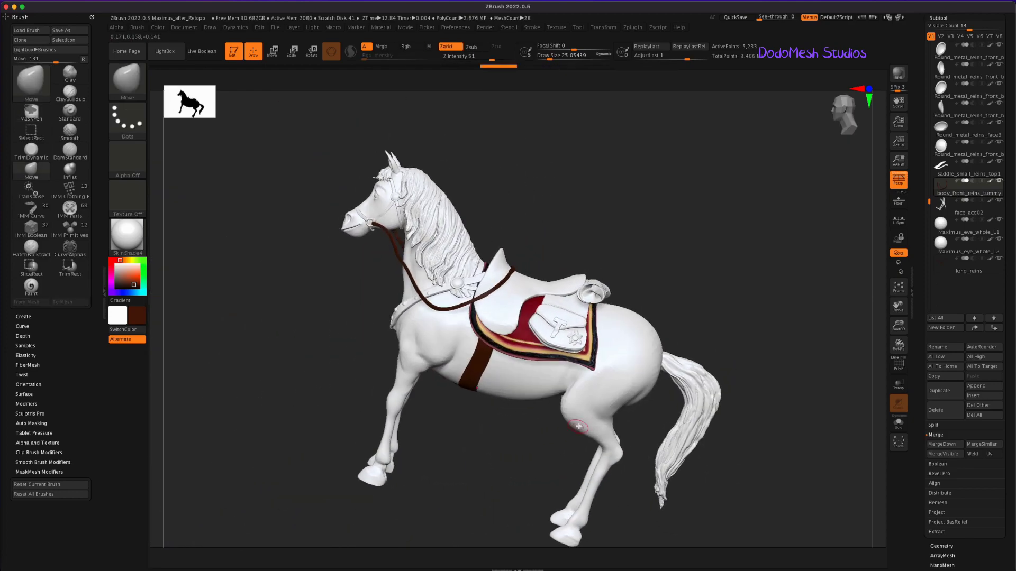
mouse_move(744, 373)
left_mouse_down()
mouse_move(799, 304)
mouse_move(796, 402)
mouse_move(799, 370)
left_mouse_up()
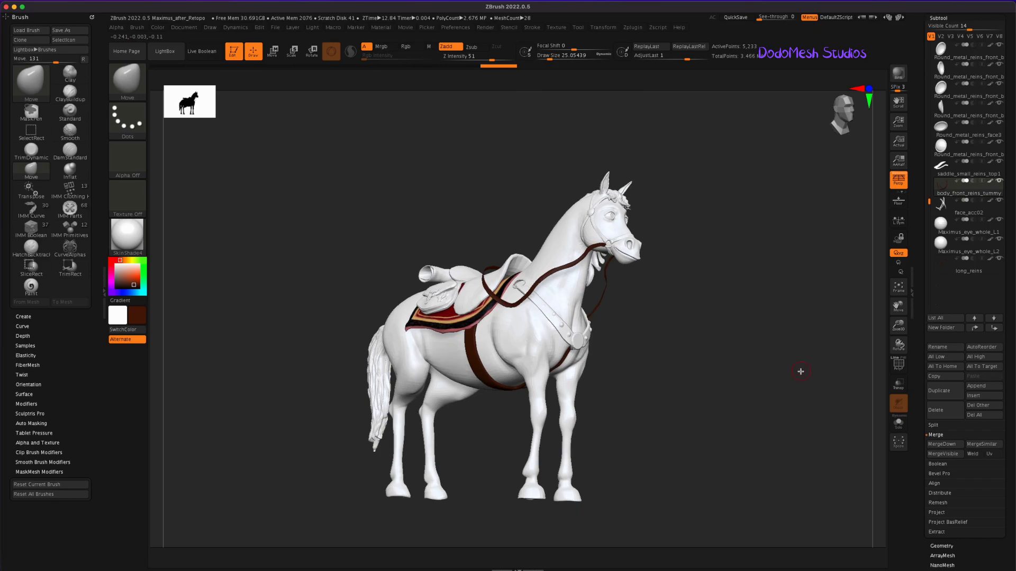
left_click(869, 88)
left_click(853, 87)
left_click_drag(733, 376, 741, 358)
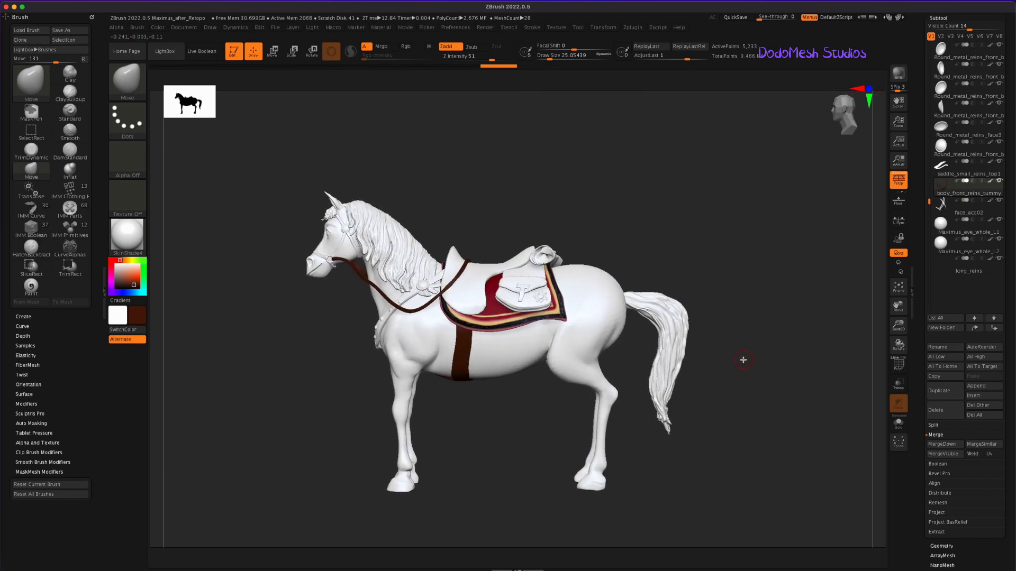
Step: Save the project as Maximus_after_Retopo.ZPR, replacing the existing file
key("ctrl+s")
left_click(646, 268)
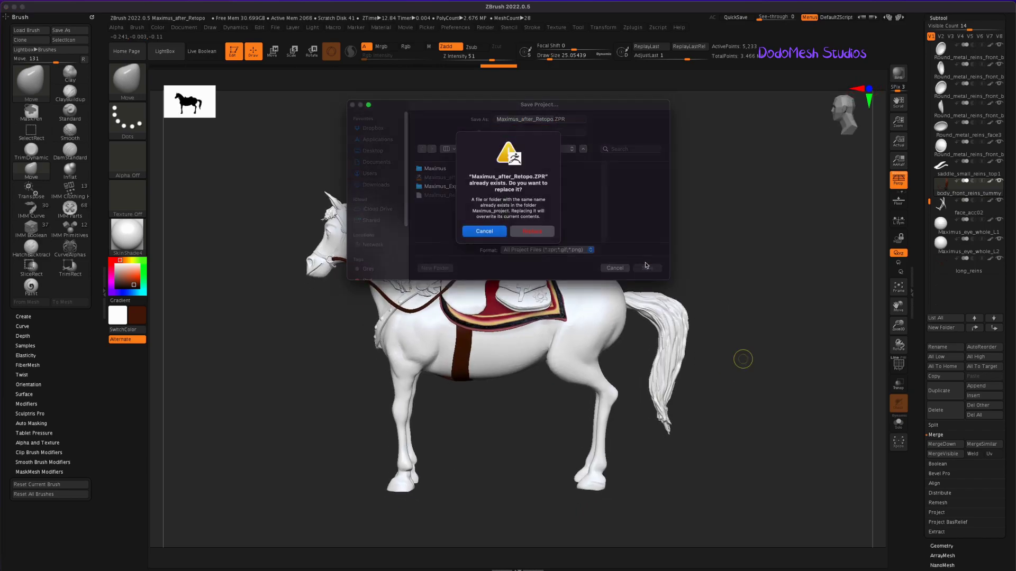
left_click(533, 231)
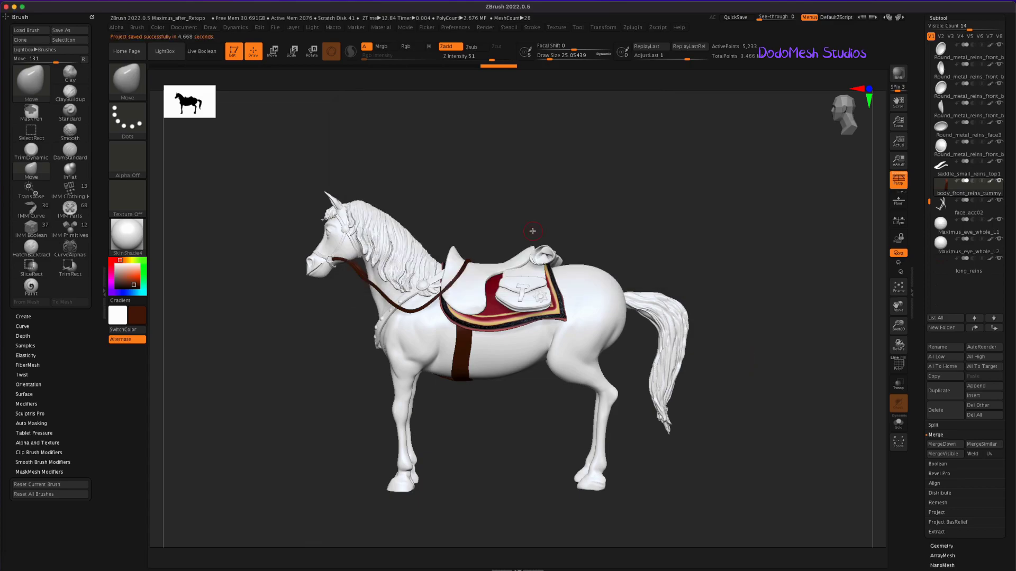
mouse_move(942, 204)
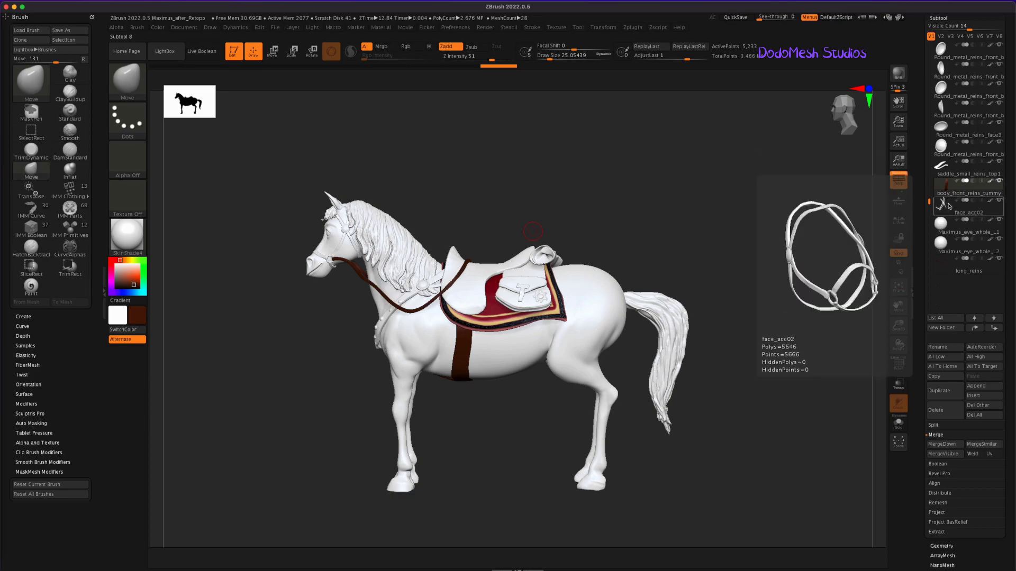
Step: Fill face_acc02, saddle_small_reins_top1 and Maximus_Reins_long_front with dark brown
left_click(947, 205)
left_click(158, 27)
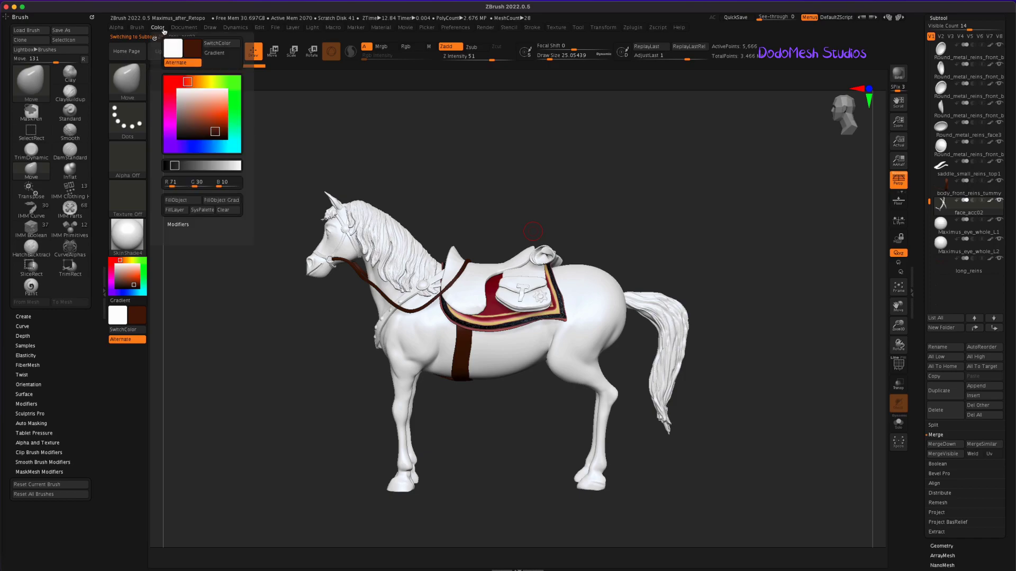
left_click(179, 200)
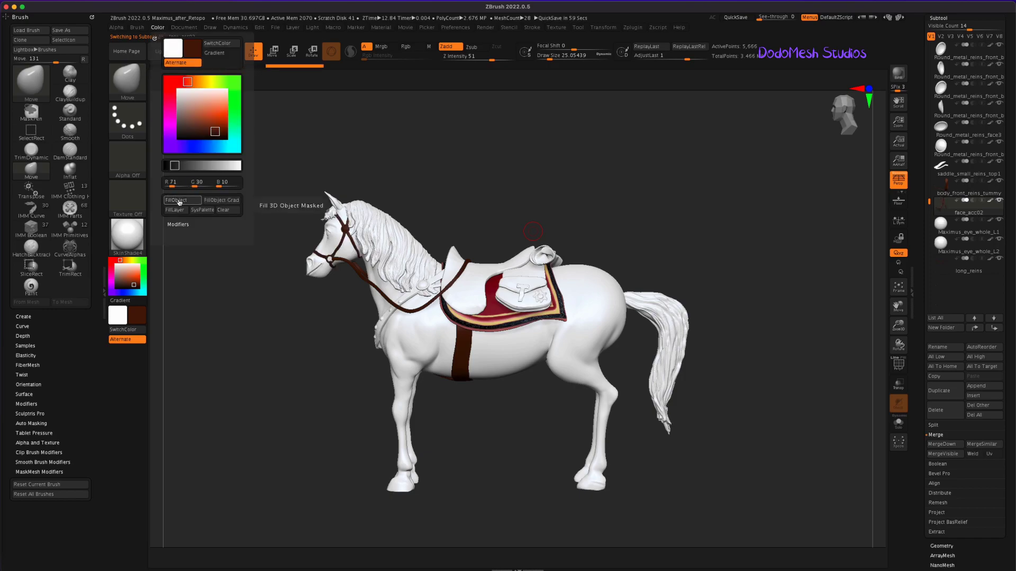
left_click(950, 169)
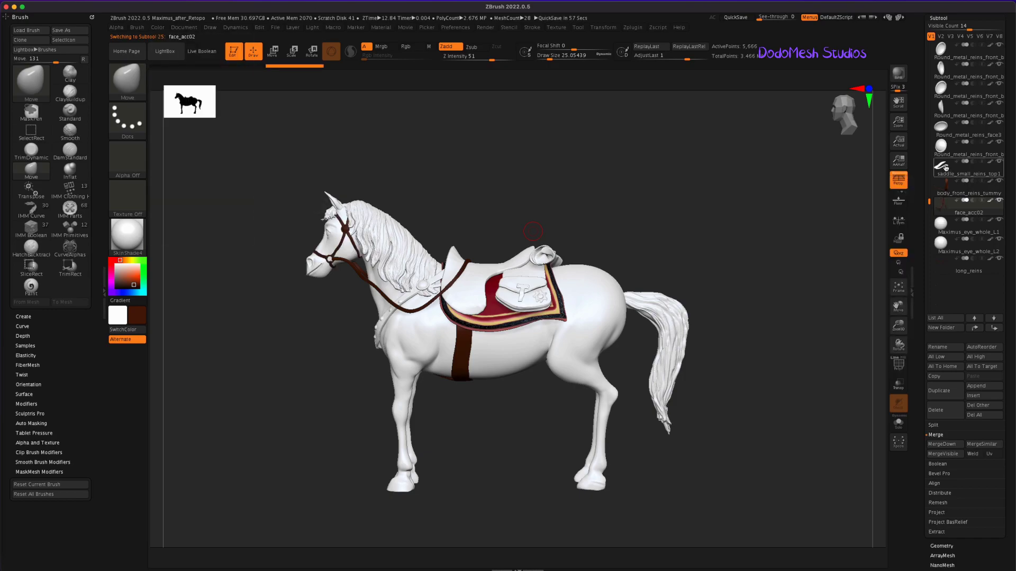
left_click(158, 28)
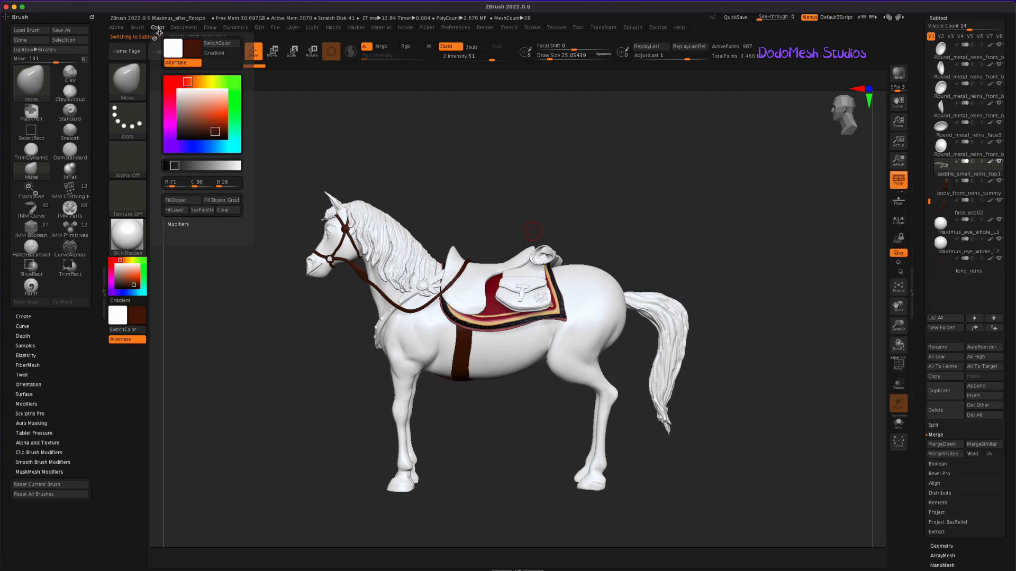
left_click(180, 201)
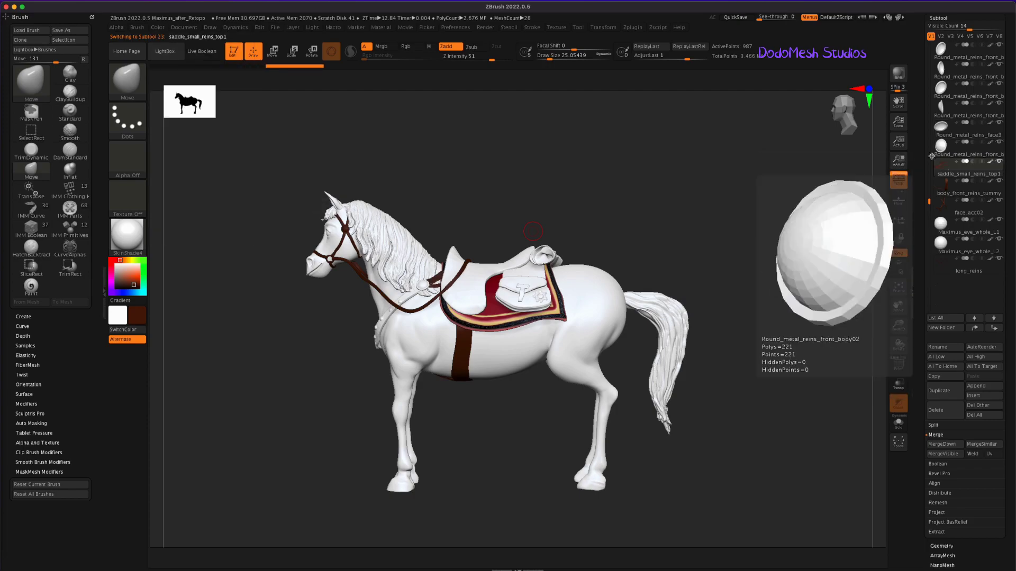
scroll(928, 105, "up", 9)
scroll(928, 105, "up", 1)
left_click(929, 105)
left_click(157, 27)
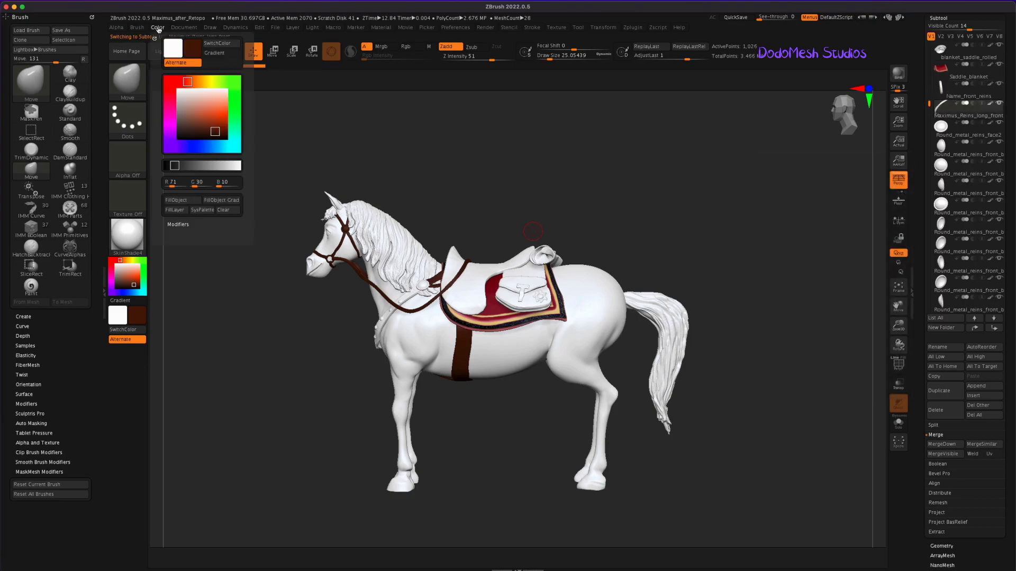
left_click(183, 200)
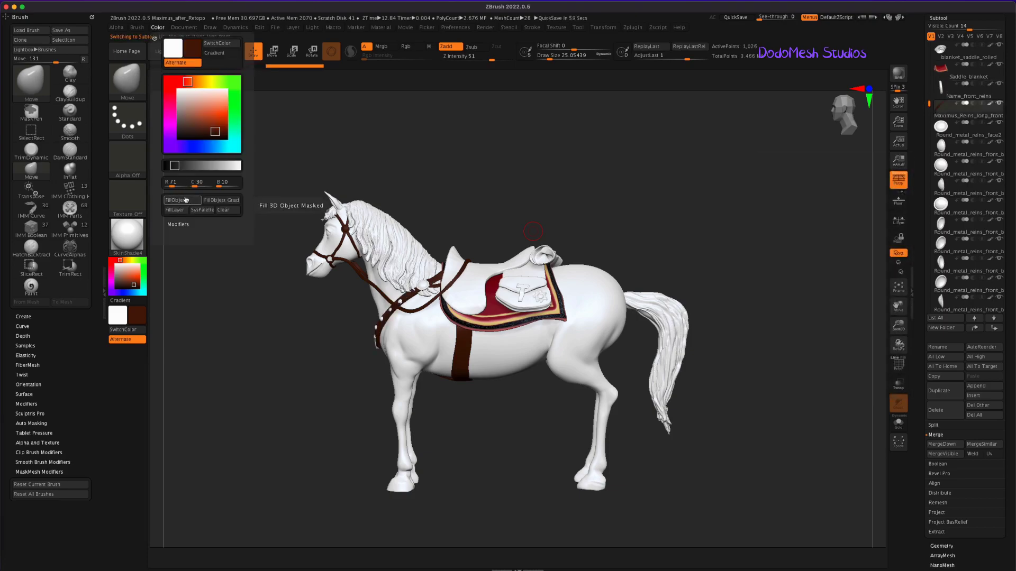
mouse_move(742, 379)
left_mouse_down()
mouse_move(755, 390)
mouse_move(724, 404)
mouse_move(722, 417)
left_mouse_up()
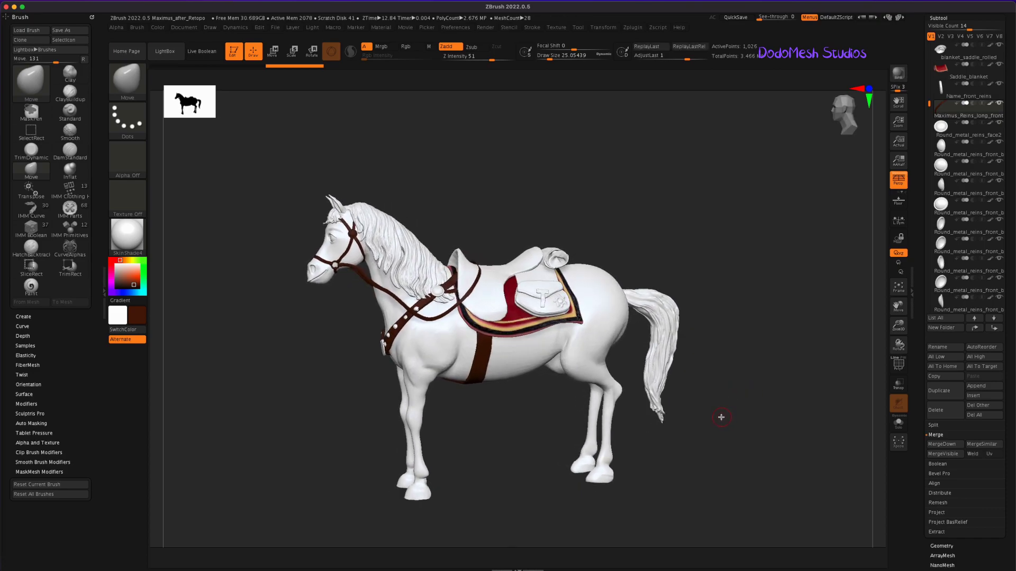
Step: Review the tacked horse and resave over Maximus_after_Retopo.ZPR
mouse_move(726, 415)
left_mouse_down()
mouse_move(718, 421)
mouse_move(725, 409)
left_mouse_up()
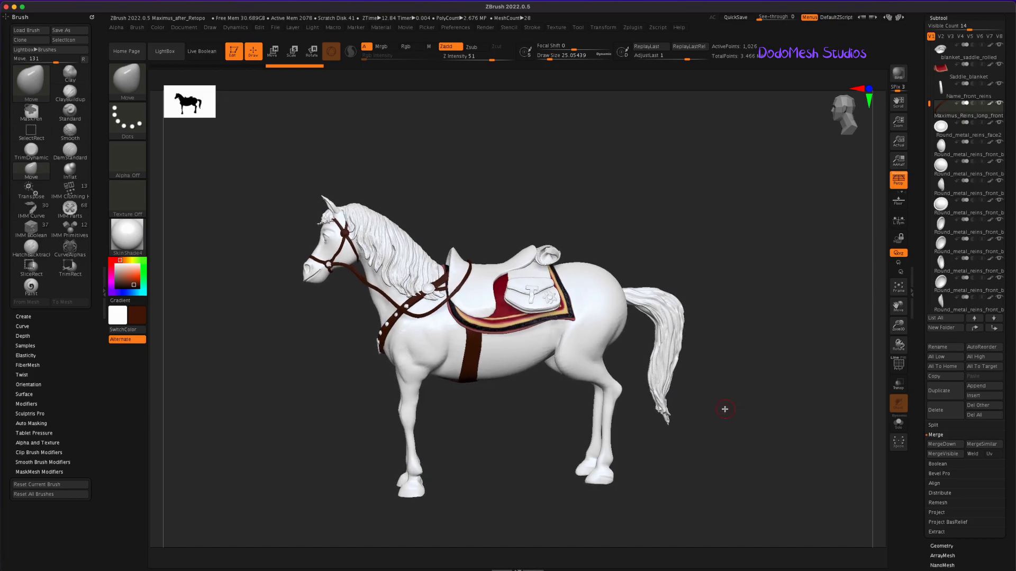
mouse_move(737, 355)
left_mouse_down()
mouse_move(725, 399)
mouse_move(718, 381)
mouse_move(710, 404)
left_mouse_up()
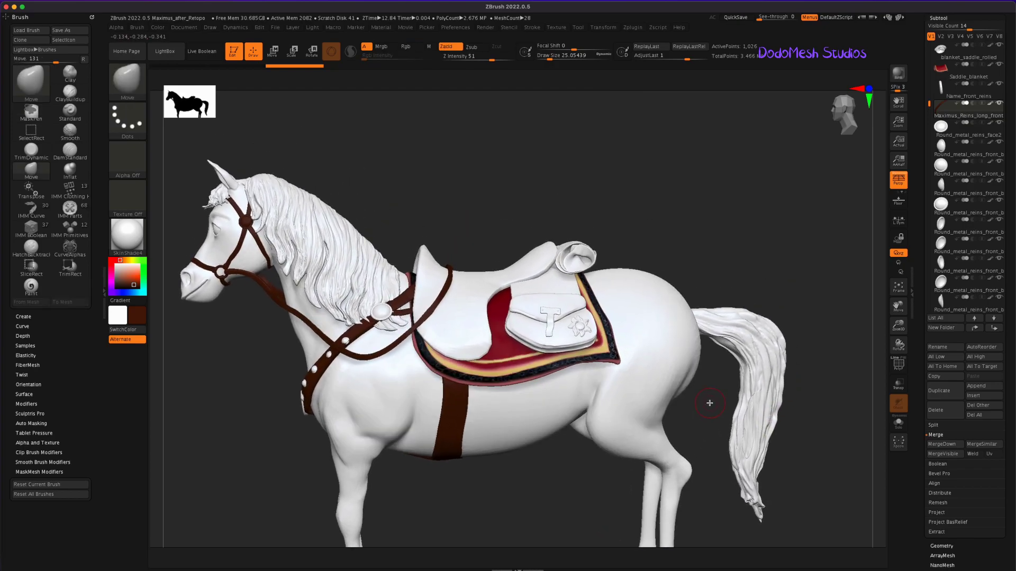
key("ctrl+s")
key("Return")
left_click(532, 234)
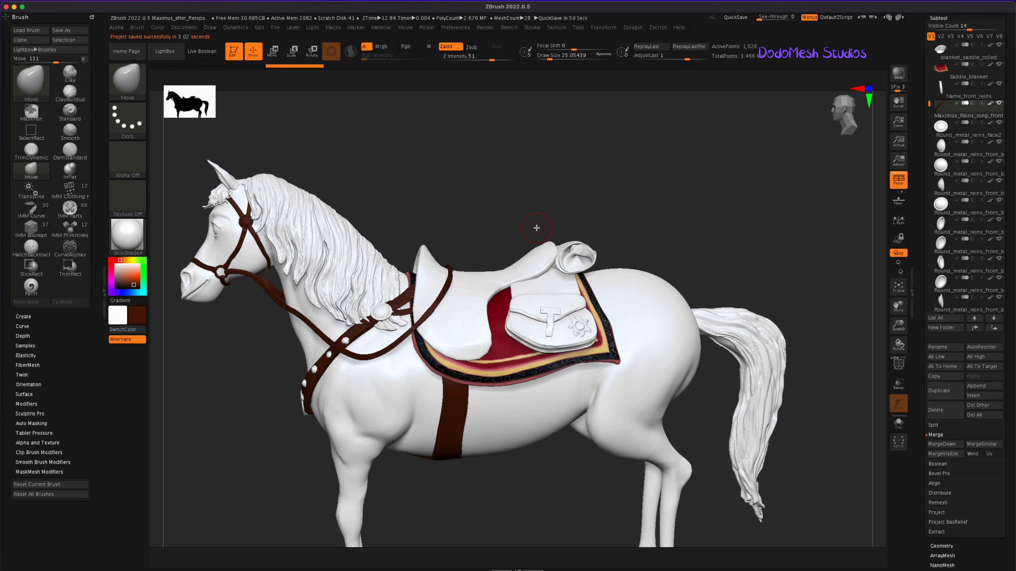
mouse_move(969, 111)
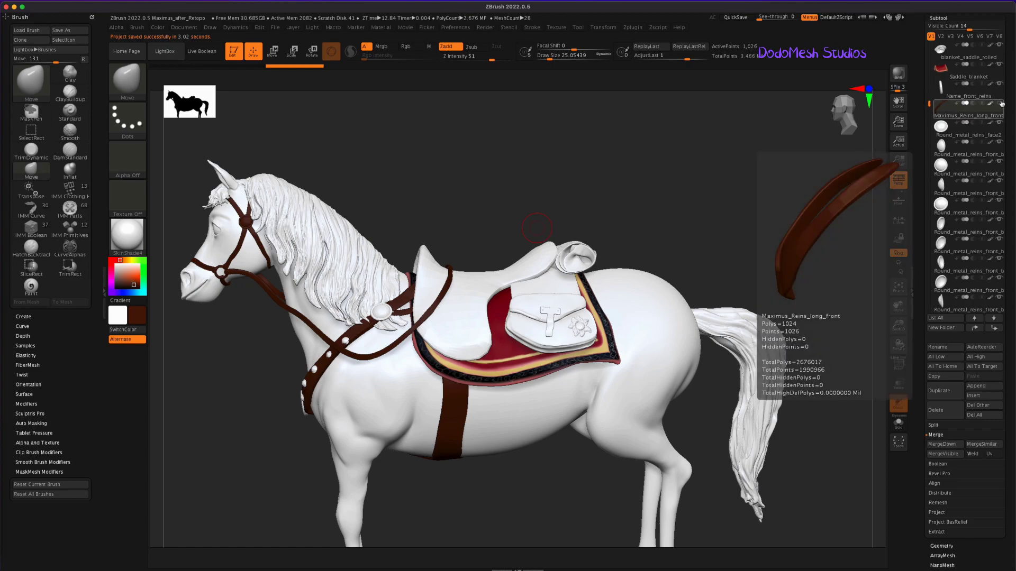
left_click(958, 70)
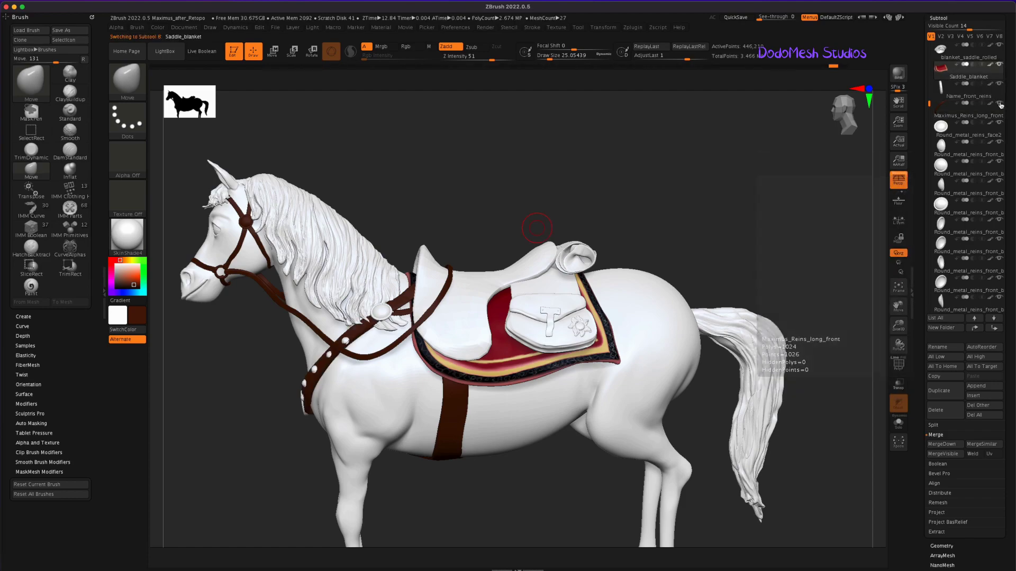
Step: Select the main saddle top subtool and zoom in on the saddle
scroll(942, 148, "down", 3)
scroll(952, 159, "down", 5)
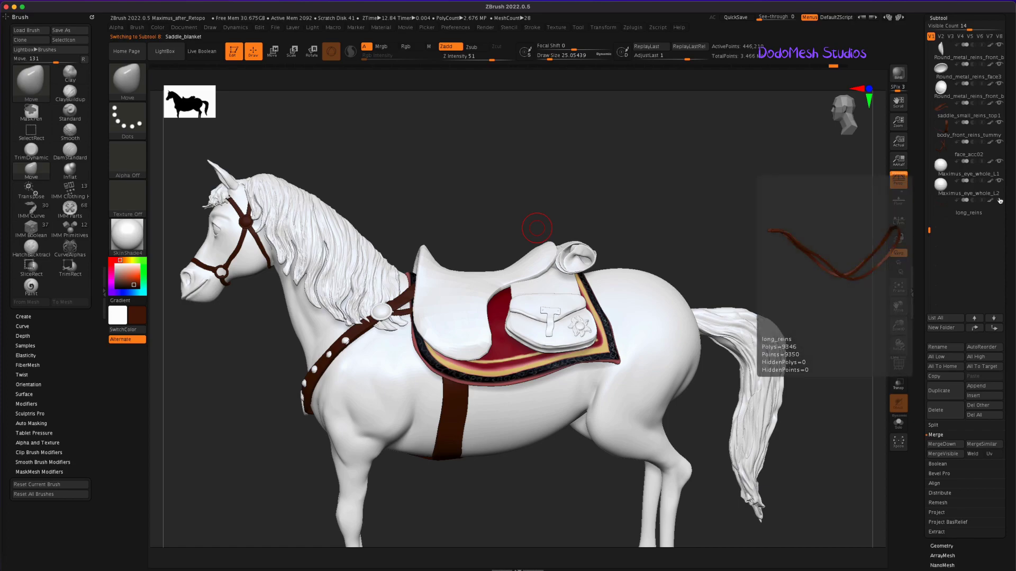
left_click_drag(929, 230, 925, 57)
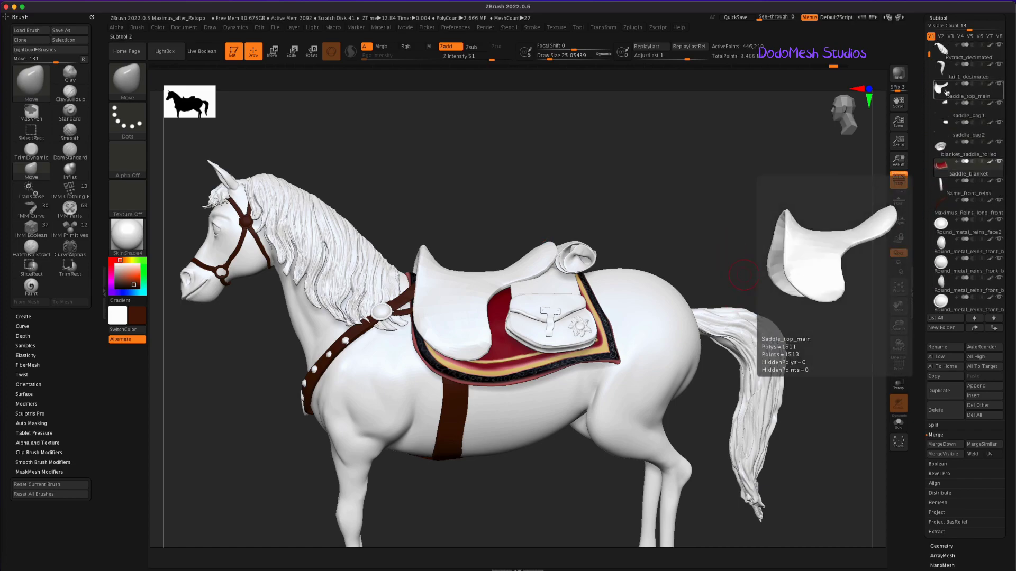
left_click(943, 93)
mouse_move(682, 258)
right_mouse_down("ctrl")
mouse_move(736, 202)
mouse_move(777, 211)
right_mouse_up("ctrl")
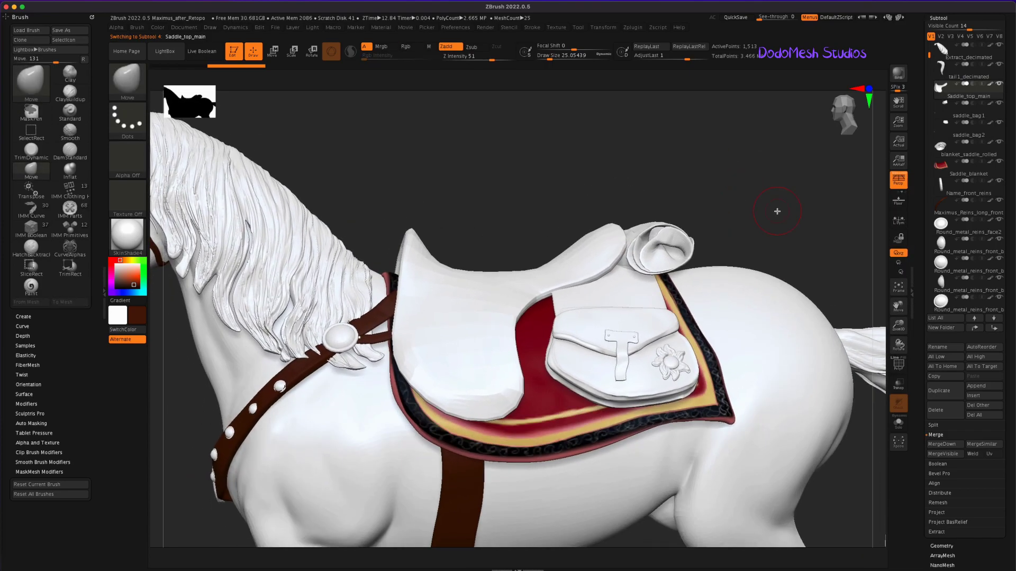
scroll(942, 547, "down", 1)
Step: Divide the saddle to SDiv 3, raising active points from 5,046 to 24,178
left_click(940, 544)
left_click(949, 74)
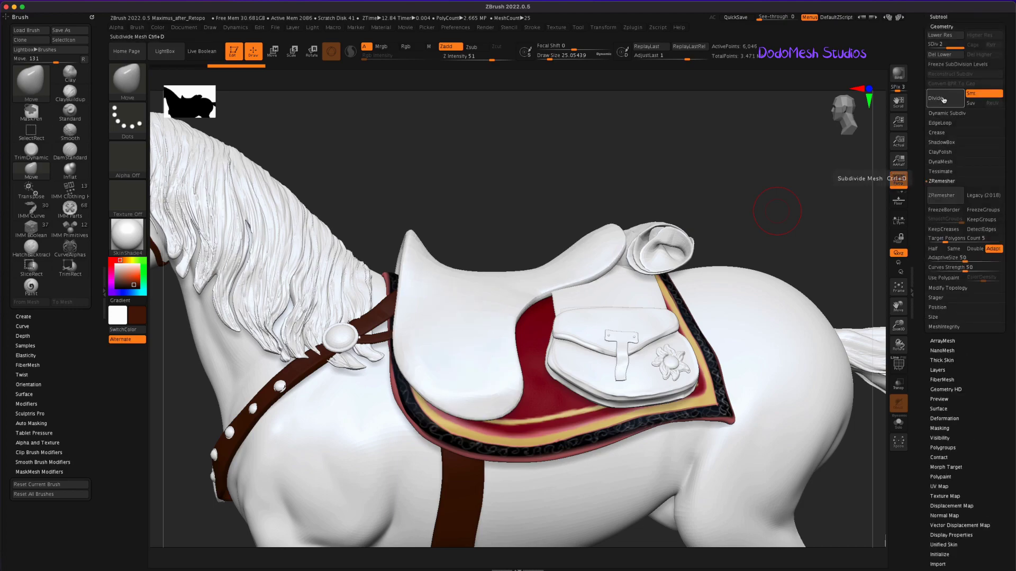
left_click(936, 98)
left_click(545, 55)
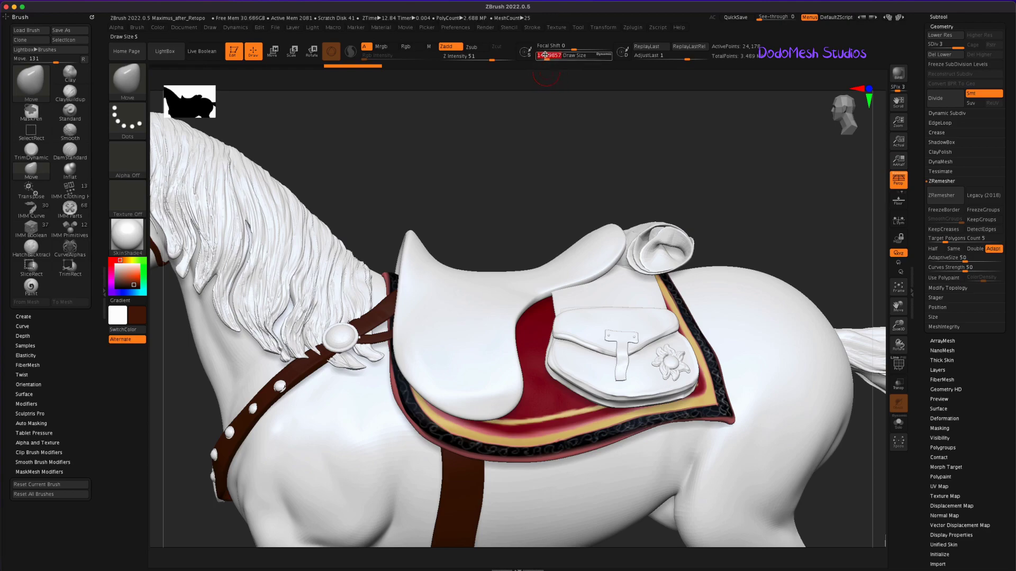
left_click_drag(748, 199, 758, 218)
left_click(70, 169)
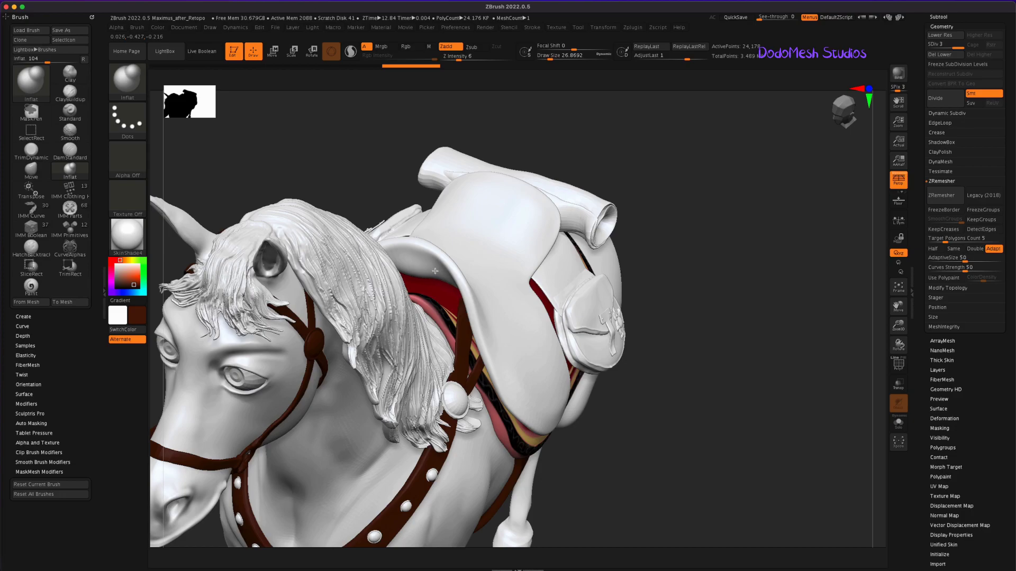
Step: Set brush size about 20 with TrimDynamic and hide the rolled blanket subtool
left_click_drag(604, 145, 629, 143)
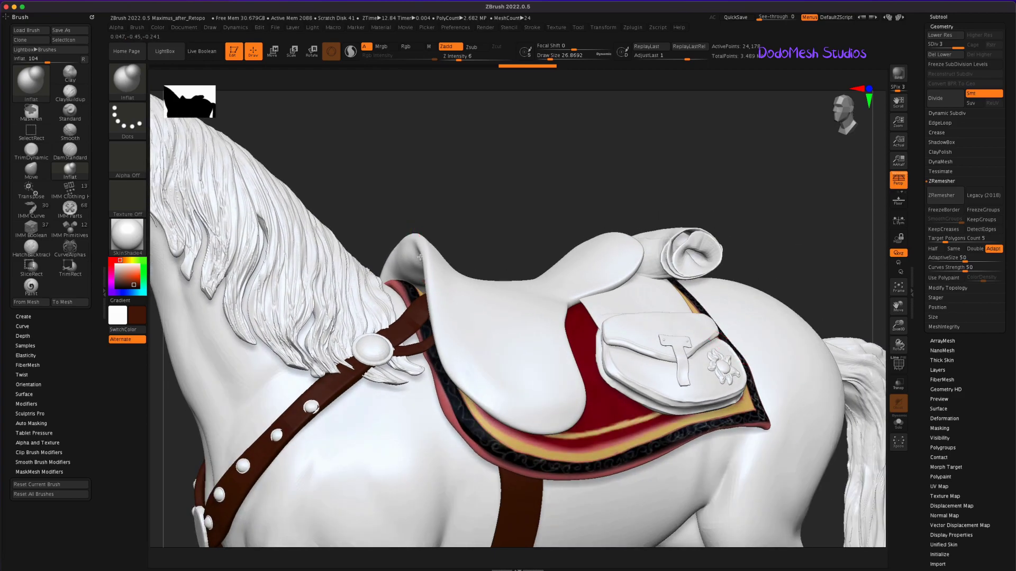
left_click_drag(551, 59, 545, 59)
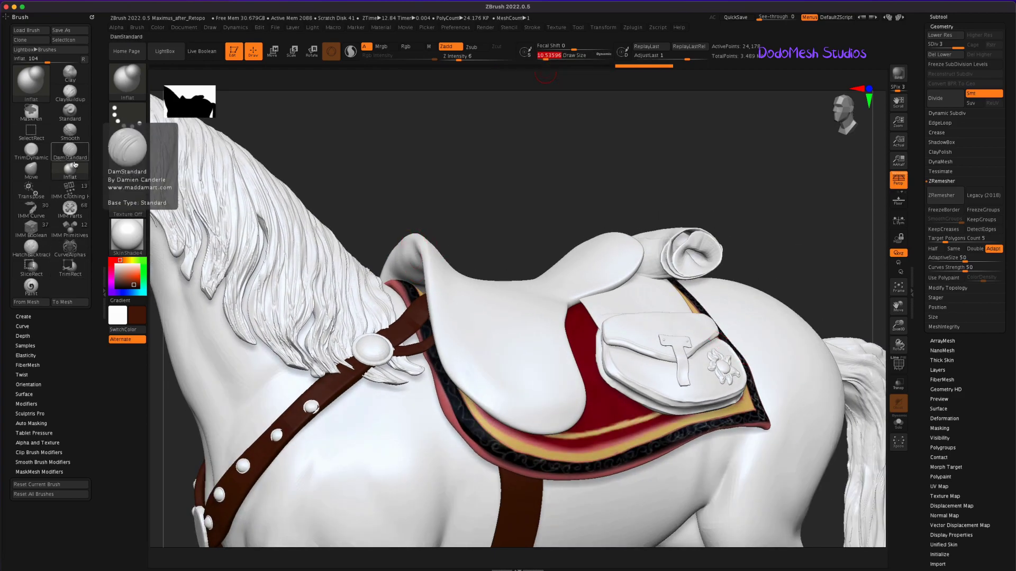
left_click(29, 155)
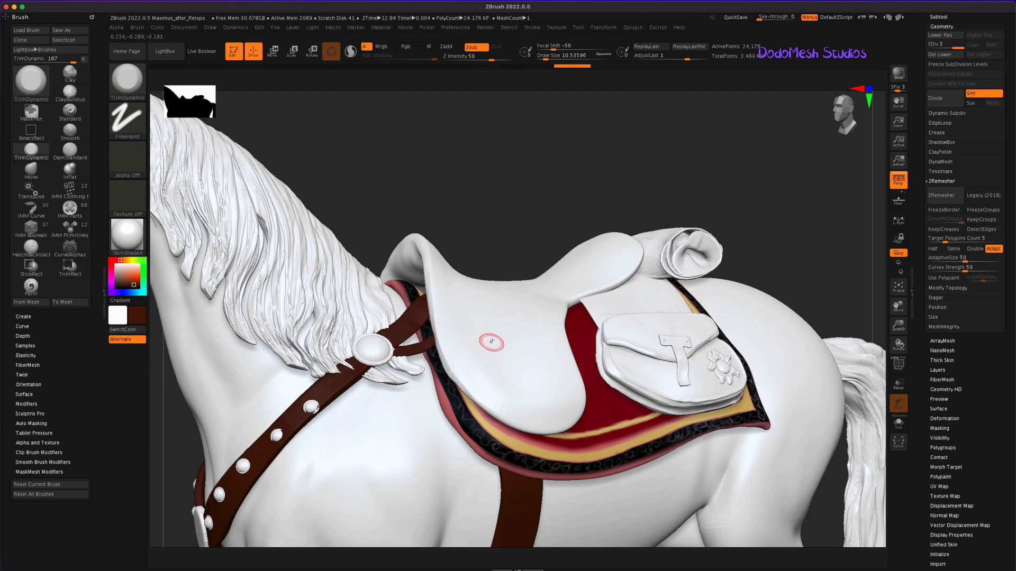
mouse_move(540, 213)
left_mouse_down()
mouse_move(620, 192)
mouse_move(648, 242)
left_mouse_up()
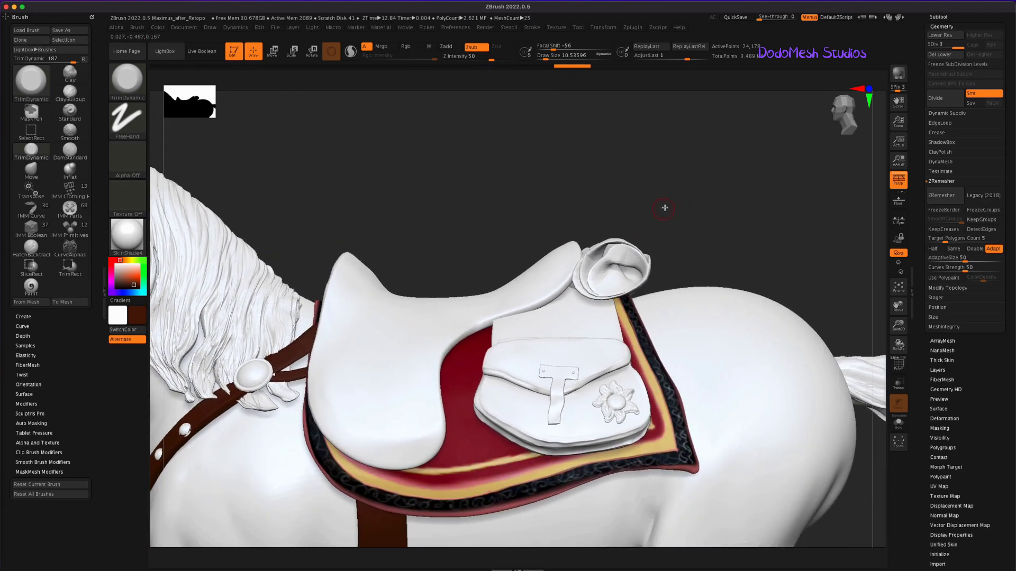
left_click(942, 17)
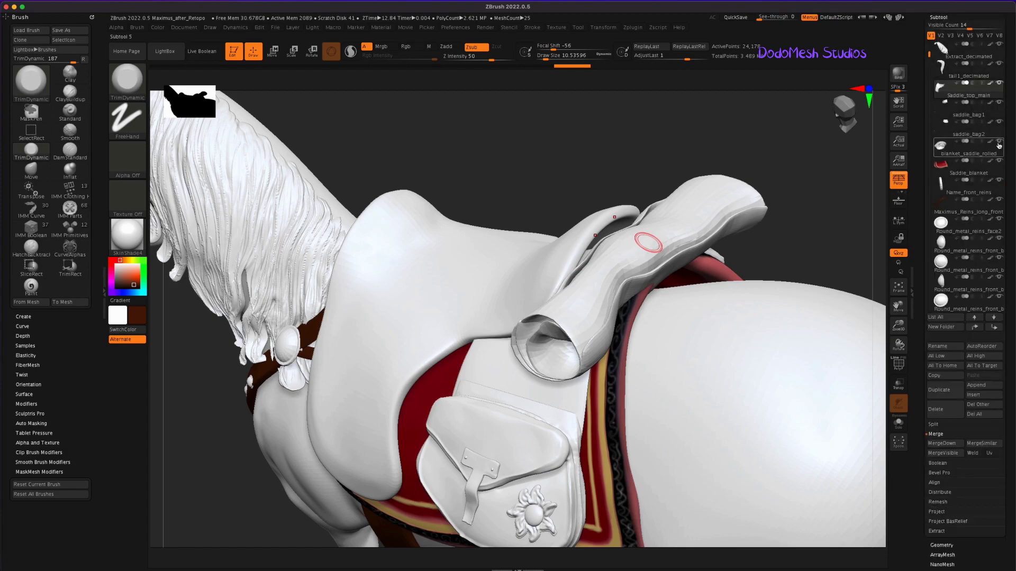
left_click(1000, 144)
Step: Trim and smooth the dented back rim of the saddle
left_click_drag(725, 177, 718, 175)
left_click_drag(589, 207, 537, 228, "shift")
mouse_move(476, 312)
left_mouse_down("shift")
mouse_move(495, 272)
mouse_move(590, 210)
left_mouse_up("shift")
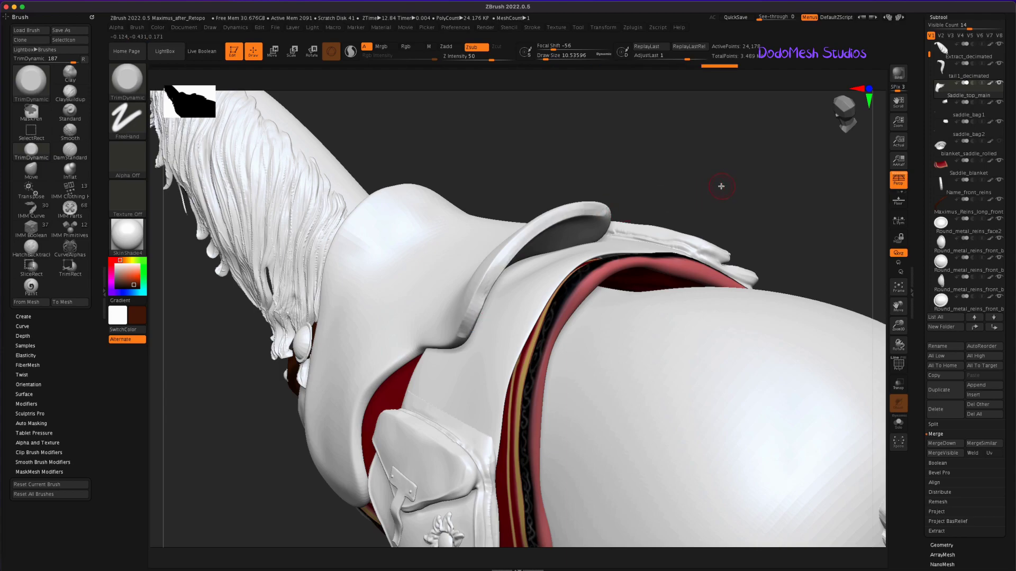
left_click_drag(680, 172, 698, 150)
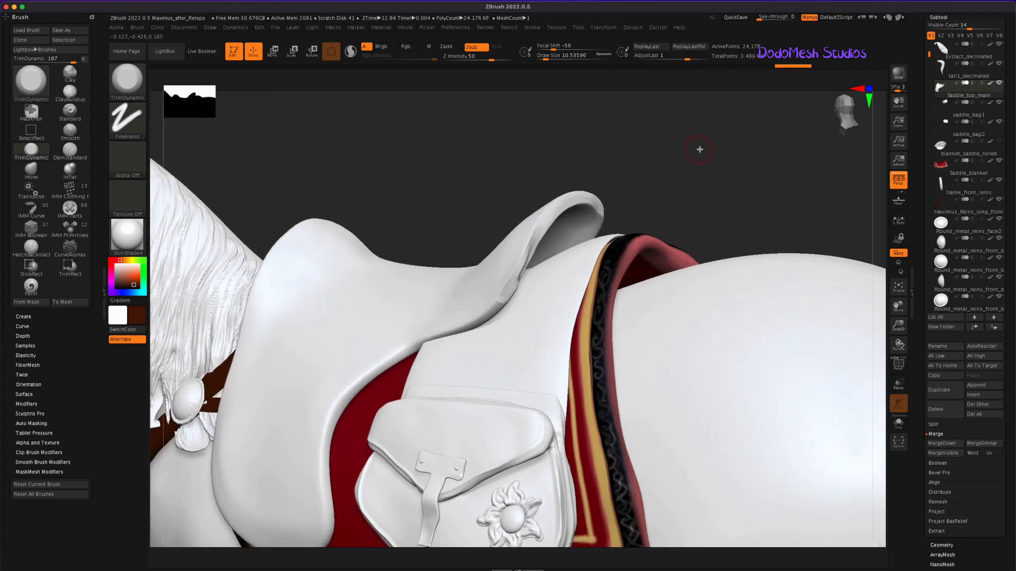
left_click_drag(594, 230, 519, 266, "shift")
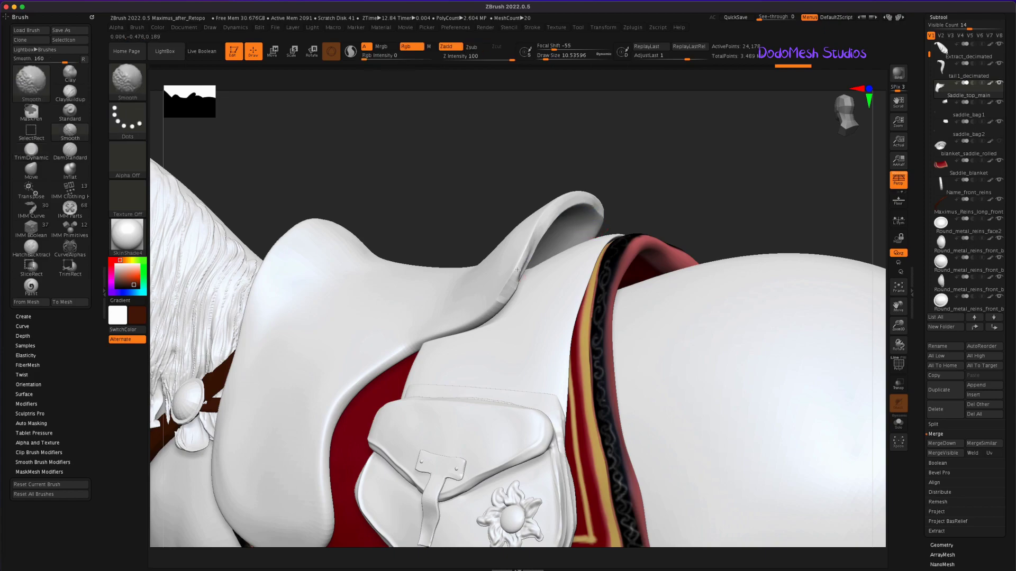
left_click_drag(599, 213, 663, 193)
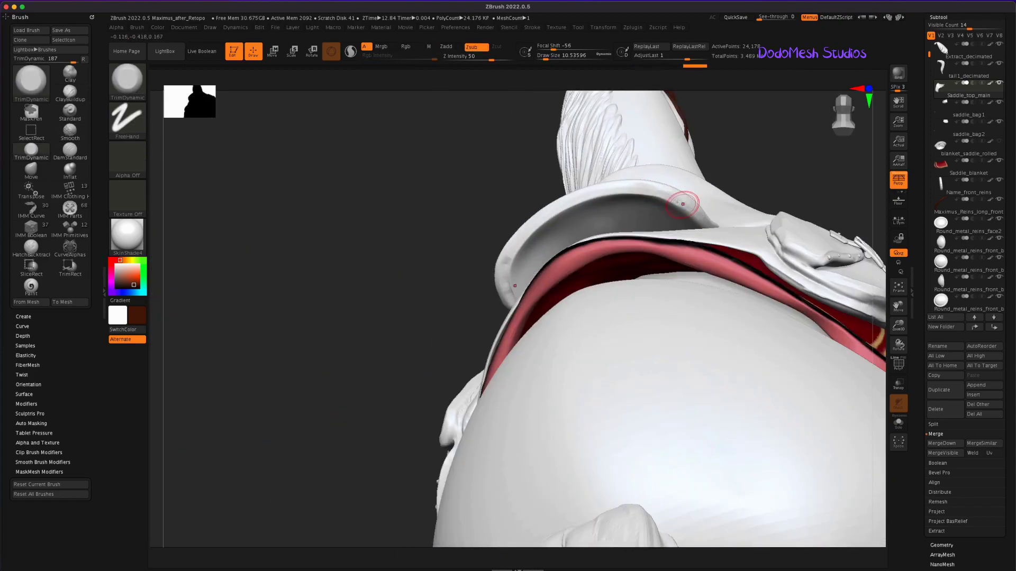
key("shift")
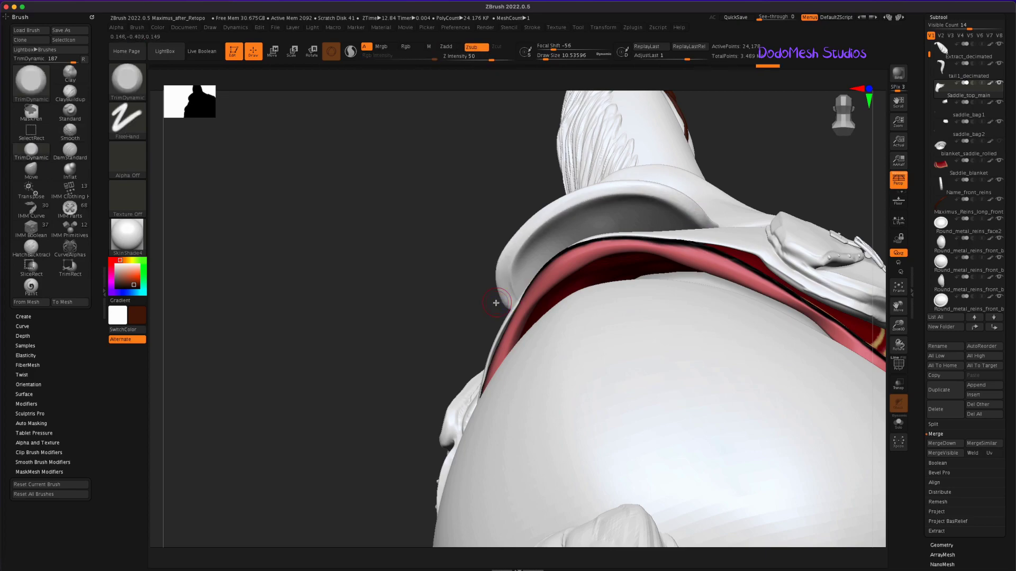
left_click_drag(496, 297, 768, 293)
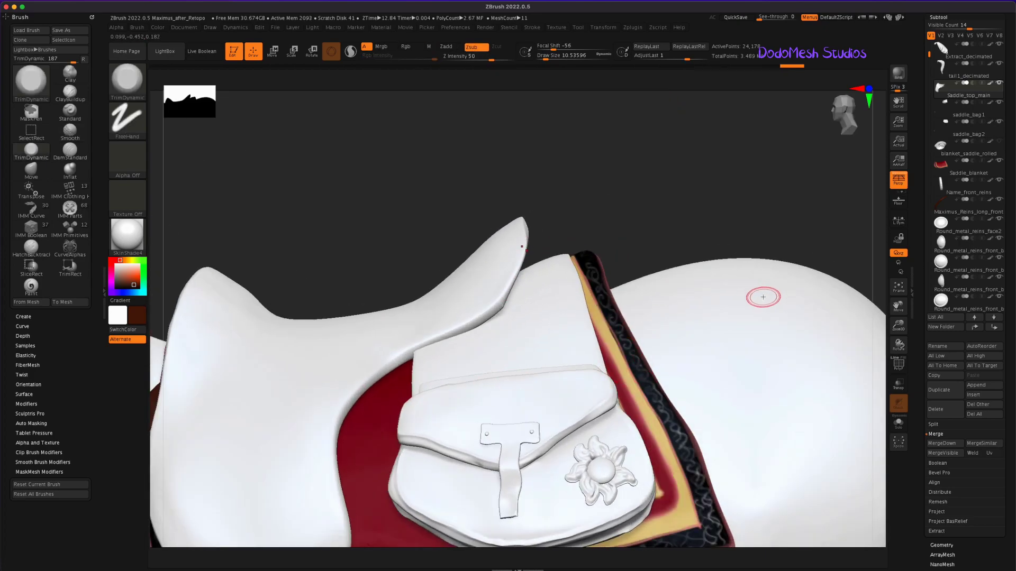
Step: Switch to the Inflat brush at size about 25 and view the horse's rear
key("b")
key("i")
key("n")
left_click_drag(763, 297, 688, 222)
mouse_move(674, 175)
left_mouse_down()
mouse_move(634, 208)
mouse_move(540, 250)
left_mouse_up()
key("bracketright")
key("bracketright")
key("bracketright")
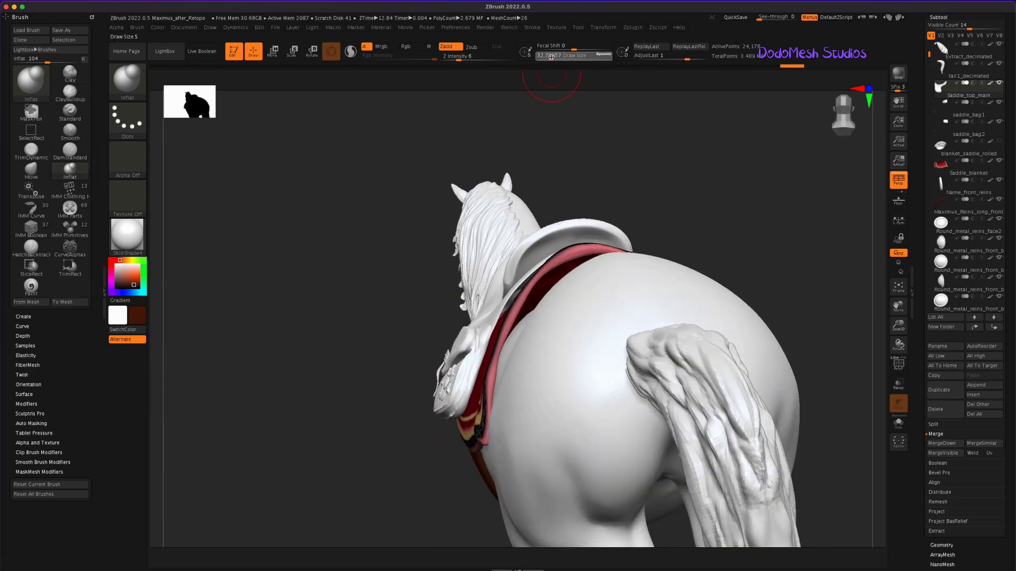
Step: Smooth the saddle, then divide it to SDiv 4, raising it to 96,706 active points
mouse_move(736, 209)
left_mouse_down()
mouse_move(725, 223)
mouse_move(553, 258)
left_mouse_up()
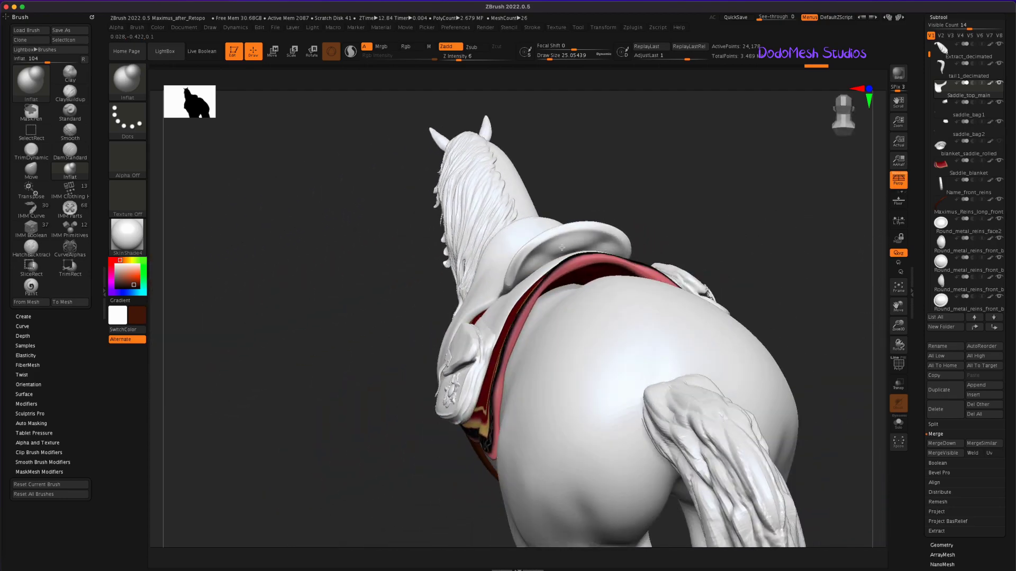
mouse_move(722, 216)
left_mouse_down()
mouse_move(755, 199)
mouse_move(547, 263)
left_mouse_up()
key("shift")
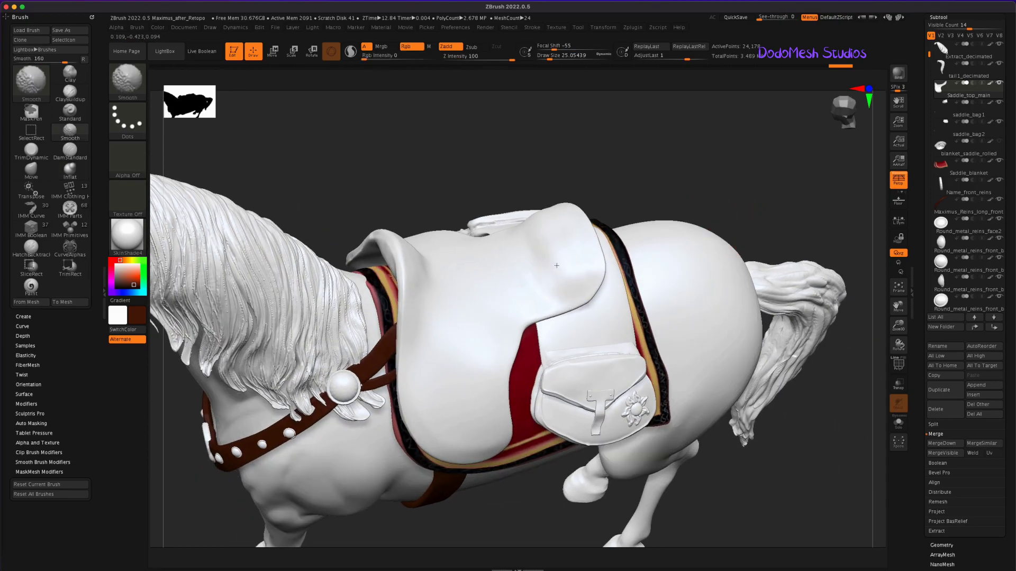
mouse_move(676, 143)
left_mouse_down("alt")
mouse_move(675, 113)
mouse_move(758, 253)
mouse_move(752, 242)
left_mouse_up("alt")
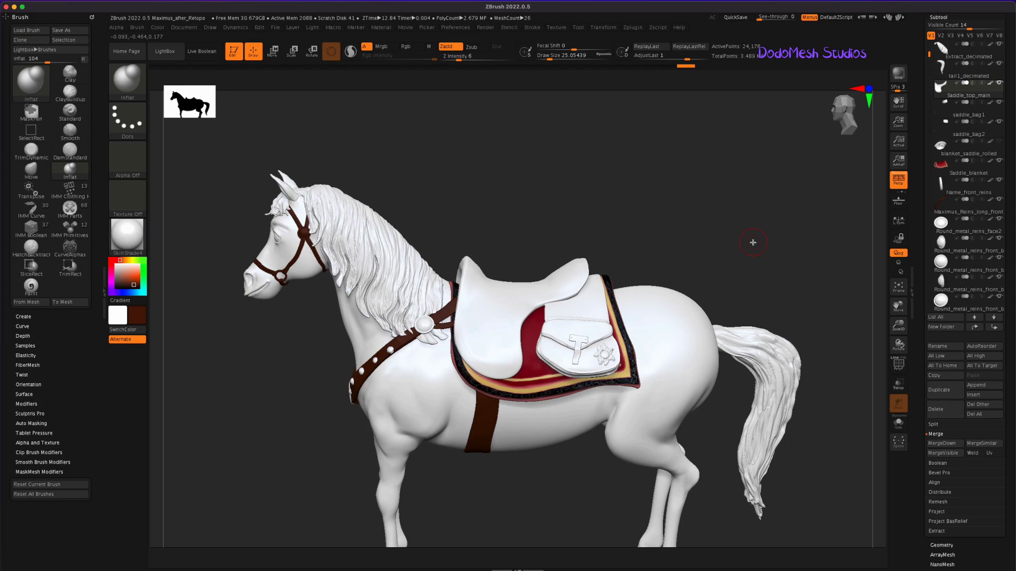
scroll(944, 540, "down", 1)
left_click(942, 538)
left_click(935, 98)
left_click_drag(731, 277, 705, 264, "alt")
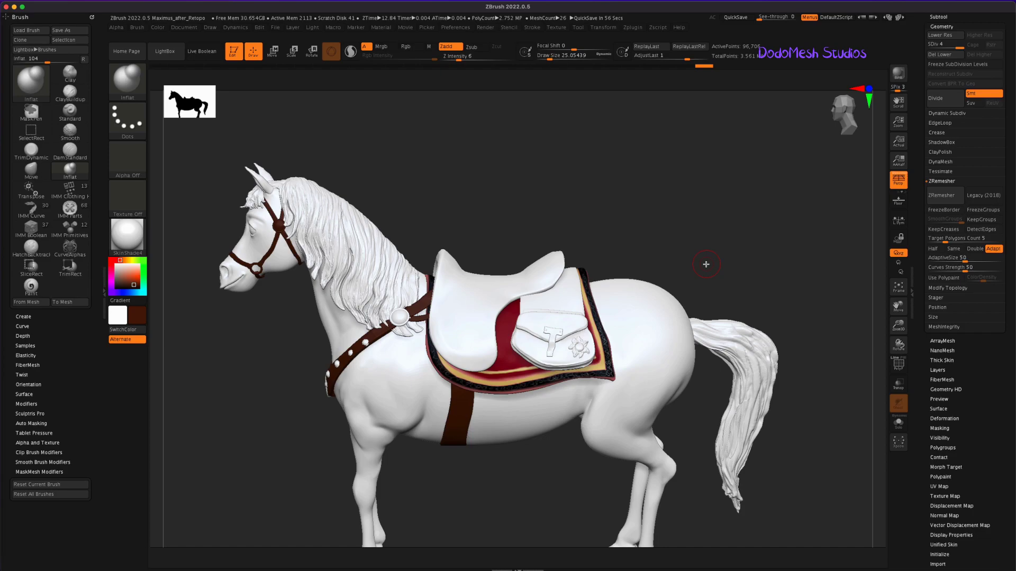
Step: Pull the saddle flap beside the red pad with a size-108 Move brush, then undo it
left_click(32, 177)
left_click_drag(550, 58, 553, 57)
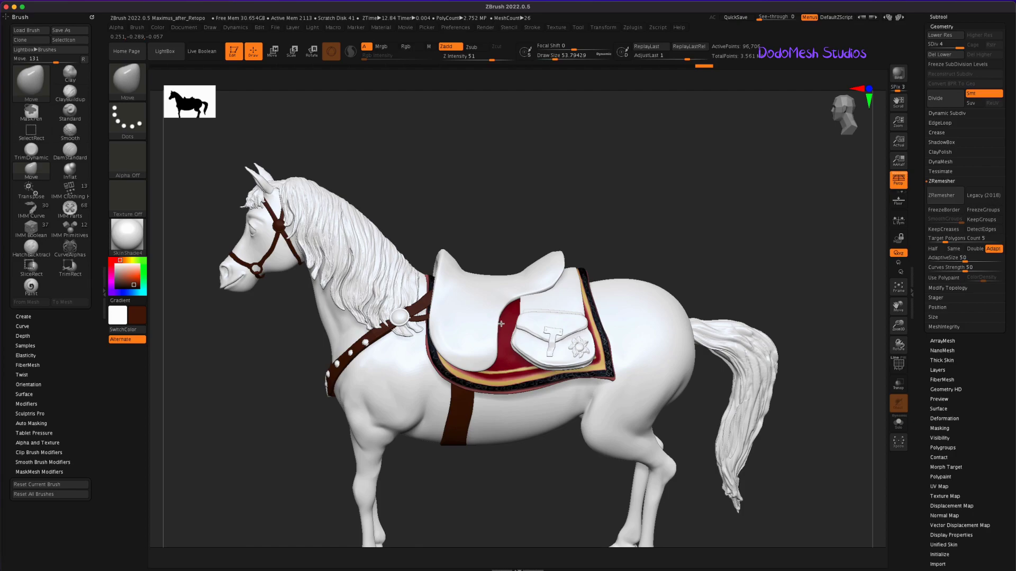
key("s")
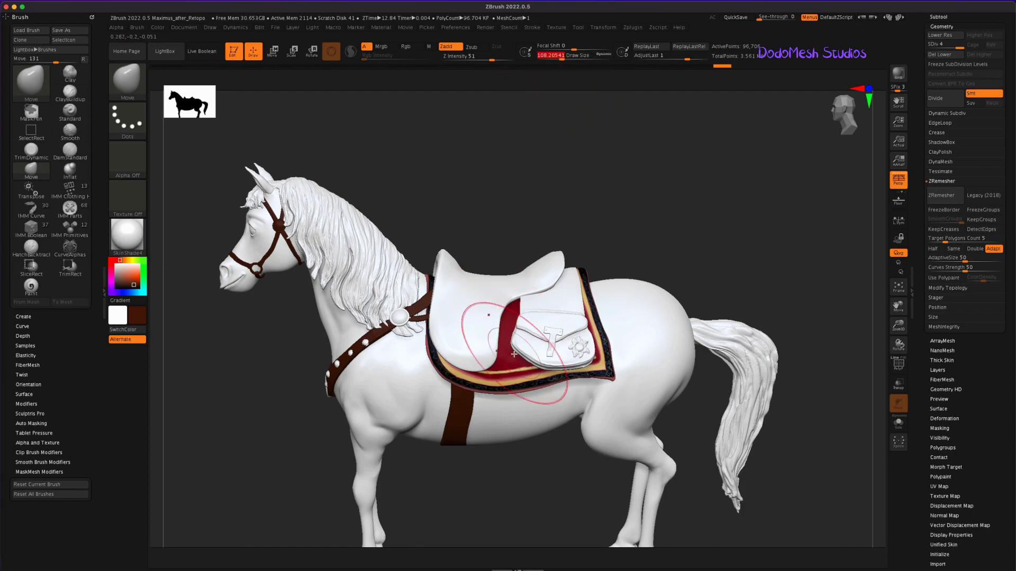
left_click_drag(522, 309, 507, 331)
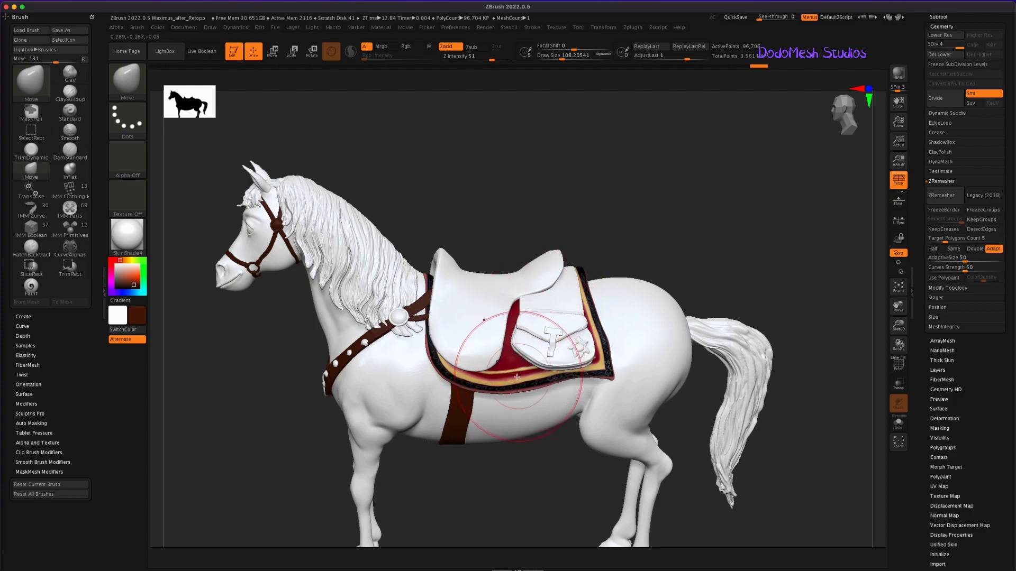
key("ctrl+z")
Step: Switch to the Inflat brush at draw size about 37 and set Z Intensity to 4
left_click_drag(574, 57, 551, 57)
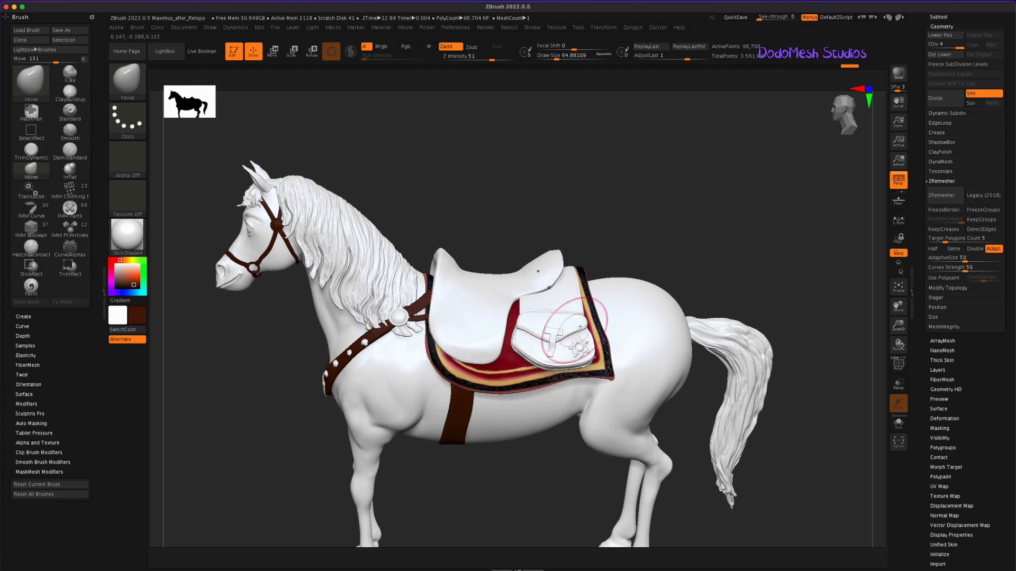
left_click(70, 169)
left_click_drag(556, 57, 551, 57)
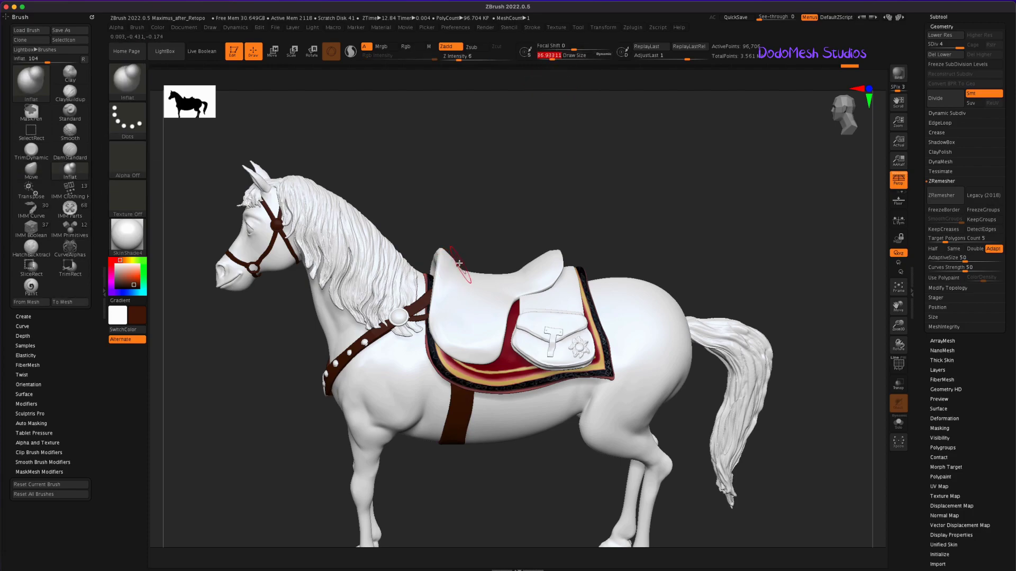
left_click_drag(669, 223, 646, 263)
left_click(466, 57)
type("4")
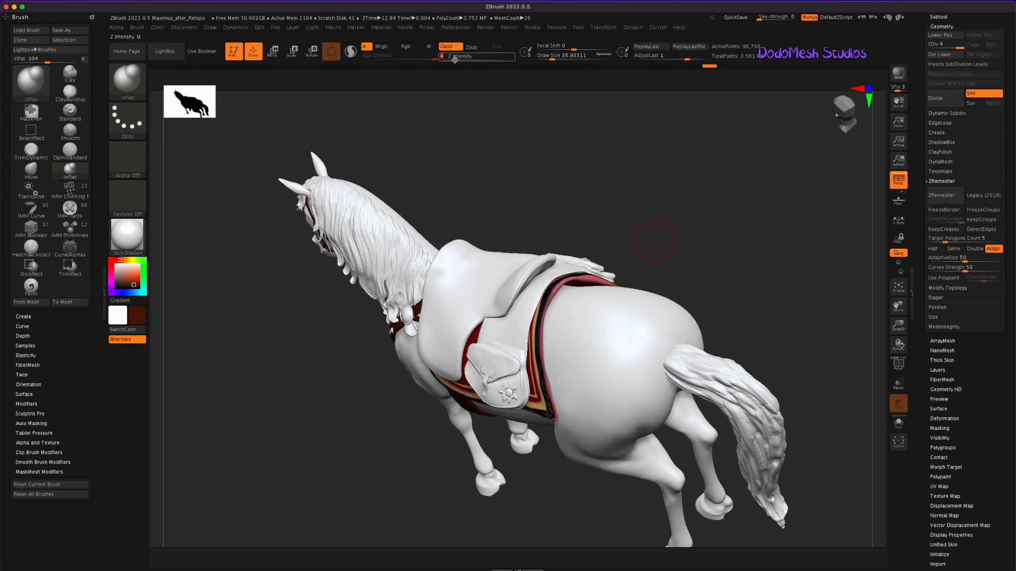
left_click_drag(544, 229, 617, 186)
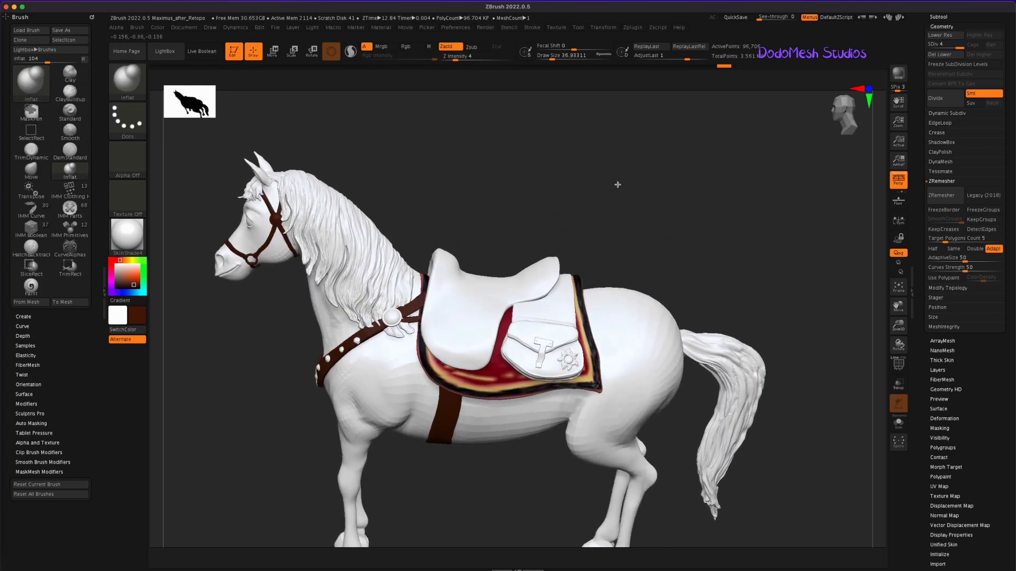
mouse_move(671, 236)
left_mouse_down()
mouse_move(683, 254)
mouse_move(675, 251)
left_mouse_up()
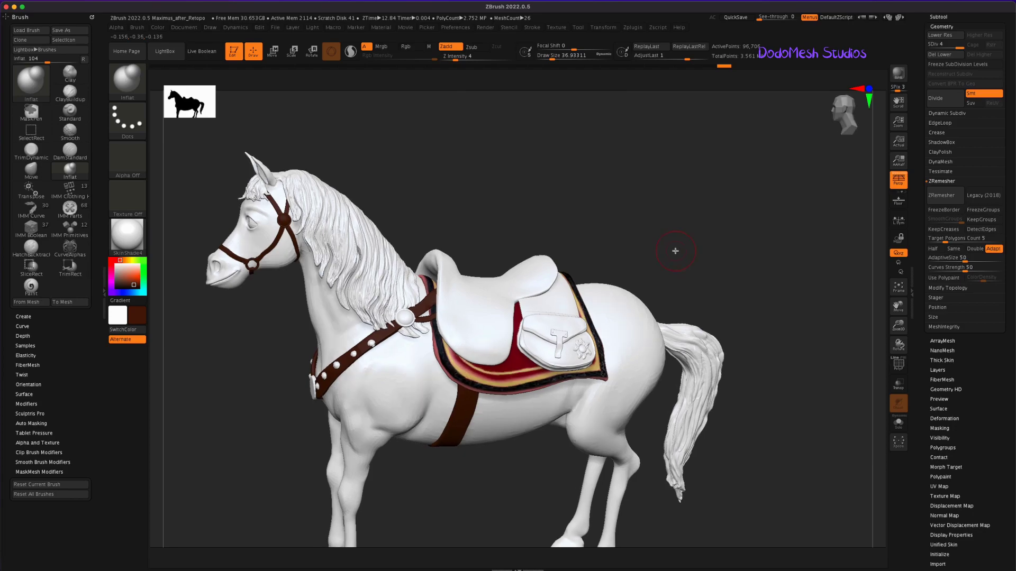
left_click(68, 96)
left_click(32, 151)
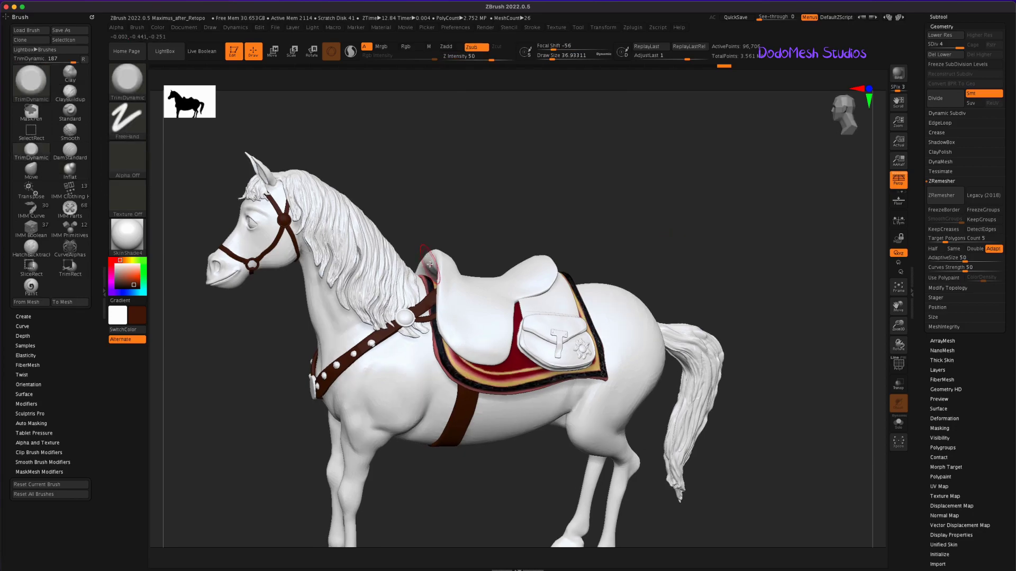
mouse_move(511, 209)
left_mouse_down()
mouse_move(563, 205)
mouse_move(433, 272)
mouse_move(565, 159)
mouse_move(555, 152)
mouse_move(612, 240)
mouse_move(628, 229)
left_mouse_up()
key("shift")
left_click_drag(653, 261, 630, 264)
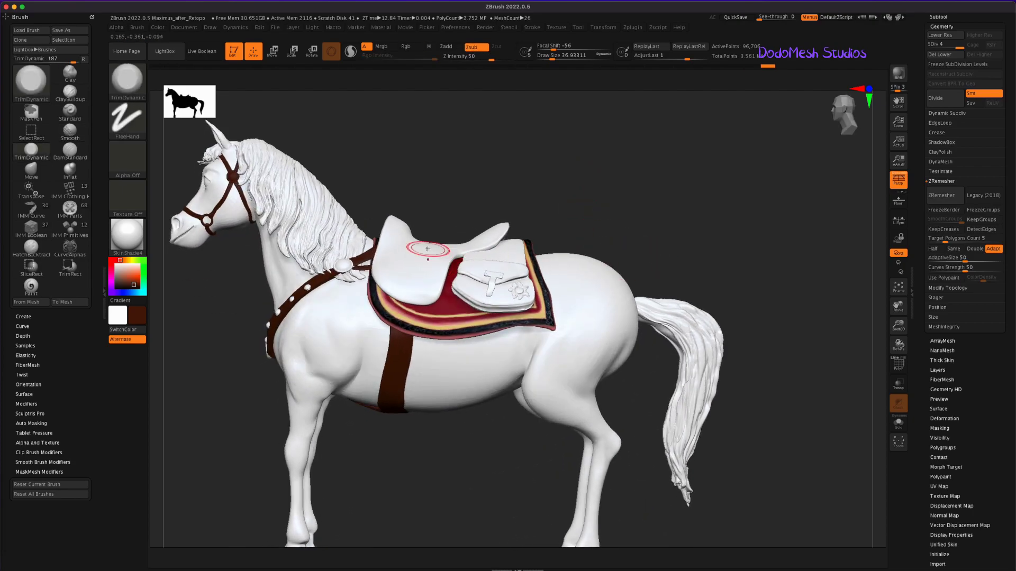
key("b")
key("m")
key("v")
left_click_drag(552, 58, 558, 59)
left_click_drag(470, 259, 450, 263)
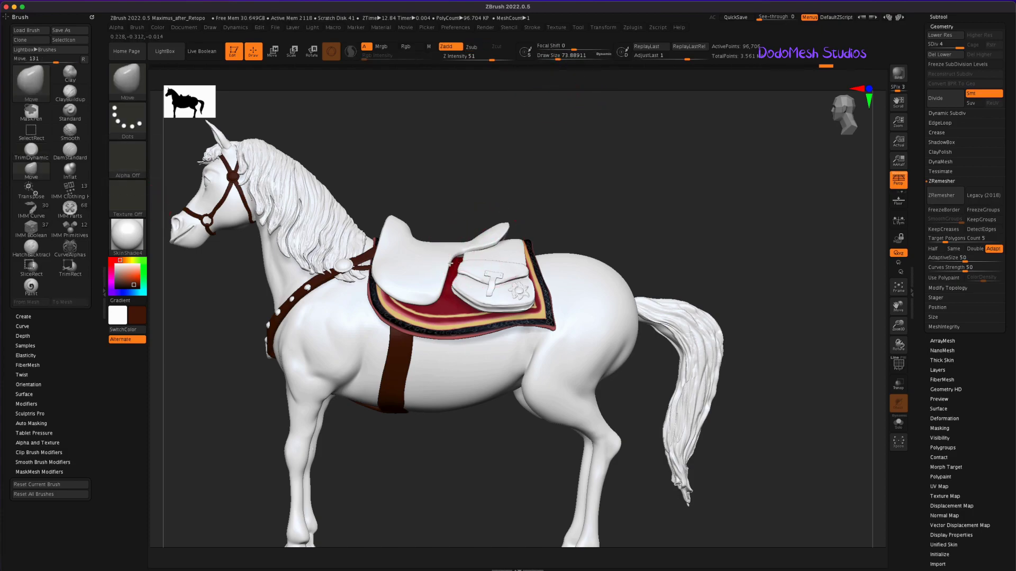
left_click_drag(658, 277, 611, 264)
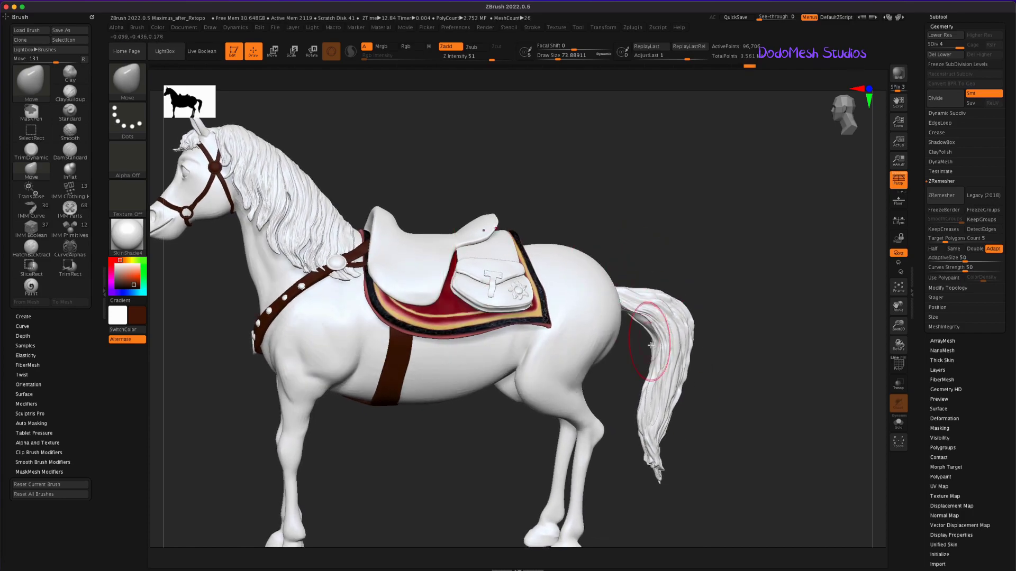
left_click_drag(680, 340, 769, 419)
left_click(857, 89)
left_click_drag(768, 241, 791, 290, "alt")
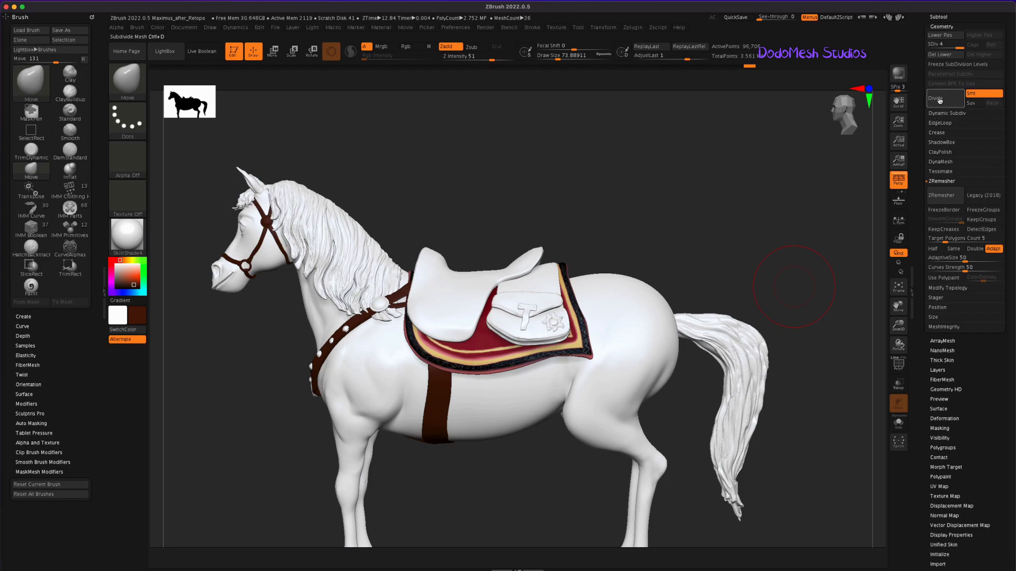
Step: Drop the saddle to SDiv 1 (1,512 points) and mask its seat with a smaller brush
left_click(942, 49)
mouse_move(787, 290)
left_mouse_down()
mouse_move(730, 300)
mouse_move(769, 324)
left_mouse_up()
left_click_drag(547, 57, 542, 55)
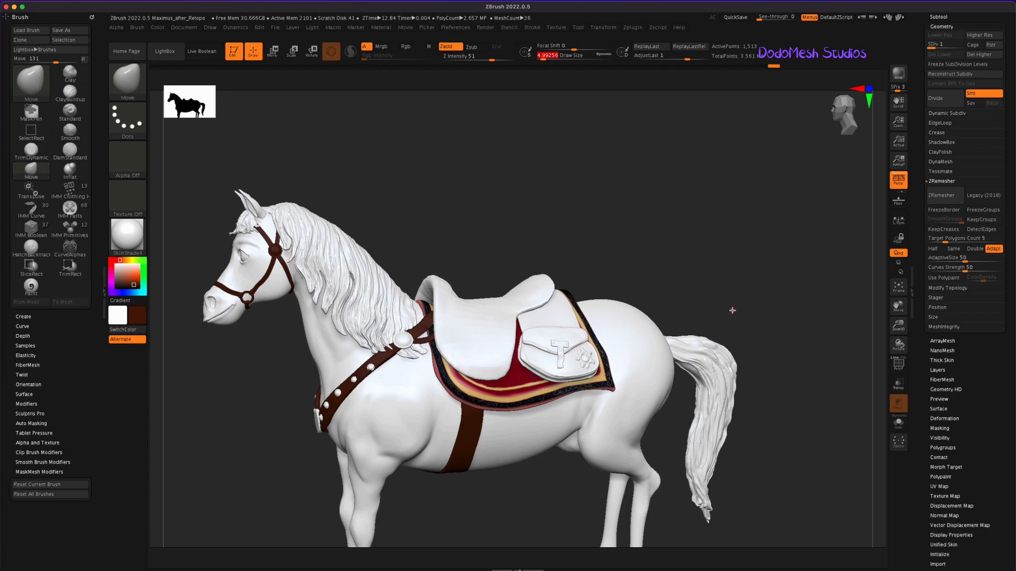
mouse_move(492, 365)
left_mouse_down("ctrl")
mouse_move(436, 301)
mouse_move(486, 299)
left_mouse_up("ctrl")
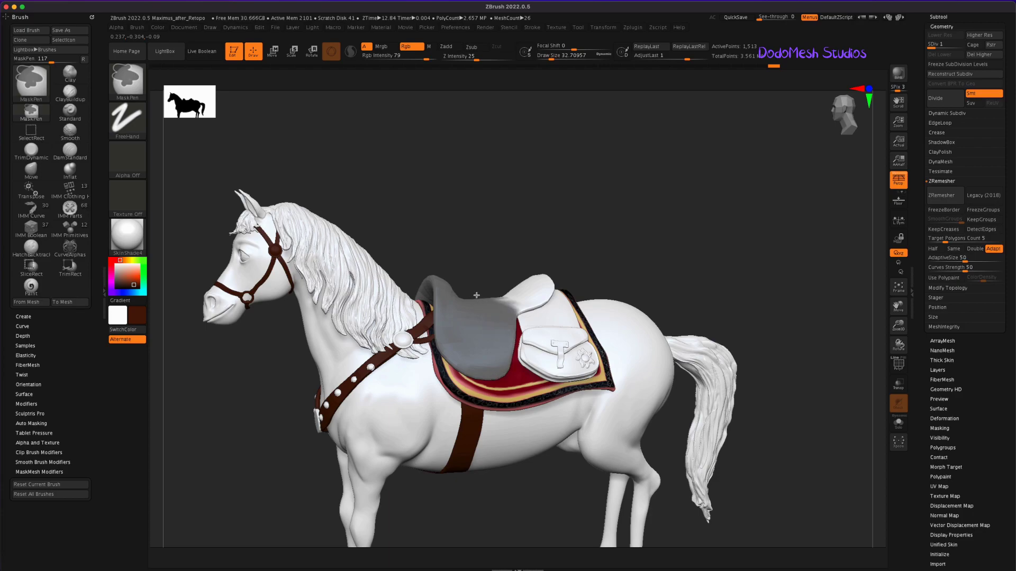
Step: Hide the Maximus_Retopo horse body, leaving the masked saddle, bridle, straps, reins and tail visible
left_click_drag(664, 224, 465, 224)
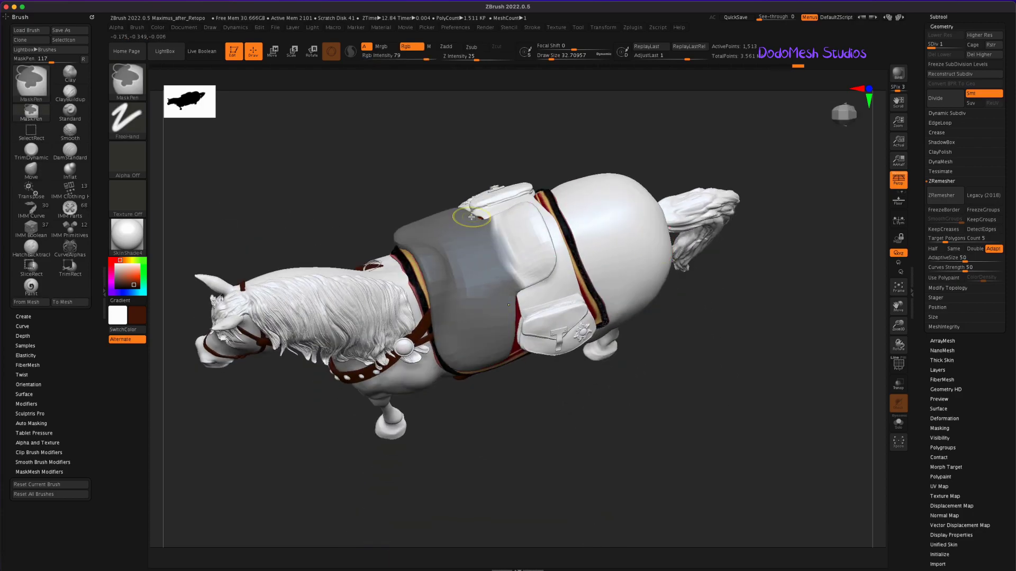
left_click_drag(681, 411, 675, 345, "shift")
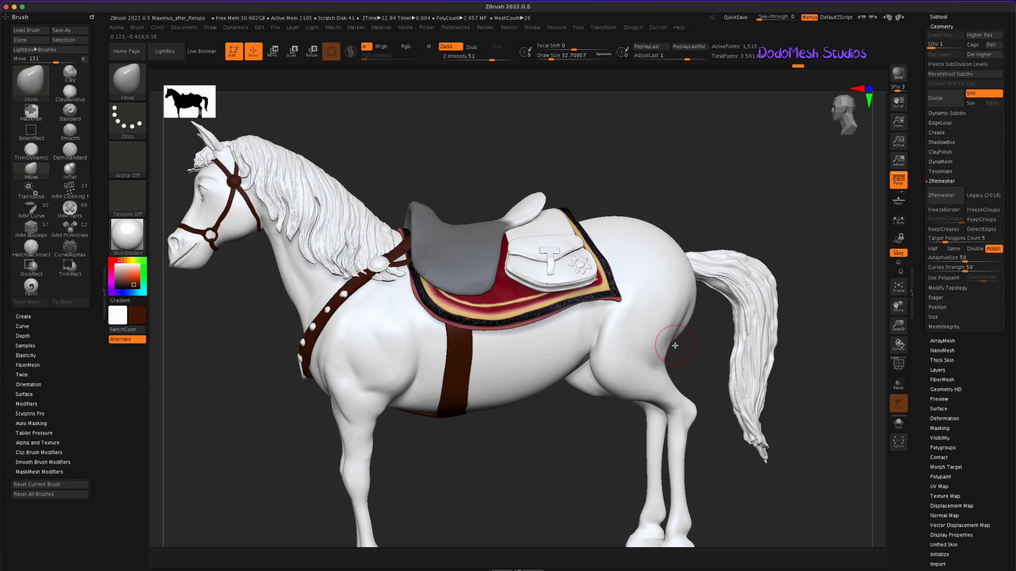
left_click(938, 17)
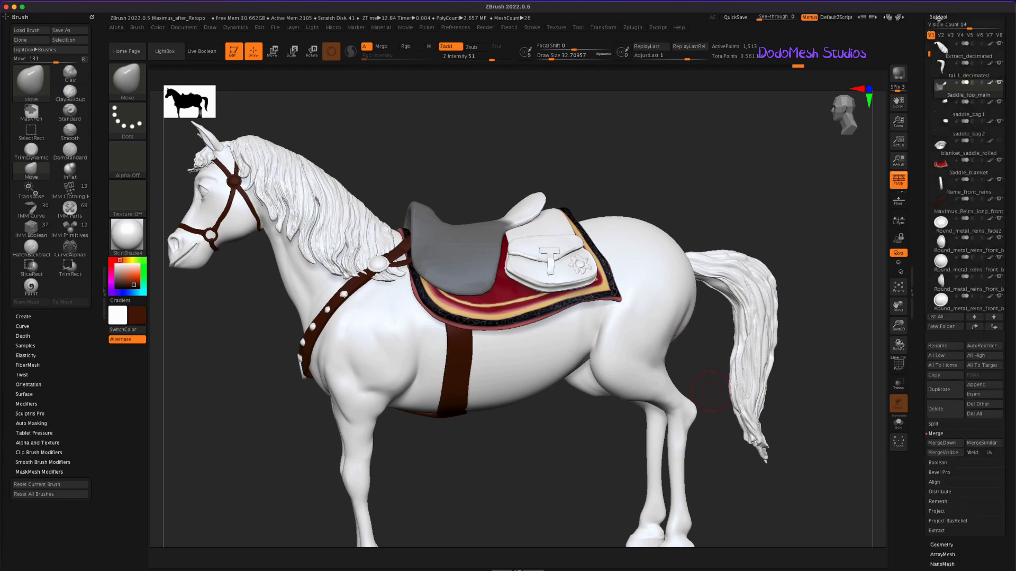
scroll(969, 58, "up", 1)
left_click(999, 44)
mouse_move(719, 211)
left_mouse_down()
mouse_move(717, 200)
mouse_move(601, 379)
mouse_move(598, 336)
mouse_move(626, 396)
mouse_move(614, 358)
mouse_move(626, 442)
mouse_move(625, 427)
left_mouse_up()
key("ctrl")
Step: Extract the masked saddle seat at thickness 0.02 and accept it as the Extract5 subtool
left_click(941, 530)
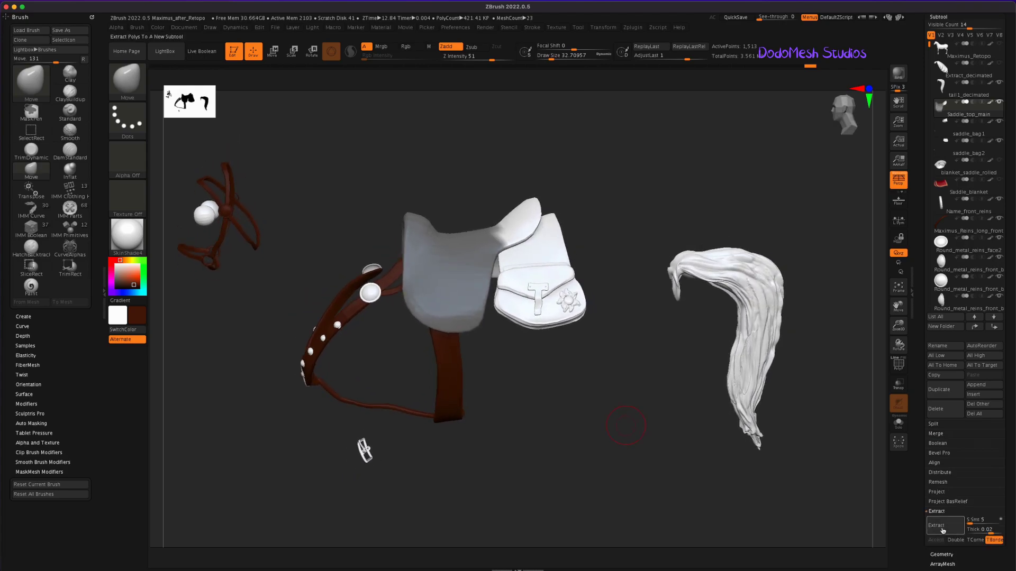
left_click(942, 529)
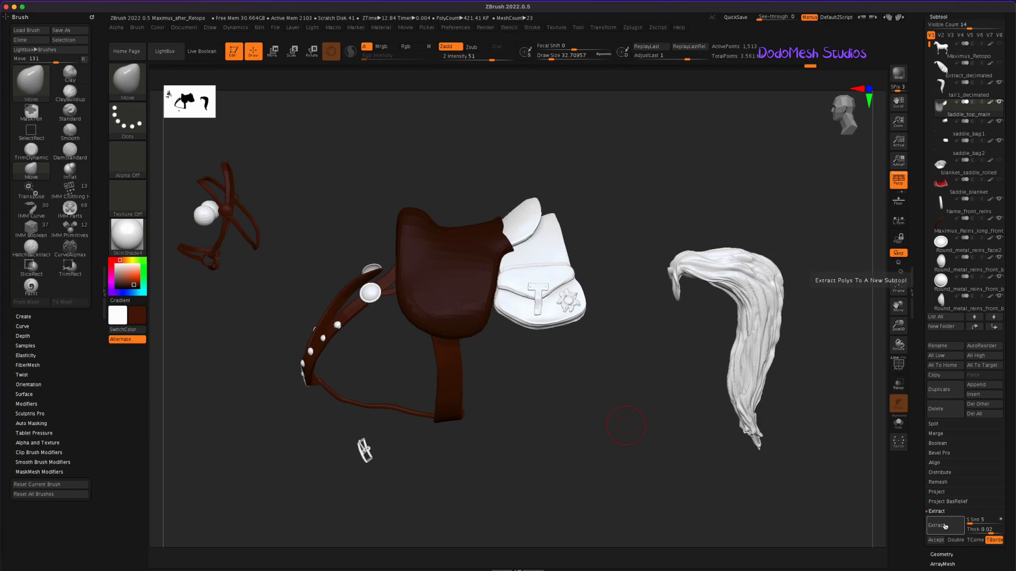
left_click(936, 540)
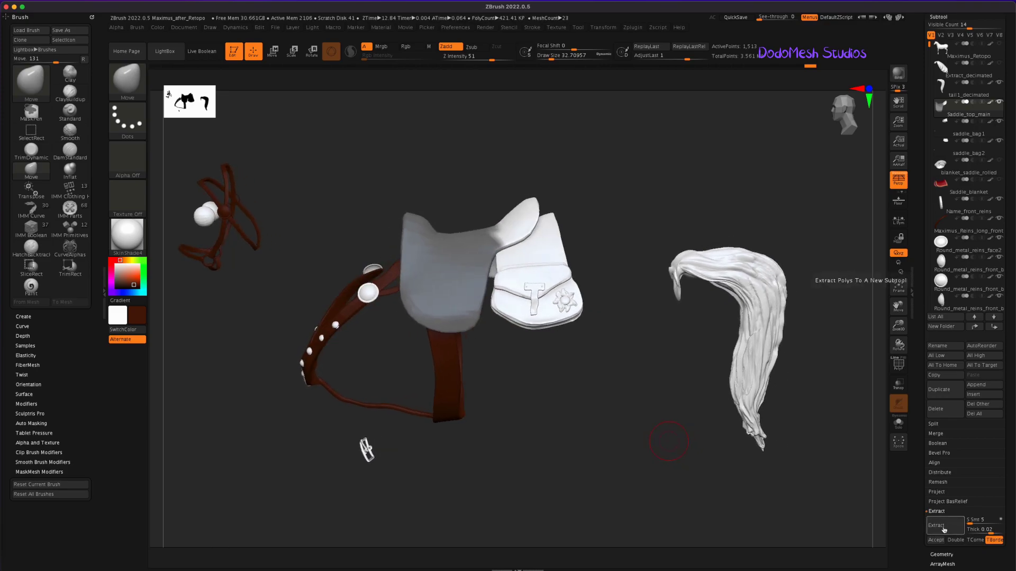
left_click(988, 528)
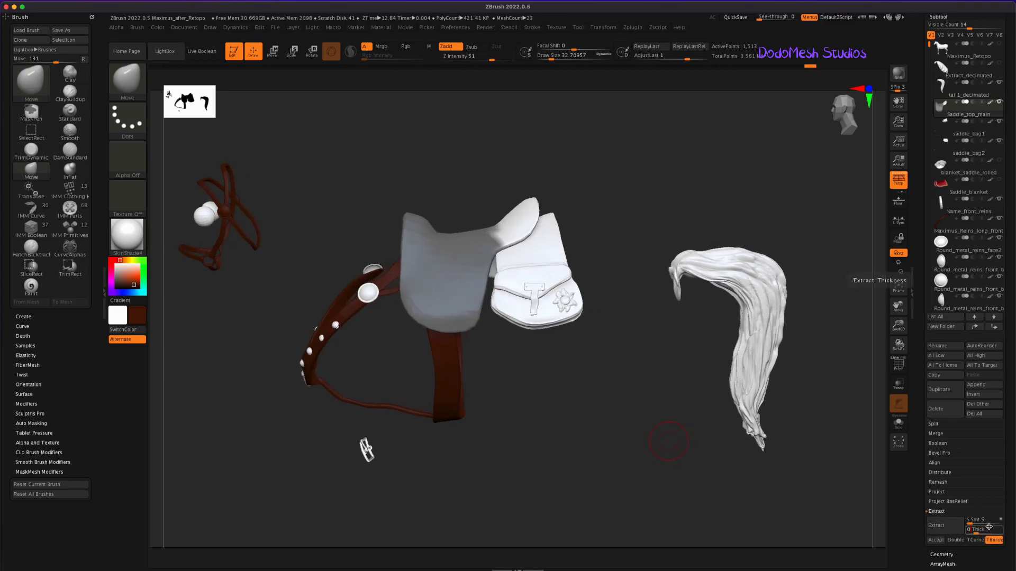
left_click(937, 525)
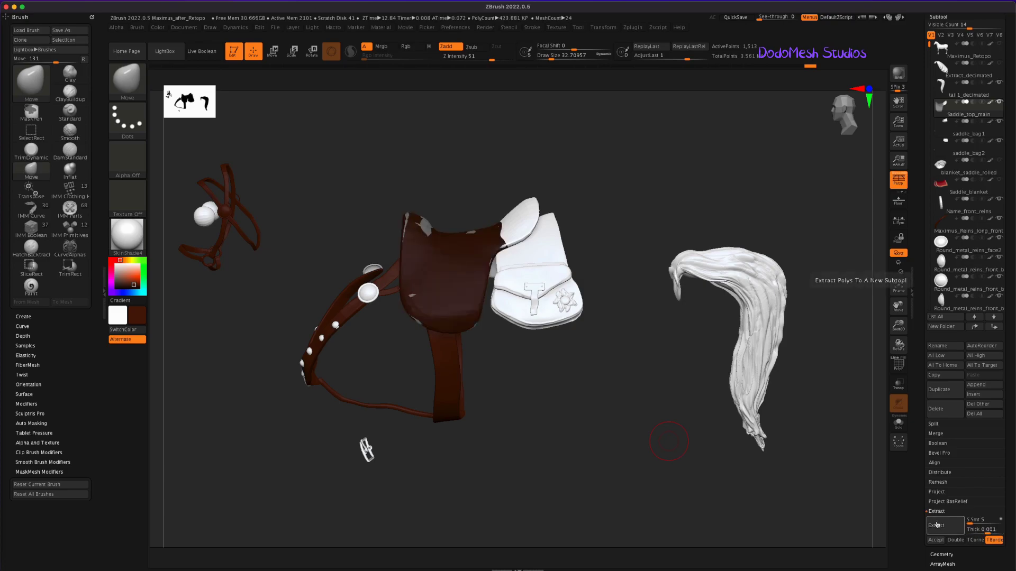
left_click(980, 529)
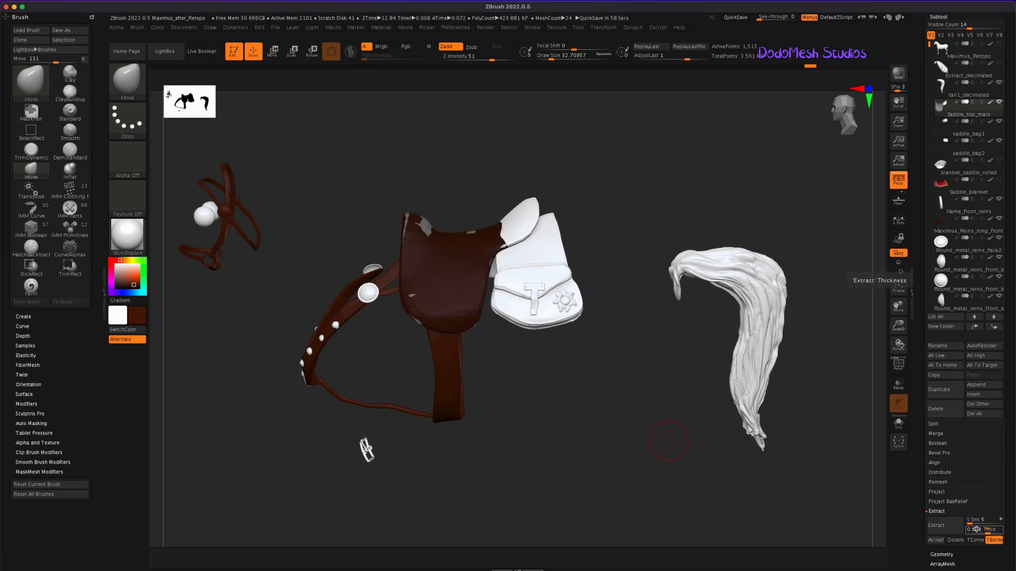
type("0")
key("Return")
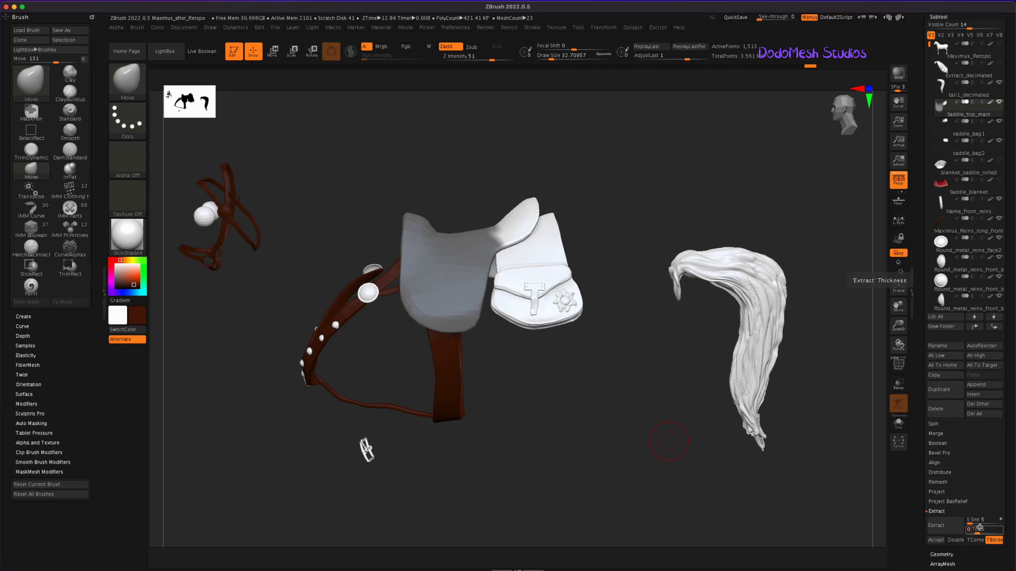
left_click(942, 526)
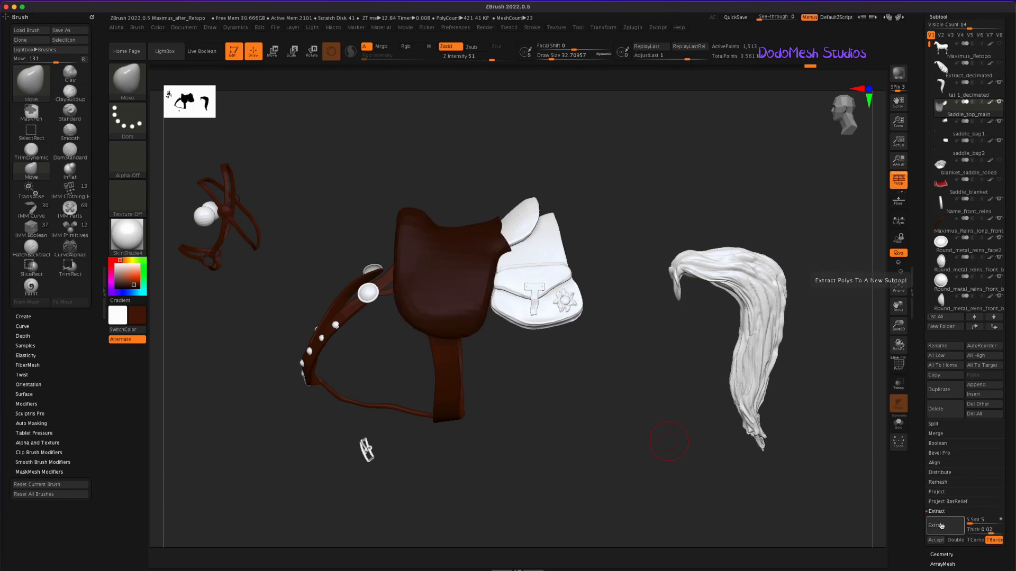
left_click(936, 541)
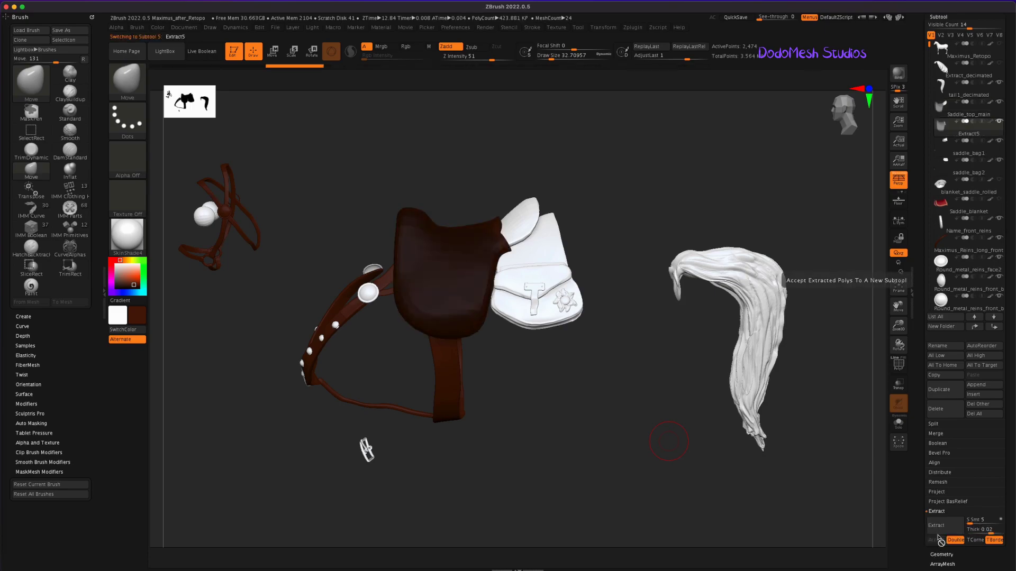
left_click(157, 27)
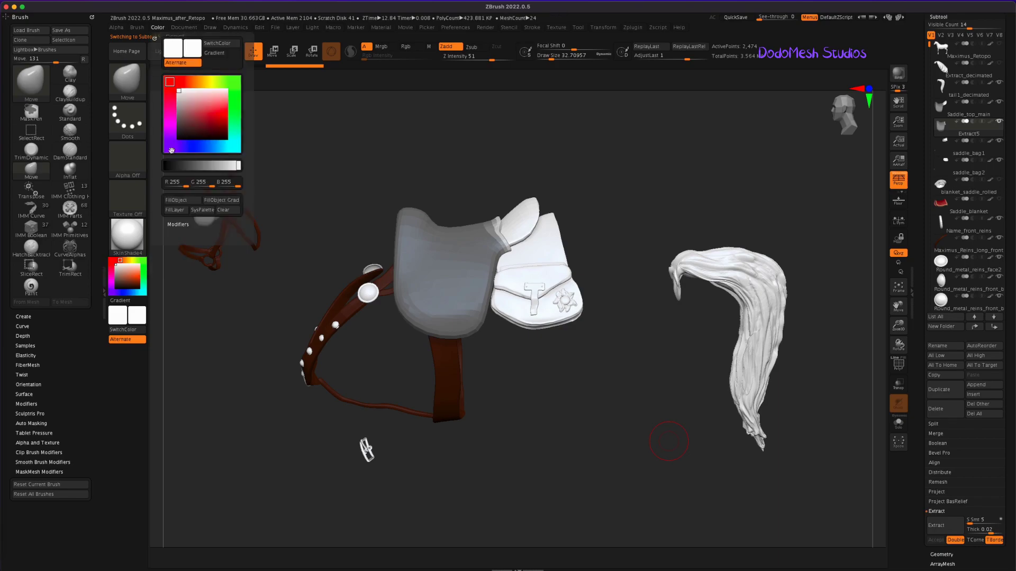
Step: Fill the Extract5 seat shell with white and make Saddle_top_main the active subtool
left_click(176, 202)
mouse_move(626, 401)
left_mouse_down()
mouse_move(613, 431)
mouse_move(623, 415)
left_mouse_up()
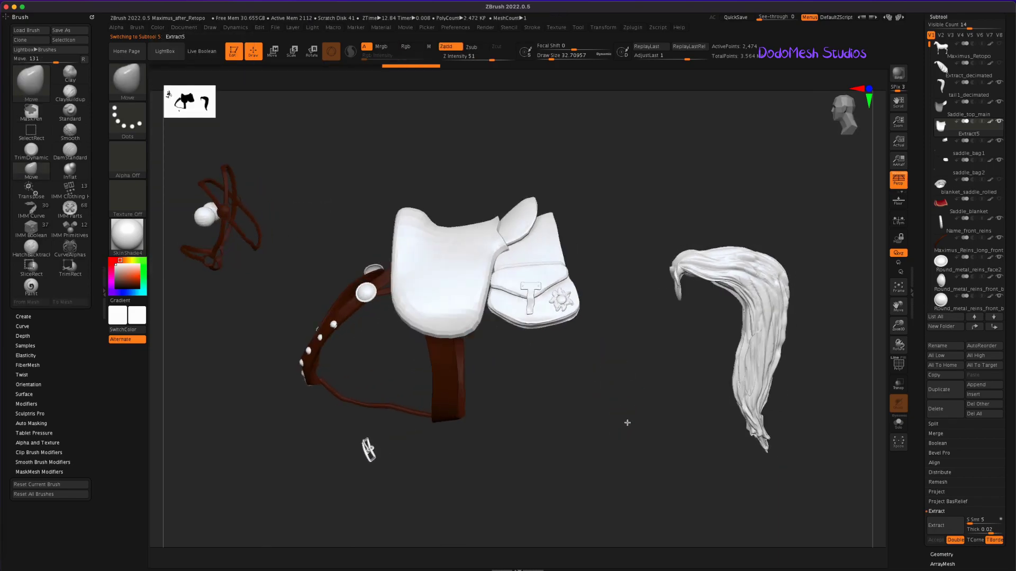
left_click(950, 112)
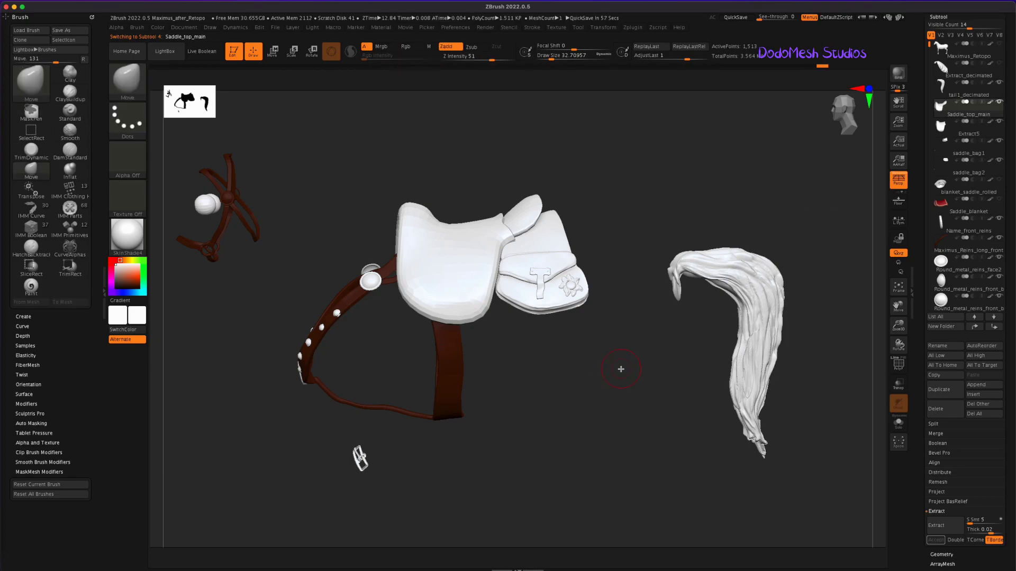
left_click_drag(621, 369, 583, 427)
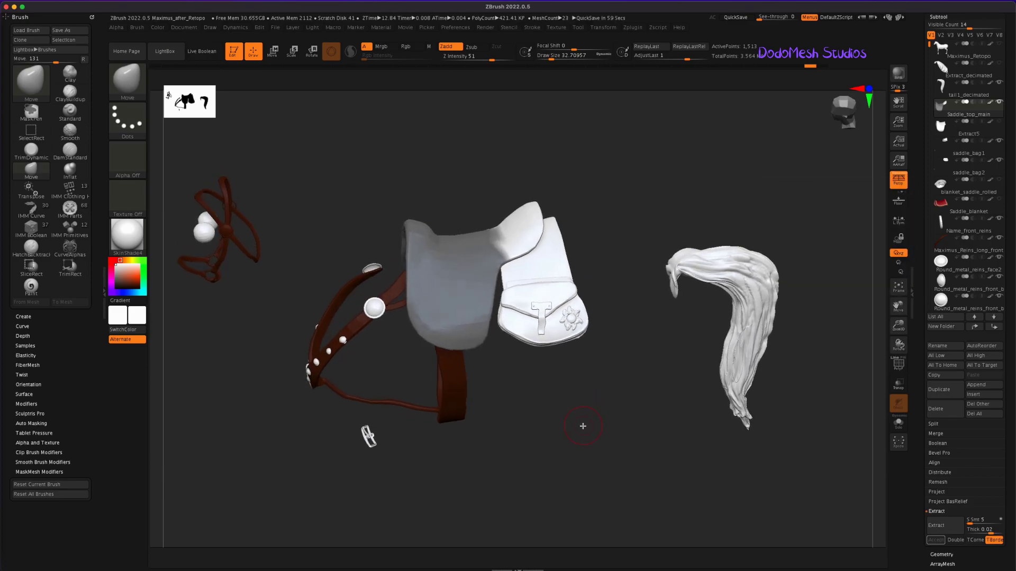
left_click(30, 267)
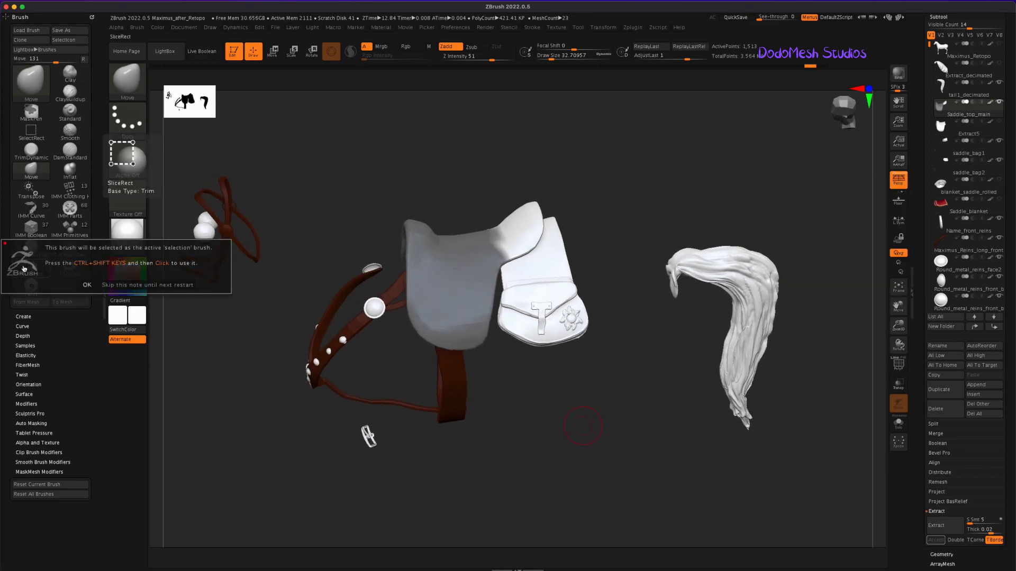
Step: Try slicing across the saddle with rectangle SliceRect strokes
left_click(87, 285)
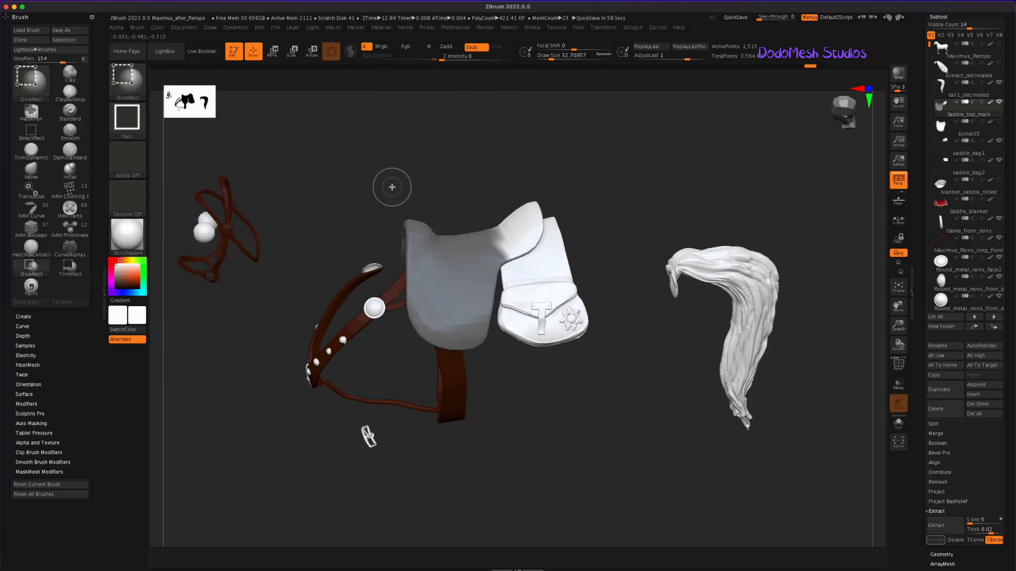
left_click_drag(463, 211, 497, 386, "ctrl+shift")
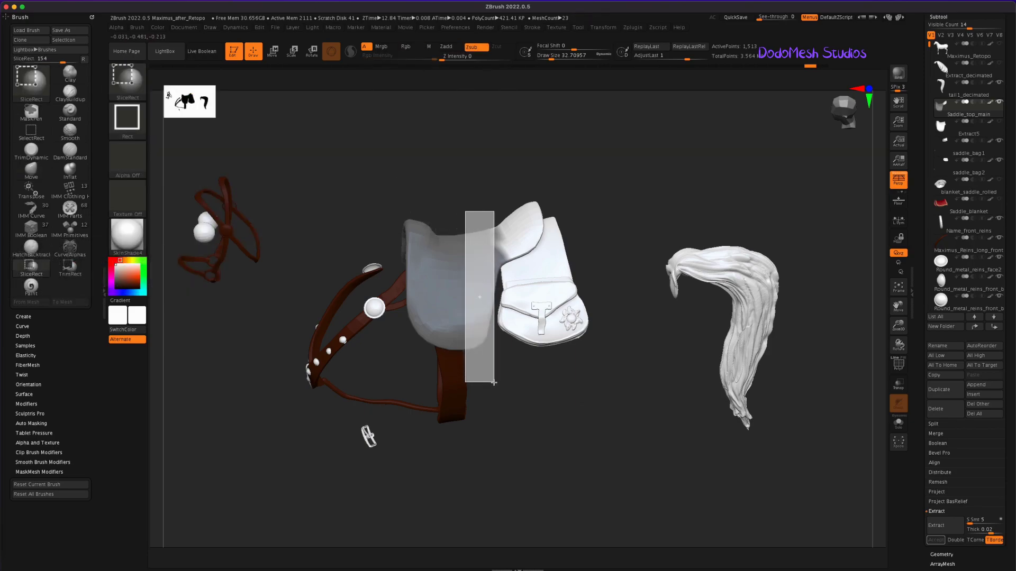
left_click_drag(361, 187, 496, 389, "ctrl+shift")
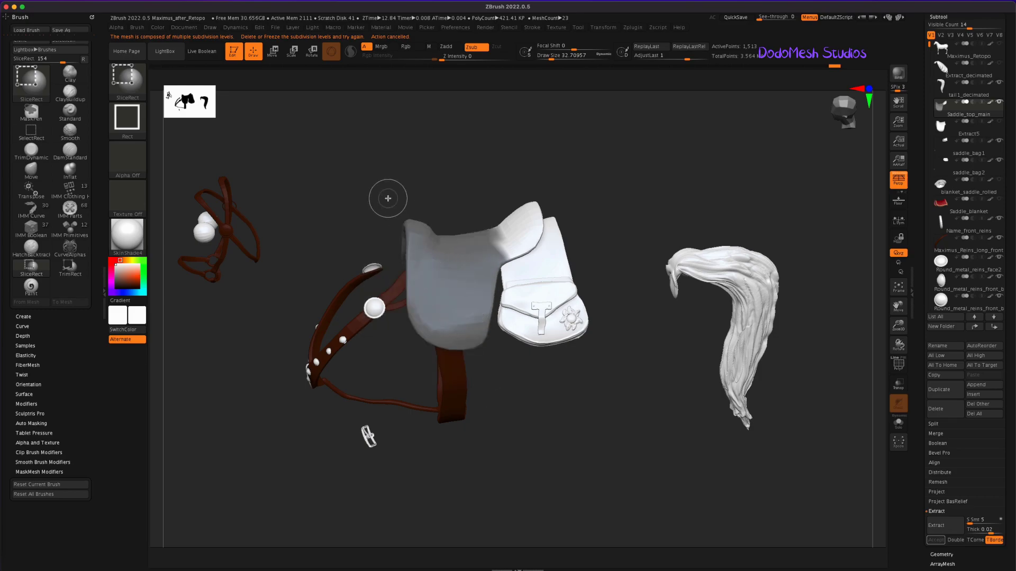
key("ctrl+shift")
left_click(68, 271)
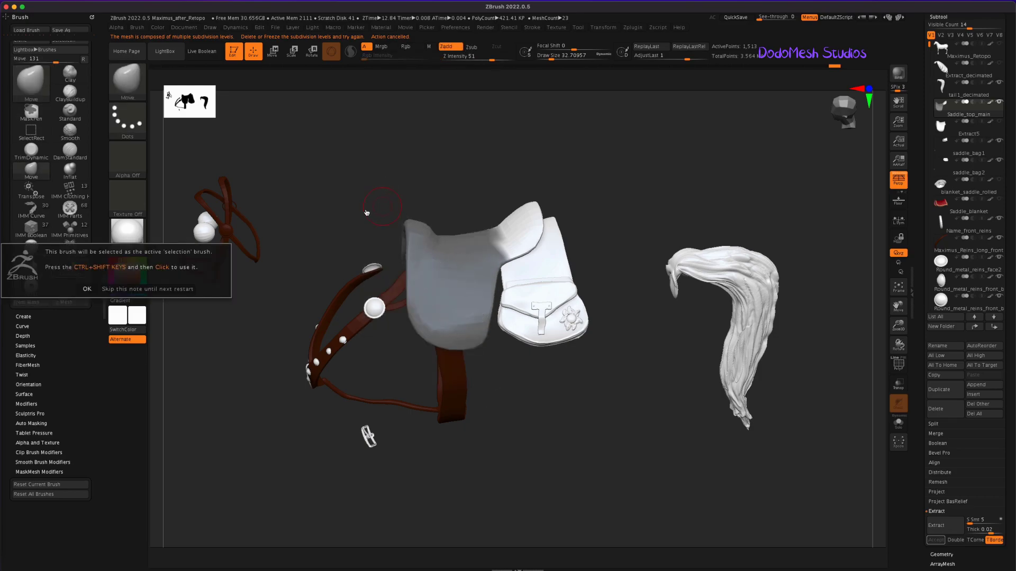
left_click(87, 289)
left_click_drag(359, 476, 542, 462)
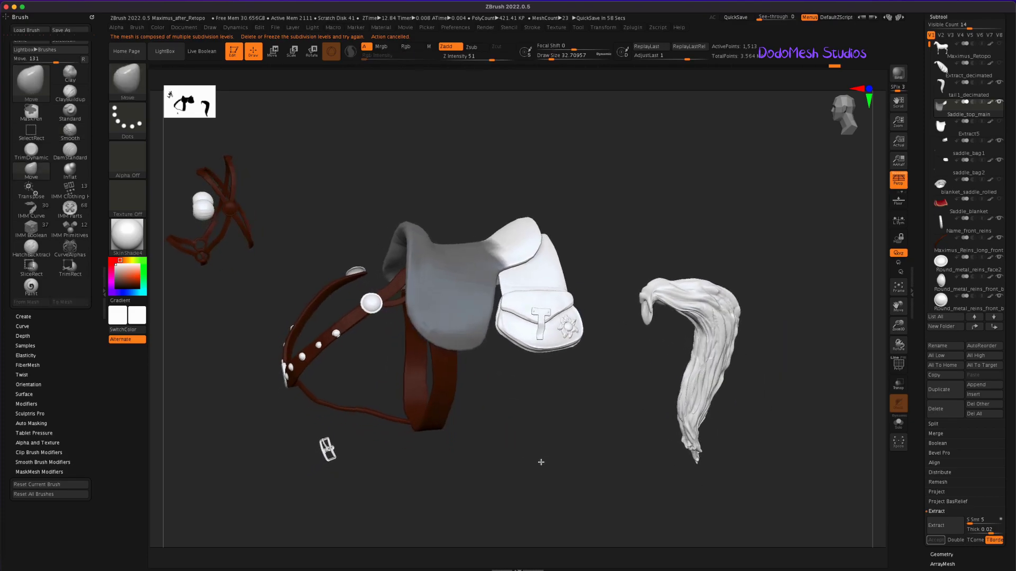
Step: Trim parts of the saddle with TrimRect rectangle strokes from side and top-down views
left_click_drag(356, 192, 489, 392, "ctrl+shift")
left_click_drag(418, 254, 435, 314, "ctrl+shift")
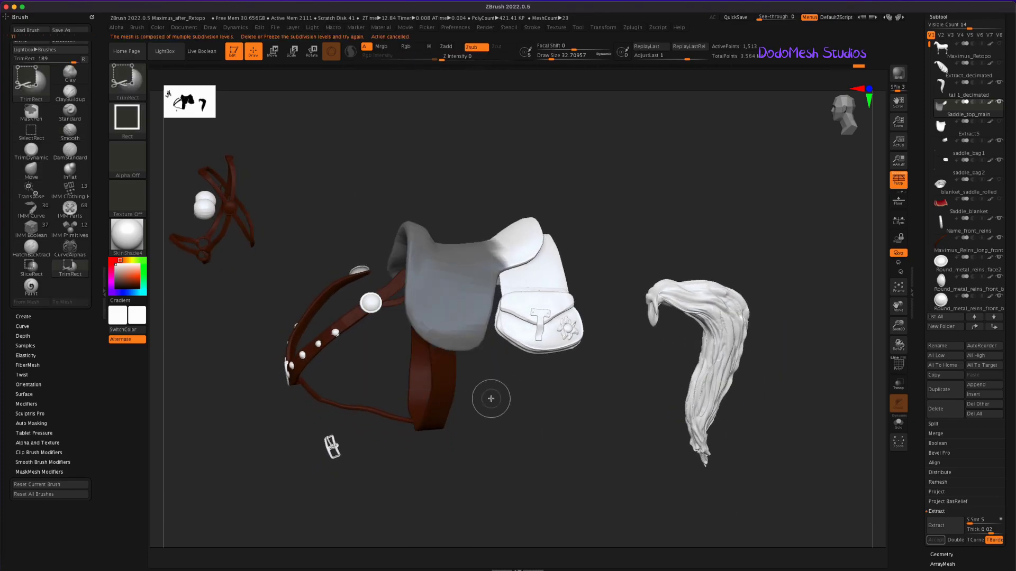
left_click(72, 272)
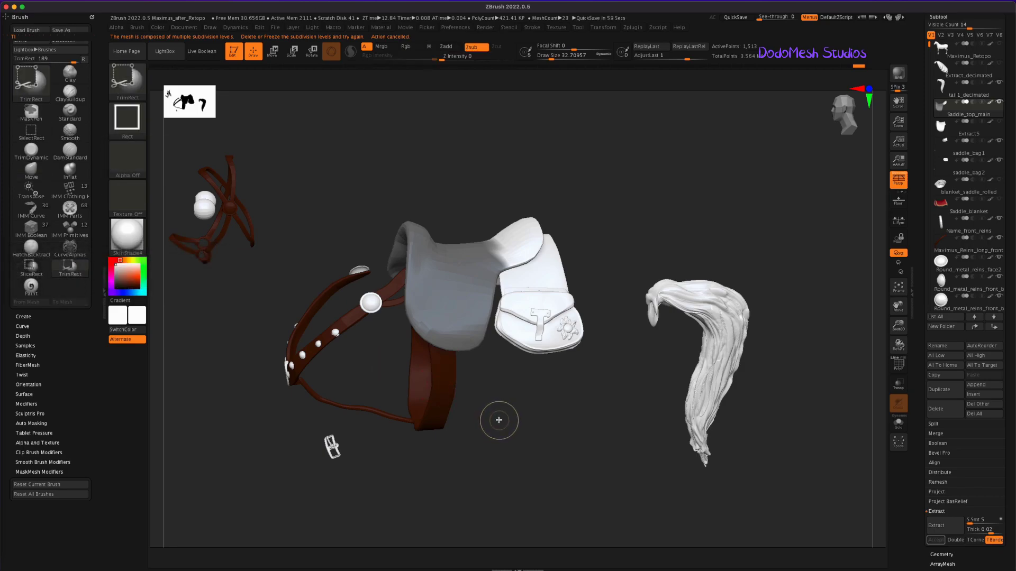
mouse_move(370, 189)
left_mouse_down("ctrl+shift")
mouse_move(481, 367)
mouse_move(453, 275)
left_mouse_up("ctrl+shift")
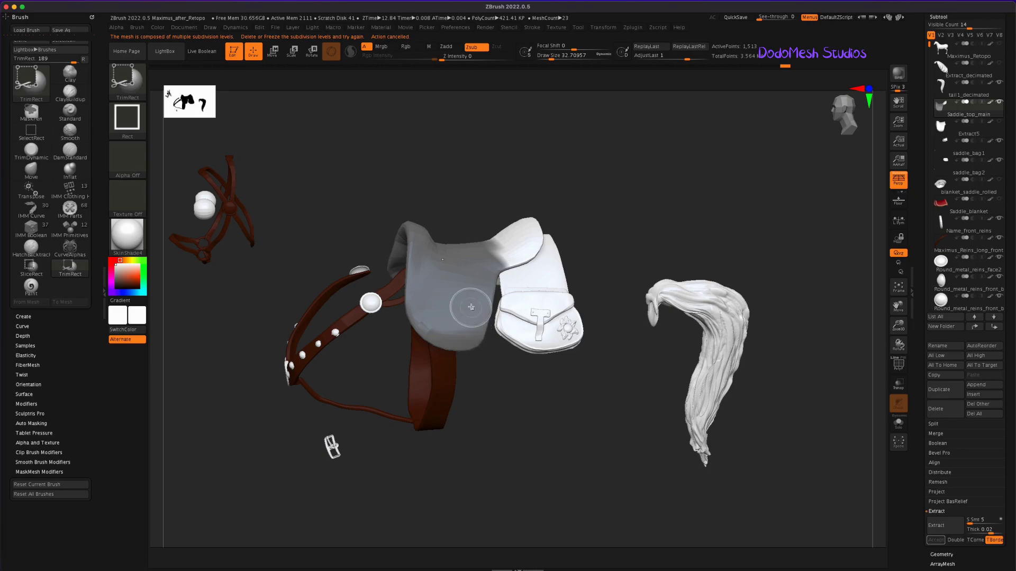
key("ctrl+shift")
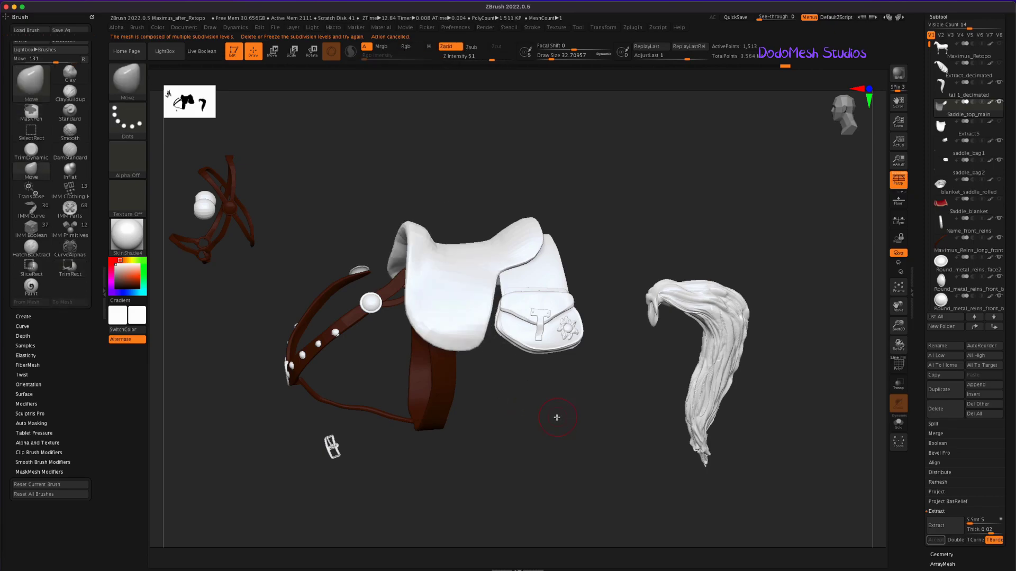
left_click_drag(346, 182, 475, 390, "ctrl+shift")
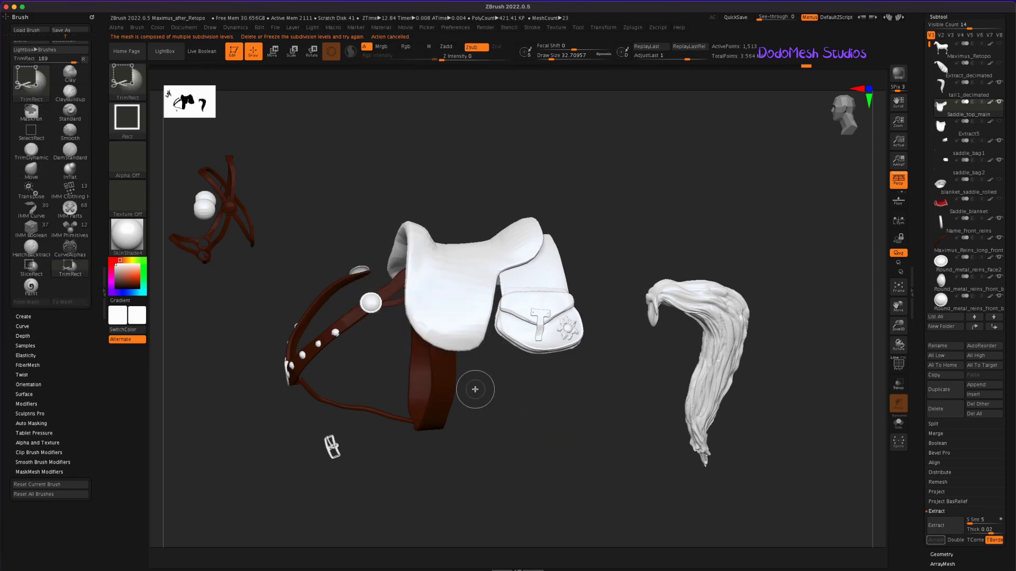
left_click_drag(576, 428, 571, 499)
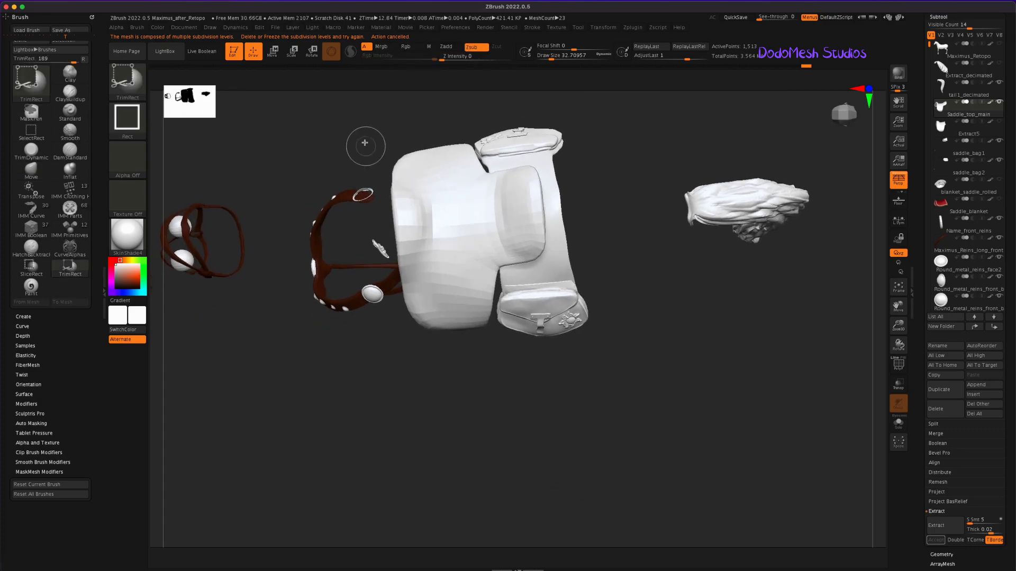
left_click_drag(358, 106, 493, 391, "ctrl+shift")
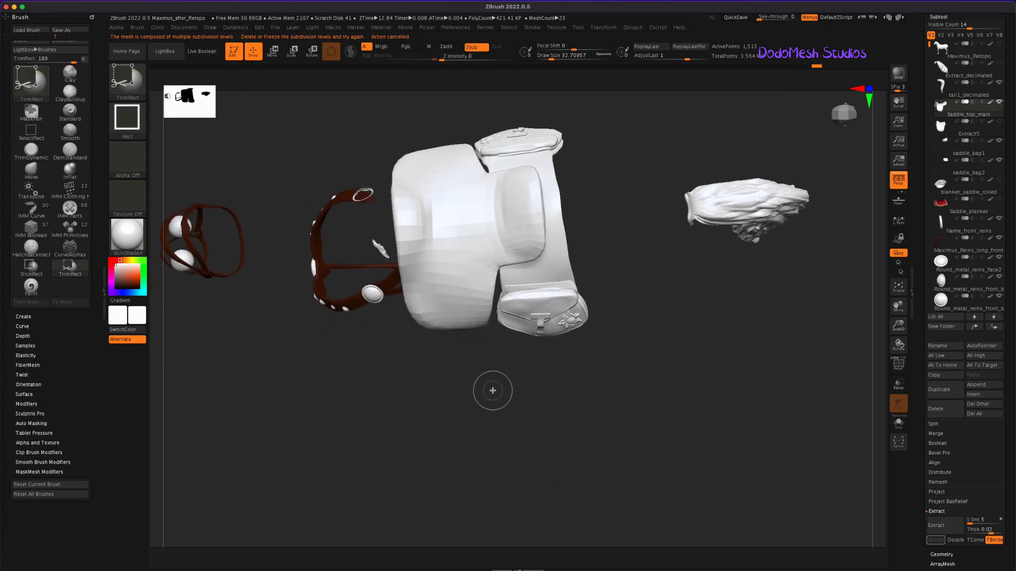
mouse_move(493, 391)
left_mouse_down()
mouse_move(626, 420)
mouse_move(652, 450)
left_mouse_up()
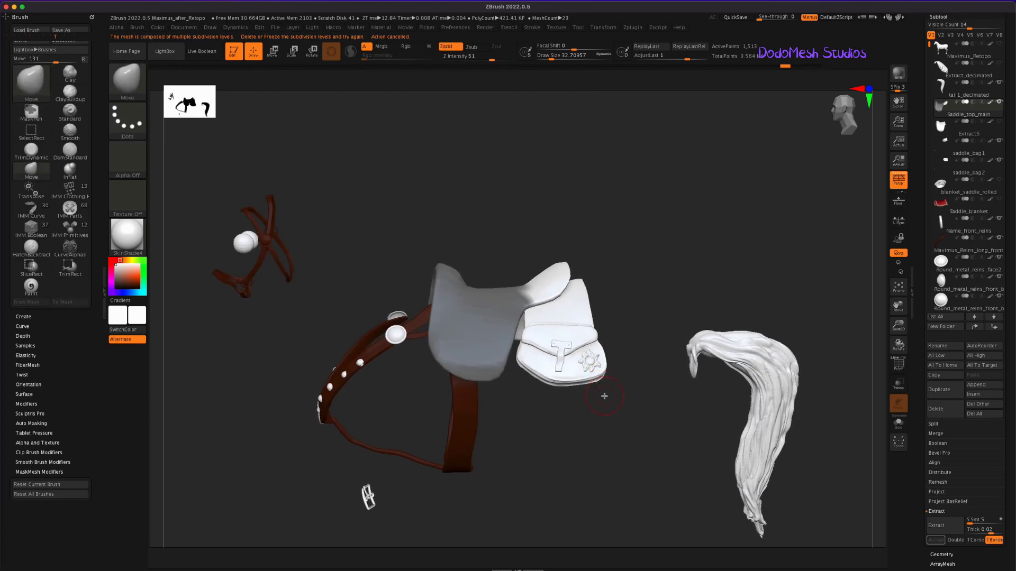
Step: Split the masked points off and make the new Saddle_top_main1 (1,191 points) active
left_click(933, 424)
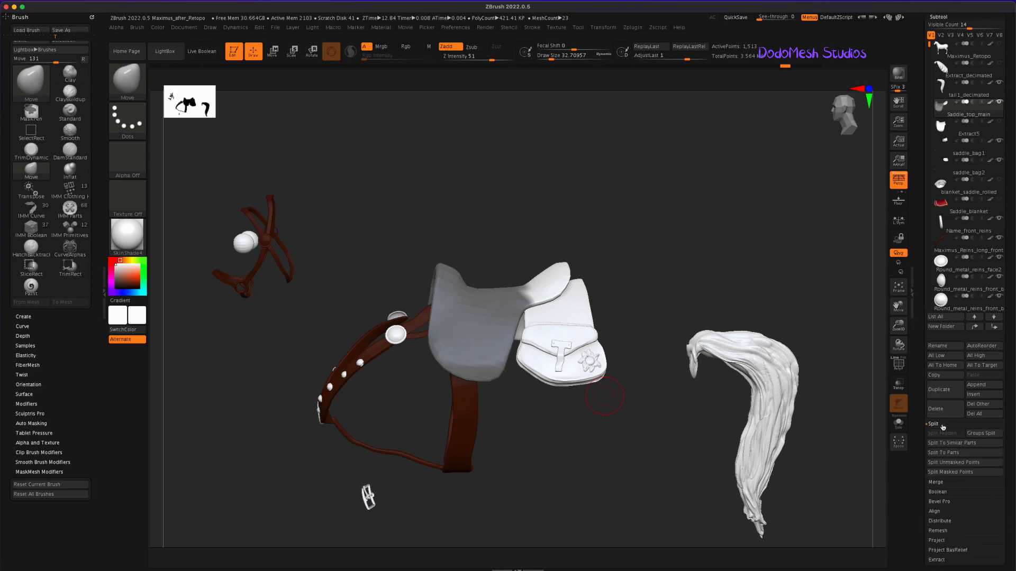
left_click(973, 472)
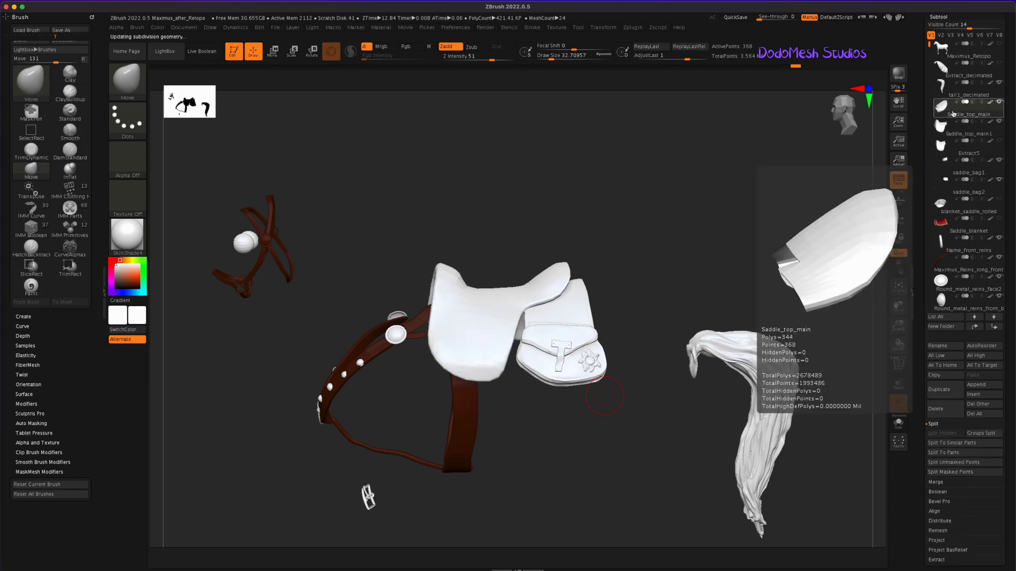
mouse_move(944, 129)
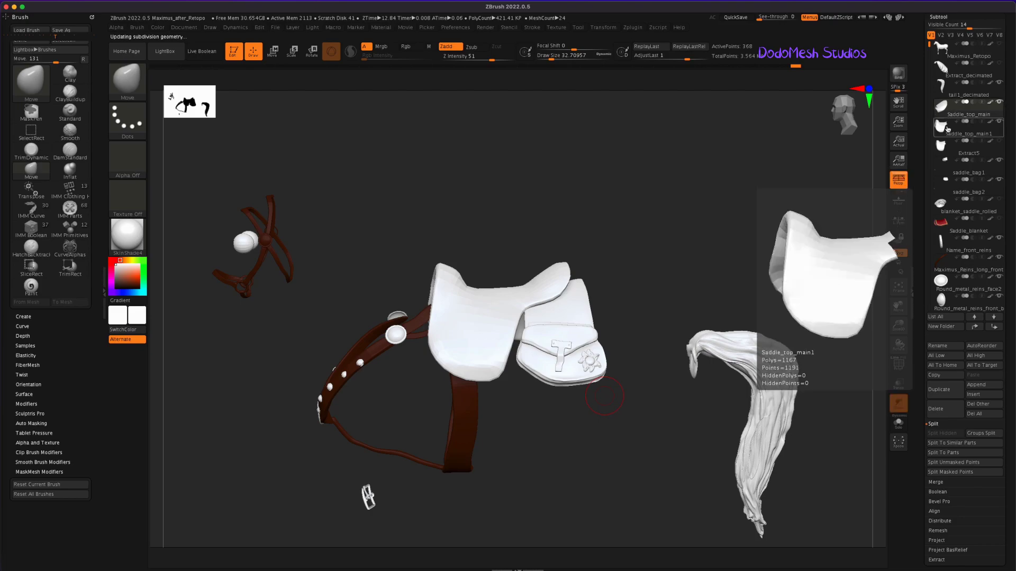
left_click(948, 112)
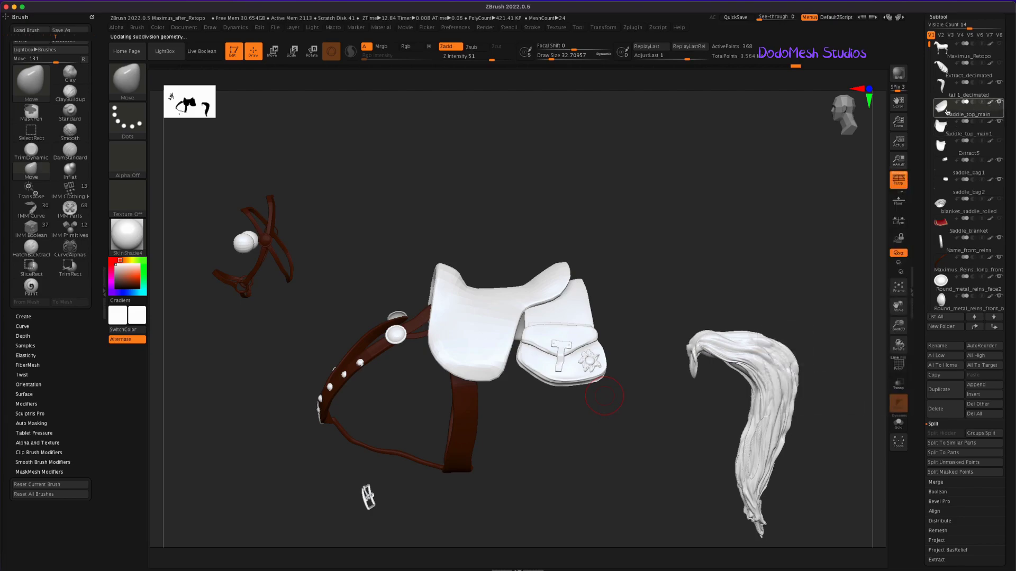
left_click(950, 128)
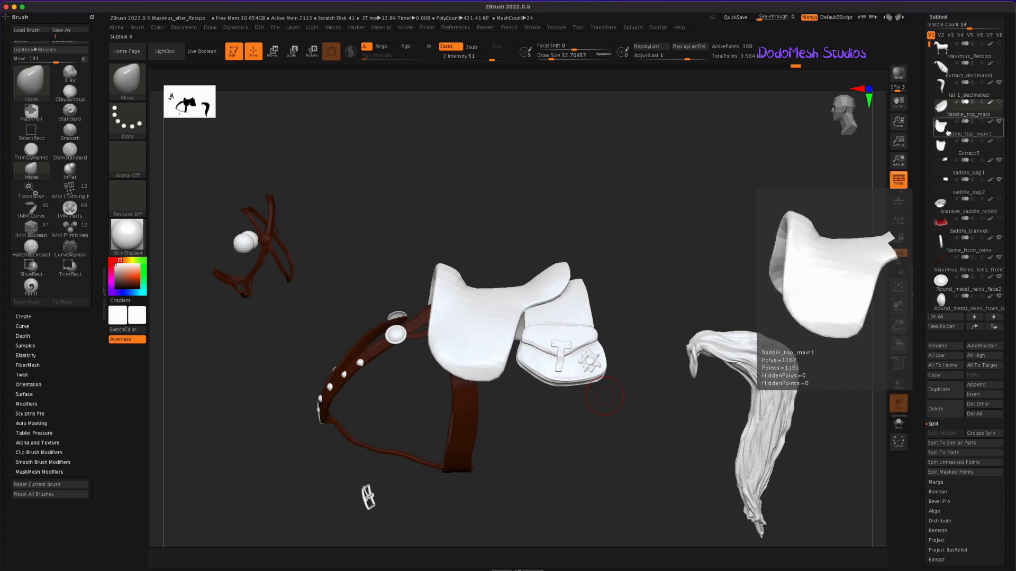
left_click_drag(633, 447, 657, 459)
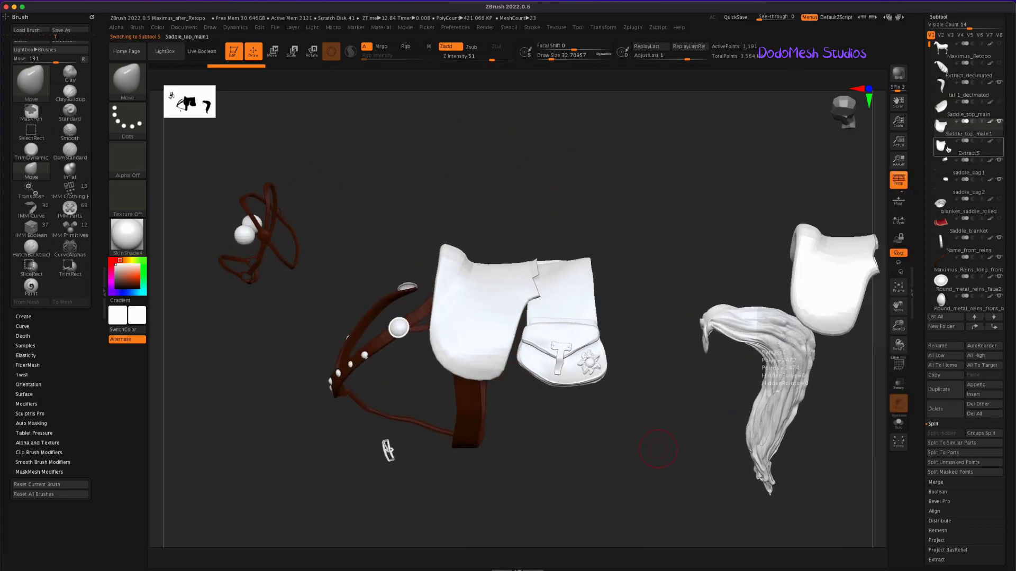
left_click(999, 106)
left_click(644, 403, "ctrl+shift")
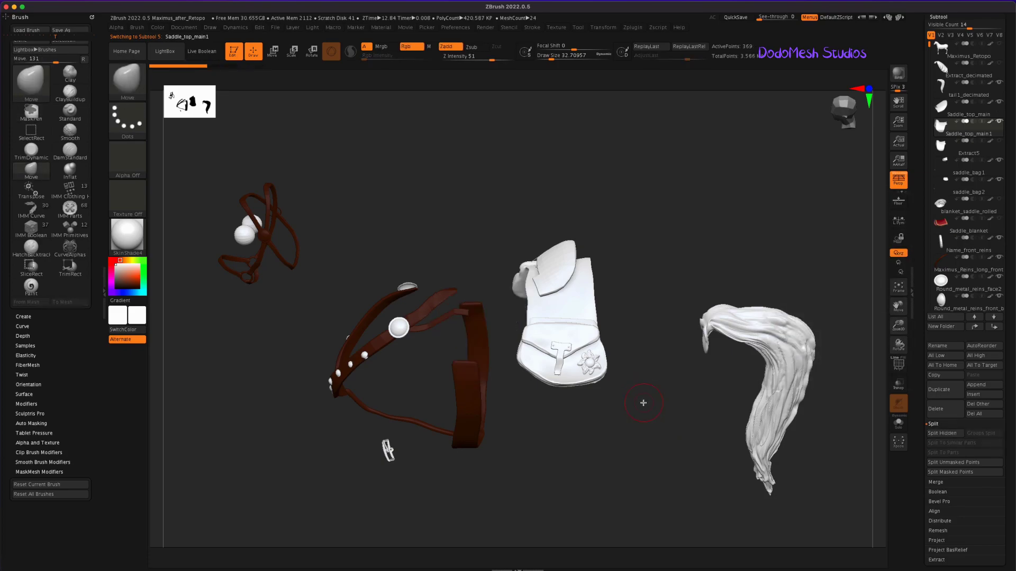
left_click(1001, 142)
left_click_drag(628, 437, 636, 438)
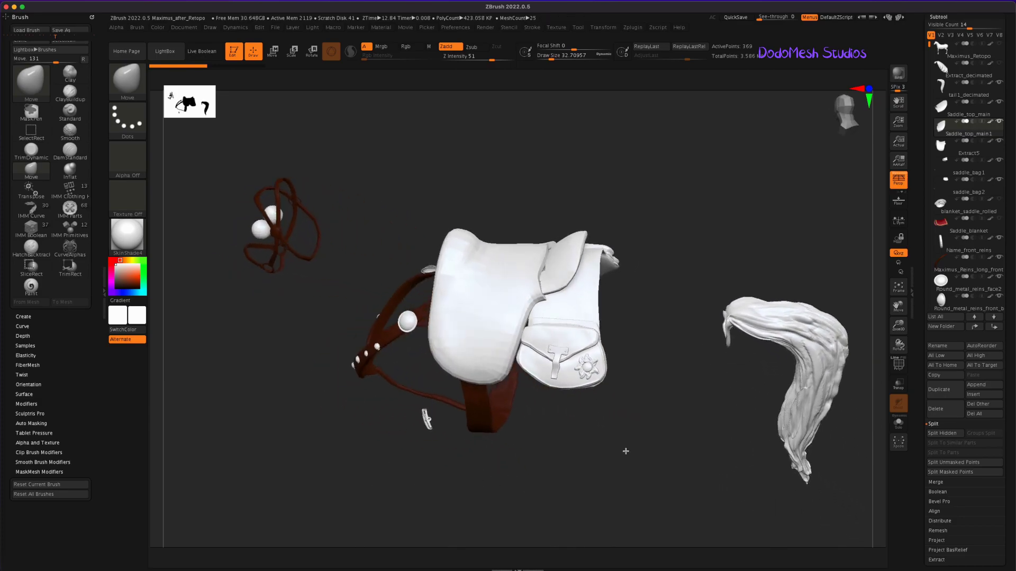
left_click_drag(637, 438, 624, 416)
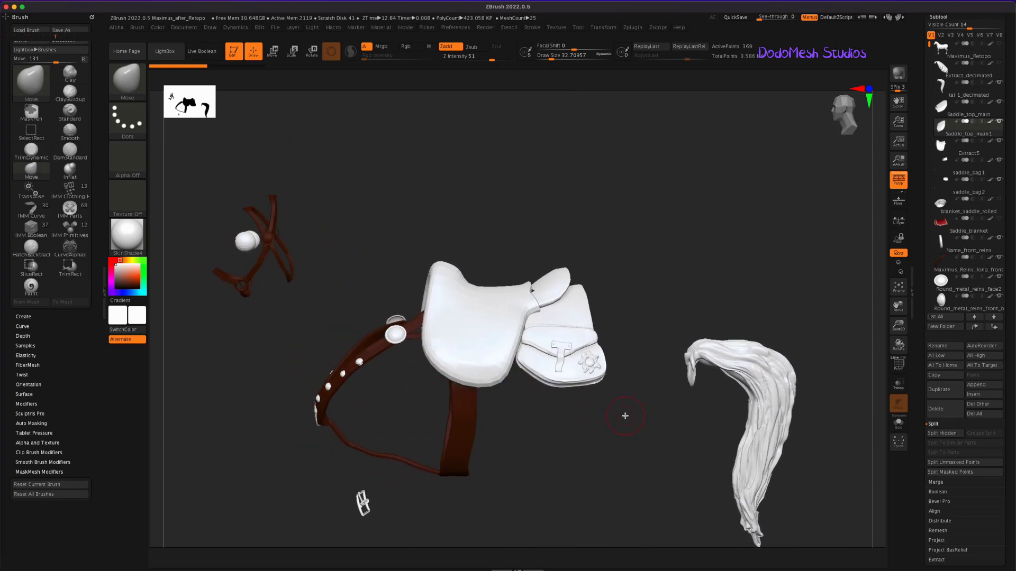
left_click(1000, 142)
mouse_move(952, 147)
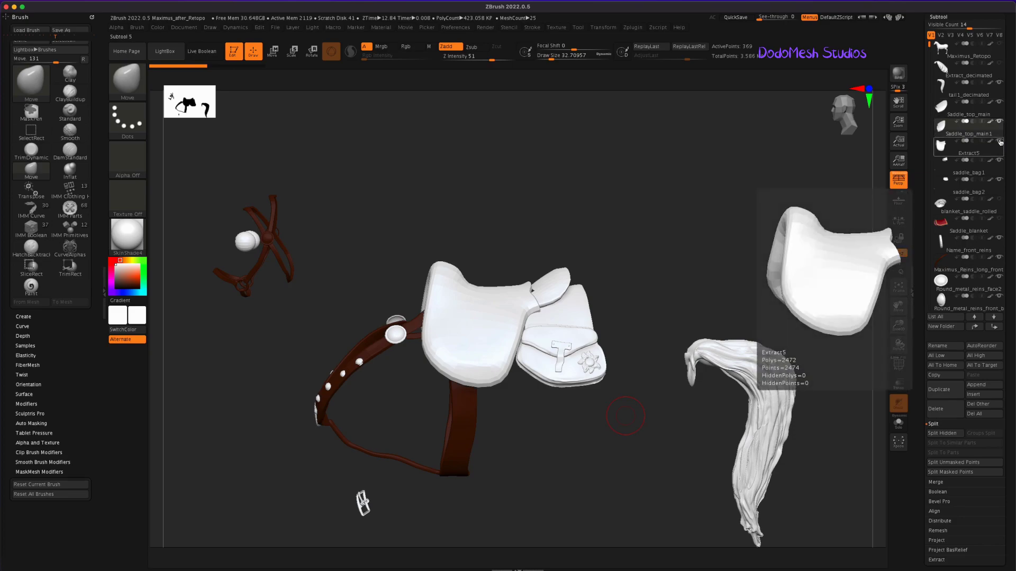
left_click(998, 113)
mouse_move(969, 117)
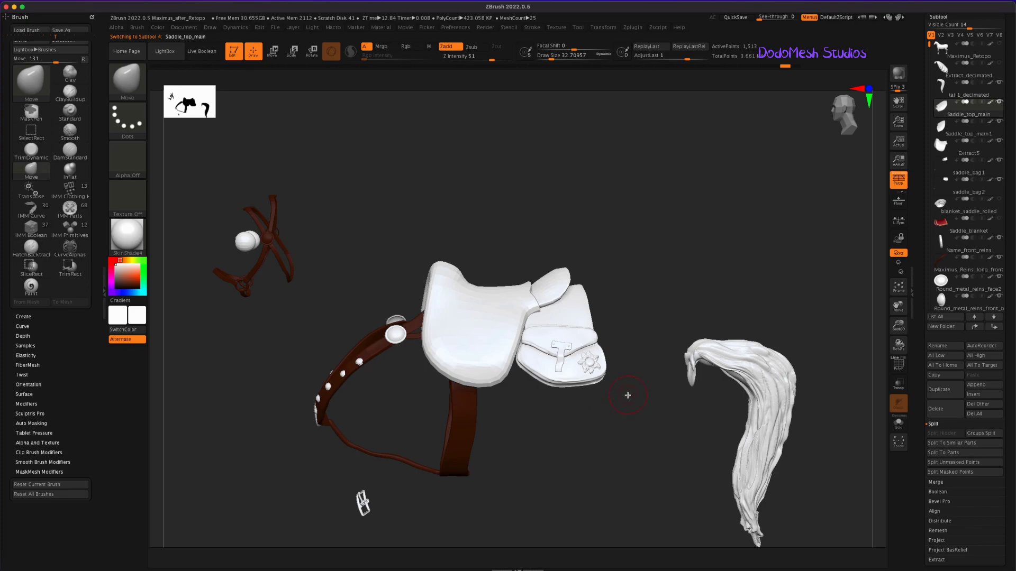
left_click(950, 132)
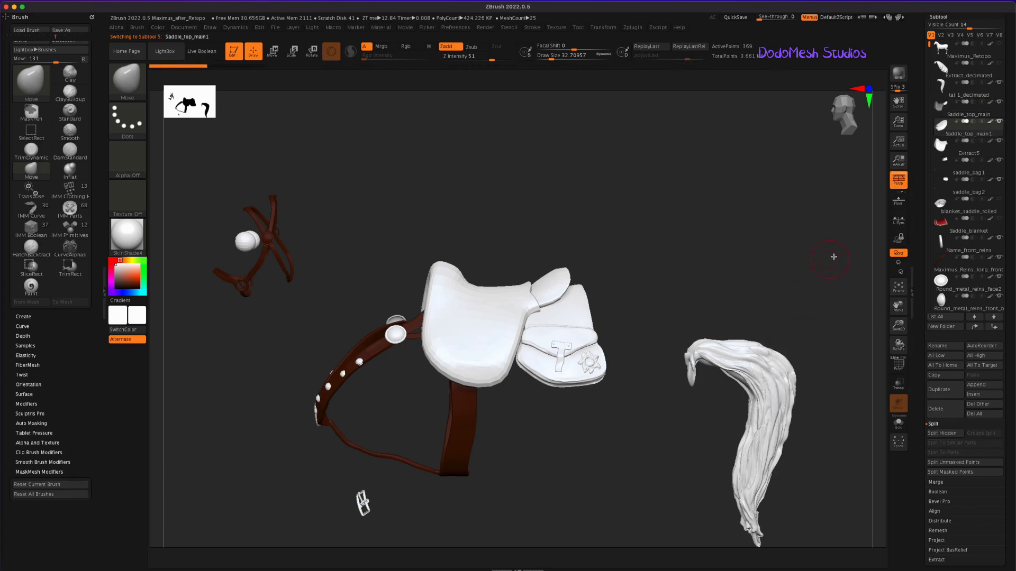
mouse_move(964, 133)
left_click(967, 144)
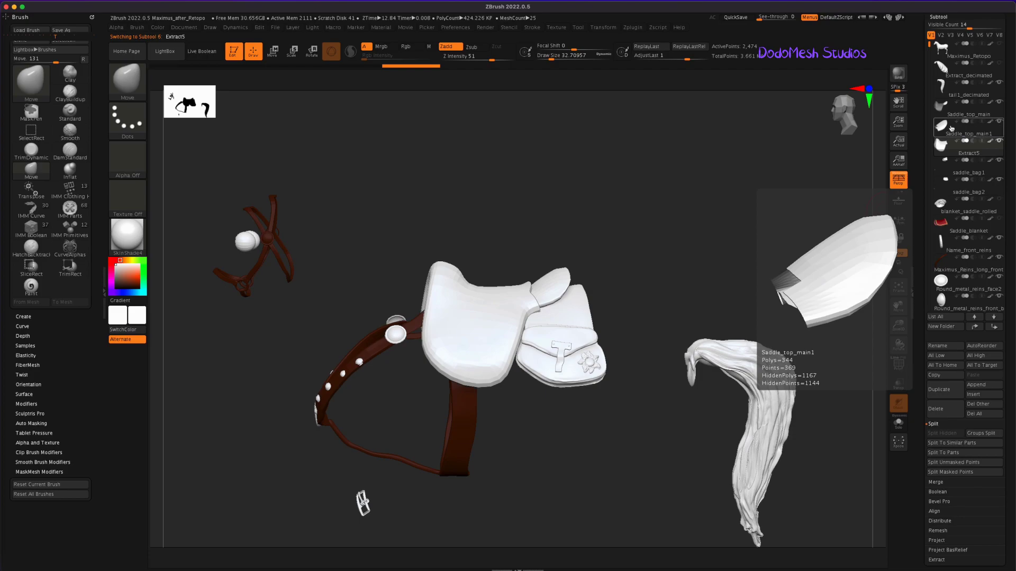
left_click(951, 129)
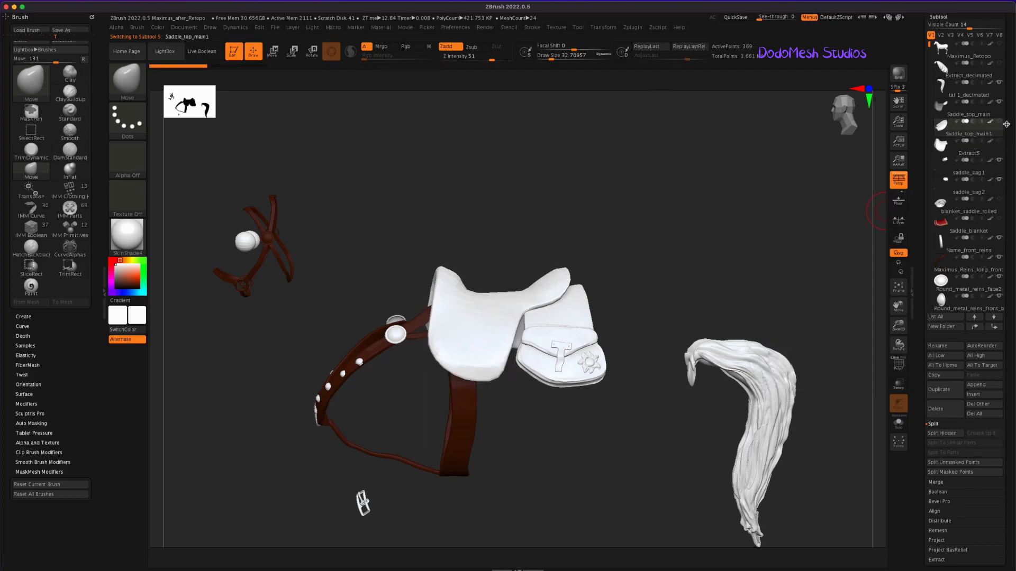
left_click(947, 111)
mouse_move(680, 300)
left_mouse_down()
mouse_move(667, 288)
mouse_move(689, 300)
mouse_move(615, 433)
mouse_move(612, 472)
left_mouse_up()
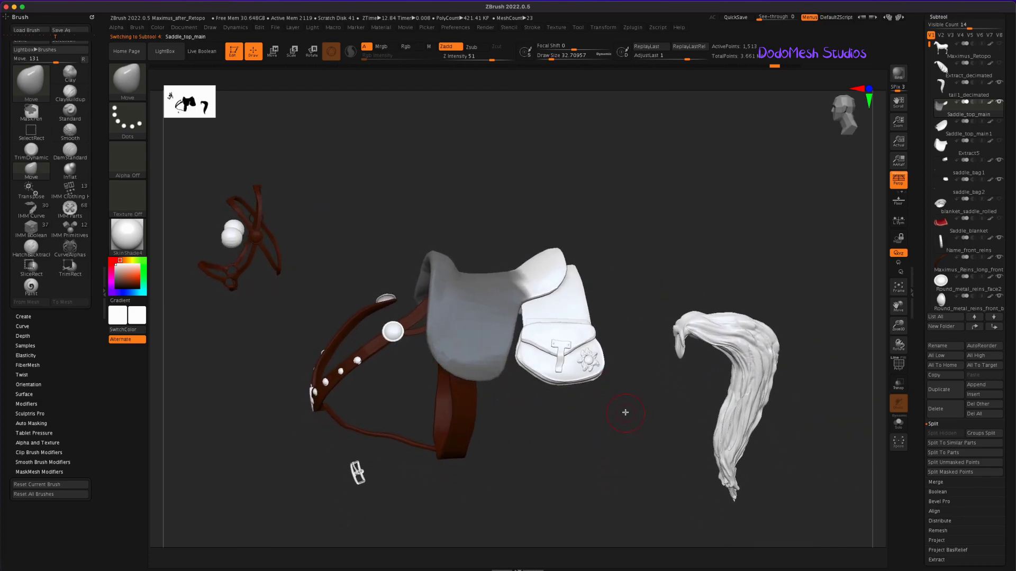
Step: Mask the seat top of Saddle_top_main from several angles and preview its extraction
left_click_drag(530, 450, 529, 483)
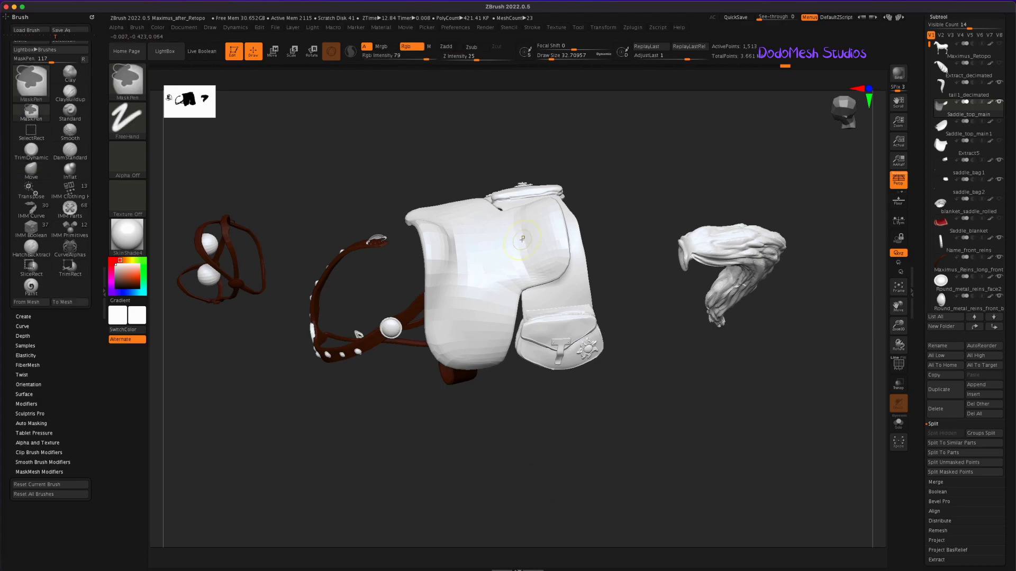
mouse_move(515, 280)
left_mouse_down("ctrl")
mouse_move(507, 239)
mouse_move(553, 218)
left_mouse_up("ctrl")
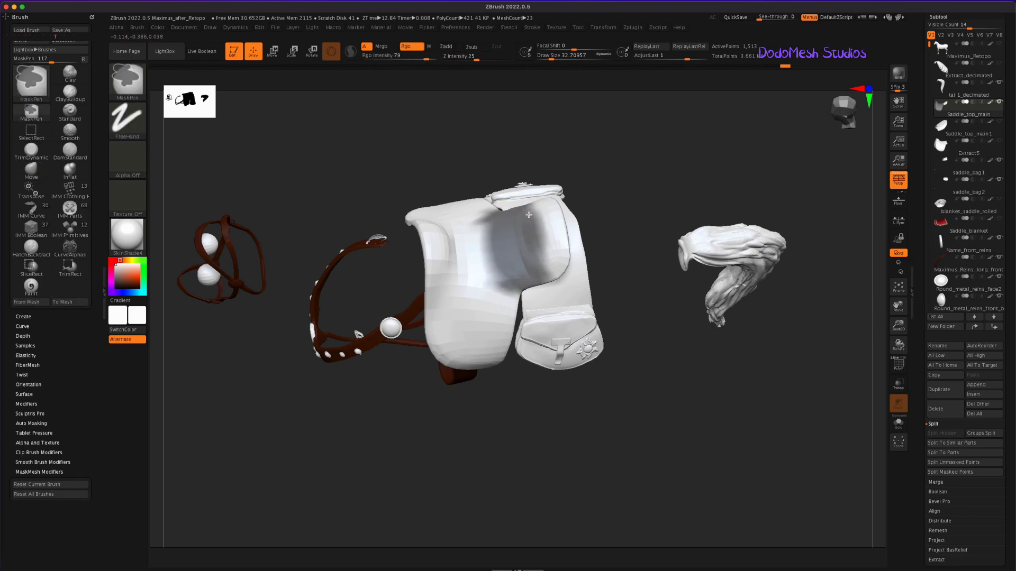
left_click_drag(635, 379, 608, 290)
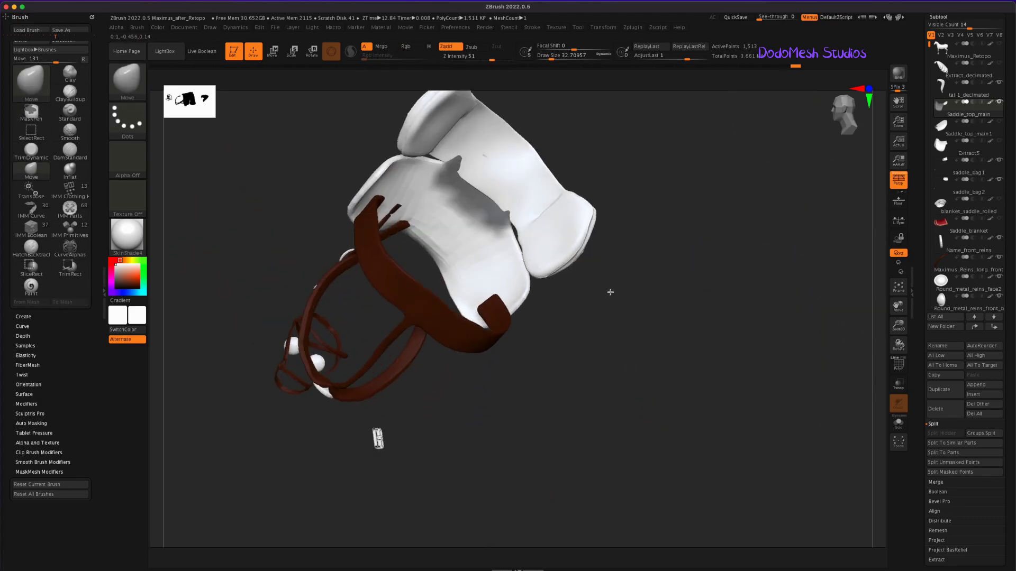
left_click_drag(439, 181, 477, 215, "ctrl")
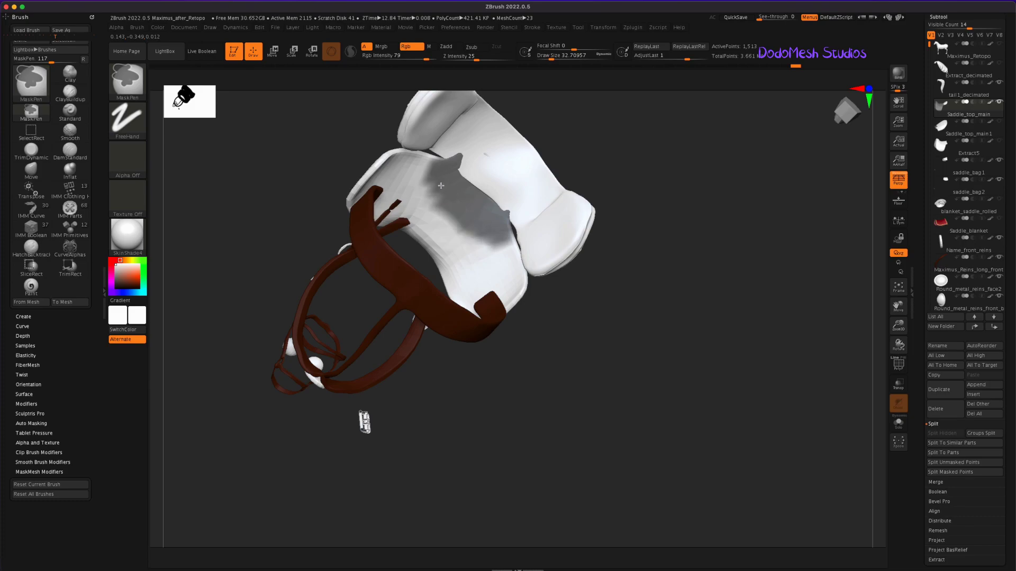
mouse_move(605, 207)
left_mouse_down()
mouse_move(714, 362)
mouse_move(576, 441)
left_mouse_up()
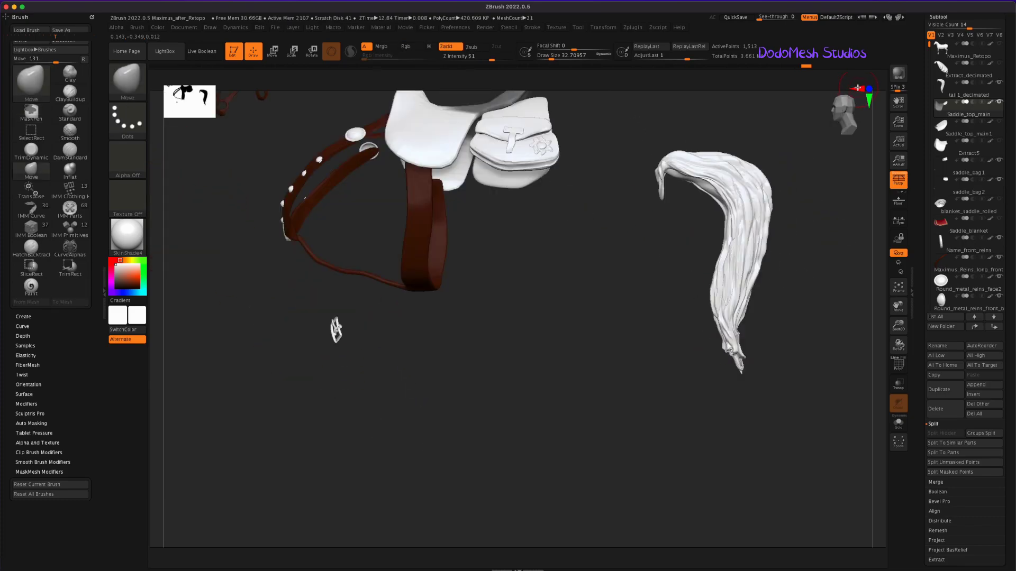
left_click(940, 424)
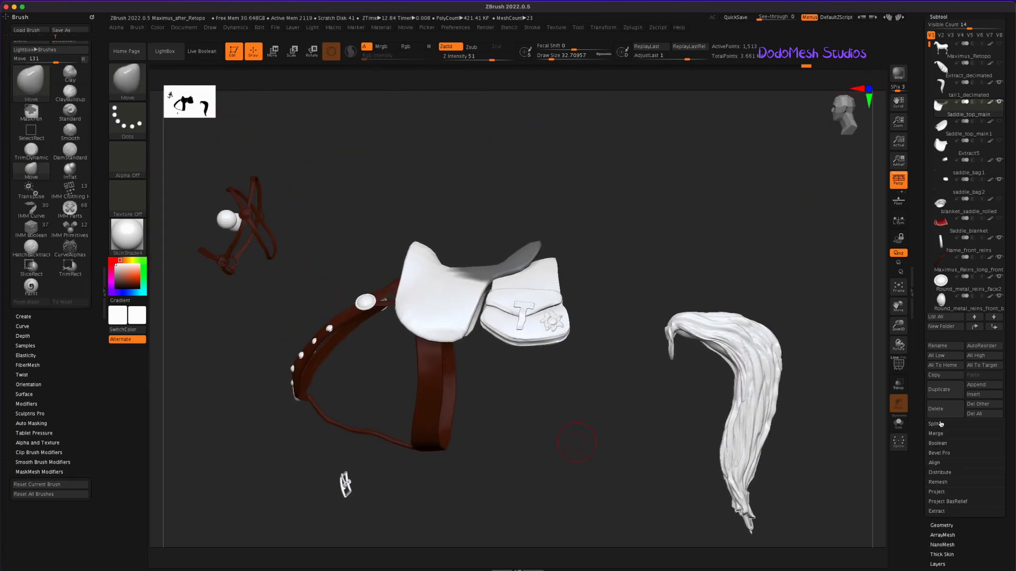
left_click(942, 512)
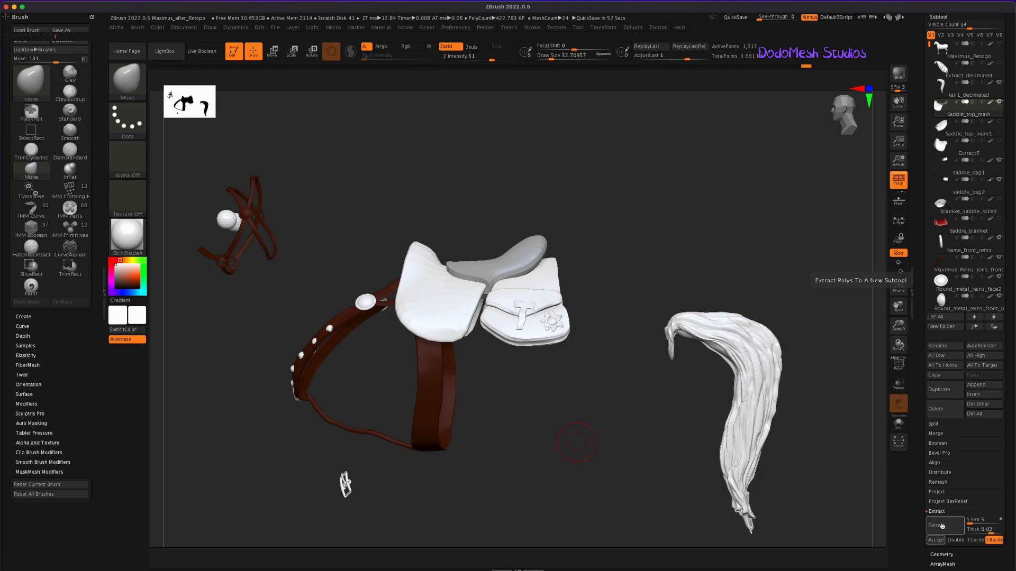
Step: Extract the masked seat at thickness -0.025 and accept it as Extract7
left_click(981, 529)
type("-0.025")
key("Return")
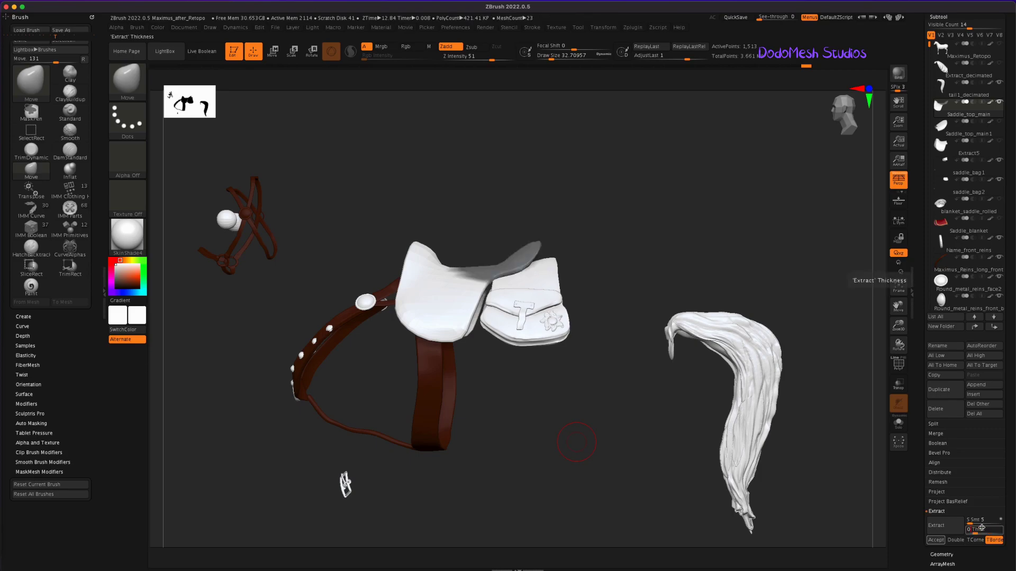
key("Return")
left_click(942, 525)
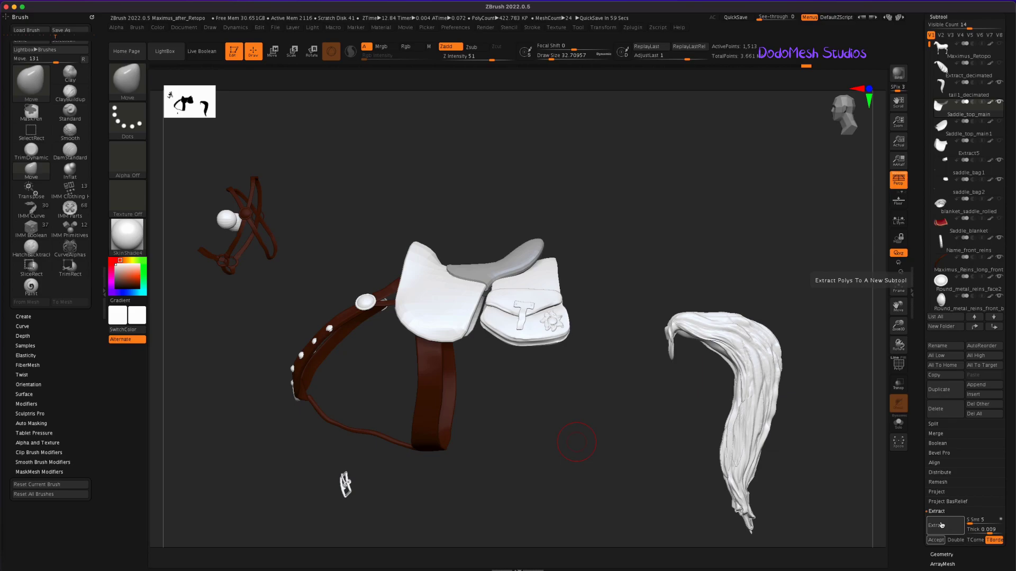
left_click(935, 540)
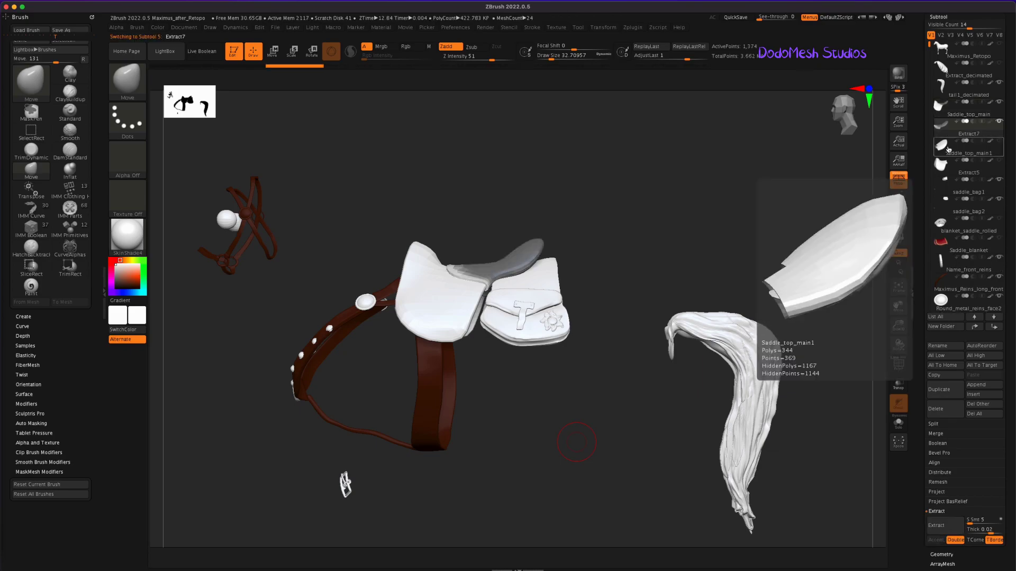
Step: Delete Saddle_top_main1 and the Extract5 shell, then reactivate Saddle_top_main
left_click(939, 409)
left_click(868, 428)
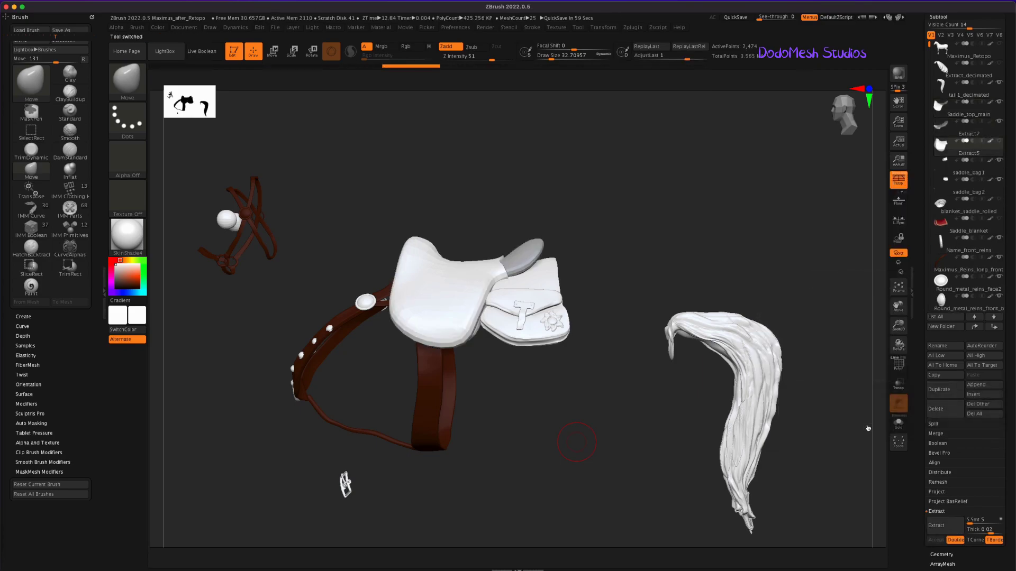
left_click(949, 131)
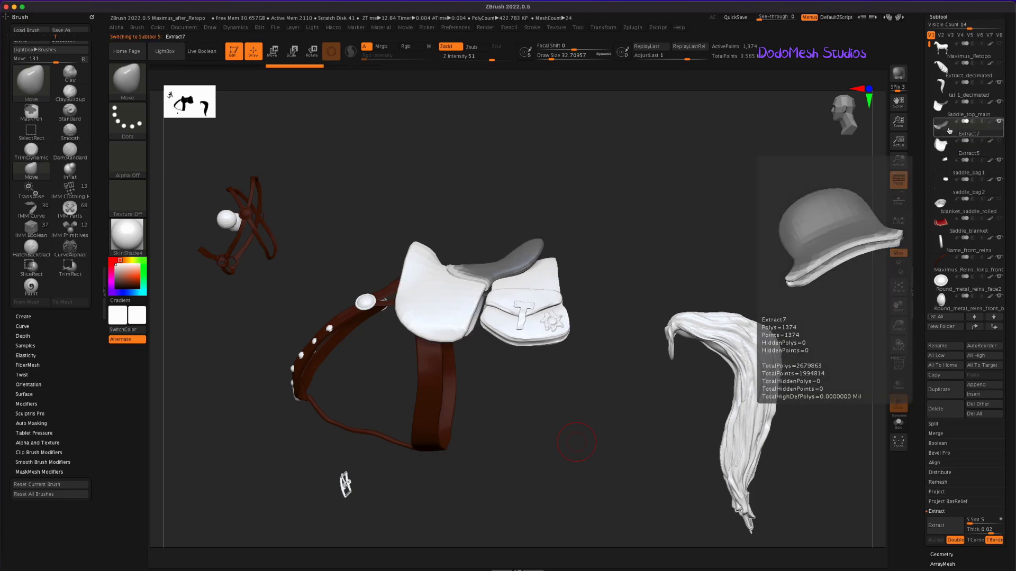
left_click(947, 150)
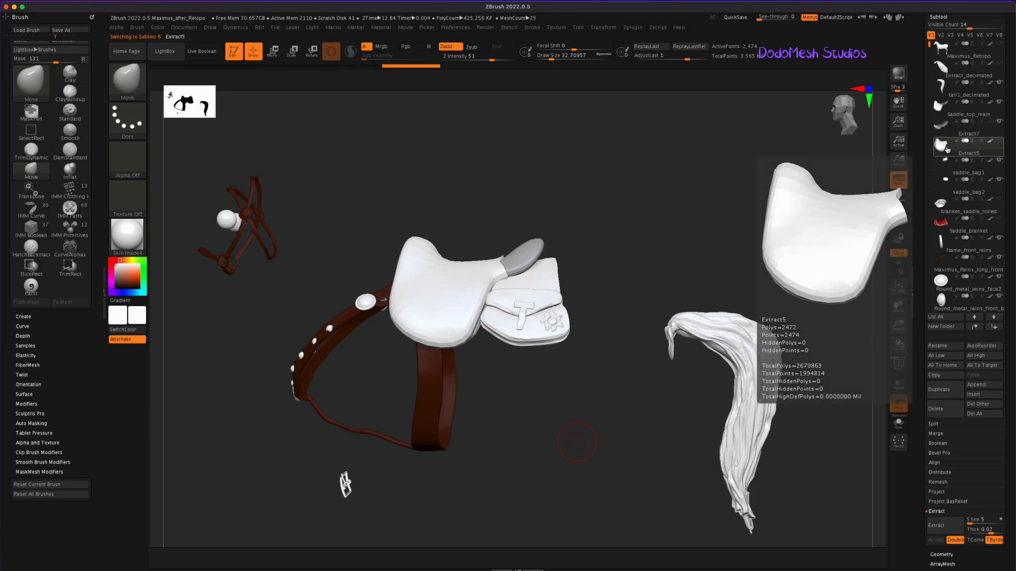
left_click(939, 409)
left_click(866, 428)
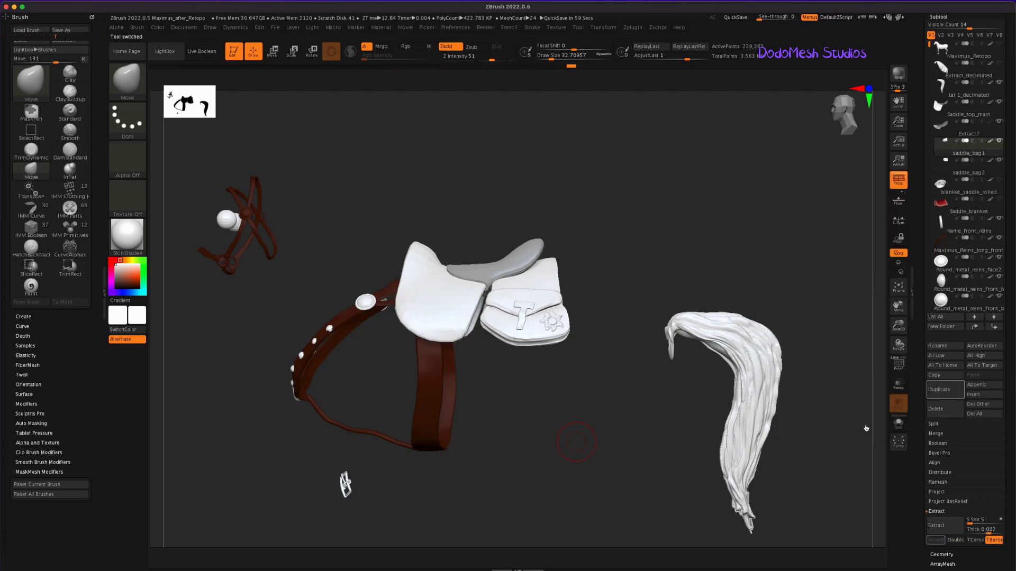
left_click(945, 111)
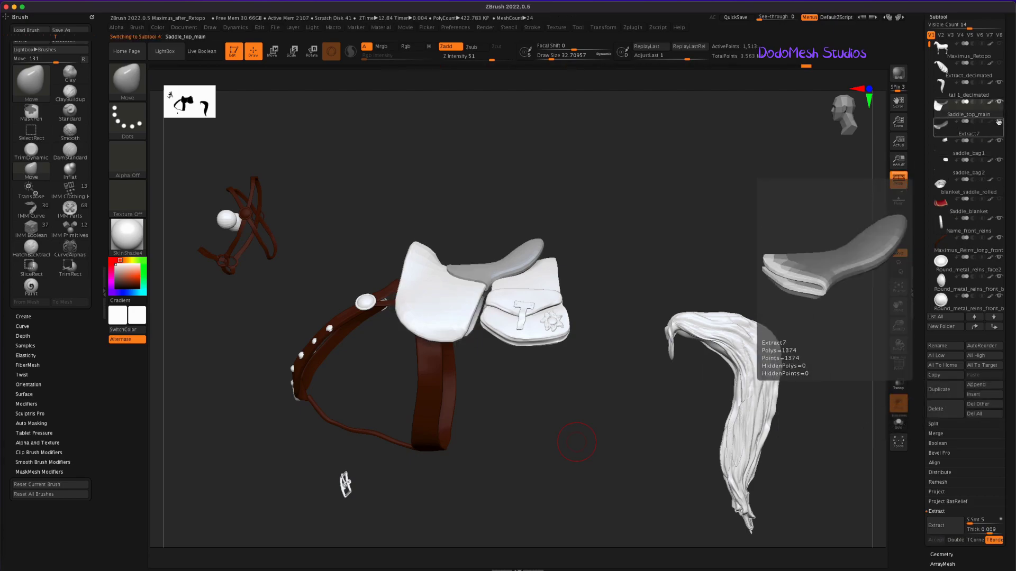
left_click_drag(571, 476, 567, 478)
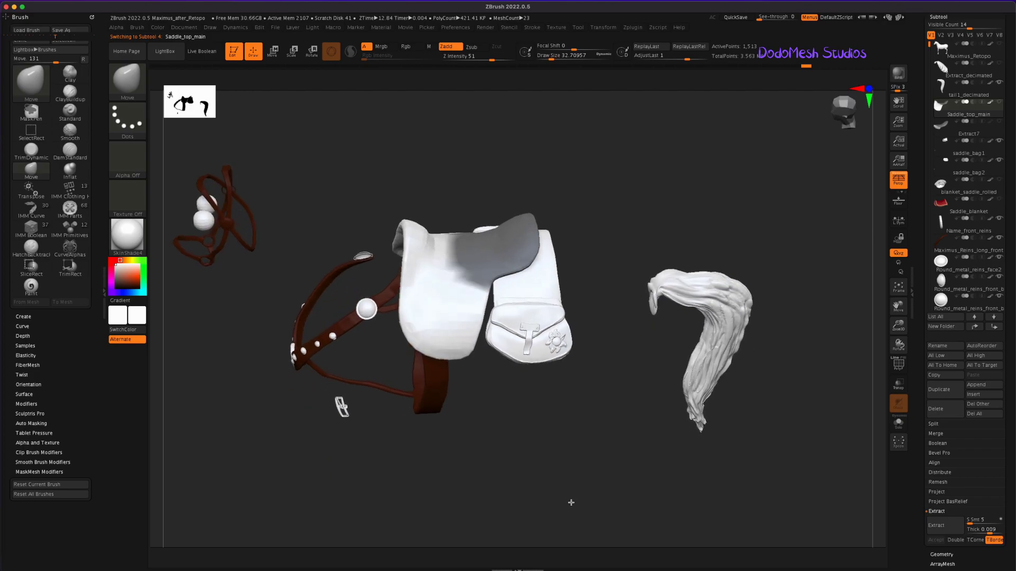
scroll(1008, 476, "down", 5)
Step: Invert the mask on the saddle seat
left_click(940, 482)
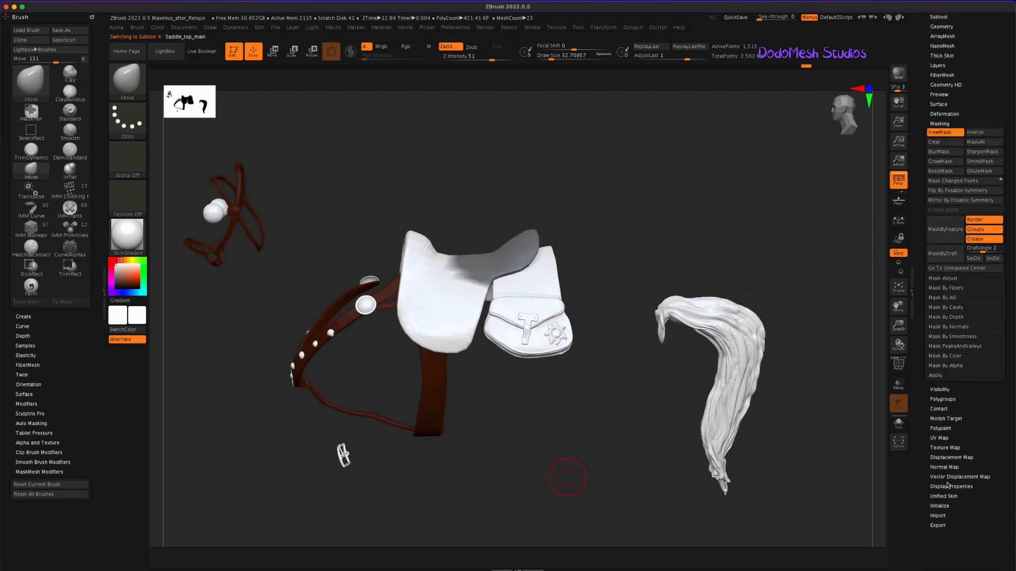
left_click(975, 132)
left_click(939, 17)
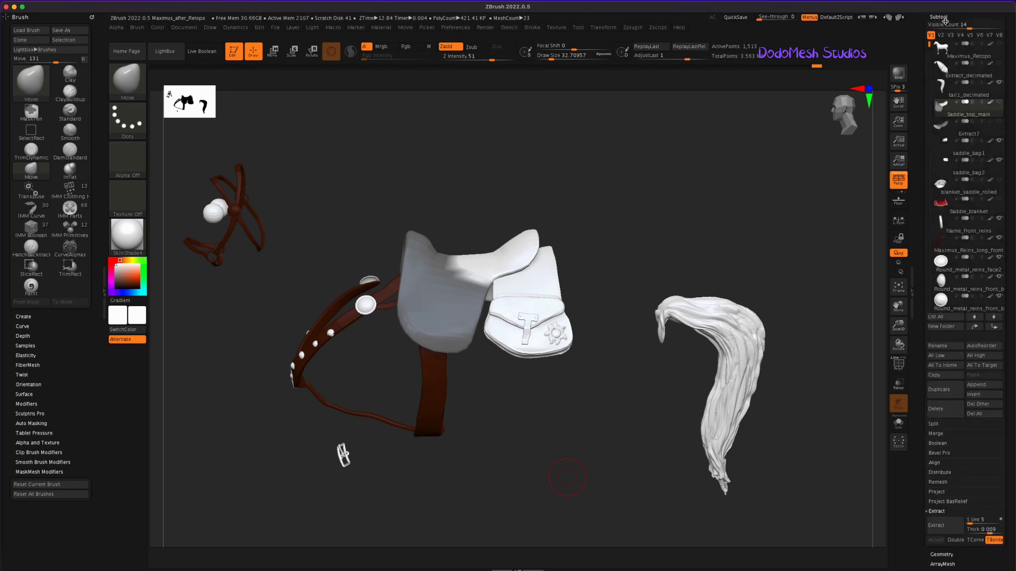
Step: Extract the masked seat as a 0.007-thick shell and accept it as Extract9
left_click(941, 527)
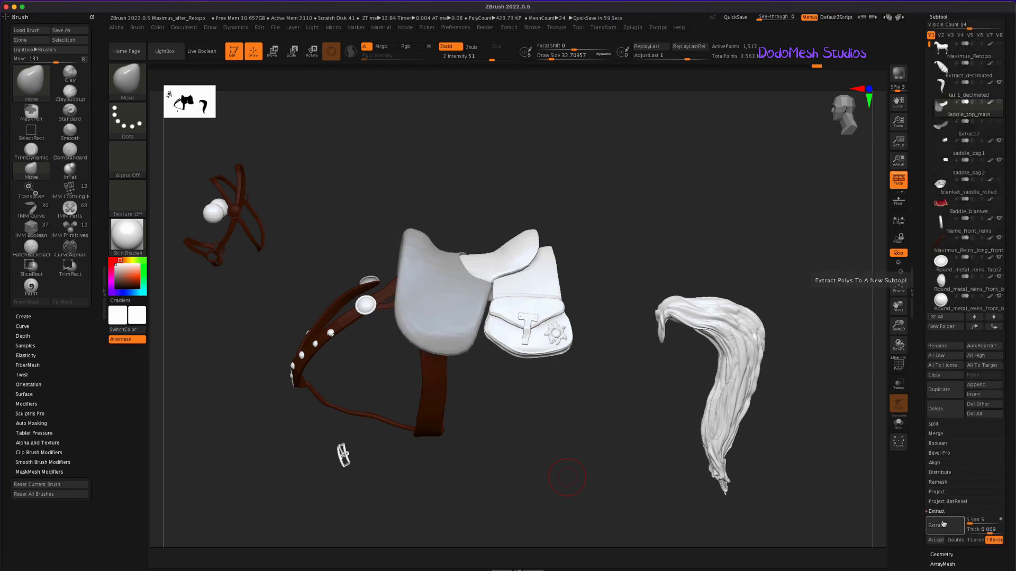
left_click_drag(988, 529, 982, 528)
key("Return")
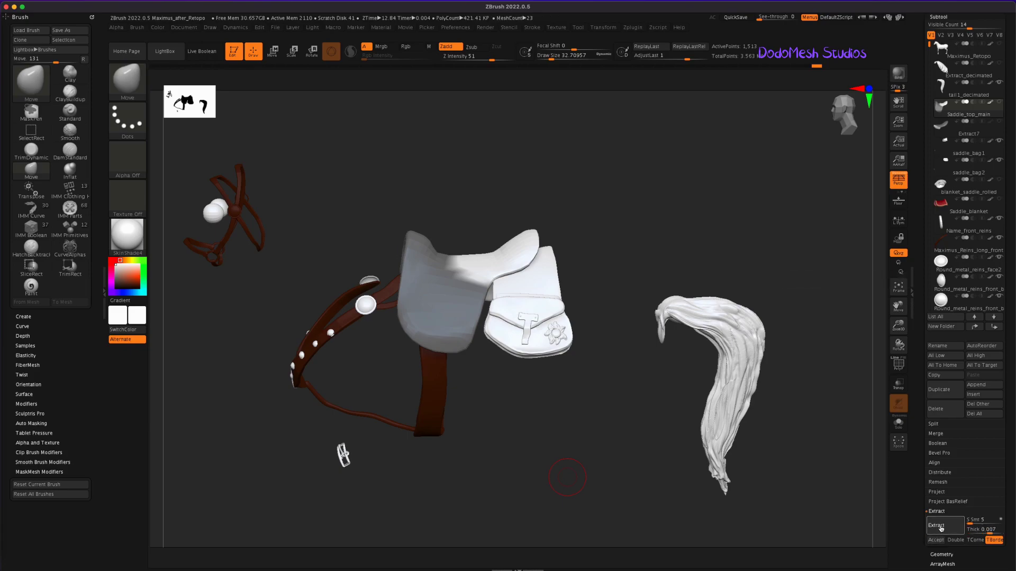
left_click(941, 528)
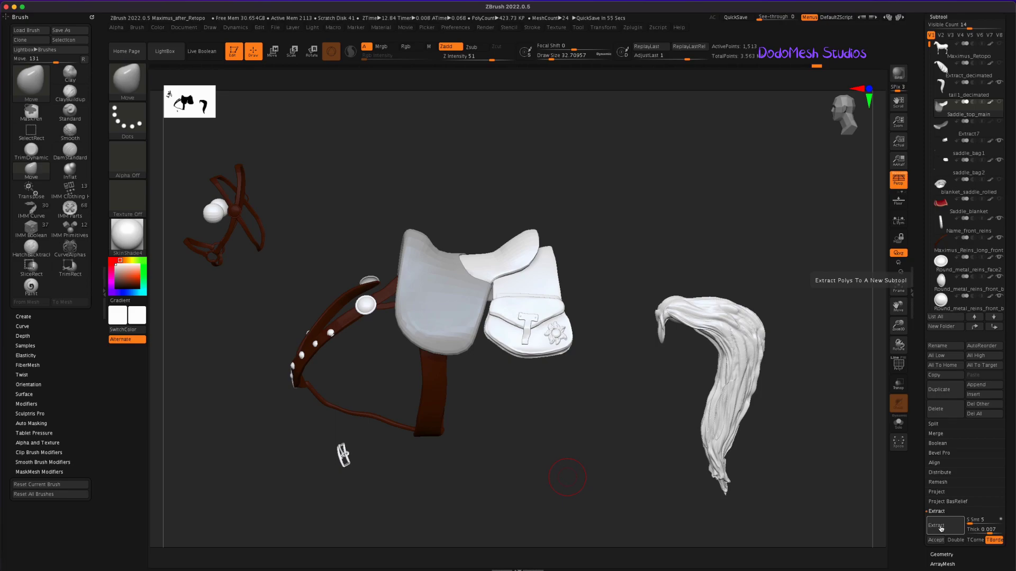
left_click(936, 540)
mouse_move(619, 422)
left_mouse_down()
mouse_move(586, 411)
mouse_move(603, 417)
left_mouse_up()
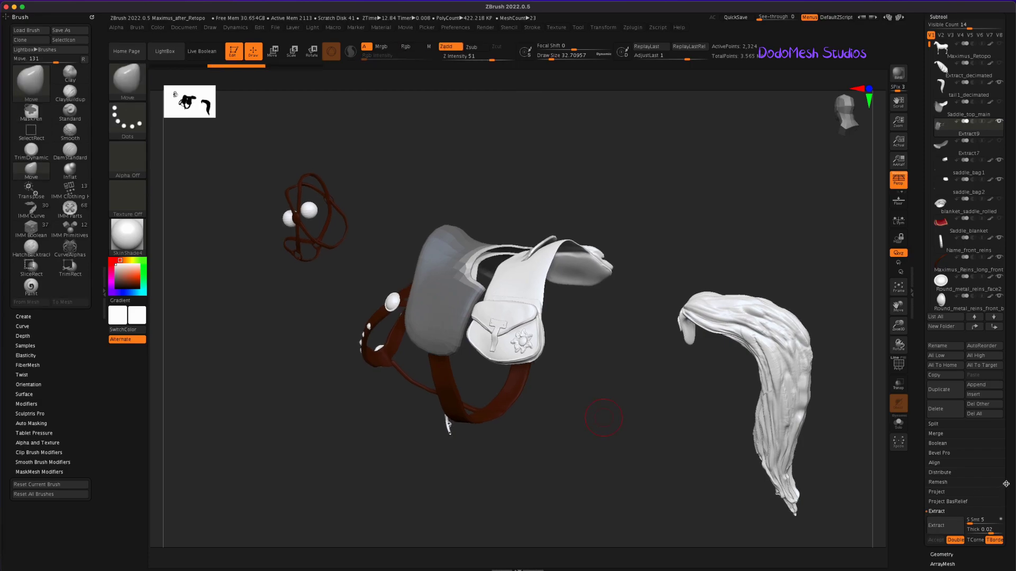
Step: Delete the Extract9 subtool, confirming the warning
left_click(935, 409)
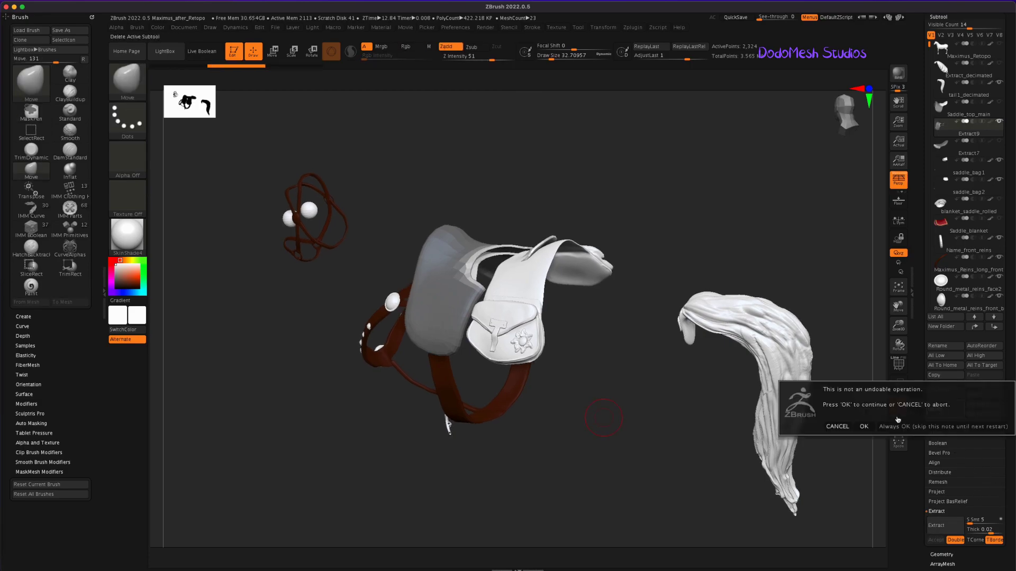
left_click(863, 427)
mouse_move(635, 477)
left_mouse_down()
mouse_move(651, 487)
mouse_move(646, 467)
left_mouse_up()
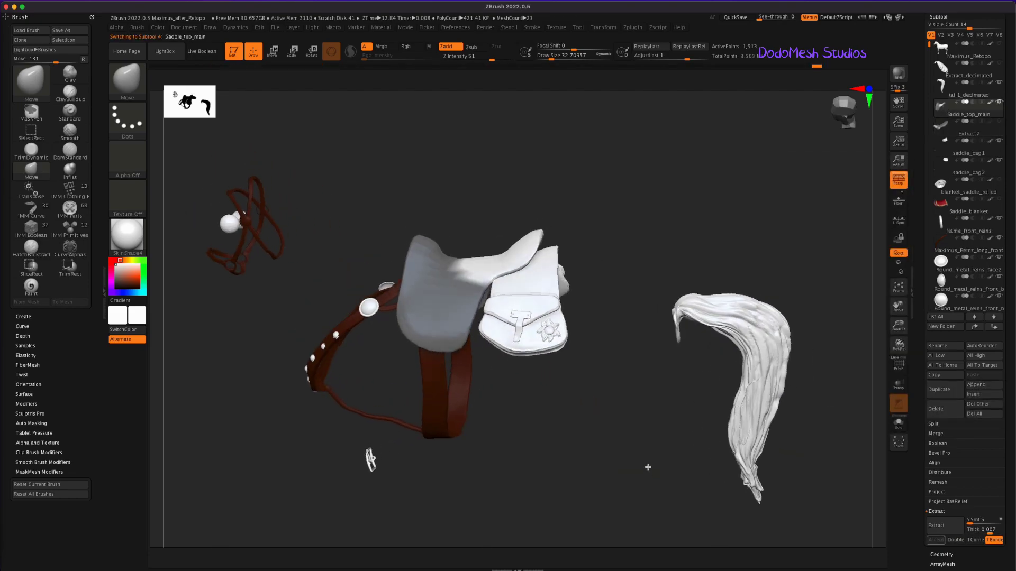
Step: Preview a new extraction from the saddle seat, then select saddle_bag2
left_click(948, 526)
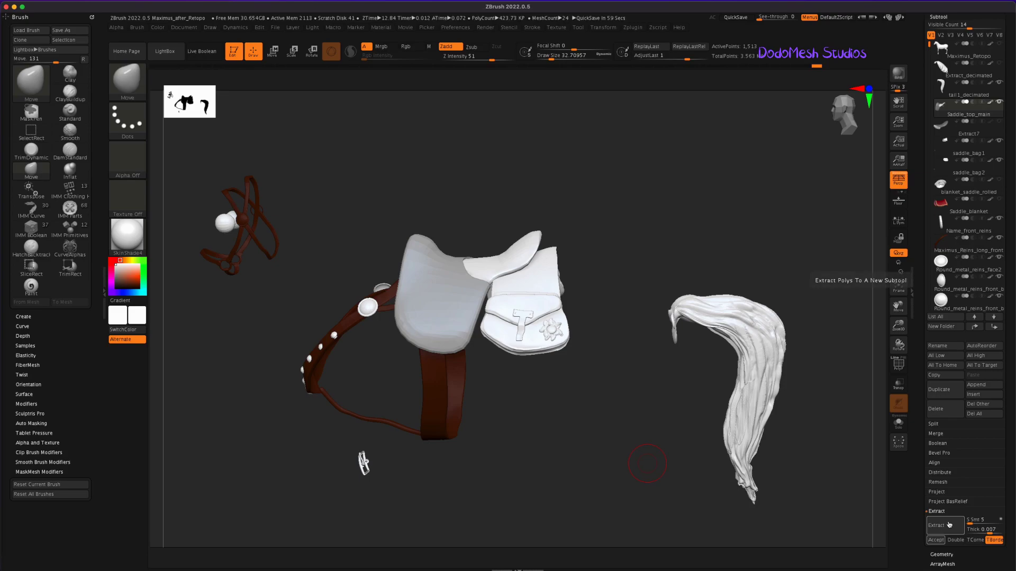
mouse_move(642, 460)
left_mouse_down()
mouse_move(619, 381)
mouse_move(640, 345)
mouse_move(646, 472)
mouse_move(640, 404)
left_mouse_up()
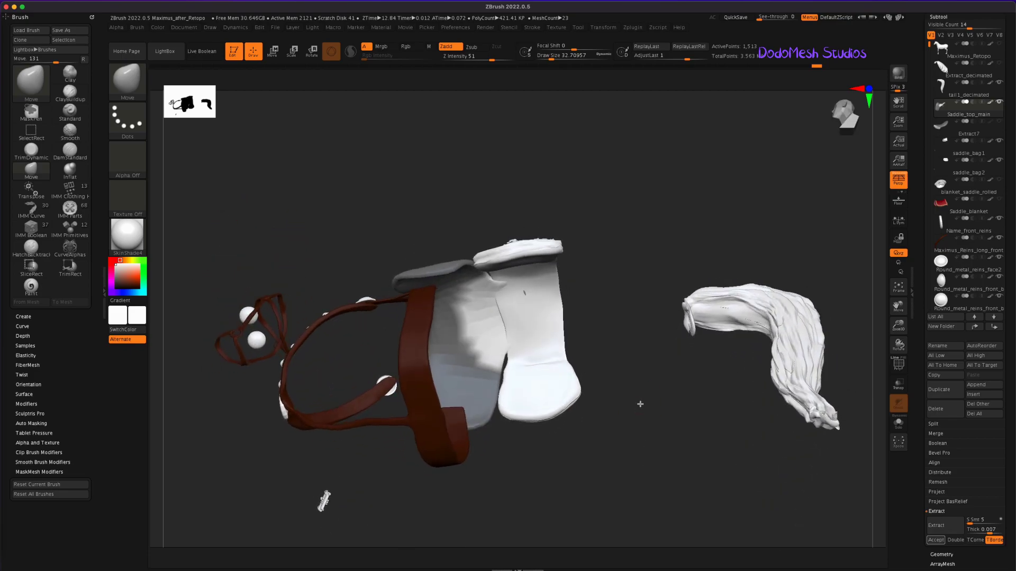
scroll(979, 90, "down", 2)
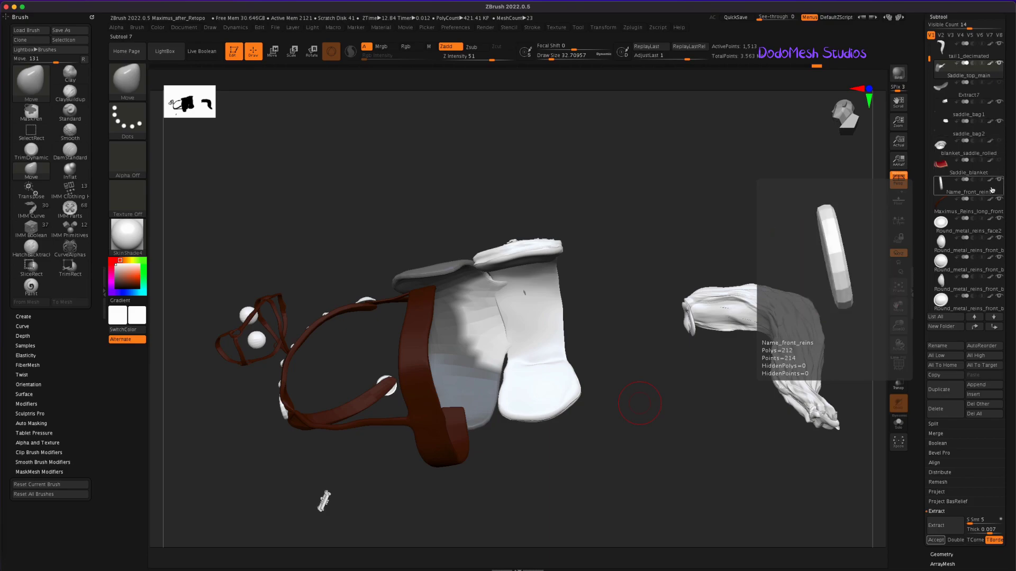
left_click_drag(928, 56, 927, 70)
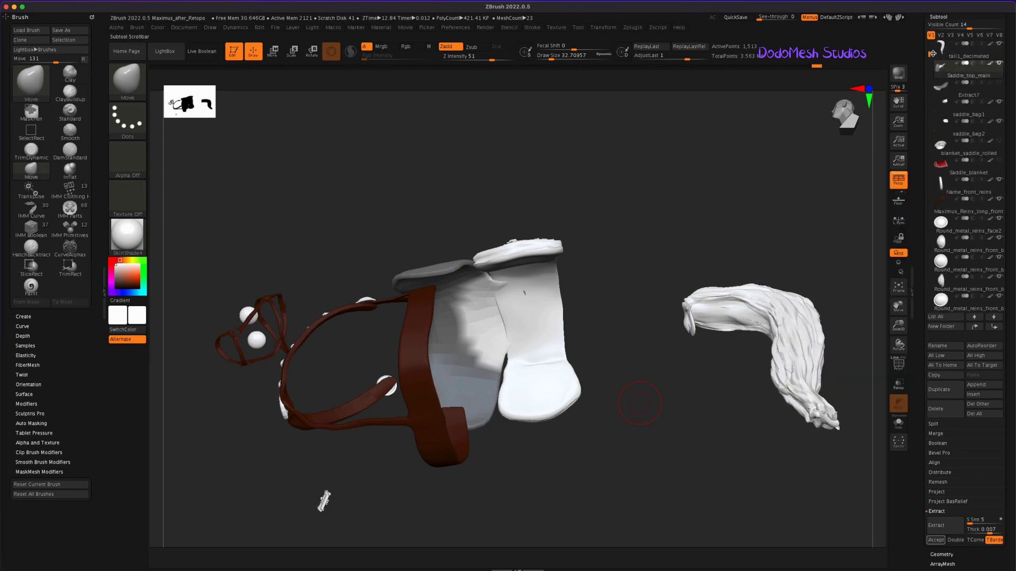
left_click(541, 395, "alt")
Step: Make Saddle_top_main the active subtool and invert its mask
left_click_drag(655, 455, 655, 470)
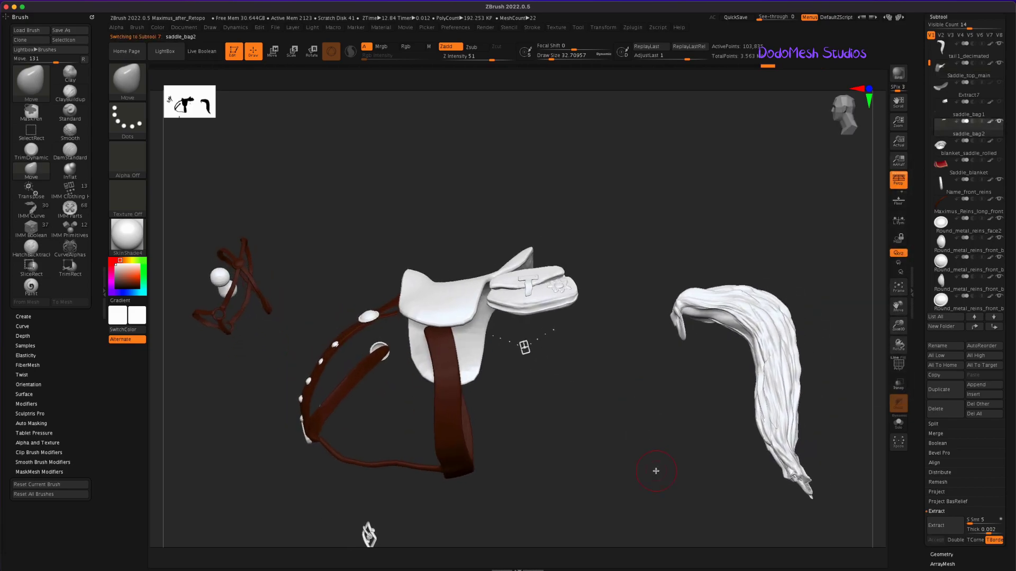
mouse_move(617, 415)
left_mouse_down()
mouse_move(617, 424)
mouse_move(644, 397)
mouse_move(644, 354)
left_mouse_up()
left_click(958, 72)
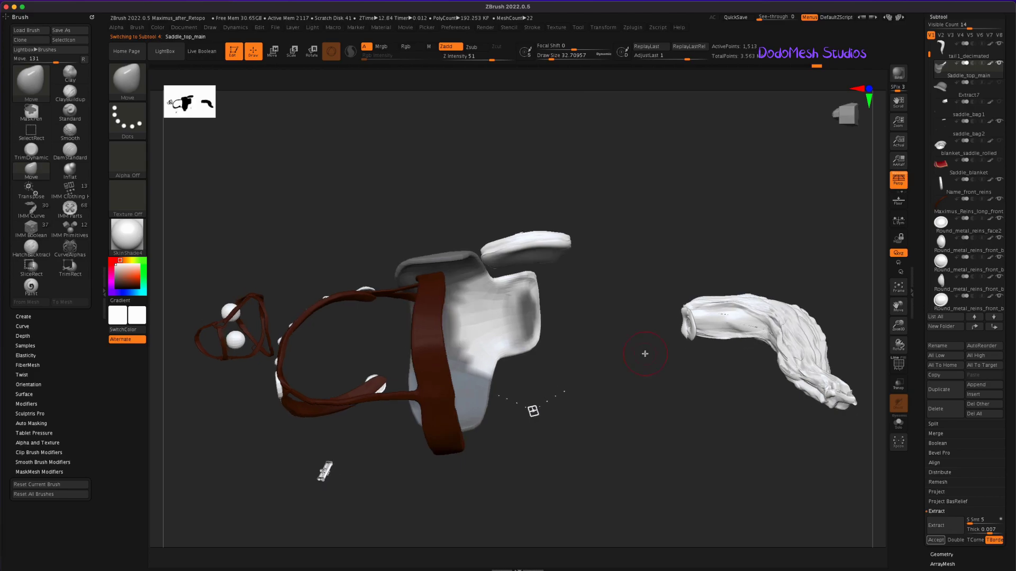
scroll(990, 508, "down", 3)
scroll(986, 486, "down", 3)
scroll(979, 465, "down", 3)
scroll(971, 444, "down", 3)
left_click(941, 343)
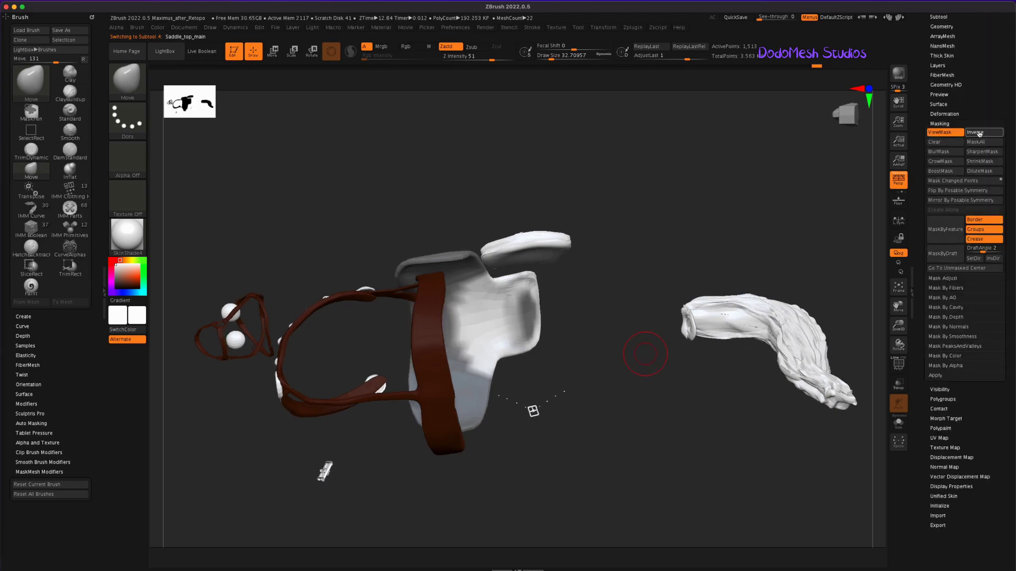
left_click(983, 132)
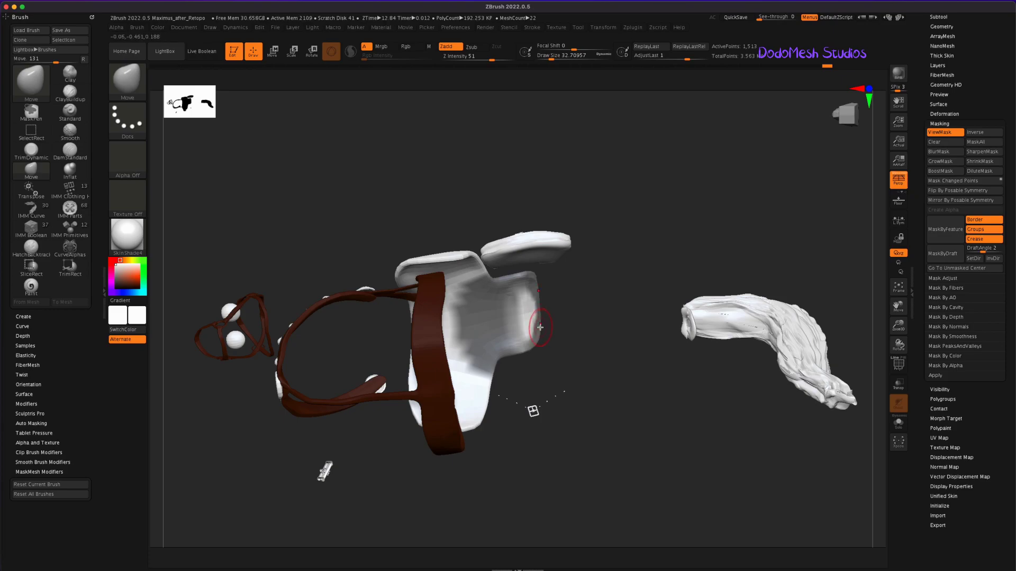
Step: Delete the Extract7 subtool and reselect Saddle_top_main
scroll(973, 212, "up", 5)
scroll(985, 160, "up", 5)
left_click(945, 99)
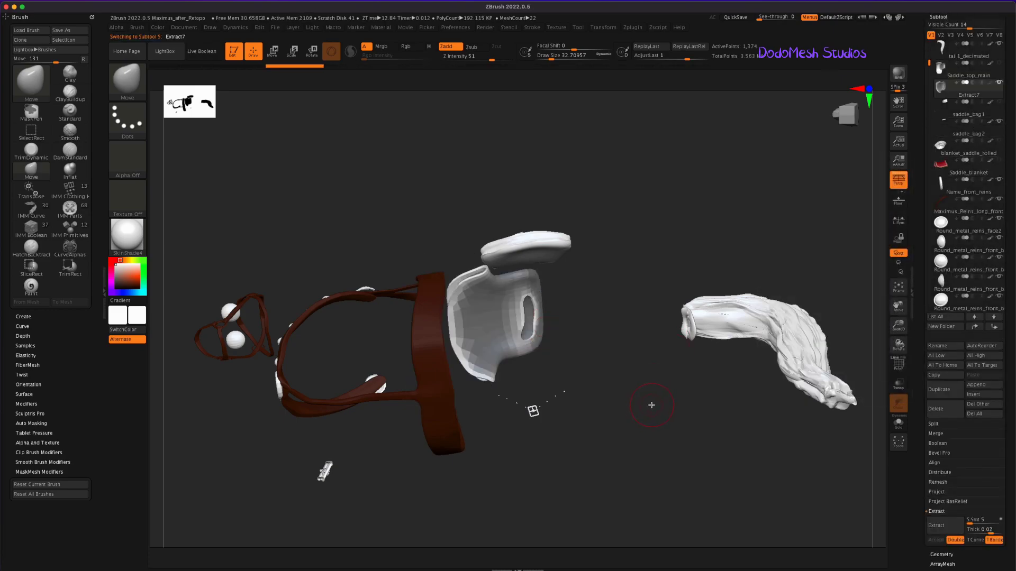
left_click(935, 409)
left_click(864, 427)
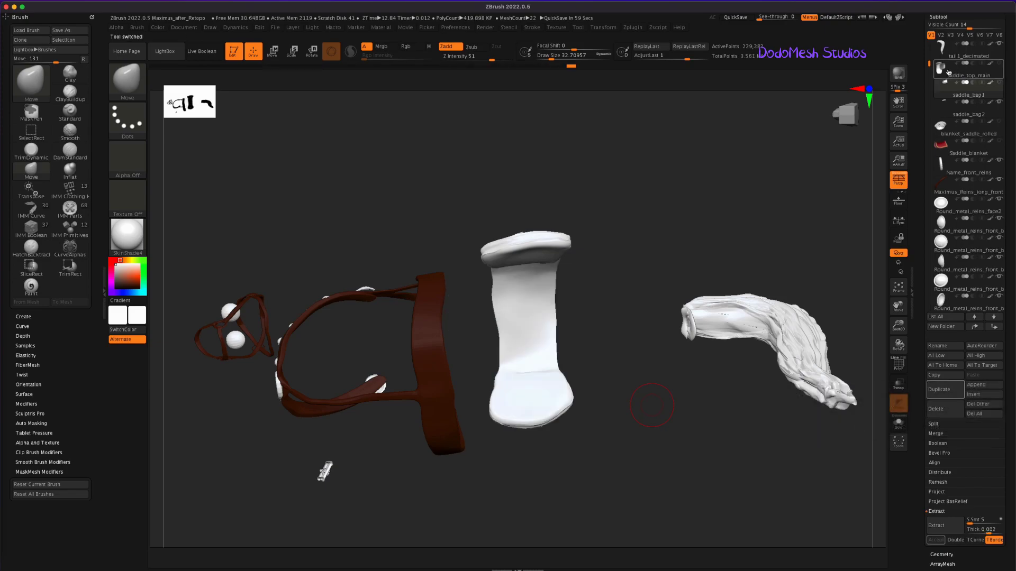
left_click(948, 72)
mouse_move(651, 406)
left_mouse_down()
mouse_move(530, 320)
mouse_move(520, 351)
left_mouse_up()
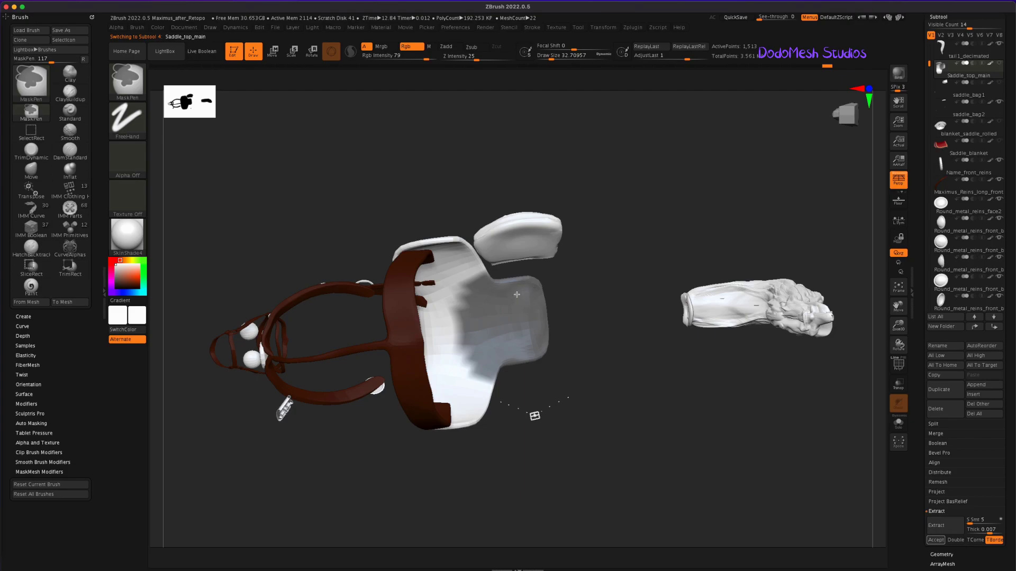
left_click_drag(662, 385, 671, 502)
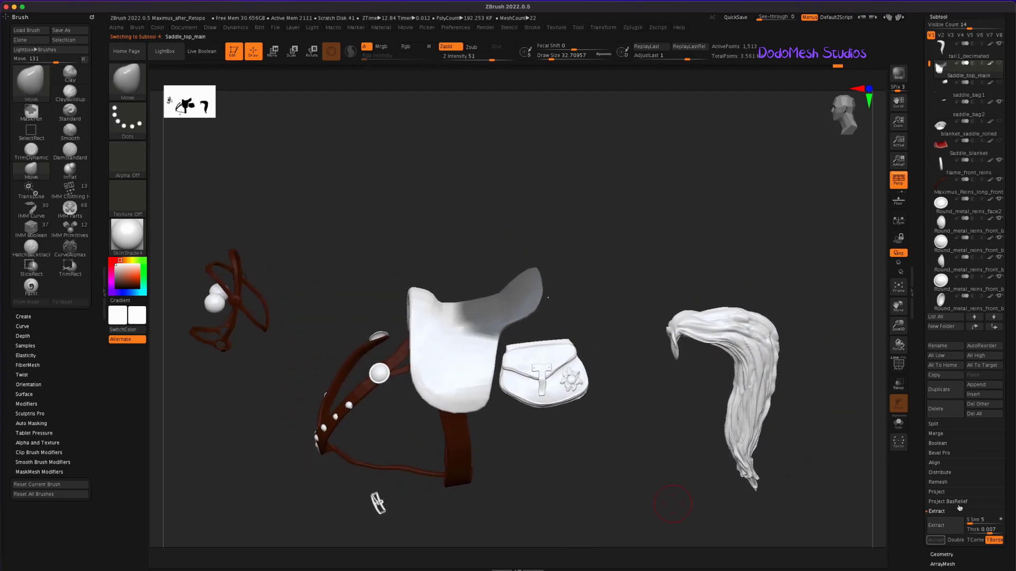
Step: Extract the masked seat at 0.01 thickness, accept it as Extract11, and reselect Saddle_top_main
left_click(994, 527)
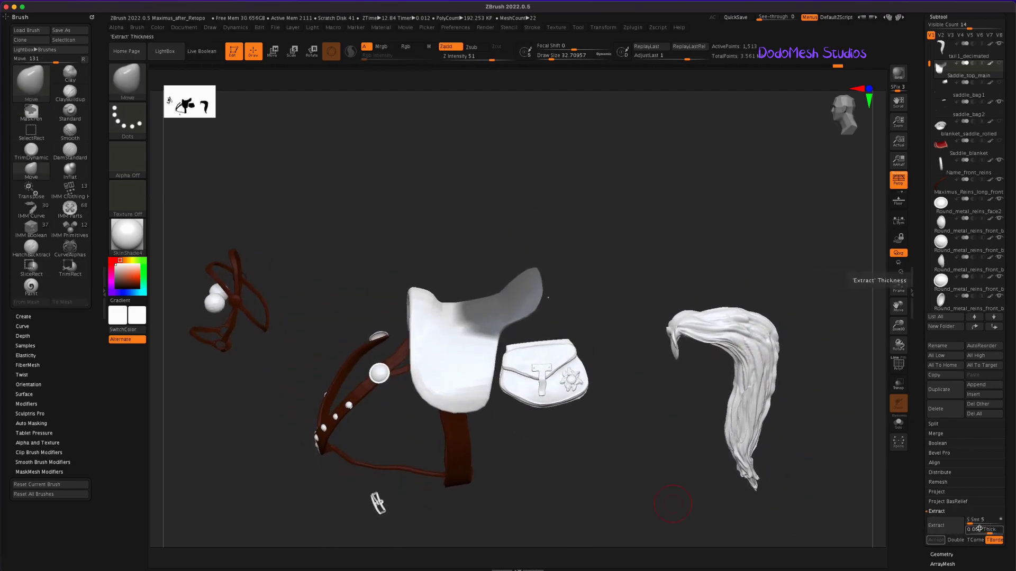
type("0.")
left_click(942, 525)
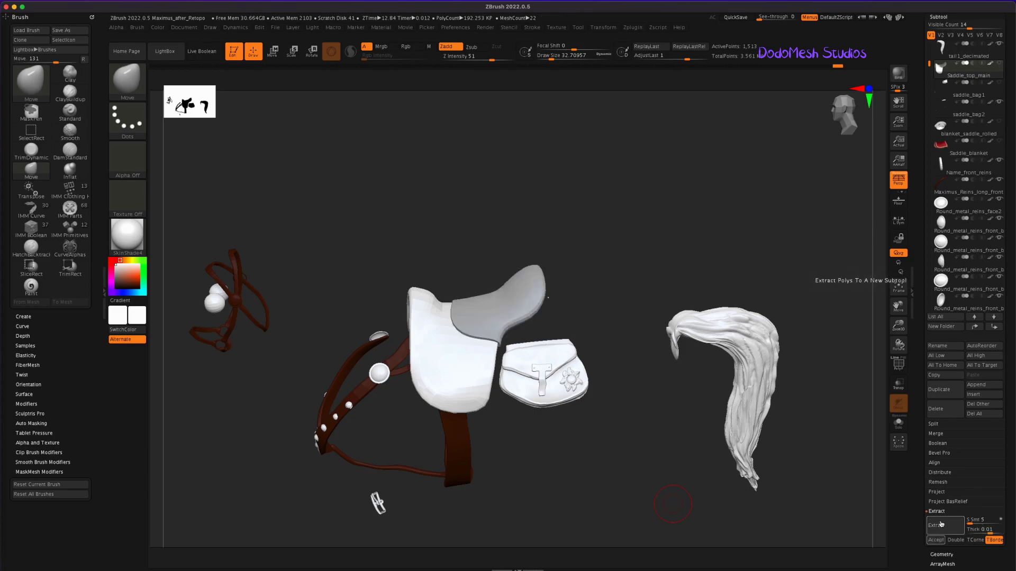
left_click(936, 540)
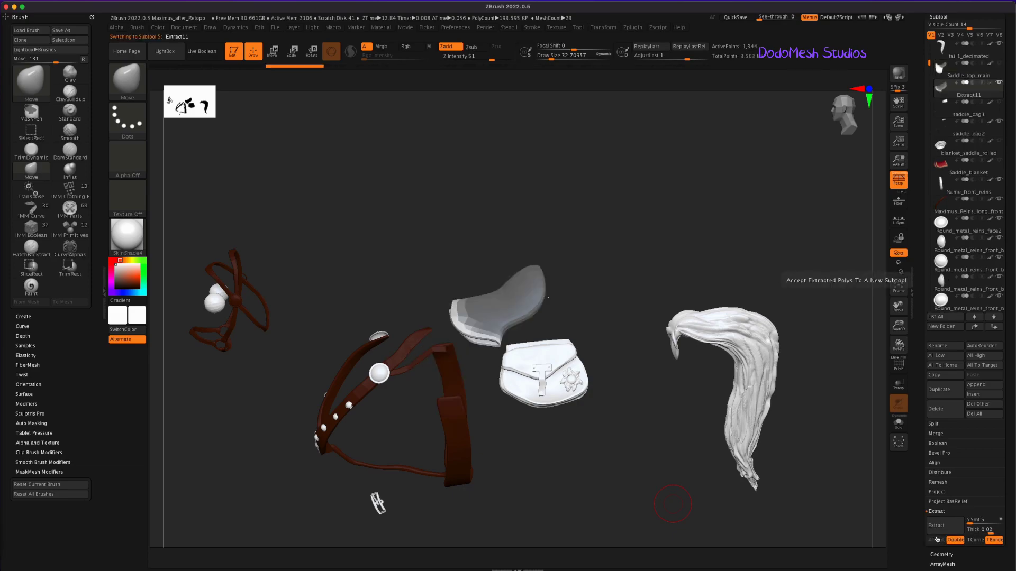
mouse_move(623, 283)
left_mouse_down()
mouse_move(635, 254)
mouse_move(626, 243)
mouse_move(627, 280)
left_mouse_up()
left_click(949, 73)
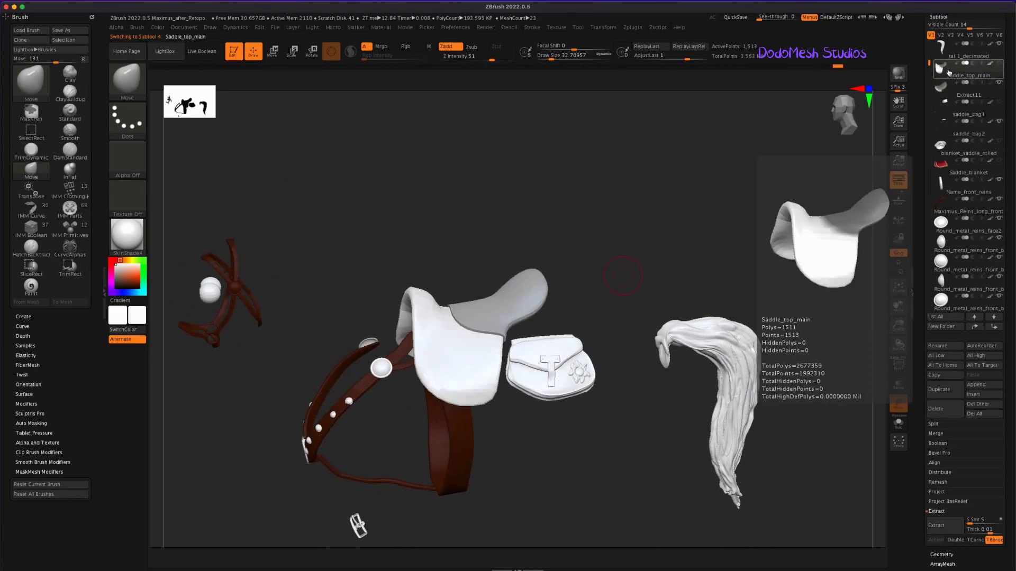
Step: Preview seat extractions at 0.008 then 0.007 thickness, accepting the 0.007 shell as Extract14
scroll(1003, 459, "down", 3)
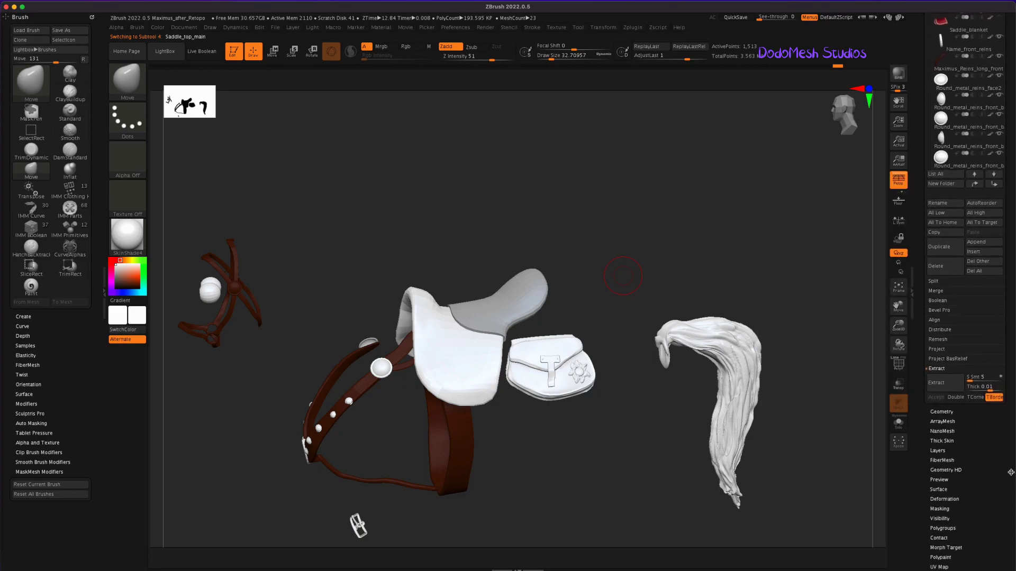
scroll(1004, 459, "down", 3)
scroll(952, 212, "up", 3)
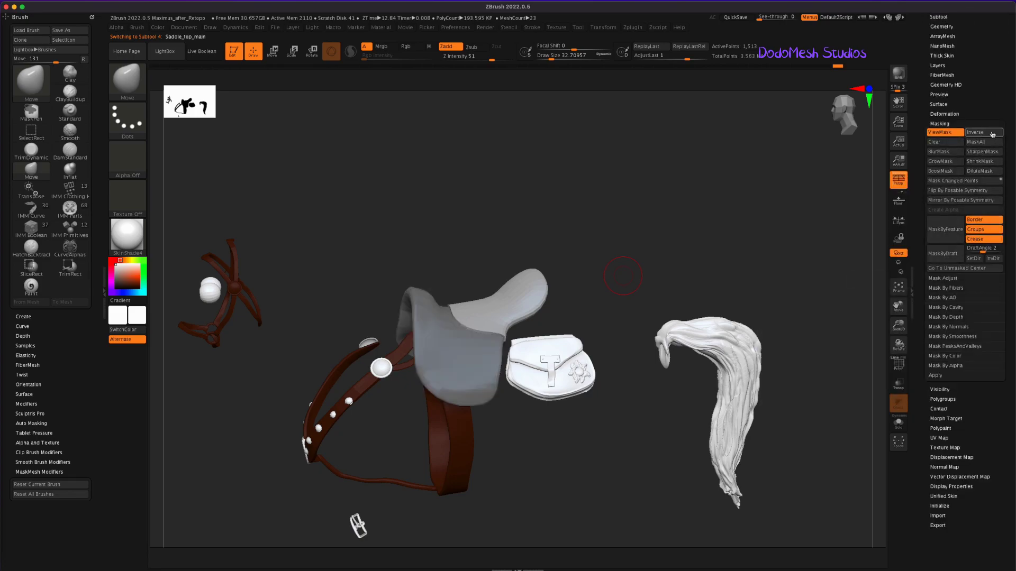
scroll(937, 17, "up", 3)
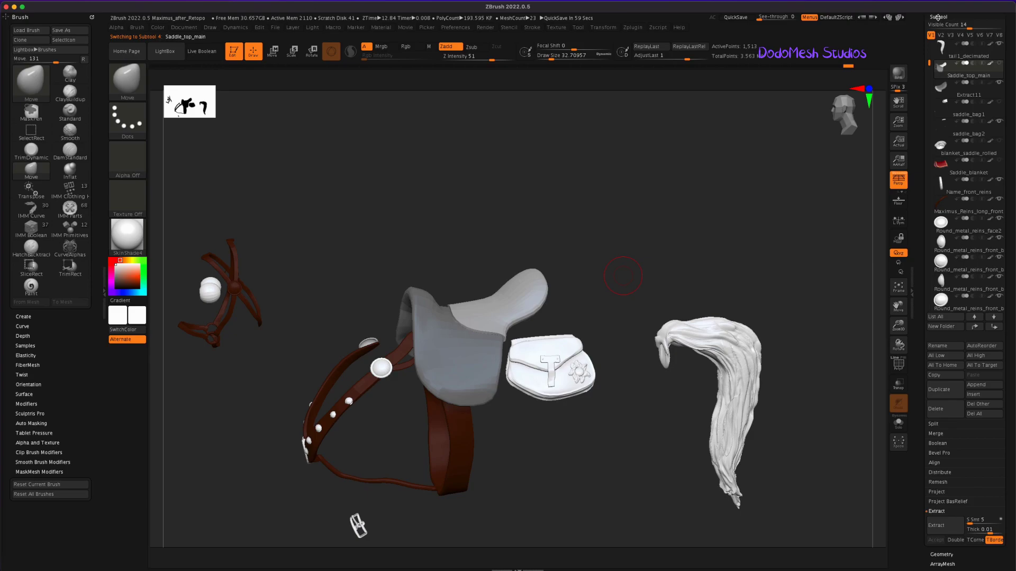
left_click(943, 527)
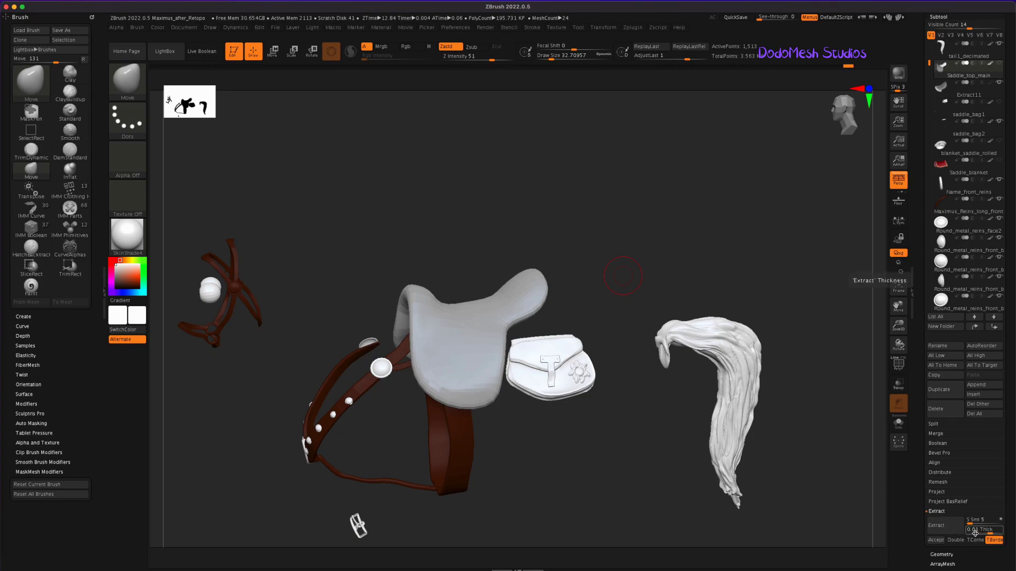
left_click(975, 532)
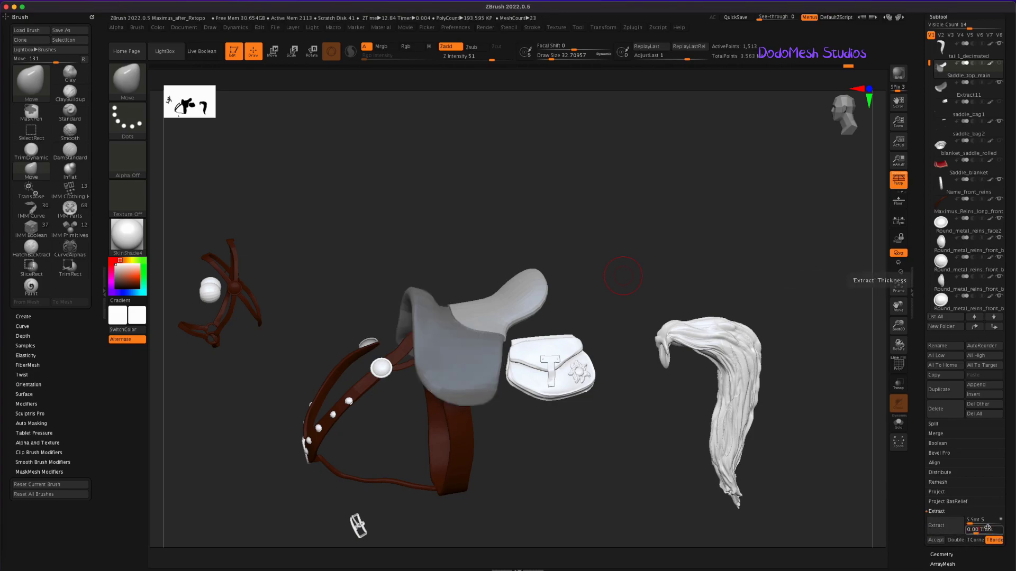
left_click(945, 526)
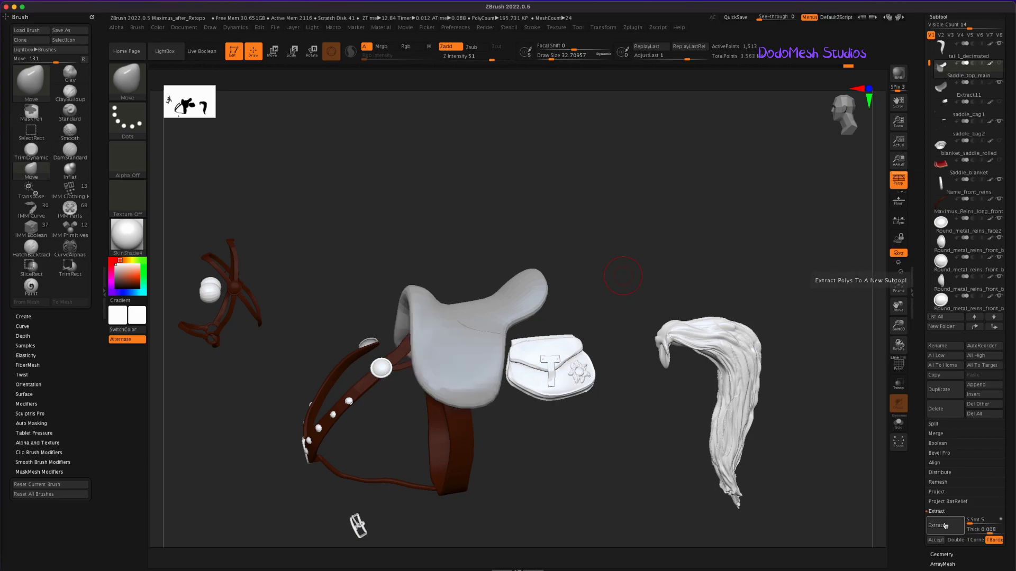
left_click(986, 527)
key("BackSpace")
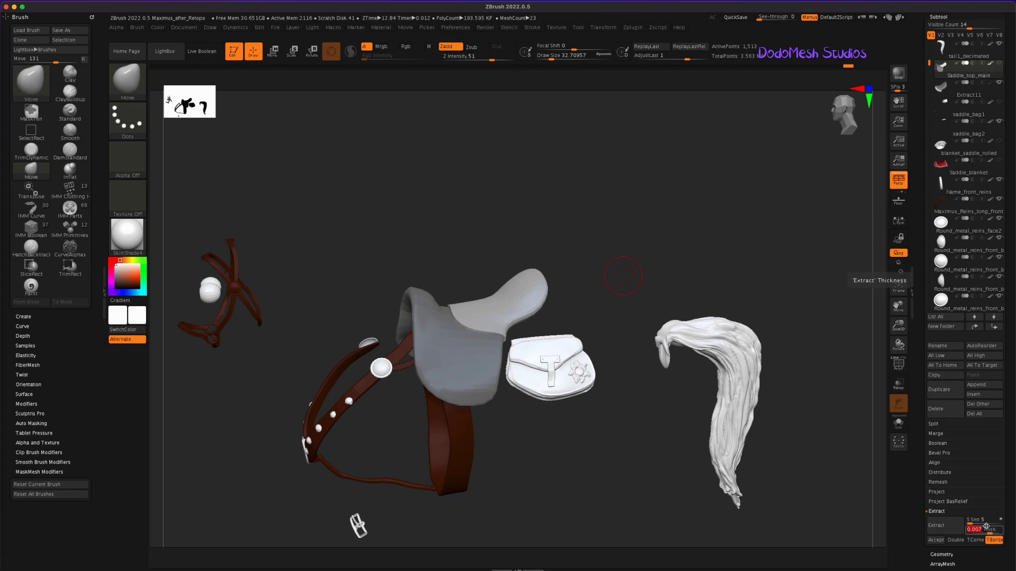
left_click(941, 526)
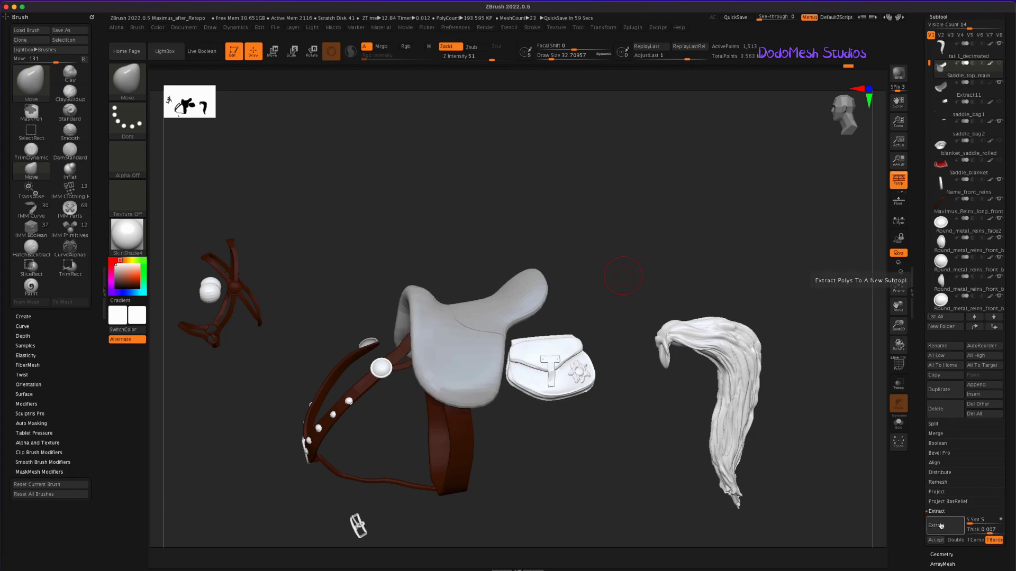
left_click(936, 540)
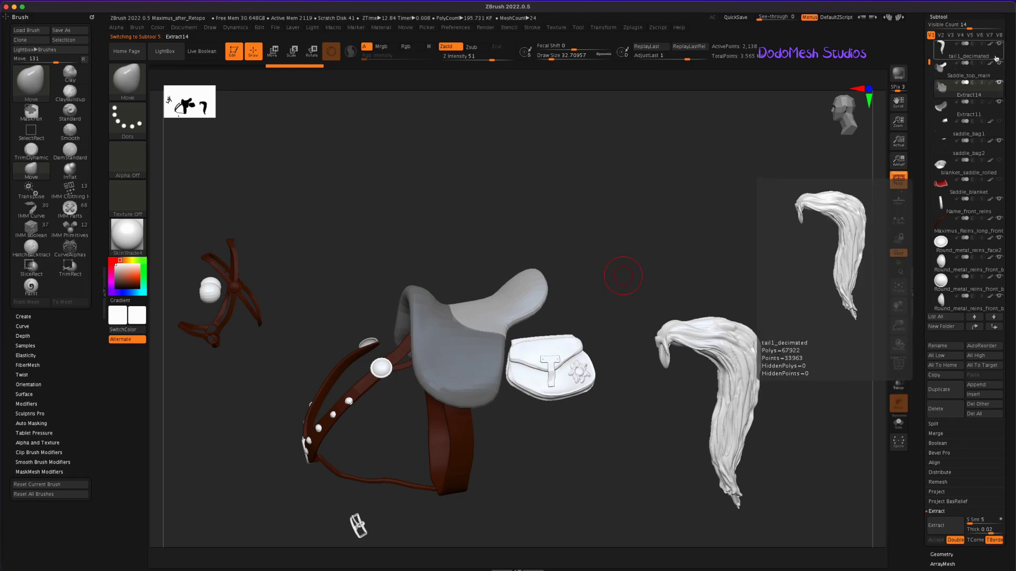
Step: Put Saddle_top_main in a new Masters folder, moved to the list top and collapsed
left_click(941, 319)
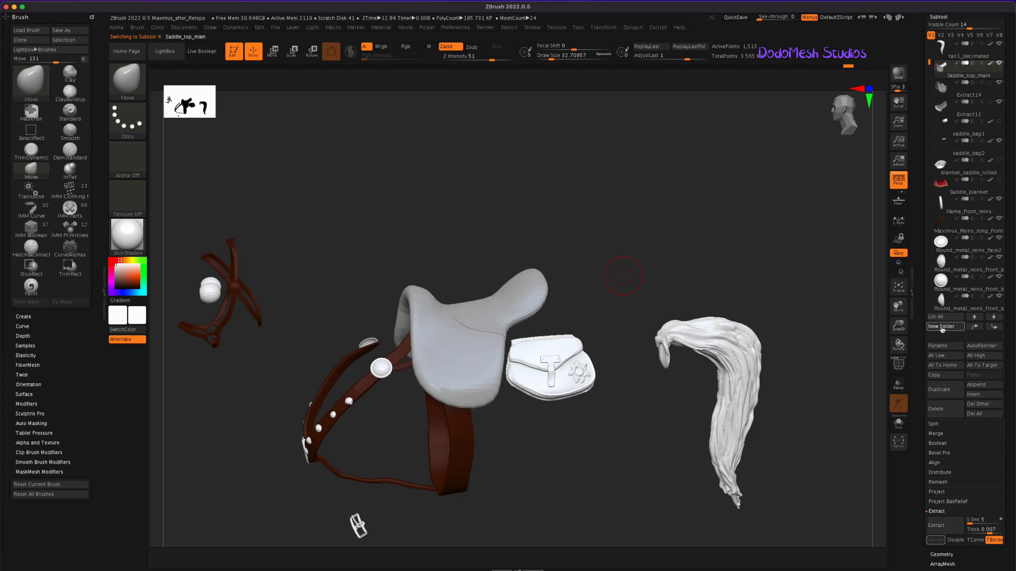
left_click(942, 326)
type("Mas")
key("Return")
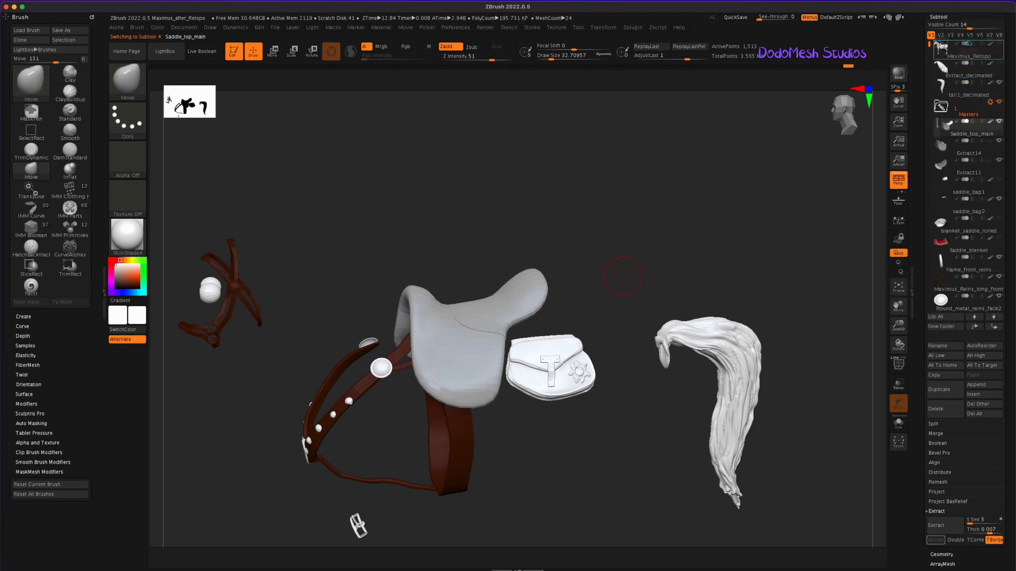
left_click_drag(941, 47, 941, 48)
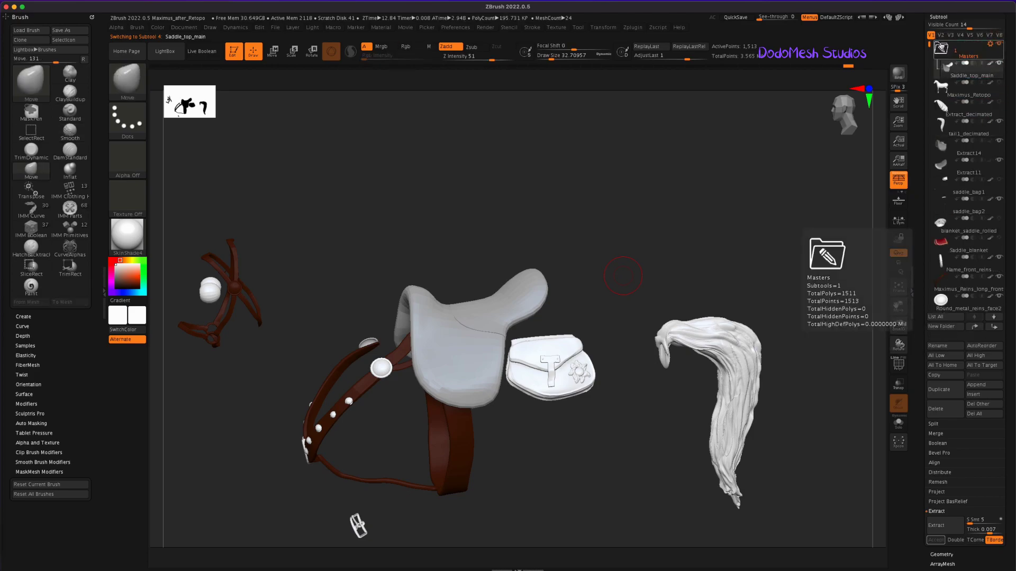
left_click(999, 48)
Step: Save the project over the existing file, then select Extract14 and show its polygon wireframe
key("ctrl+s")
left_click(648, 268)
left_click(530, 234)
left_click(949, 129)
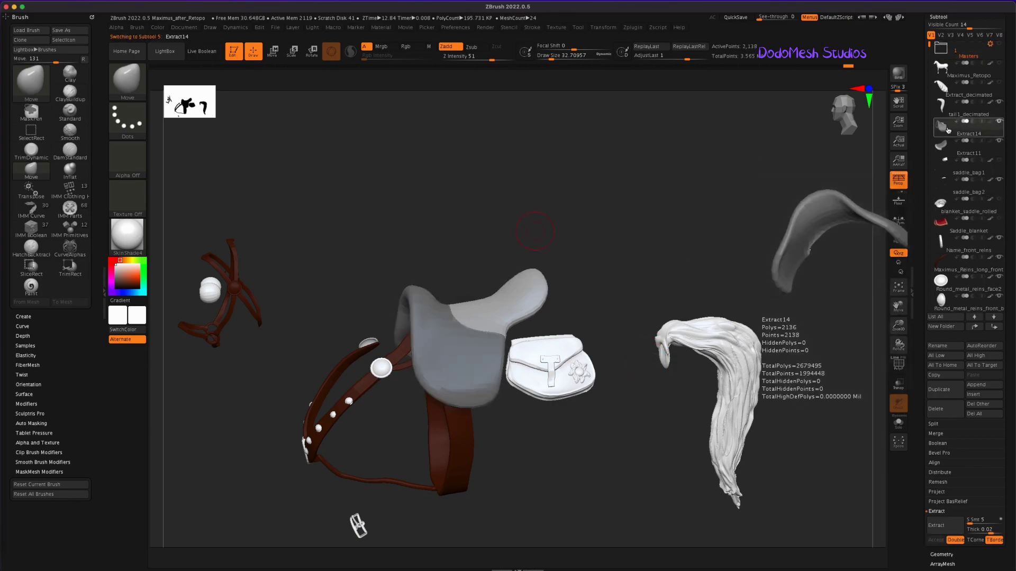
mouse_move(617, 224)
left_mouse_down()
mouse_move(651, 256)
mouse_move(662, 340)
mouse_move(669, 252)
mouse_move(637, 451)
mouse_move(633, 439)
left_mouse_up()
key("alt+Down")
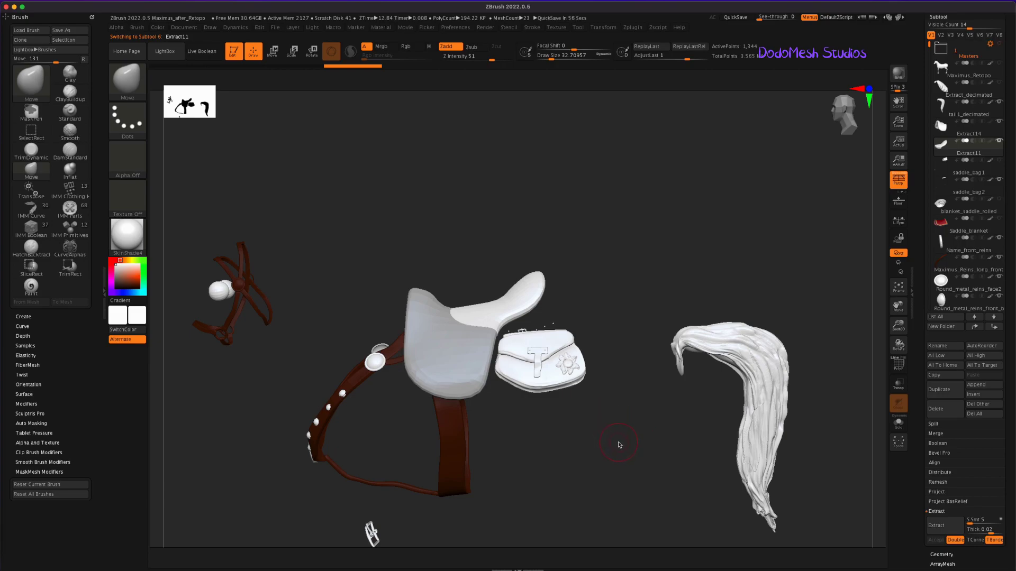
left_click(949, 129)
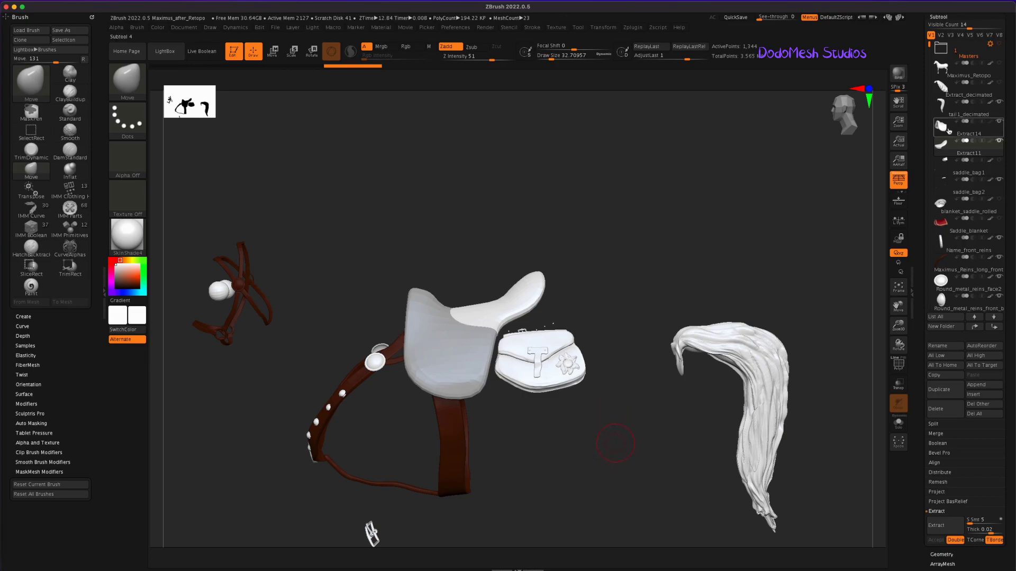
left_click(898, 364)
mouse_move(682, 476)
left_mouse_down()
mouse_move(642, 487)
mouse_move(632, 466)
left_mouse_up()
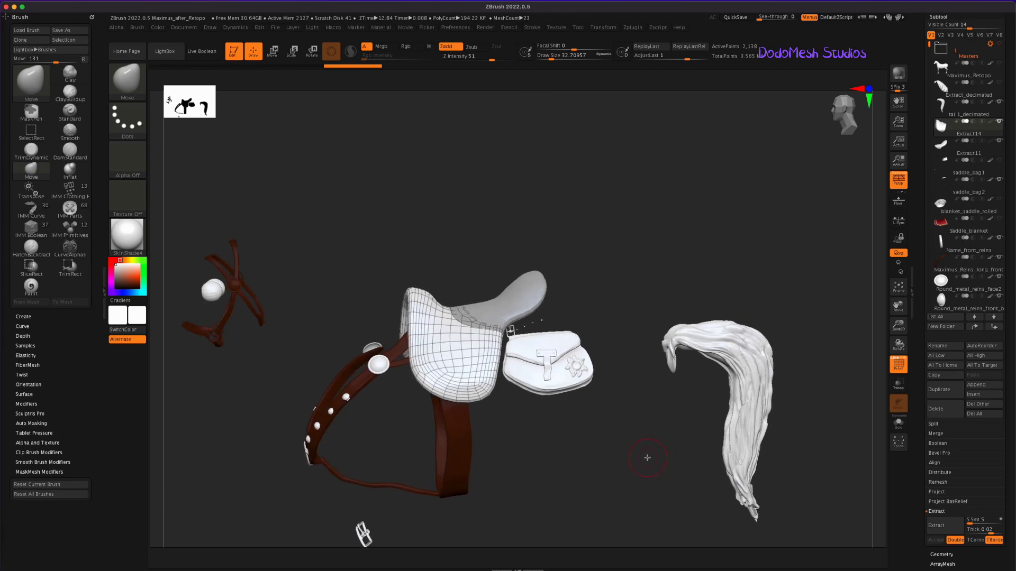
Step: Hide the wireframe, merge Extract11 down into Extract14, and divide the merged shell once
left_click(898, 365)
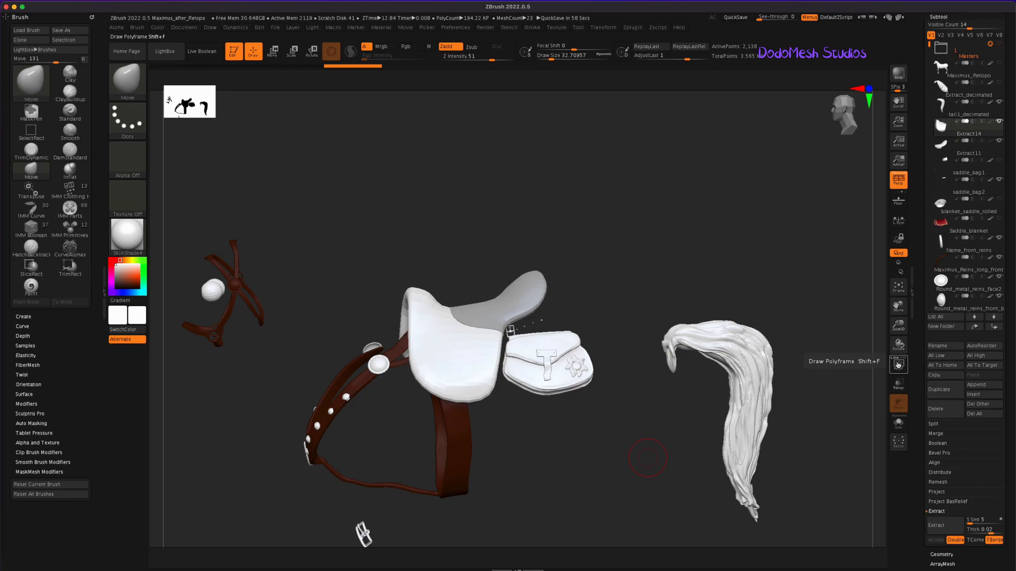
left_click(937, 434)
left_click(948, 446)
left_click(864, 462)
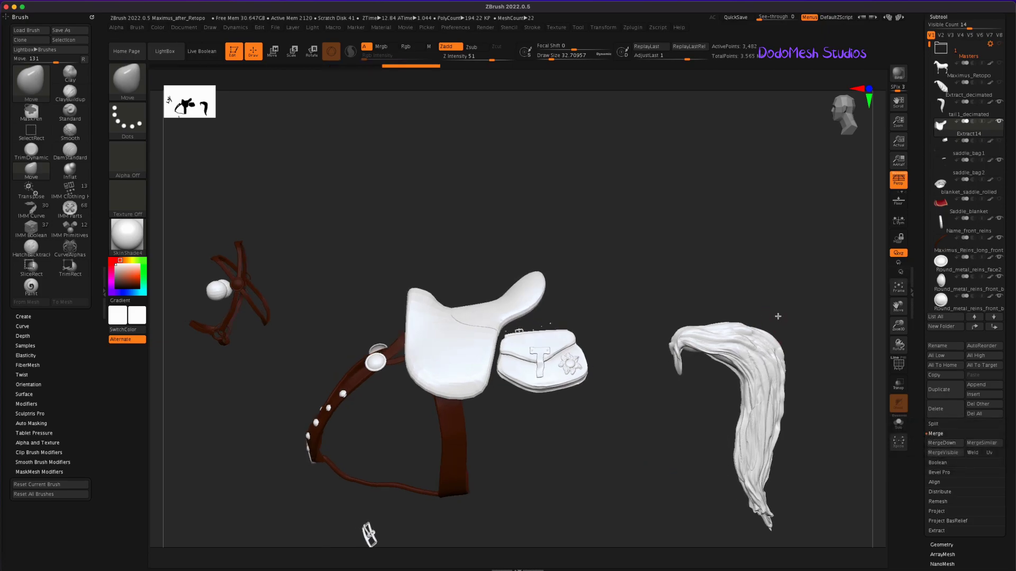
mouse_move(579, 452)
left_mouse_down()
mouse_move(612, 517)
mouse_move(577, 452)
left_mouse_up()
left_click(949, 543)
left_click(944, 99)
Step: Divide the saddle piece to level 3 and set the TrimDynamic brush draw size
left_click(943, 100)
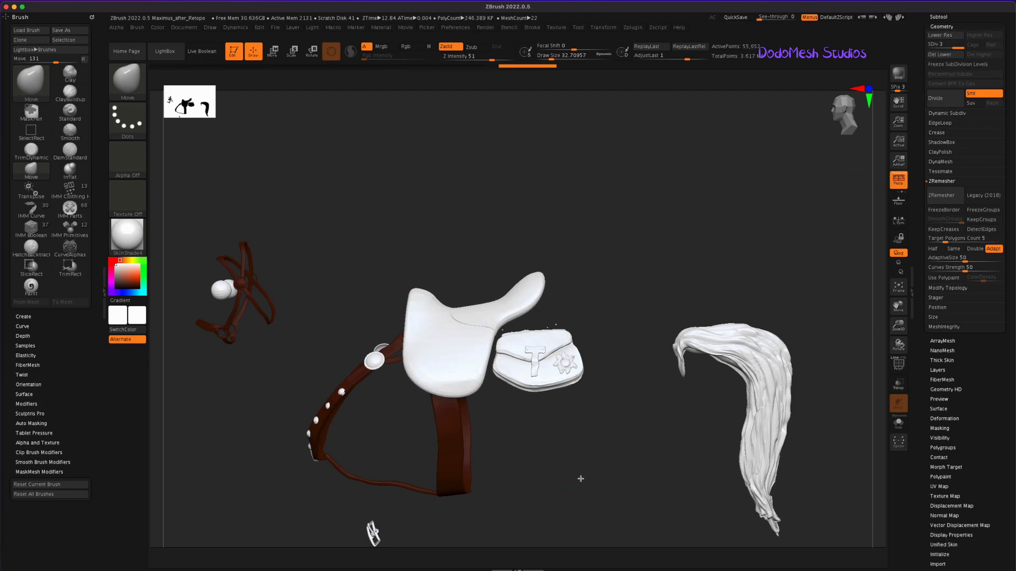
mouse_move(581, 478)
left_mouse_down()
mouse_move(589, 484)
mouse_move(569, 467)
left_mouse_up()
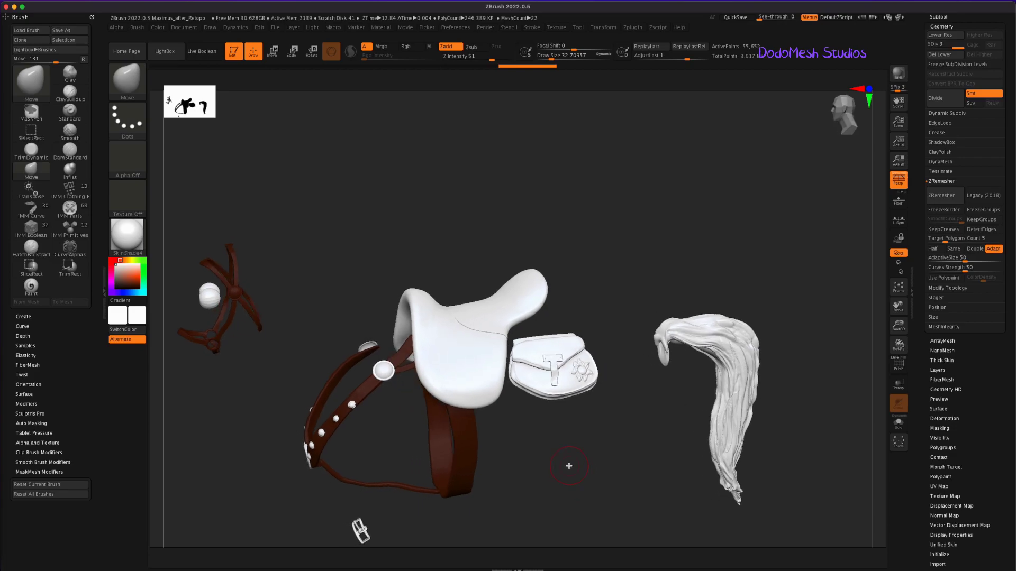
left_click(31, 151)
left_click(546, 55)
right_click_drag(478, 398, 627, 423, "ctrl")
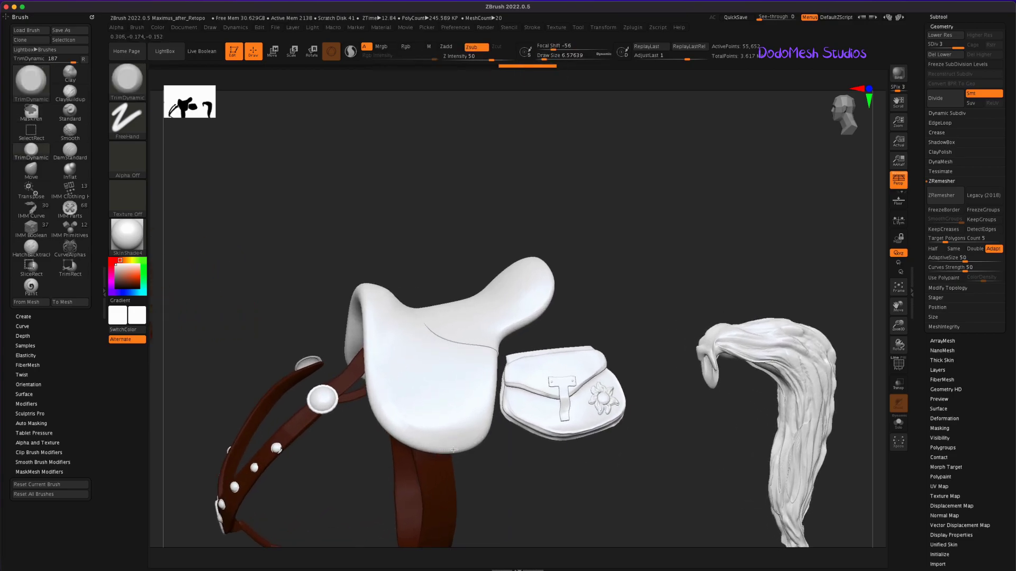
Step: Sculpt a thin ridge along the saddle edge by the pouch with ClayBuildup at intensity 20
key("b")
key("c")
key("b")
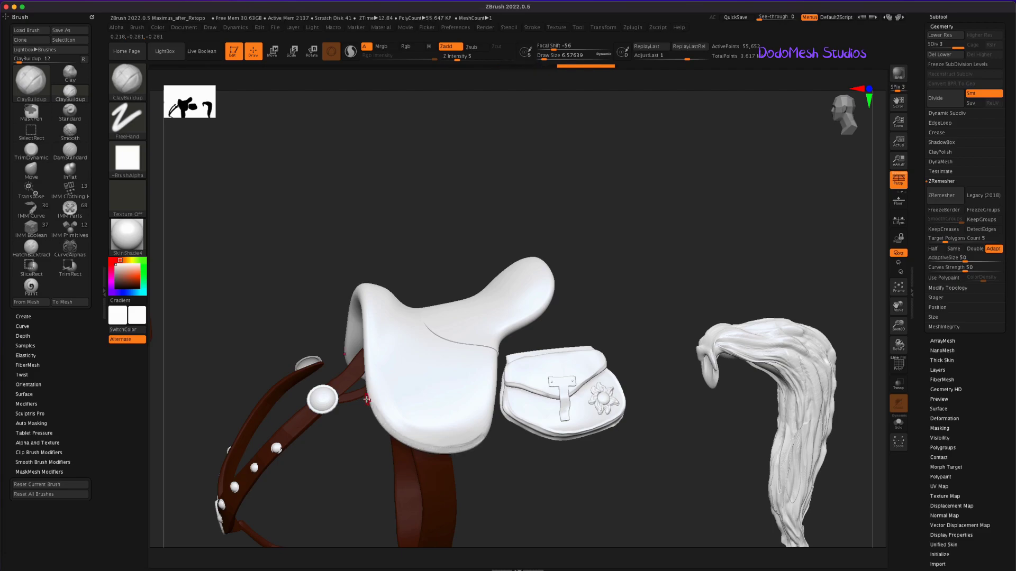
left_click_drag(456, 59, 472, 59)
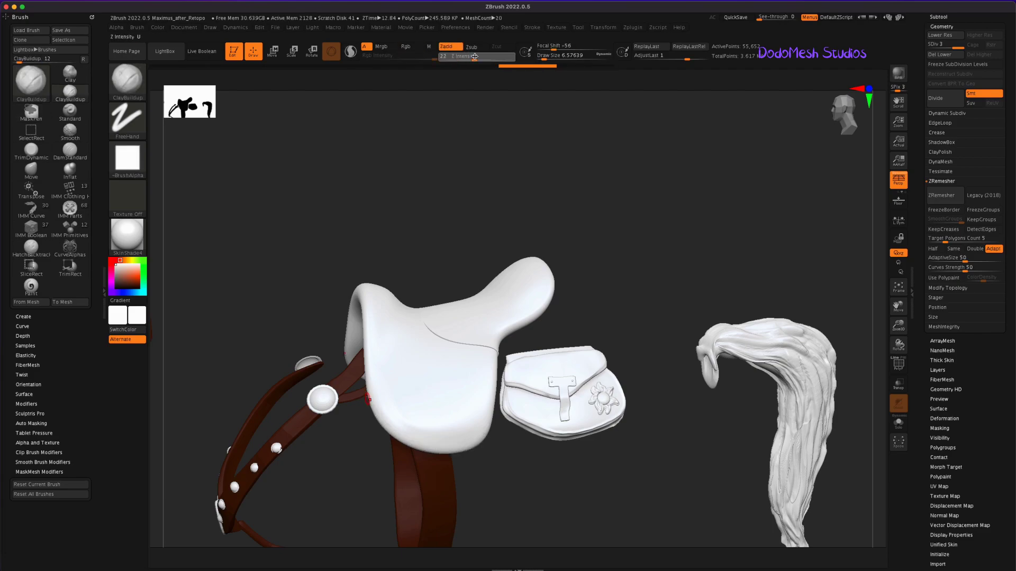
left_click_drag(496, 362, 492, 399)
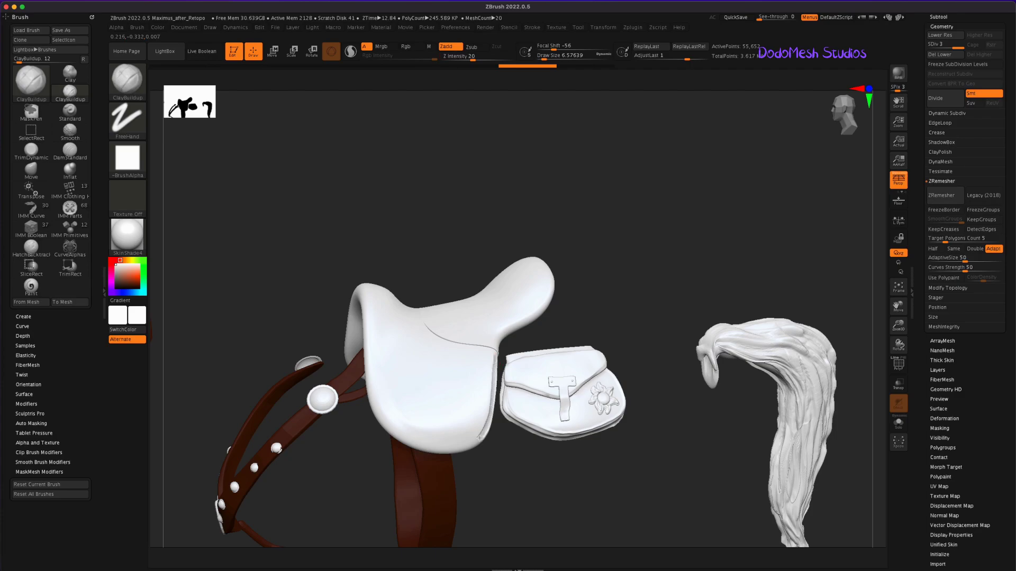
left_click_drag(518, 466, 564, 476)
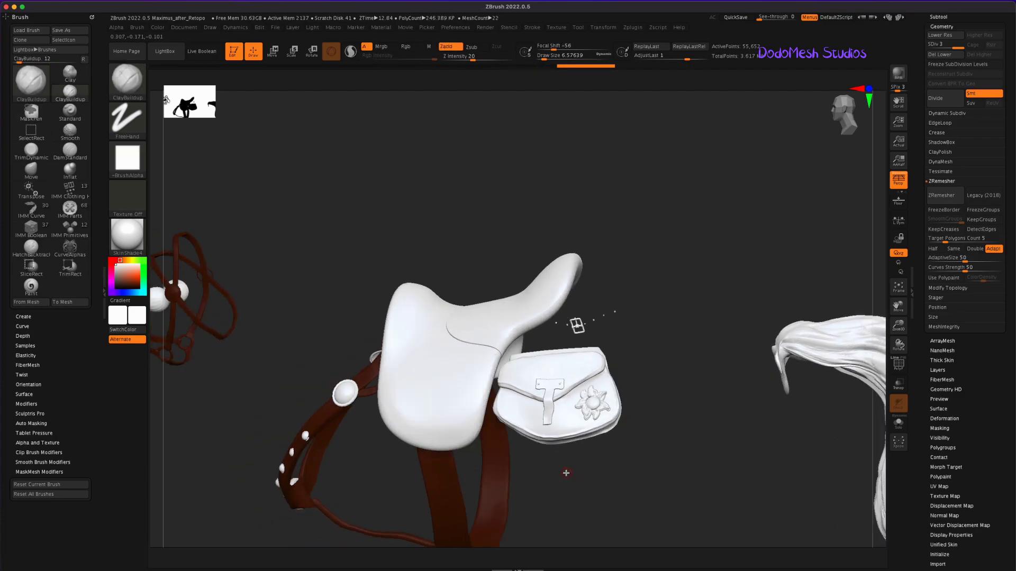
Step: Switch back to TrimDynamic and raise its Z Intensity to 100
left_click(31, 150)
left_click(505, 58)
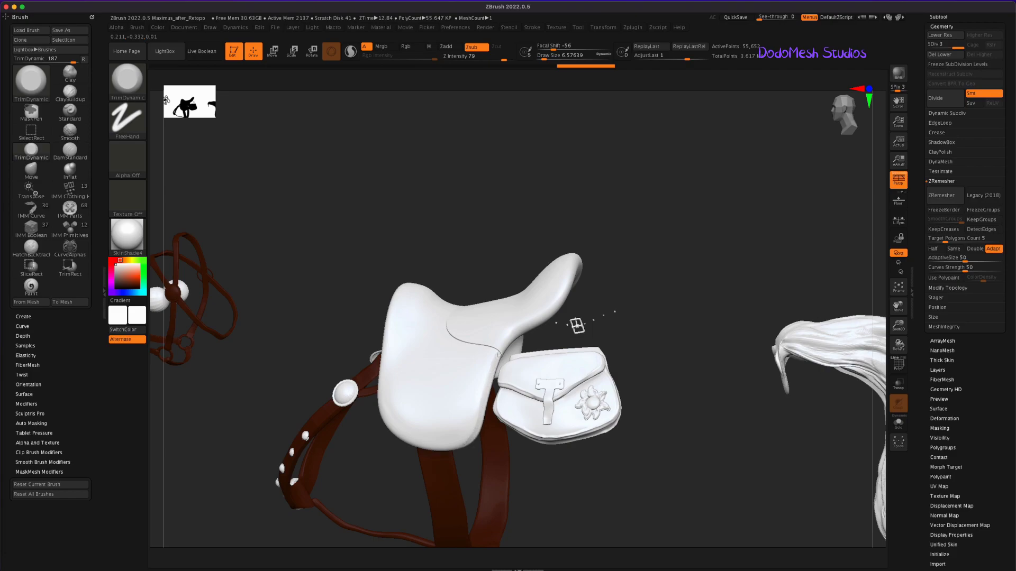
left_click(513, 57)
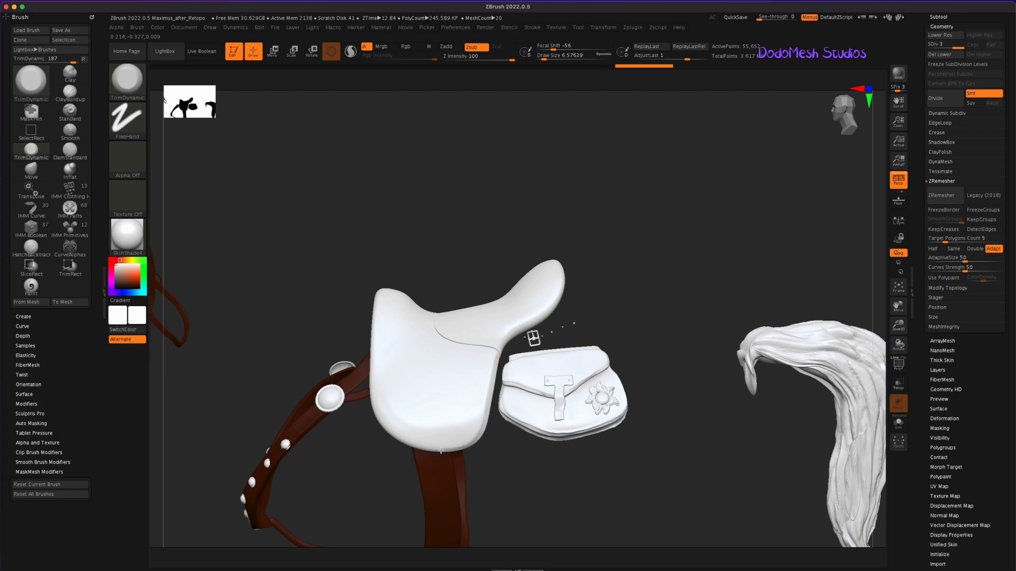
left_click_drag(569, 483, 585, 486)
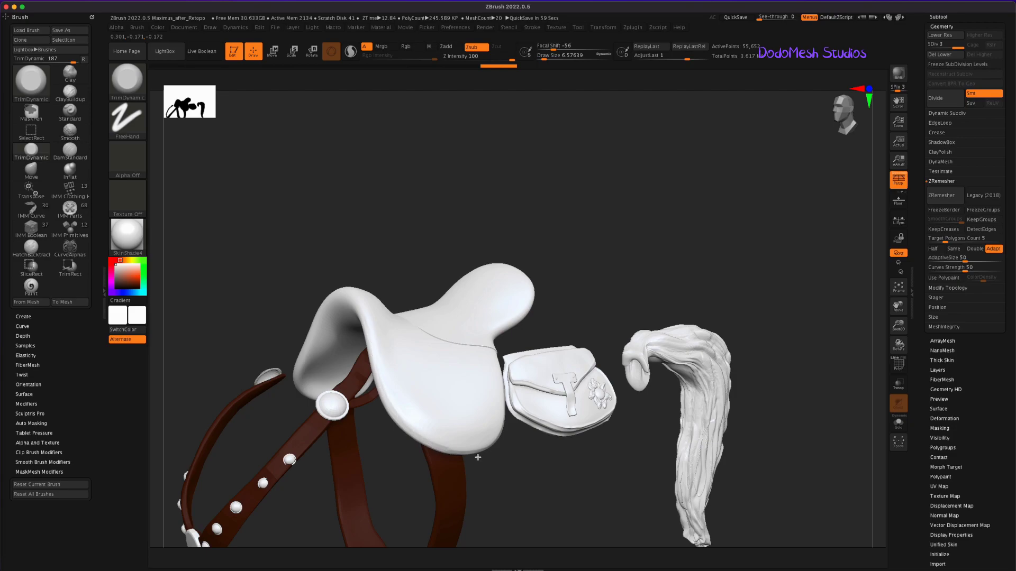
left_click_drag(609, 479, 609, 488)
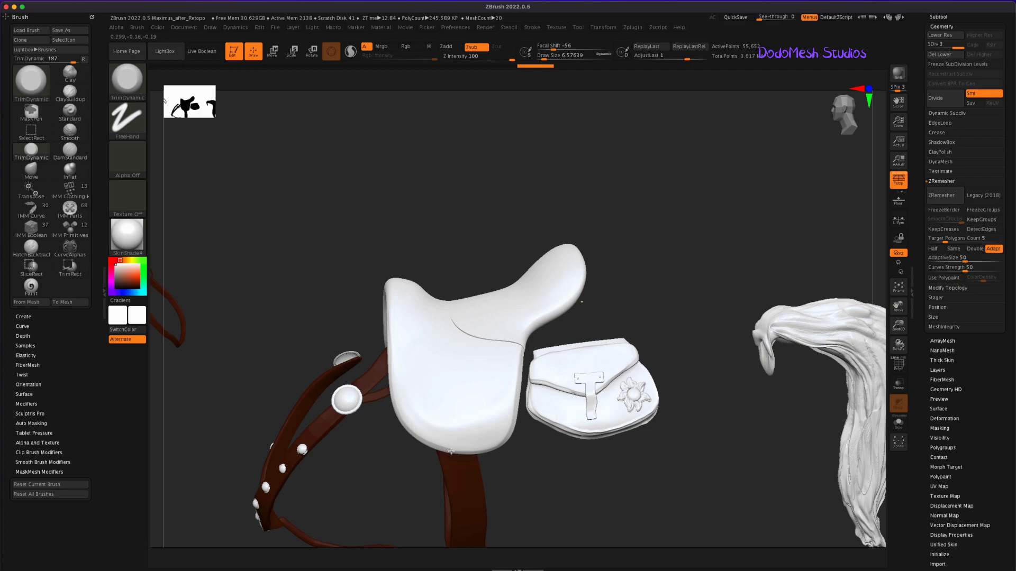
Step: Select ClayBuildup and orbit to a side view of the saddle with the tail visible
left_click_drag(481, 450, 347, 299)
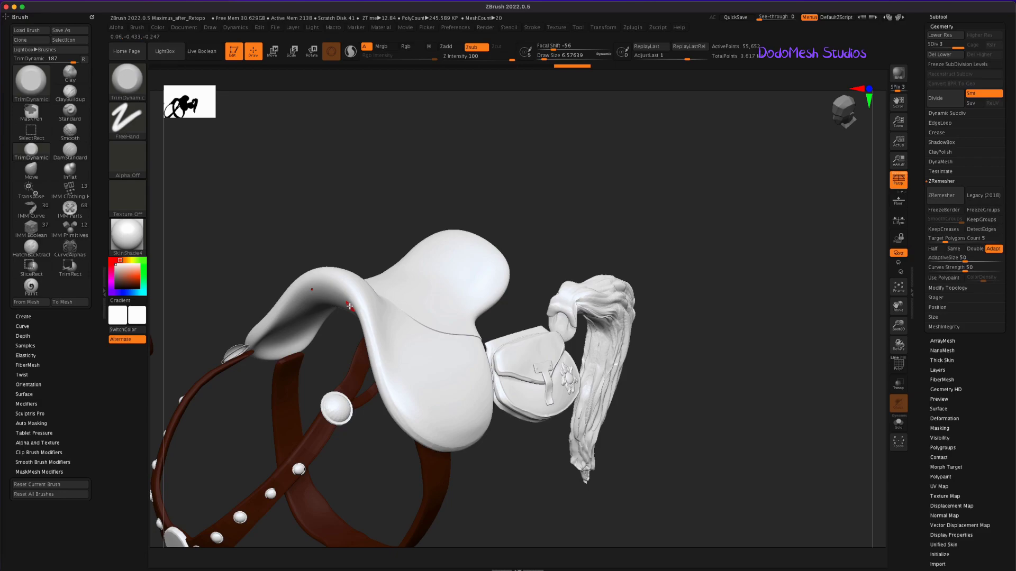
left_click_drag(349, 307, 362, 319)
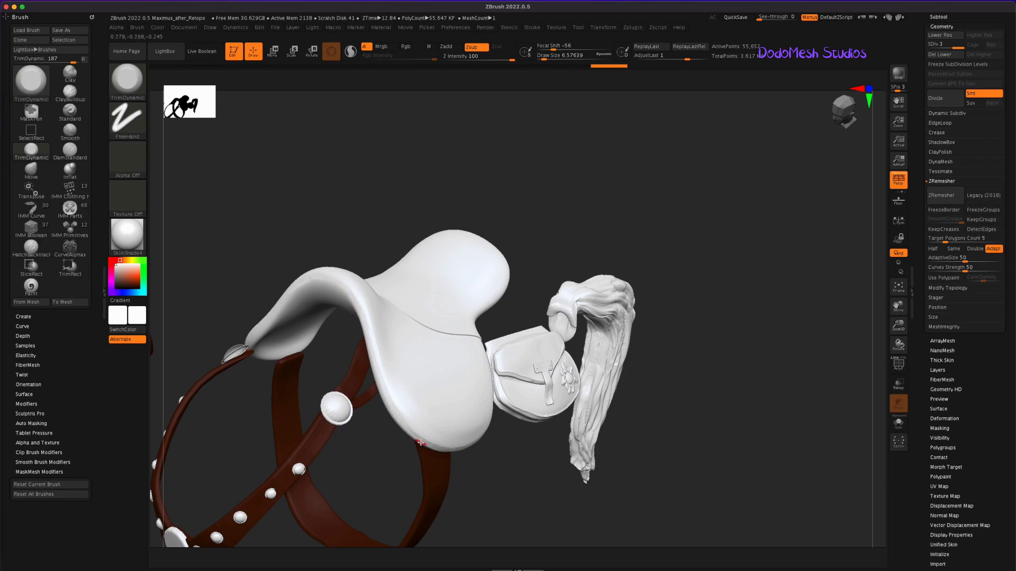
left_click(70, 95)
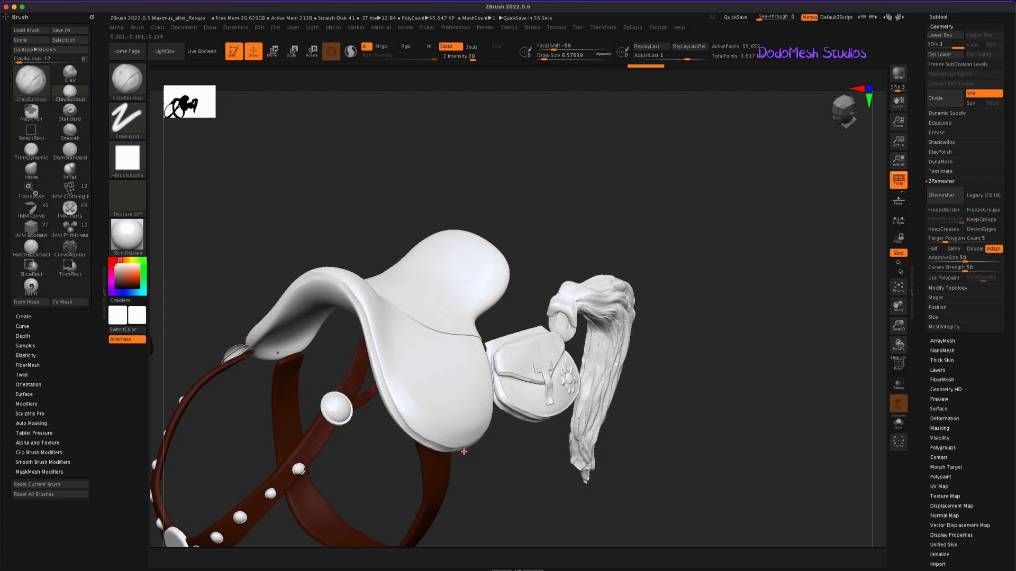
right_click_drag(434, 446, 415, 452)
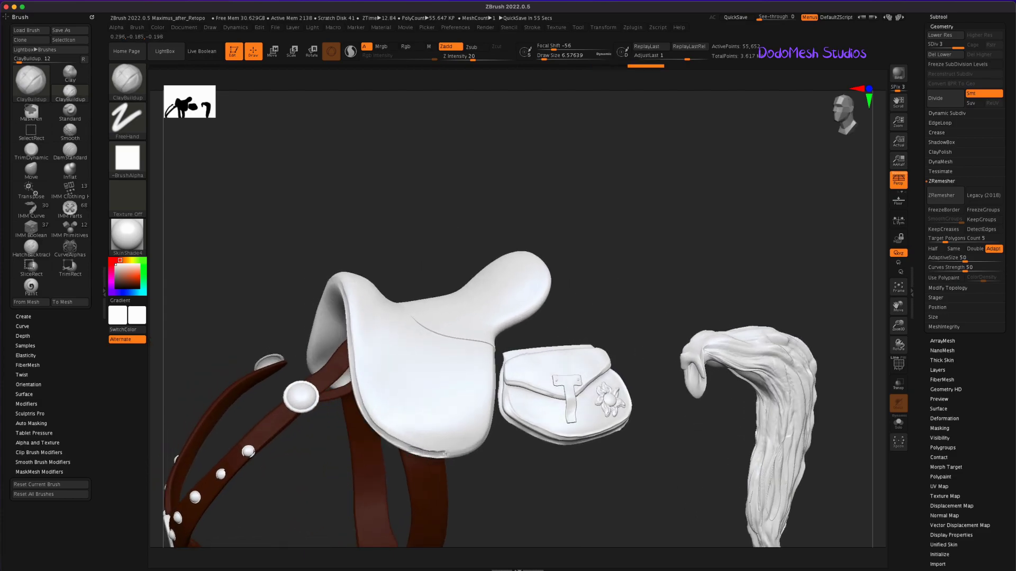
right_click_drag(517, 444, 479, 440)
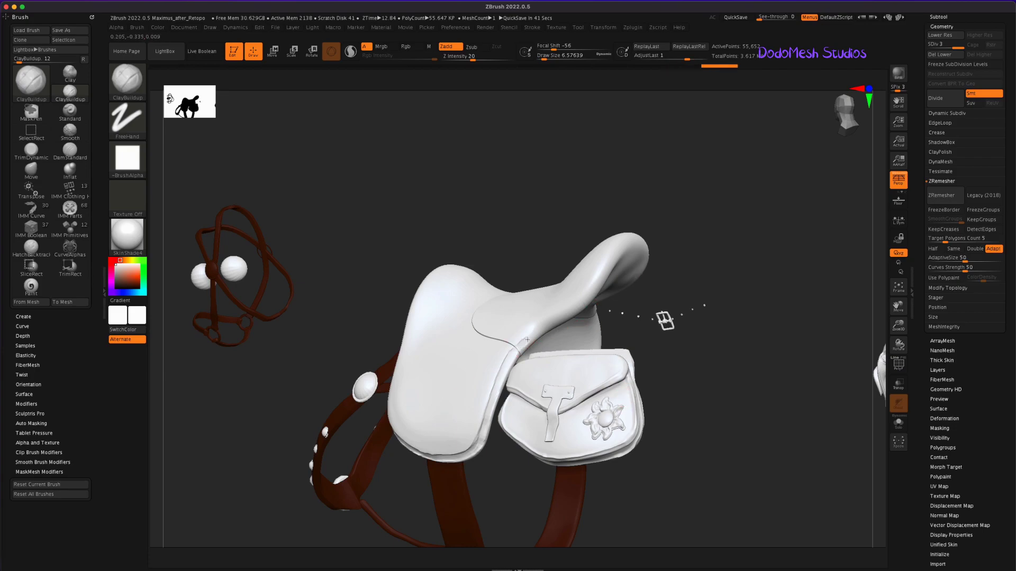
mouse_move(733, 430)
left_mouse_down()
mouse_move(626, 501)
mouse_move(618, 468)
left_mouse_up()
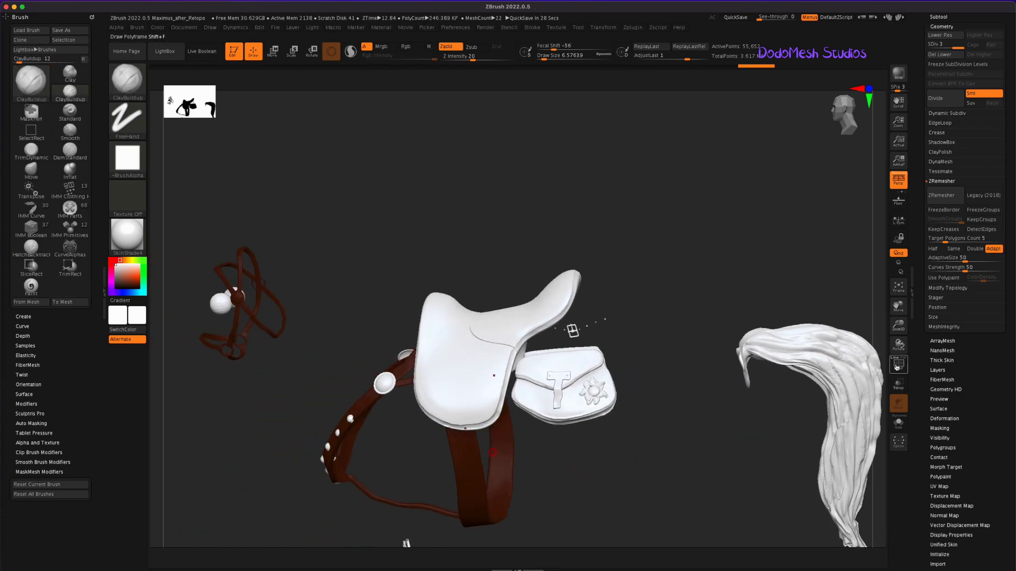
Step: At SDiv 1, trial ZRemesher at default, same and half polygon counts, undoing each
left_click(898, 366)
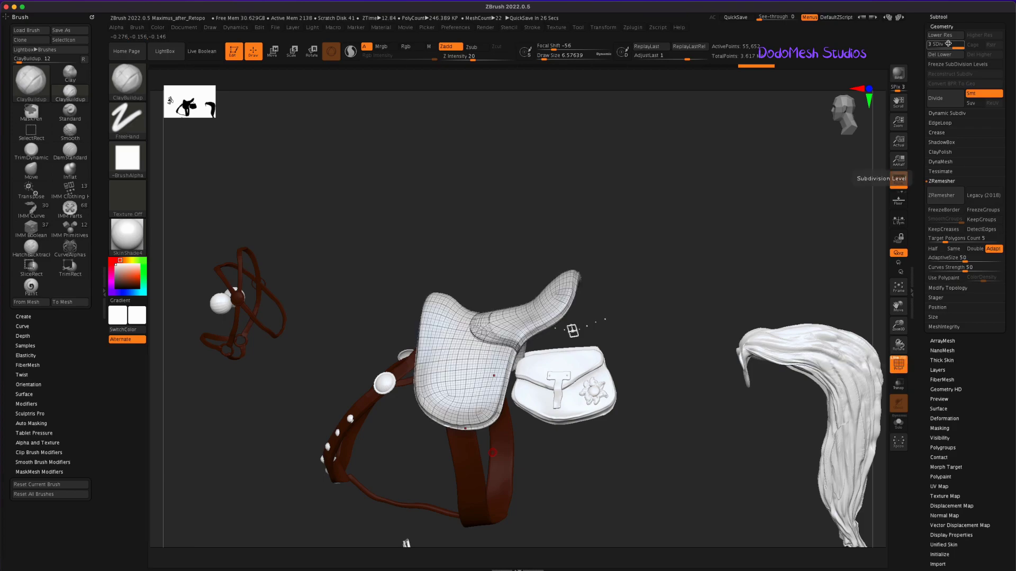
left_click(928, 47)
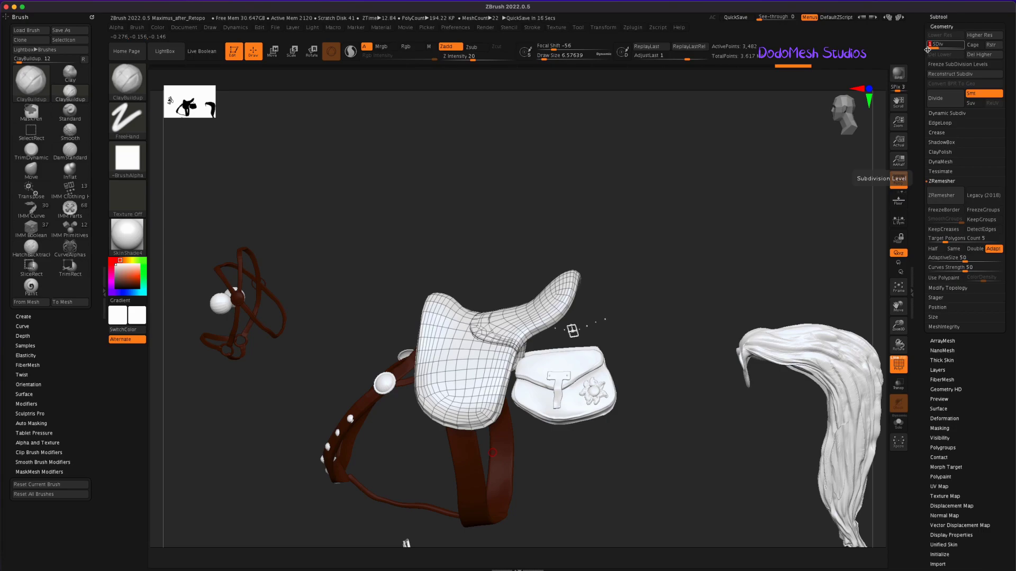
left_click(947, 198)
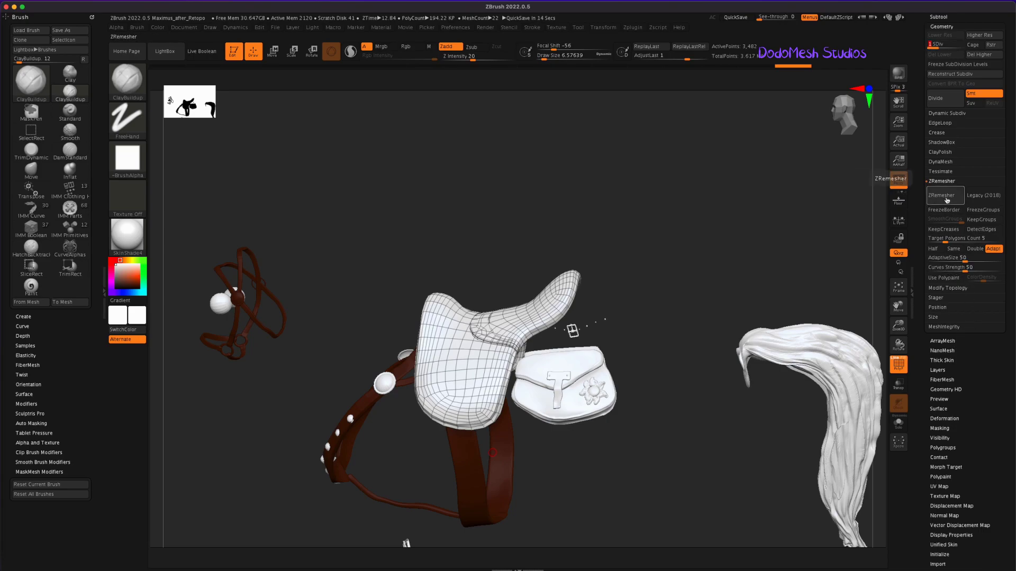
key("ctrl+z")
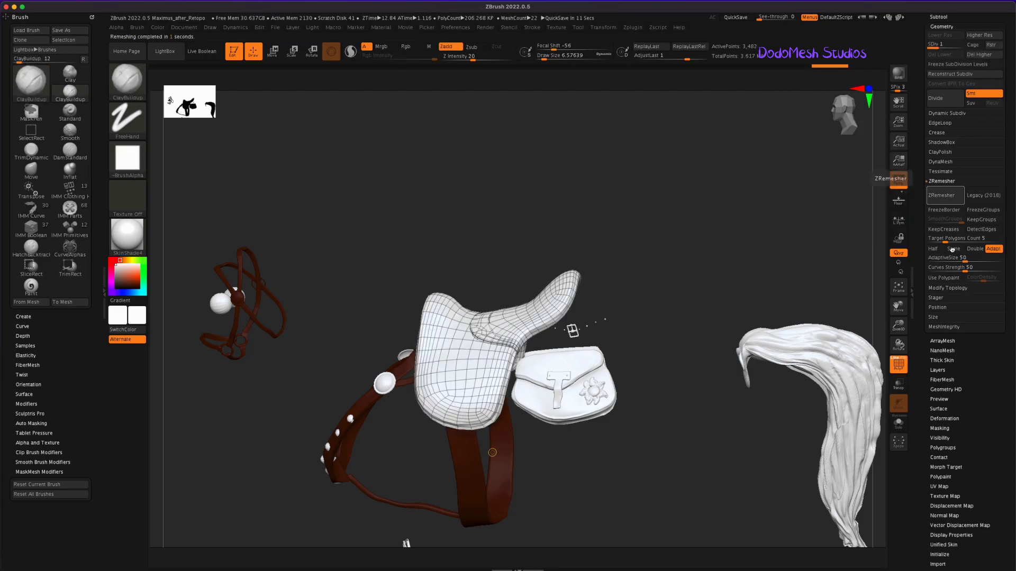
left_click(954, 249)
left_click(944, 197)
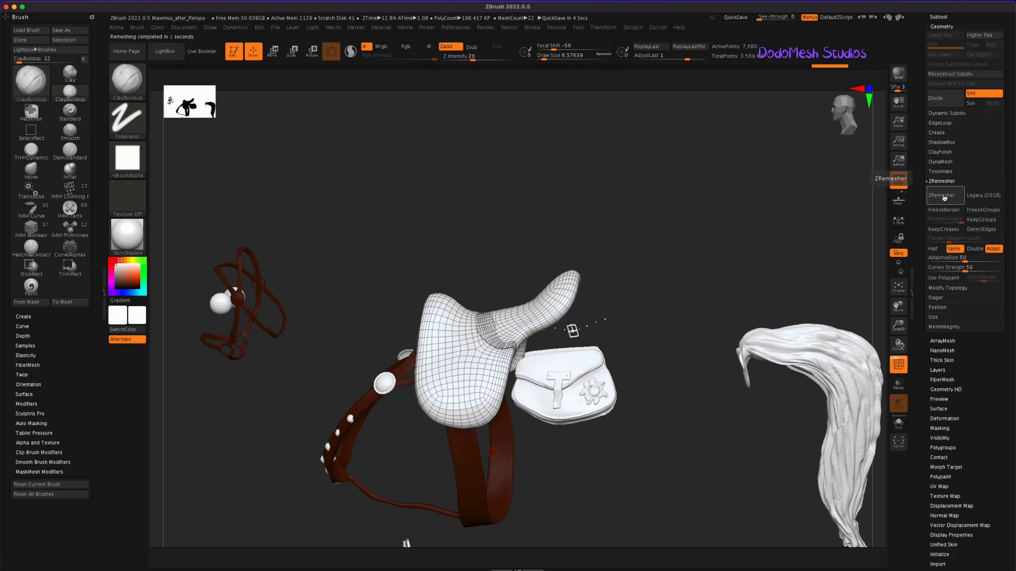
mouse_move(610, 474)
left_mouse_down()
mouse_move(594, 476)
mouse_move(612, 484)
left_mouse_up()
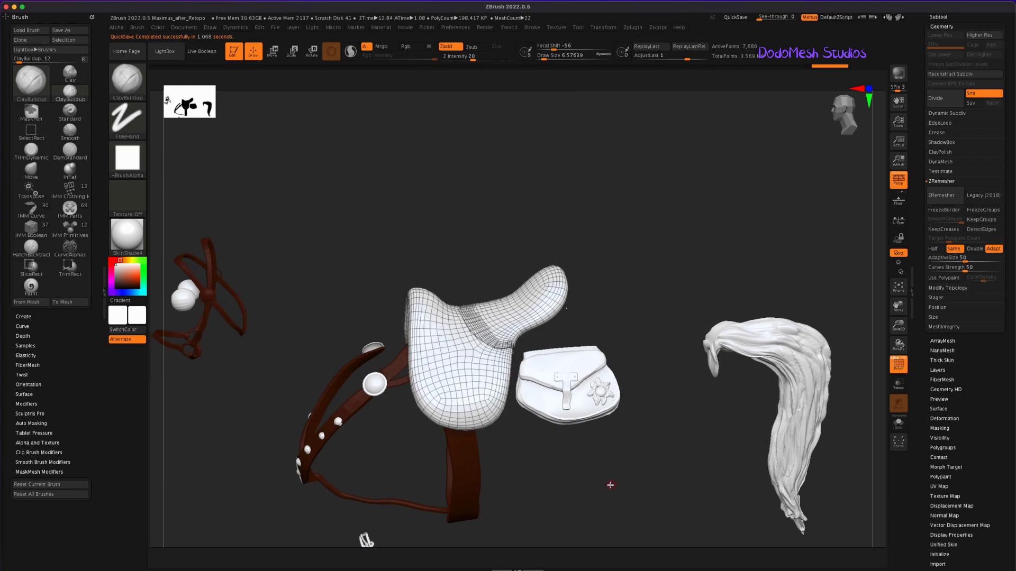
key("ctrl+z")
left_click(933, 248)
left_click(945, 196)
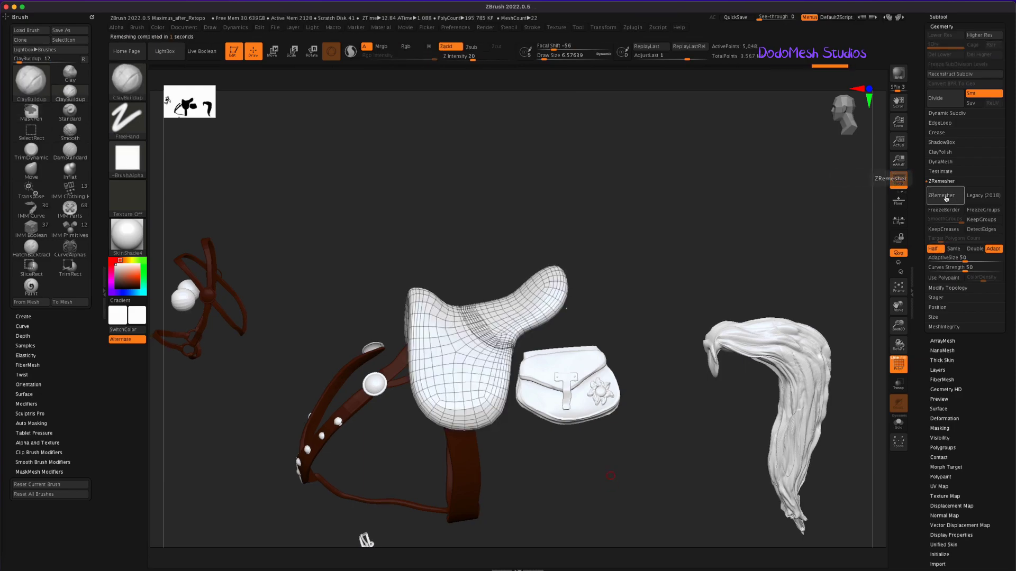
key("ctrl+z")
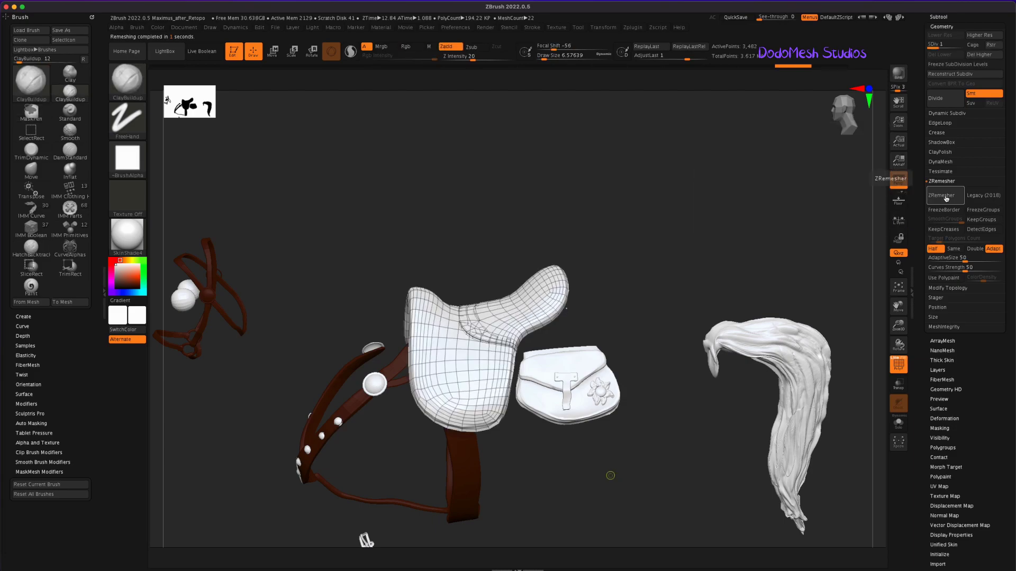
left_click_drag(612, 469, 620, 475)
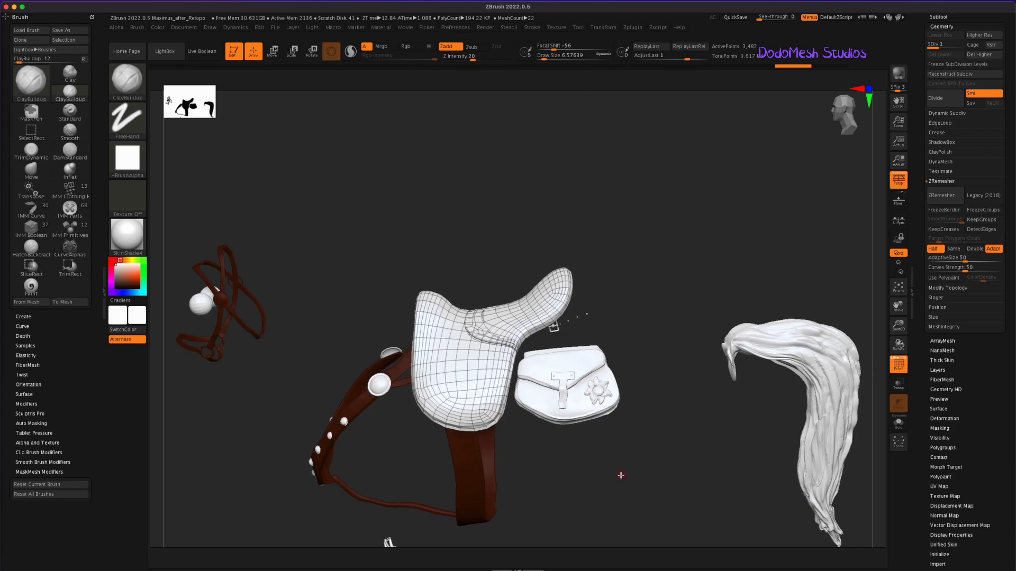
Step: ZRemesh the saddle at the same polygon count and return to subdivision level 3
left_click(898, 366)
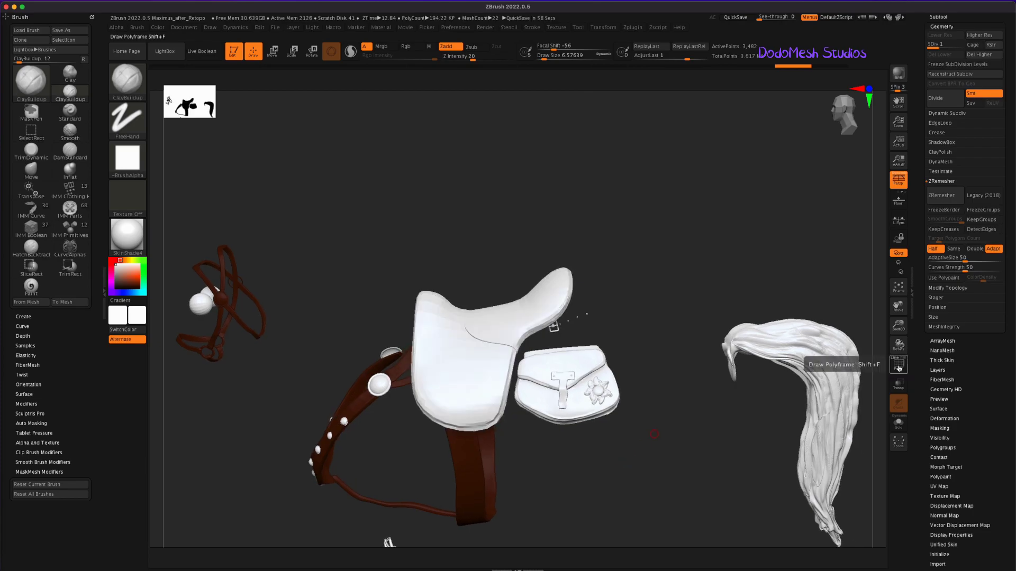
left_click(898, 363)
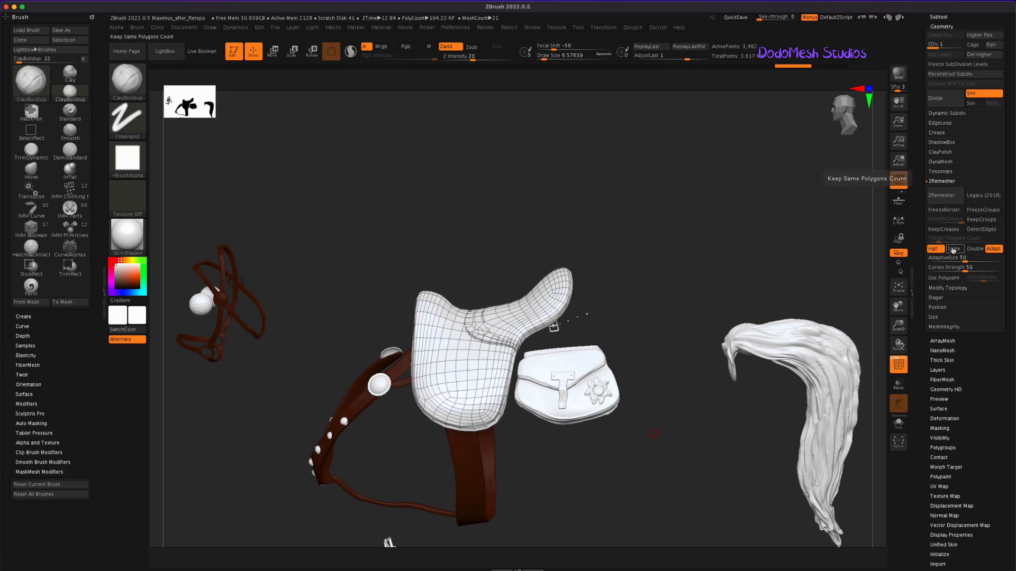
left_click(953, 249)
left_click(946, 196)
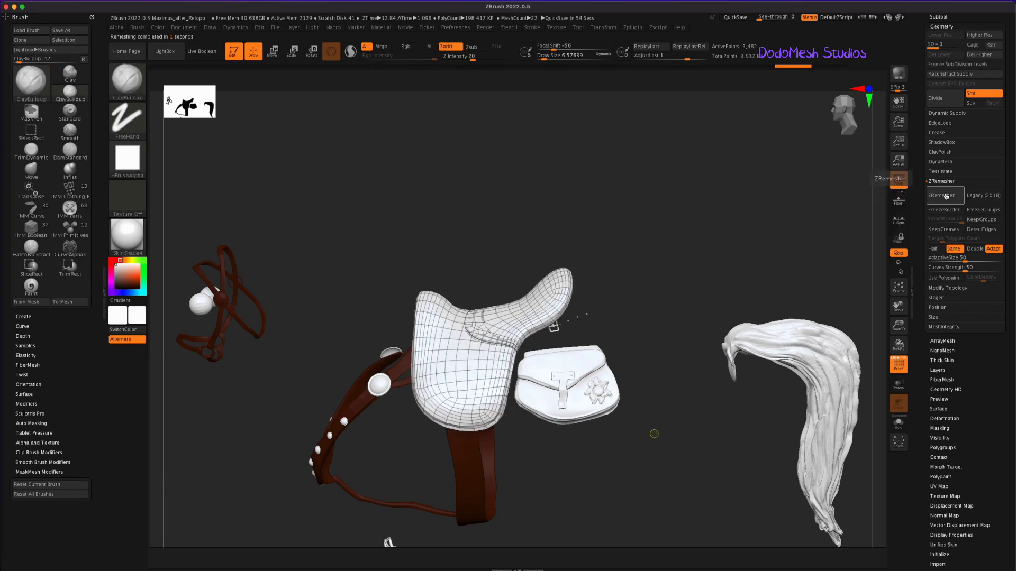
left_click(898, 364)
key("d")
key("d")
left_click_drag(613, 497, 588, 500)
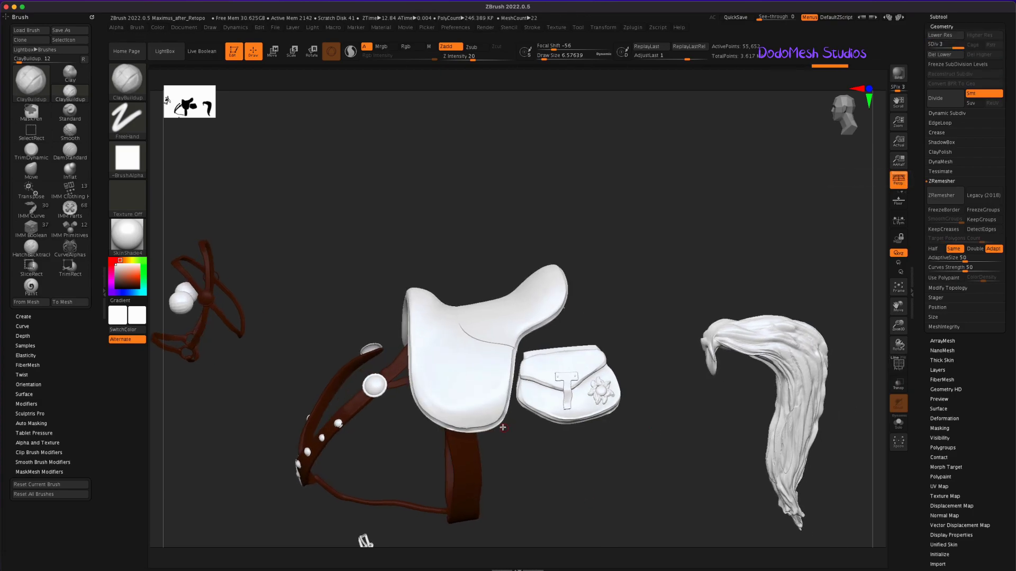
Step: Raise the brush Draw Size to about 18.5 and smooth along the saddle surface
key("shift")
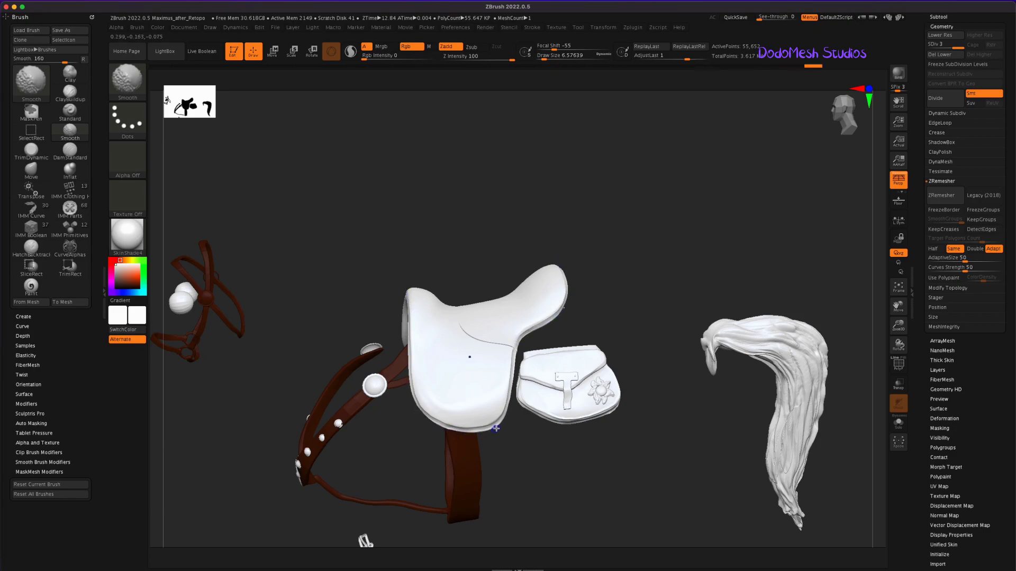
key("shift")
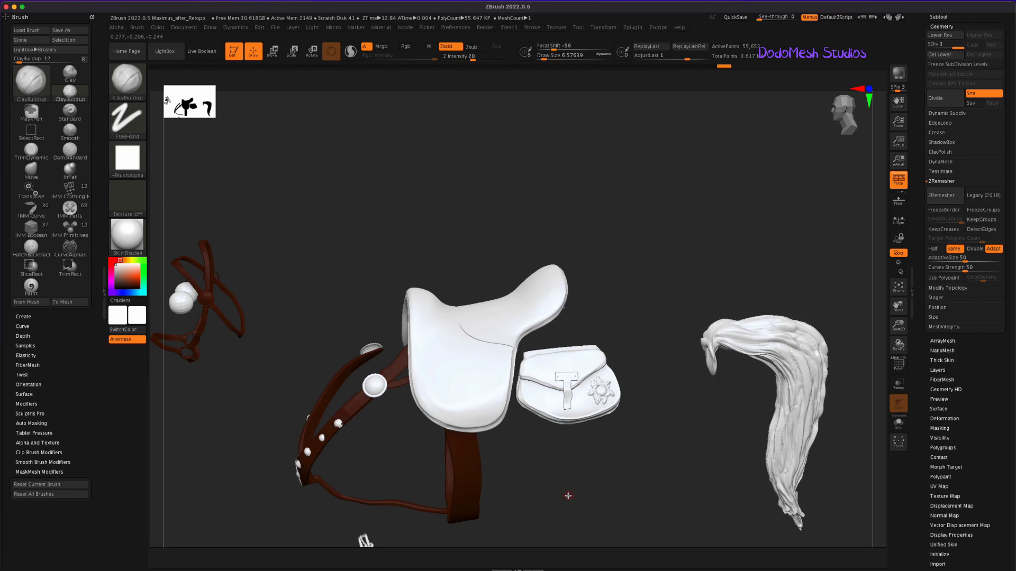
left_click_drag(565, 500, 570, 476)
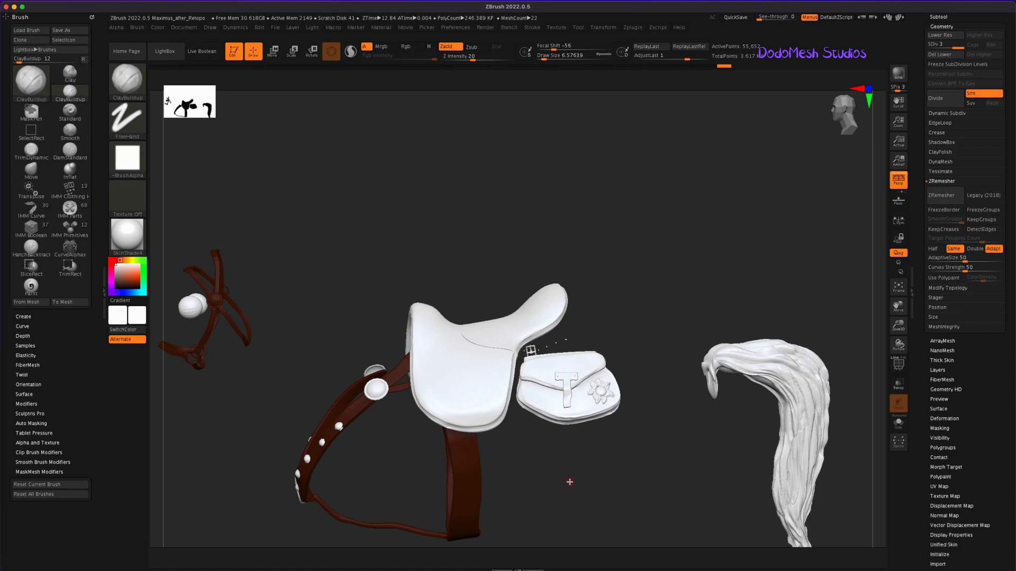
left_click_drag(568, 490, 565, 491)
mouse_move(661, 402)
left_mouse_down()
mouse_move(642, 452)
mouse_move(650, 427)
left_mouse_up()
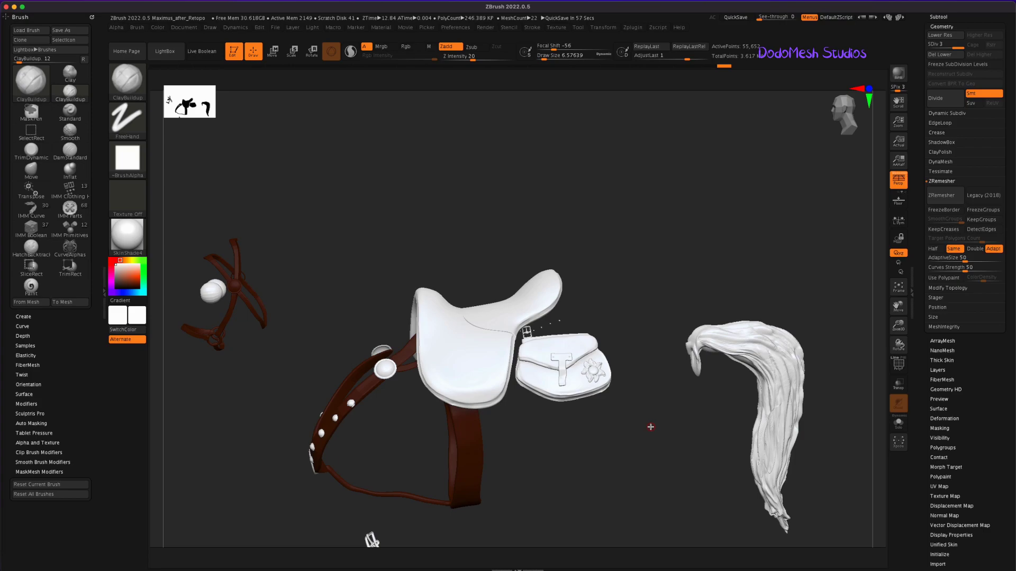
left_click_drag(545, 56, 552, 56)
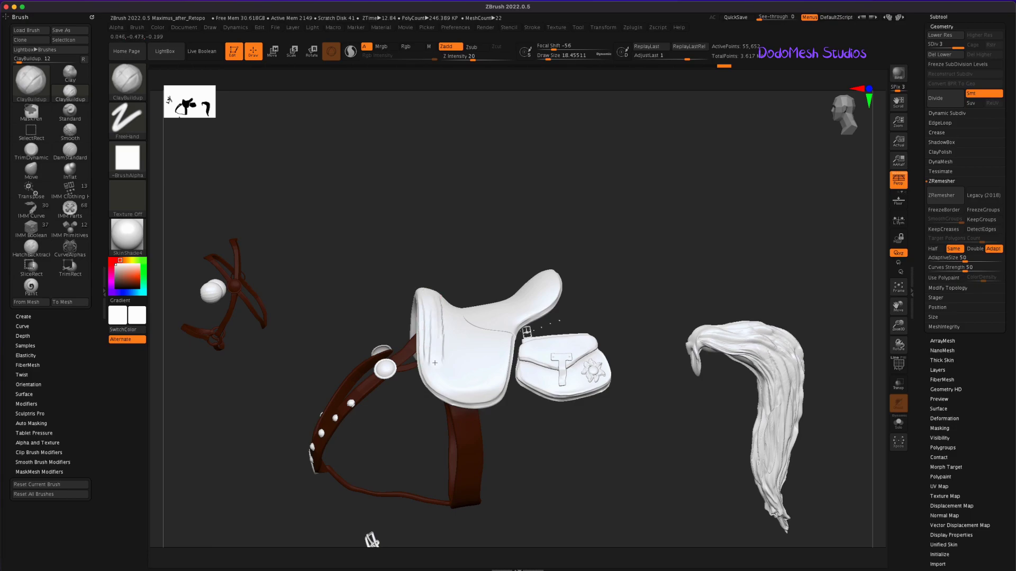
key("shift")
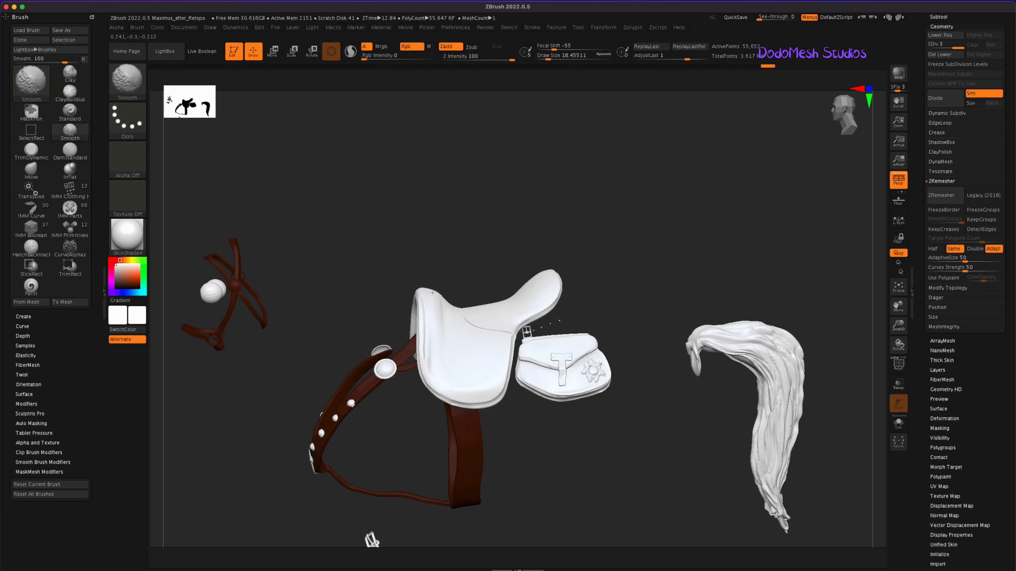
left_click_drag(432, 353, 458, 372, "shift")
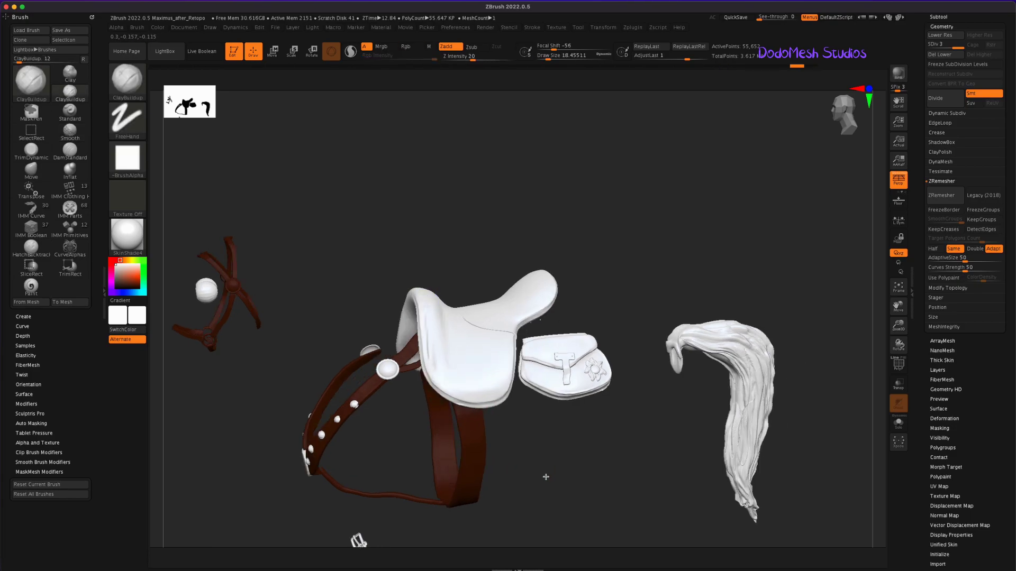
left_click_drag(545, 476, 551, 471)
Step: Shrink the brush to about 8.4 and smooth further areas of the saddle seat
key("shift")
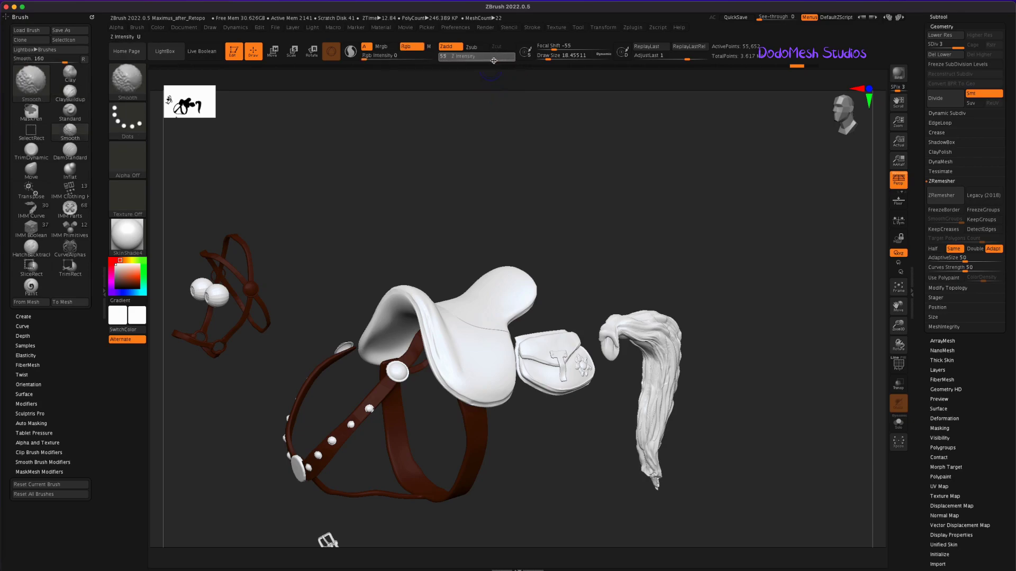
mouse_move(537, 475)
left_mouse_down()
mouse_move(548, 468)
mouse_move(476, 494)
mouse_move(623, 478)
mouse_move(658, 500)
mouse_move(607, 480)
mouse_move(597, 444)
left_mouse_up()
key("bracketleft")
key("bracketleft")
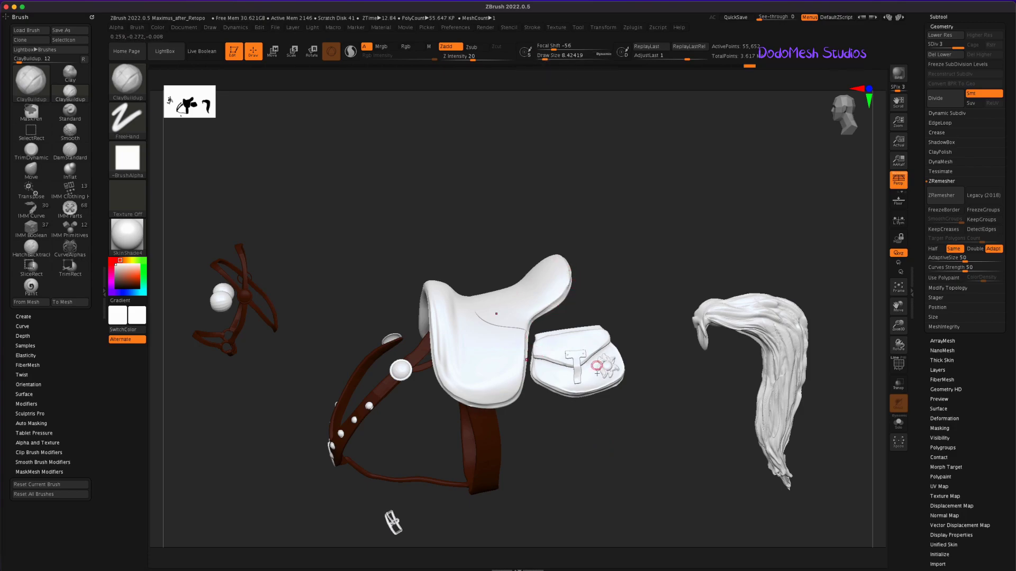
left_click_drag(534, 471, 571, 474)
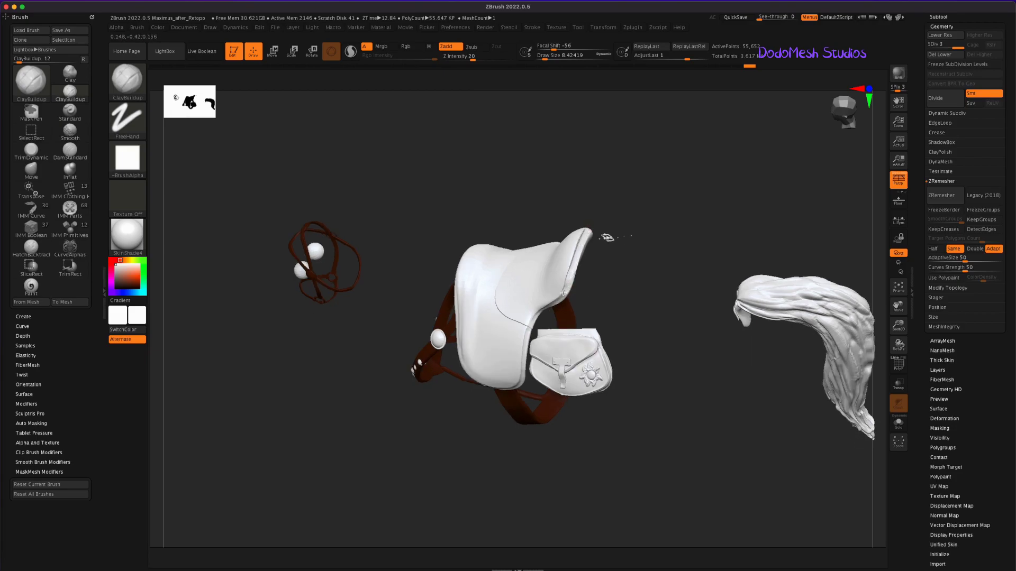
key("shift")
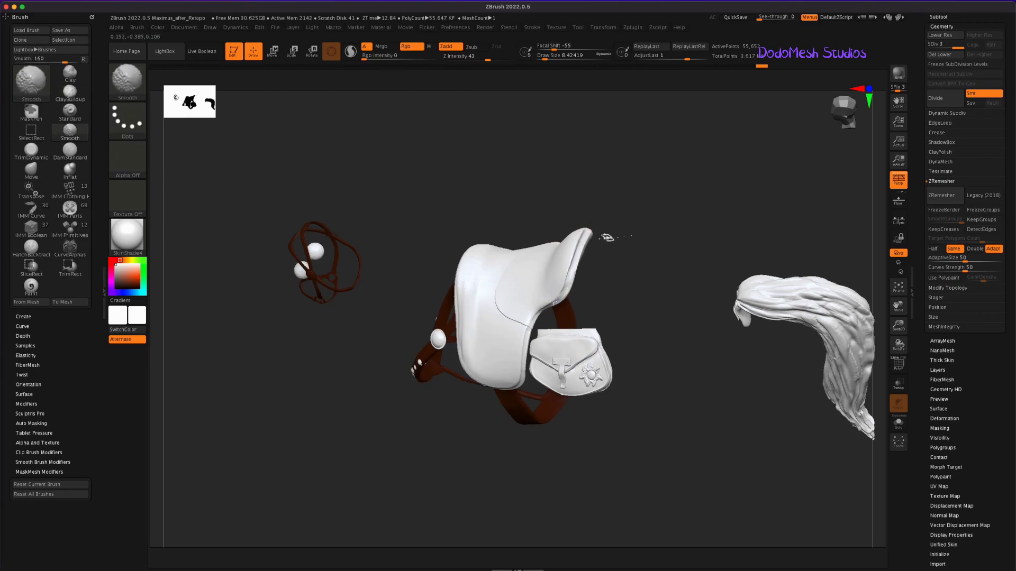
key("shift")
mouse_move(572, 444)
left_mouse_down()
mouse_move(677, 356)
mouse_move(658, 411)
mouse_move(650, 401)
left_mouse_up()
mouse_move(611, 448)
left_mouse_down()
mouse_move(615, 460)
mouse_move(611, 450)
left_mouse_up()
key("shift")
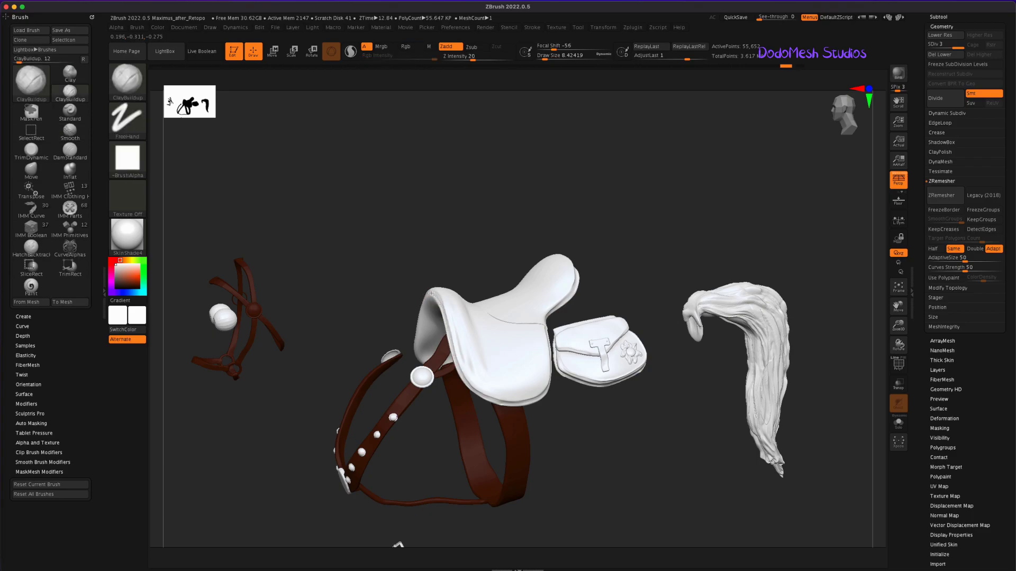
key("shift")
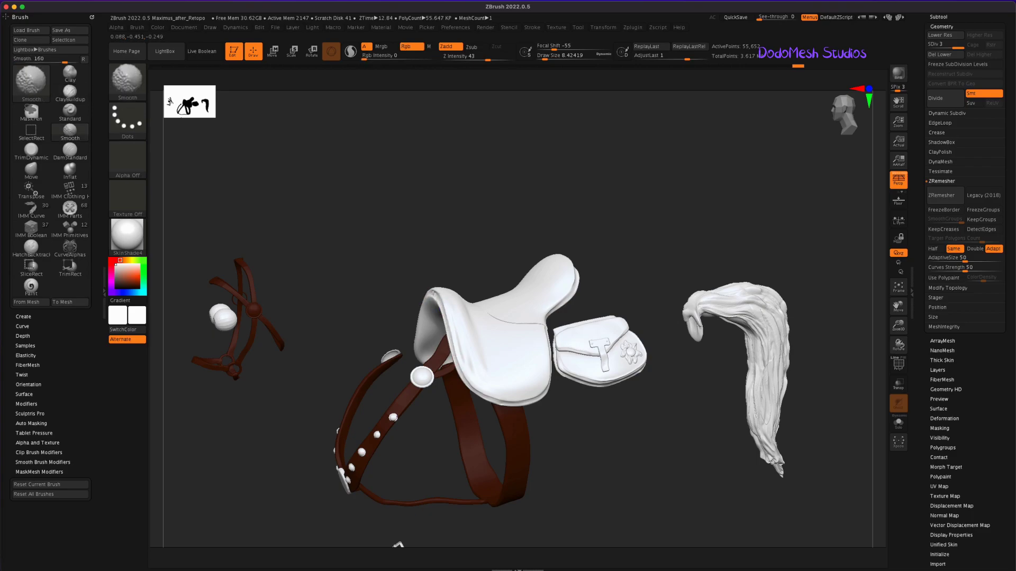
left_click_drag(614, 460, 630, 478)
Step: Save the project over Maximus_after_Retopo.ZPR, confirming the overwrite
key("ctrl+s")
key("Return")
left_click(529, 233)
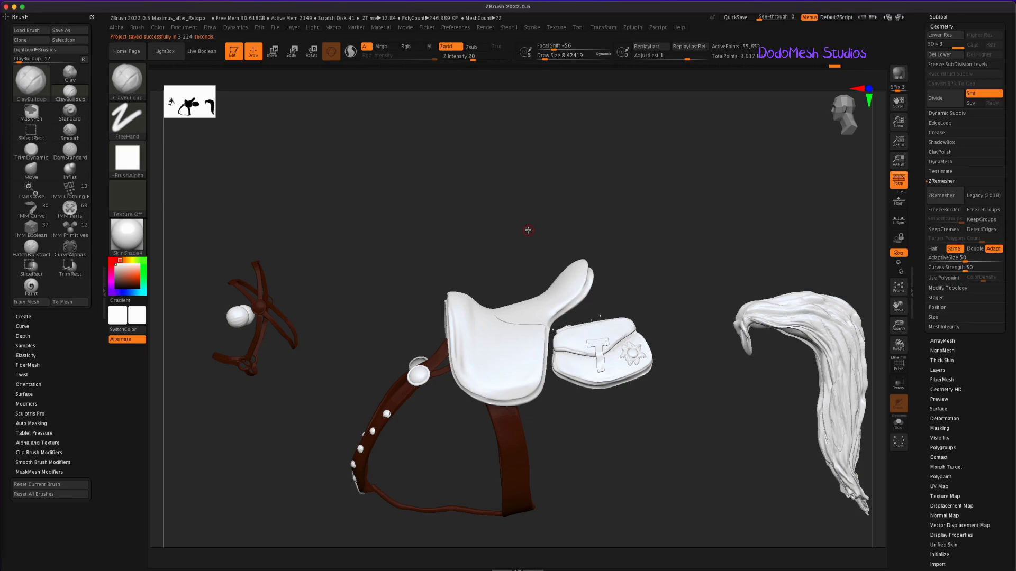
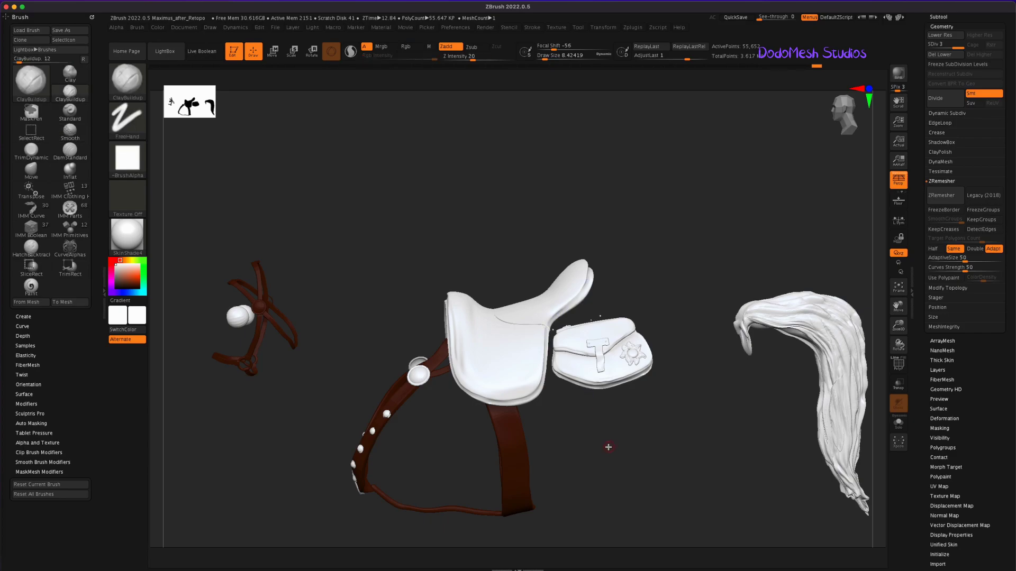
Step: Pick the Move brush and isolate the saddle from the other parts
left_click_drag(603, 409, 585, 445)
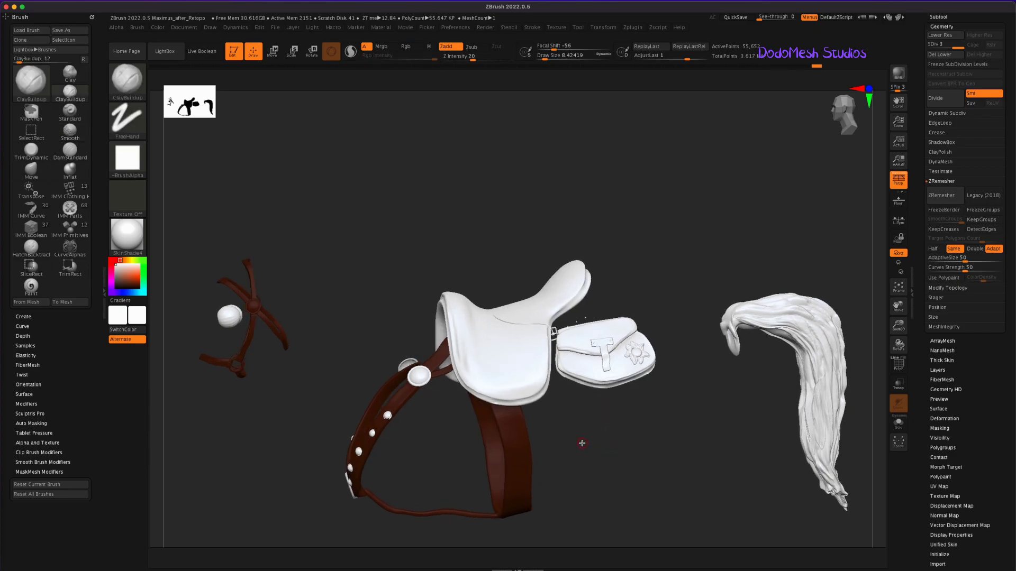
left_click(30, 173)
left_click_drag(468, 395, 458, 380)
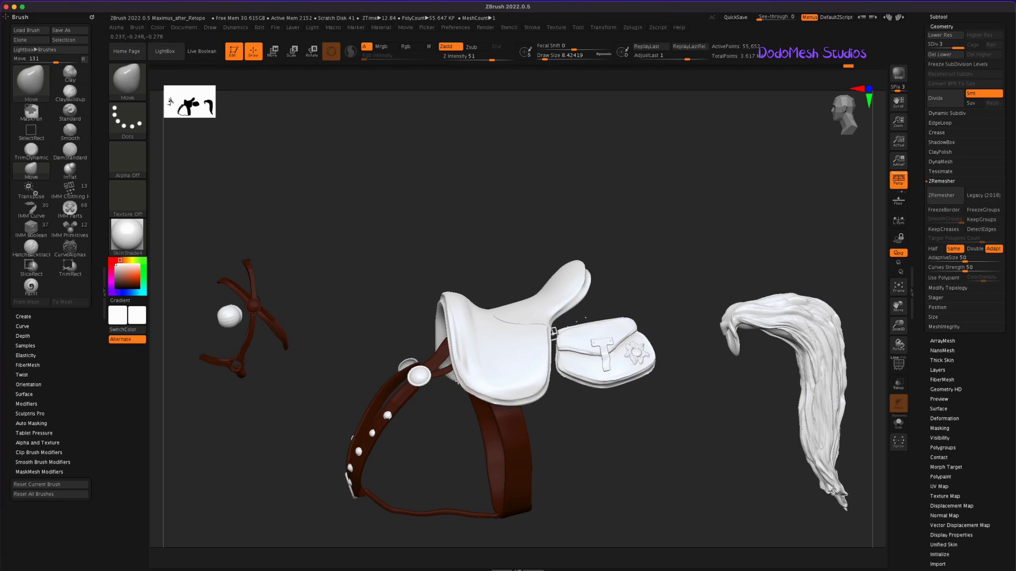
mouse_move(585, 456)
left_mouse_down()
mouse_move(612, 427)
mouse_move(665, 408)
mouse_move(678, 476)
mouse_move(483, 349)
left_mouse_up()
left_click(464, 345)
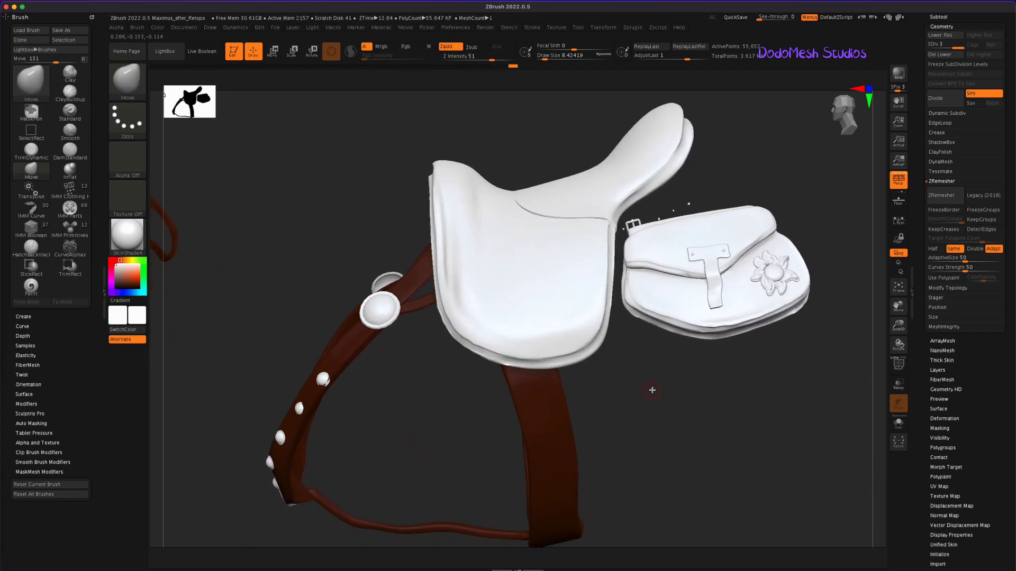
left_click(661, 420, "ctrl+shift")
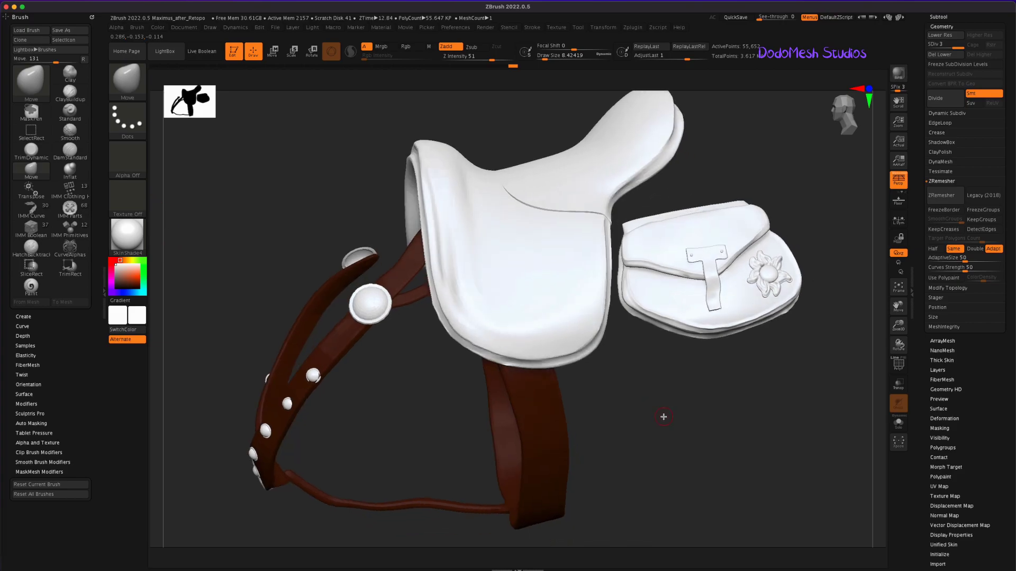
left_click(419, 218, "ctrl+shift")
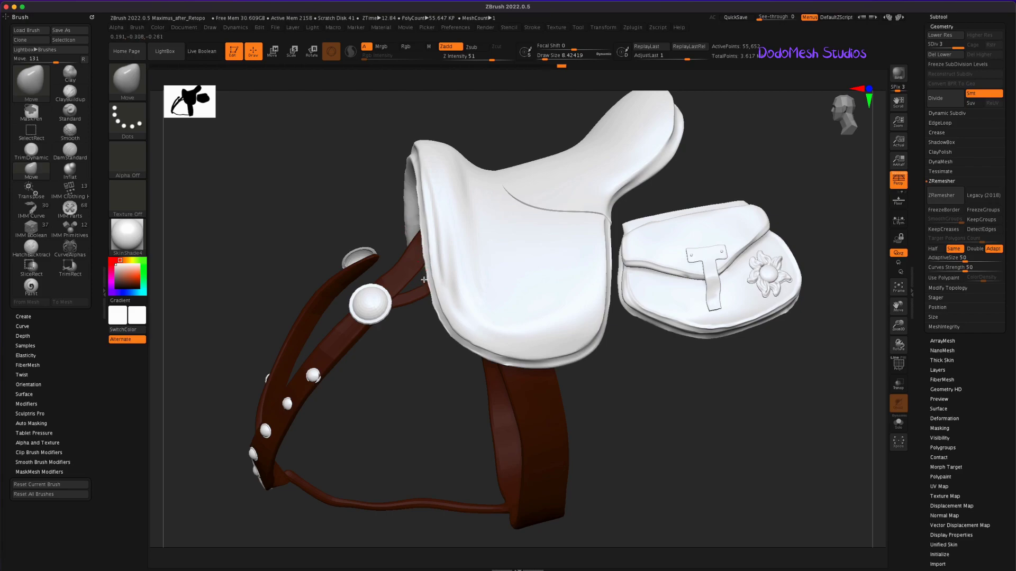
left_click_drag(461, 343, 687, 428)
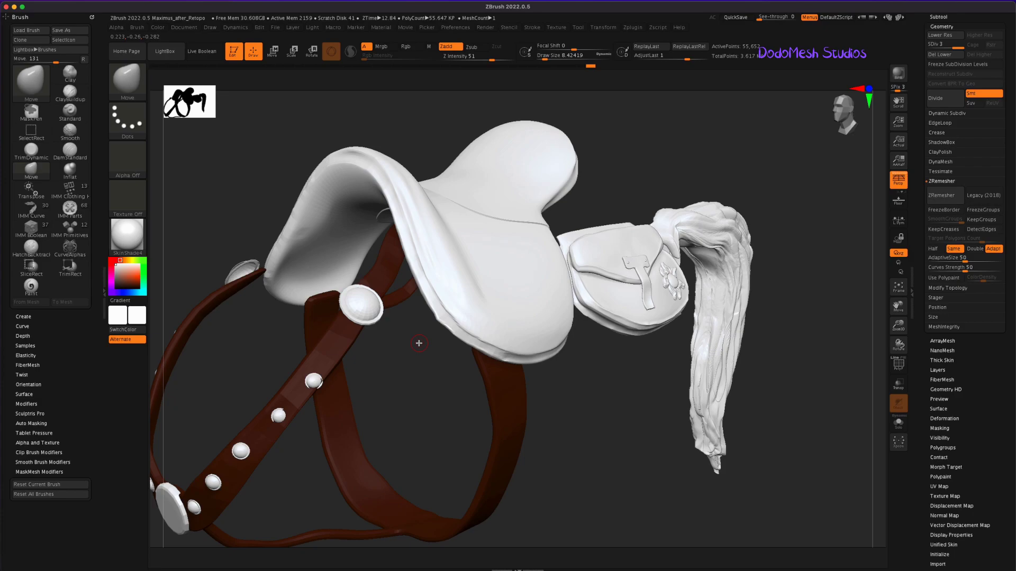
Step: Build a raised ClayBuildup ridge along the saddle's inner edge and smooth it
left_click(70, 94)
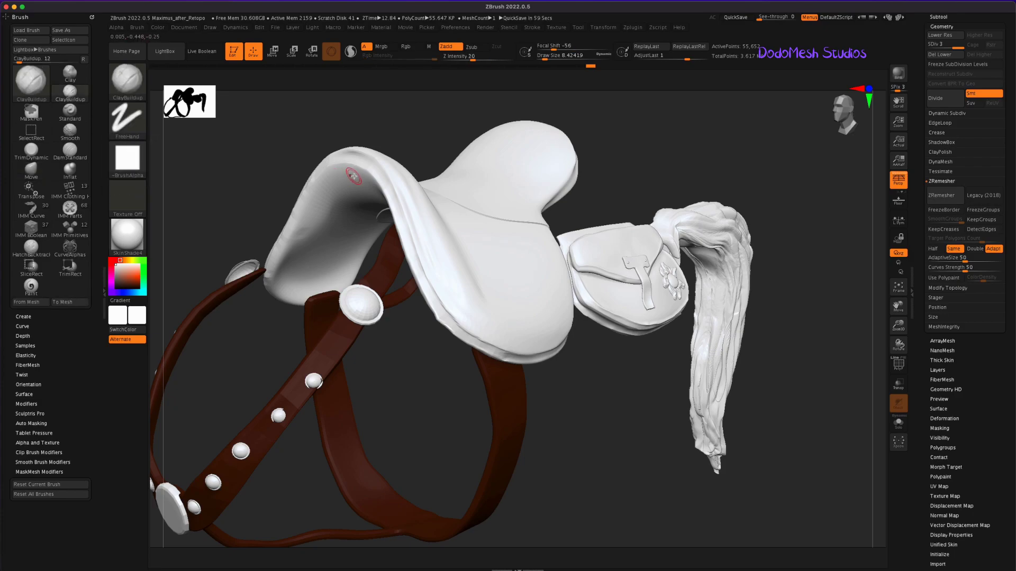
left_click_drag(338, 172, 306, 294)
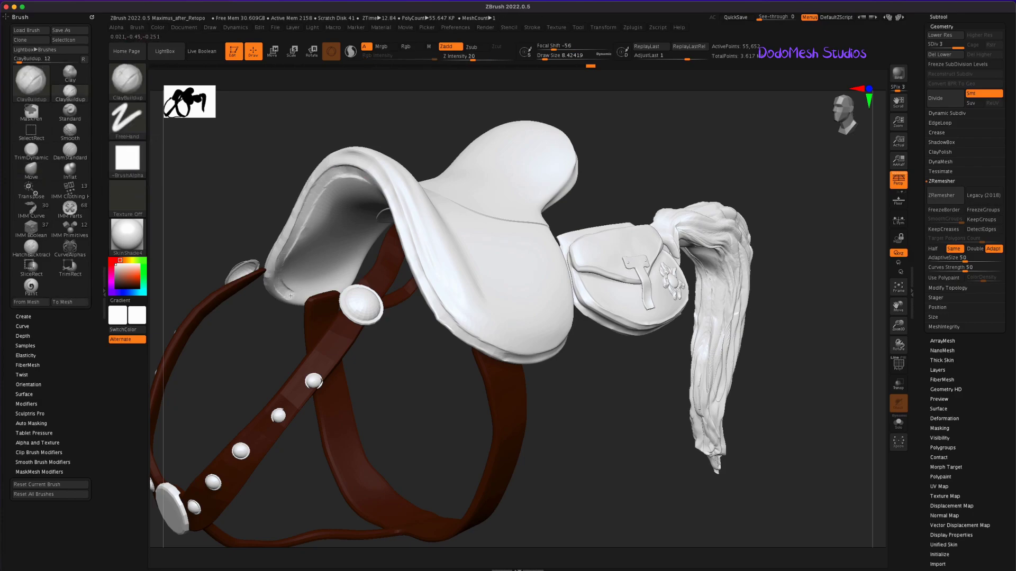
left_click_drag(425, 437, 320, 272)
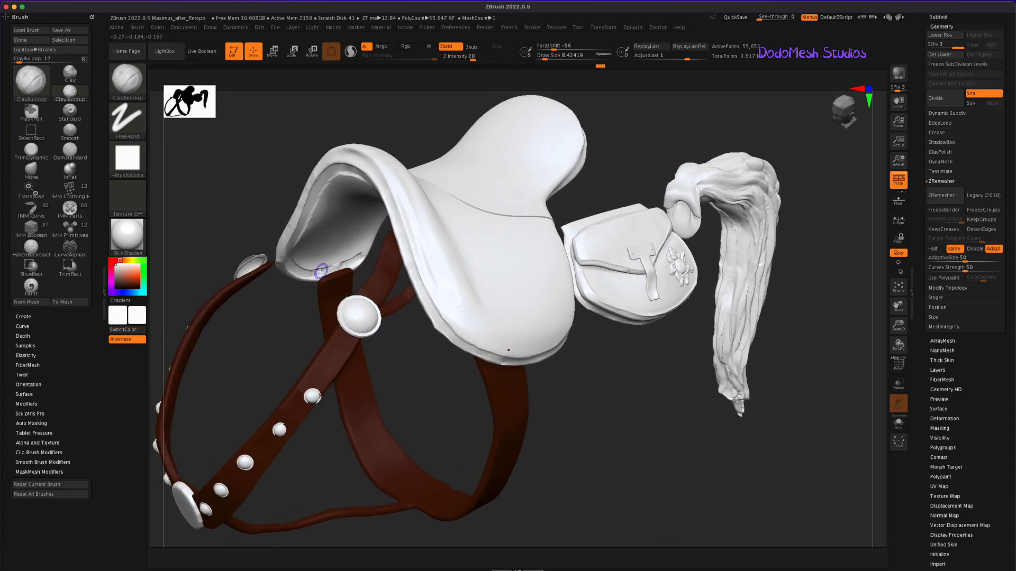
key("shift")
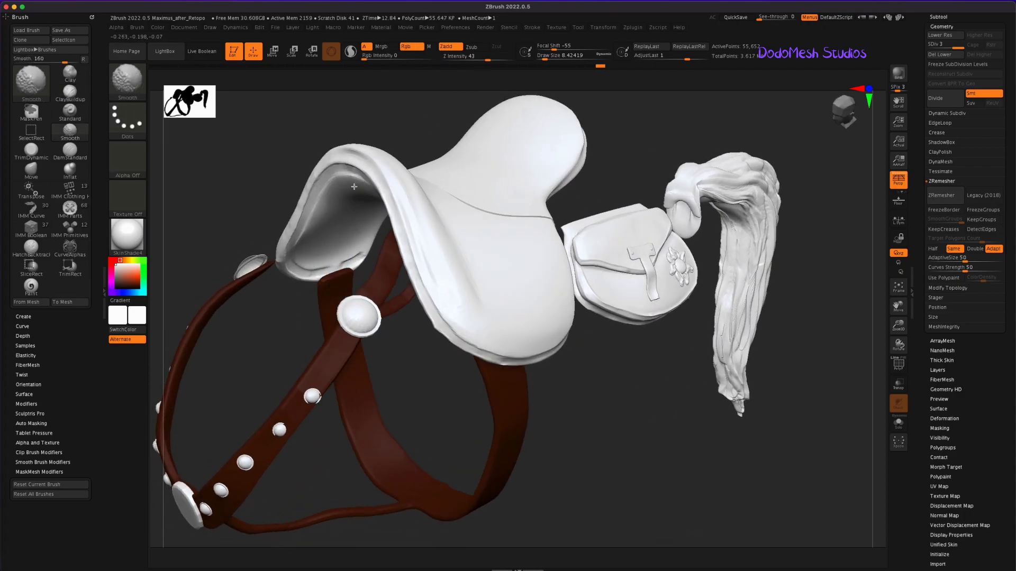
mouse_move(598, 445)
left_mouse_down()
mouse_move(637, 423)
mouse_move(533, 120)
left_mouse_up()
Step: Subdivide the saddle one level higher and smooth the rim from several angles
key("ctrl+d")
key("shift")
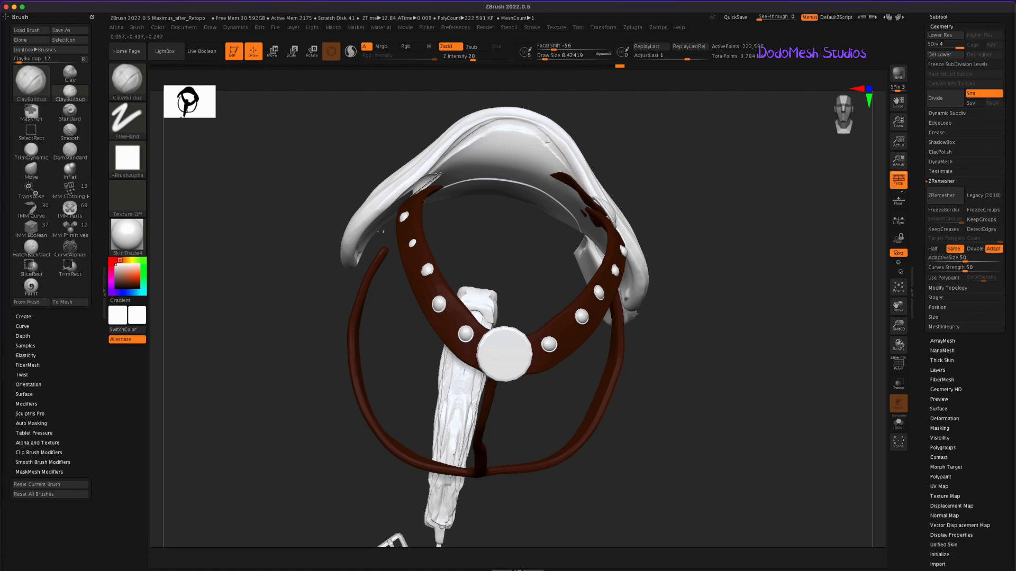
key("shift")
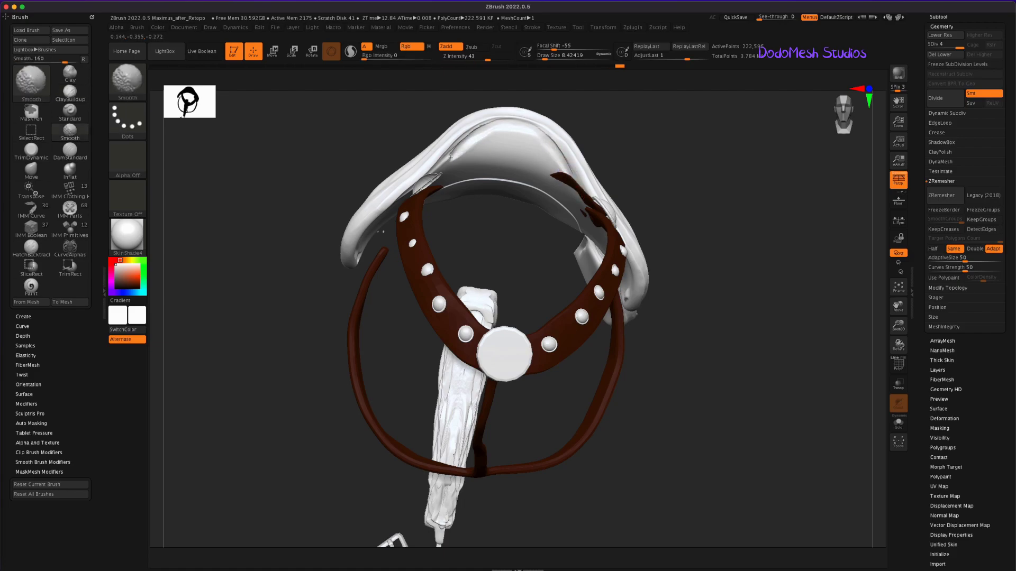
left_click_drag(712, 215, 725, 199)
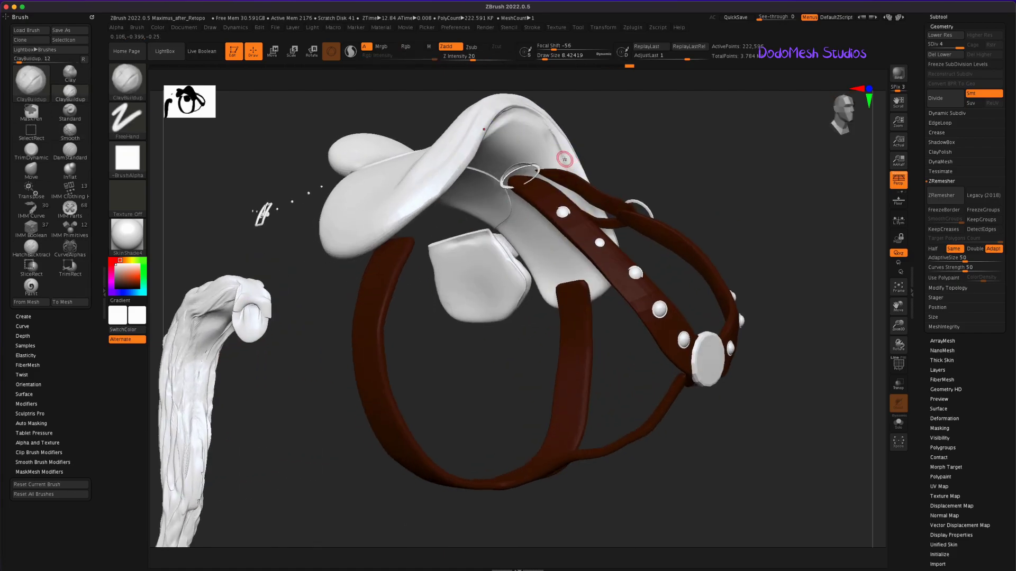
left_click_drag(769, 422, 750, 369)
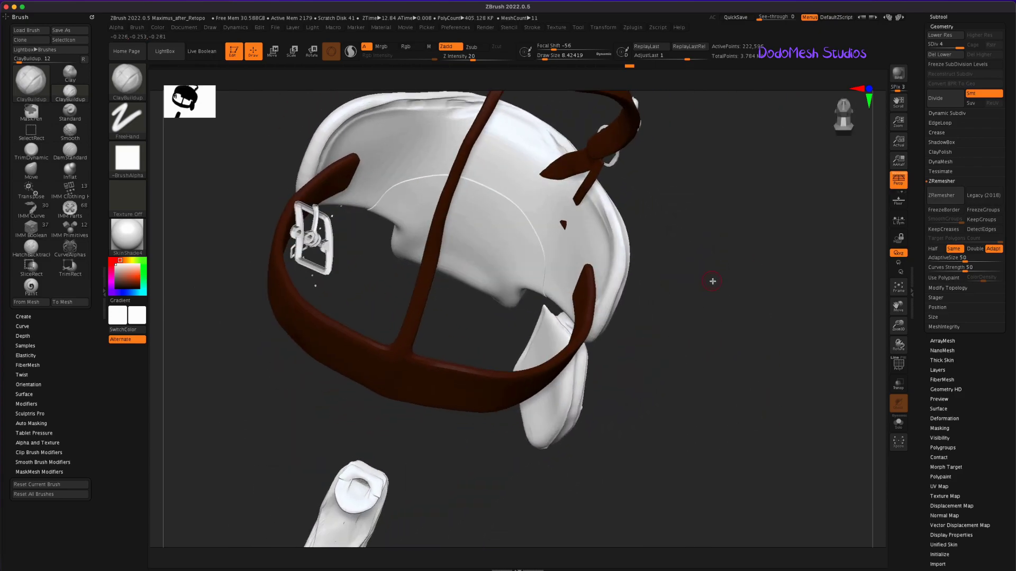
left_click_drag(706, 279, 706, 256)
key("shift")
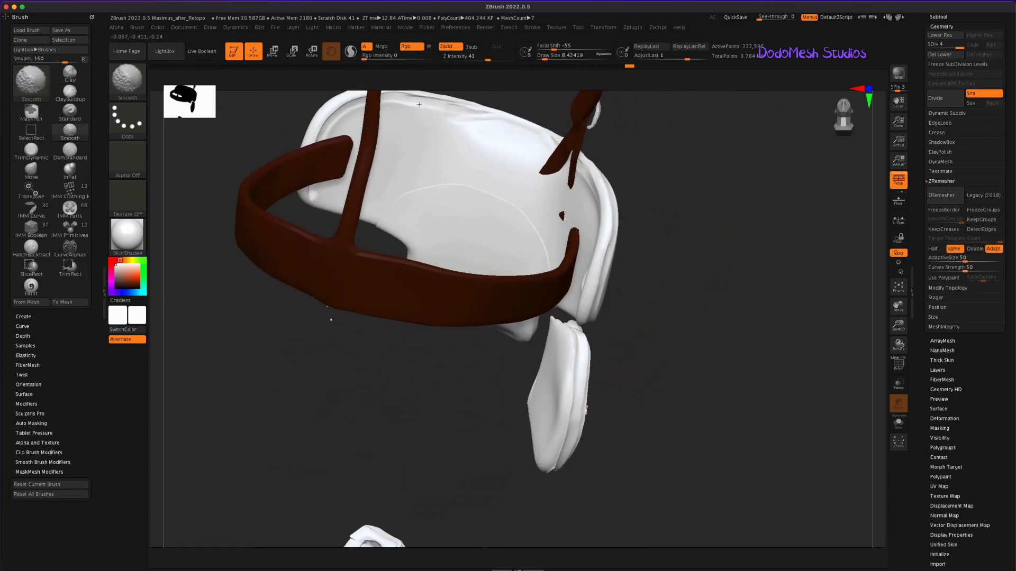
mouse_move(601, 270)
left_mouse_down()
mouse_move(711, 311)
mouse_move(757, 249)
left_mouse_up()
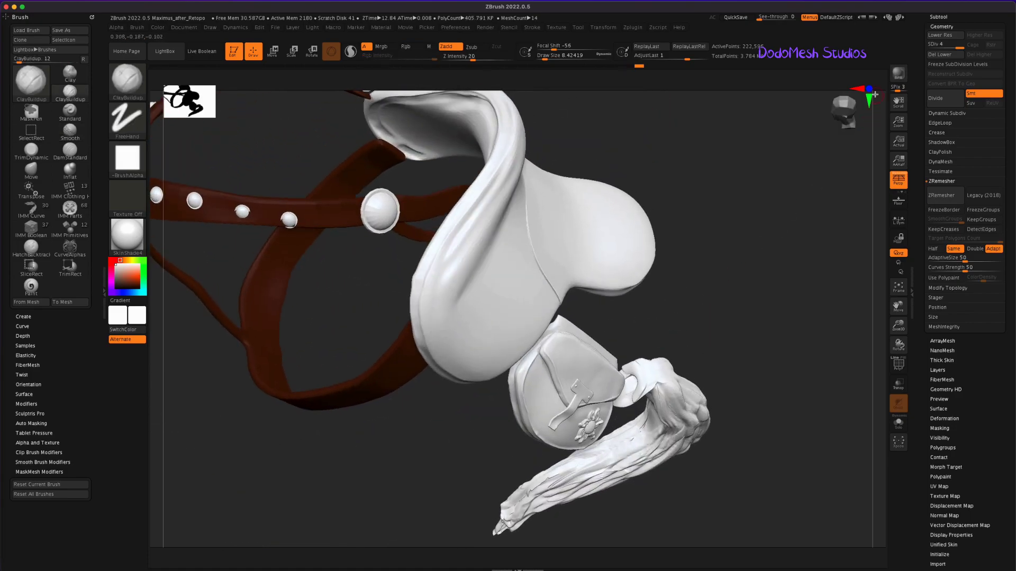
left_click_drag(875, 102, 717, 424)
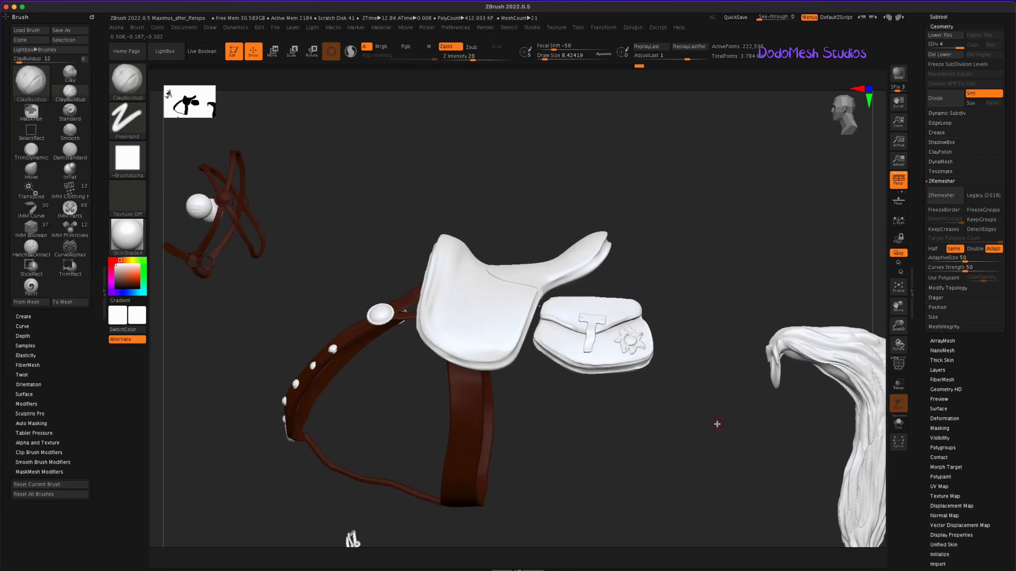
left_click_drag(615, 460, 619, 463)
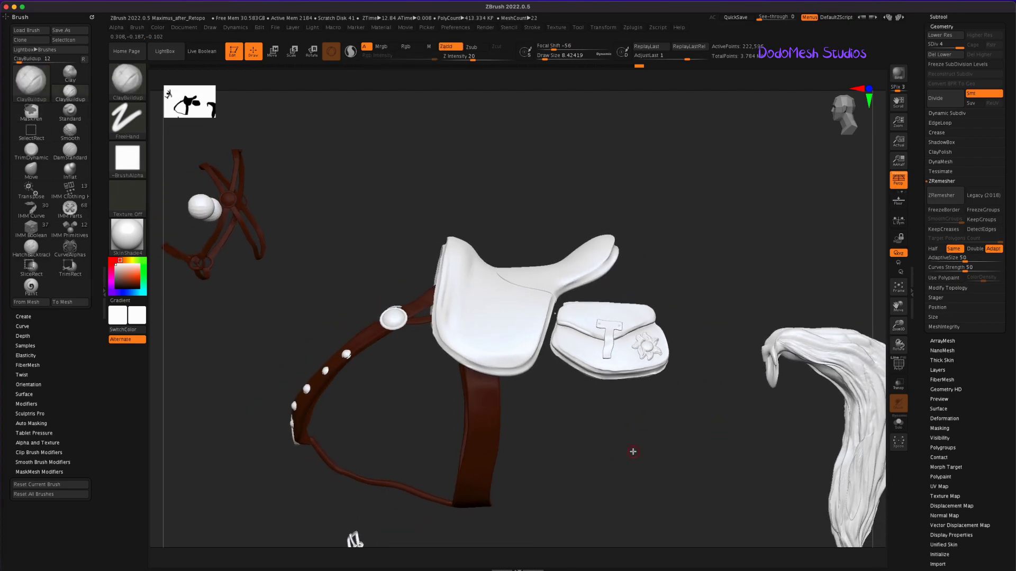
Step: Rename the saddle subtool to Saddle_two_parts
left_click(939, 17)
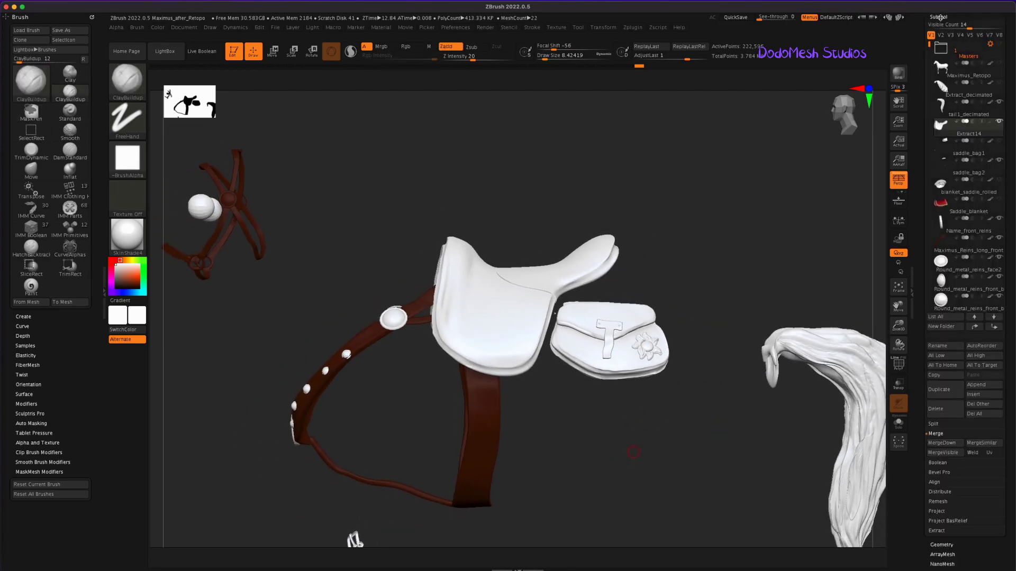
left_click(939, 347)
type("Saddle_tw")
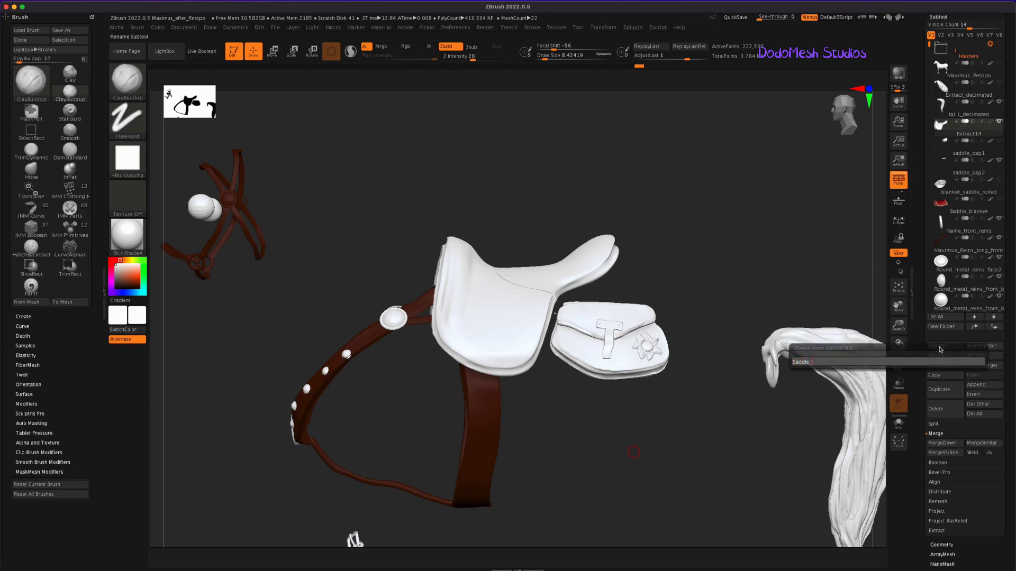
type("o_parts")
key("Return")
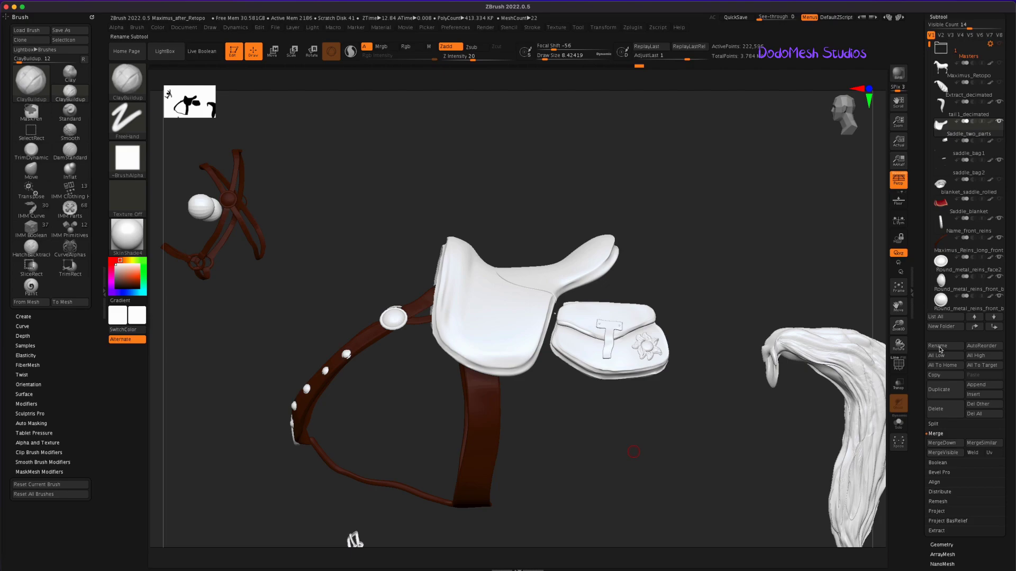
Step: Save the project, replacing the existing file
key("ctrl+s")
left_click(647, 268)
key("Return")
Step: Duplicate the saddle as Saddle_two_parts1 and drop the copy to its lowest subdivision level
left_click(939, 391)
left_click(942, 545)
left_click_drag(957, 44, 929, 44)
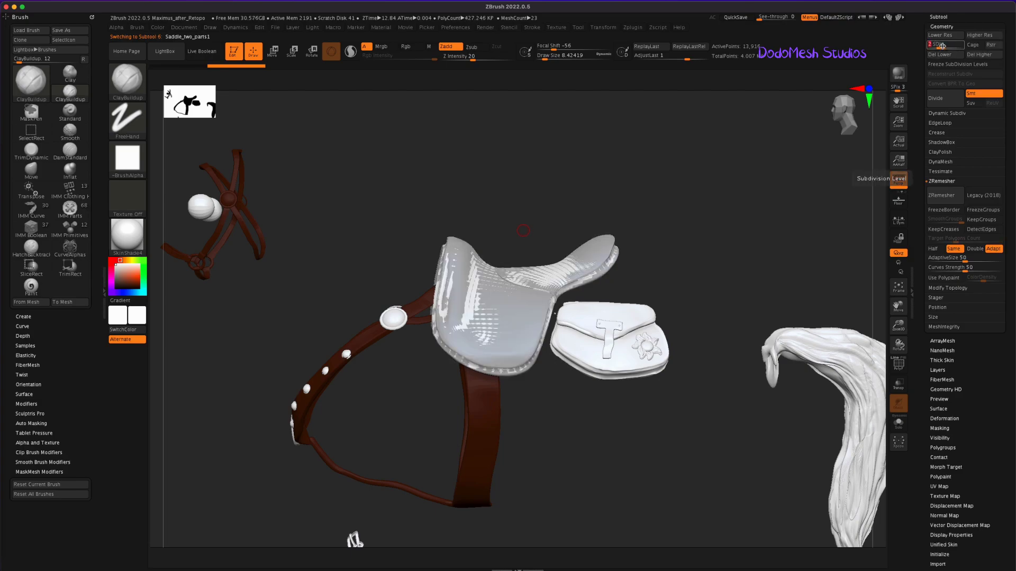
left_click(938, 18)
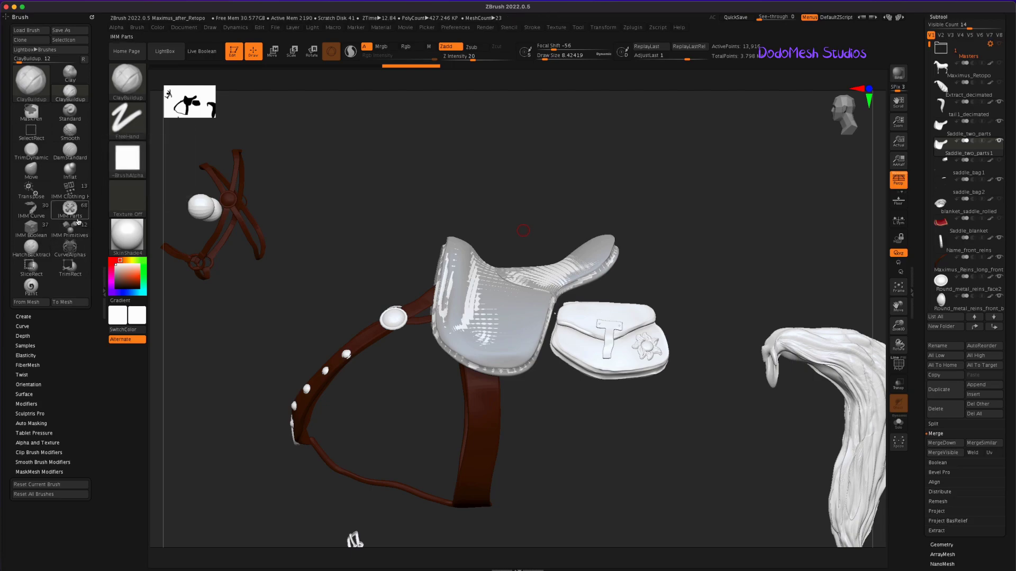
left_click(69, 190)
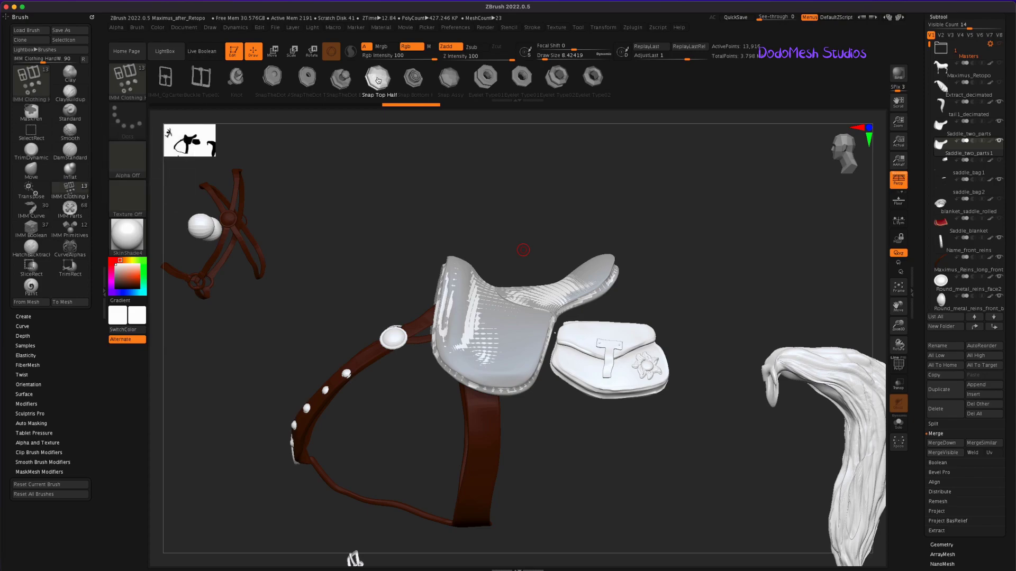
Step: Shrink the brush to about 4.3 and insert a small stud on the saddle edge
mouse_move(574, 435)
left_mouse_down()
mouse_move(607, 469)
mouse_move(540, 411)
left_mouse_up()
left_click_drag(552, 55, 543, 55)
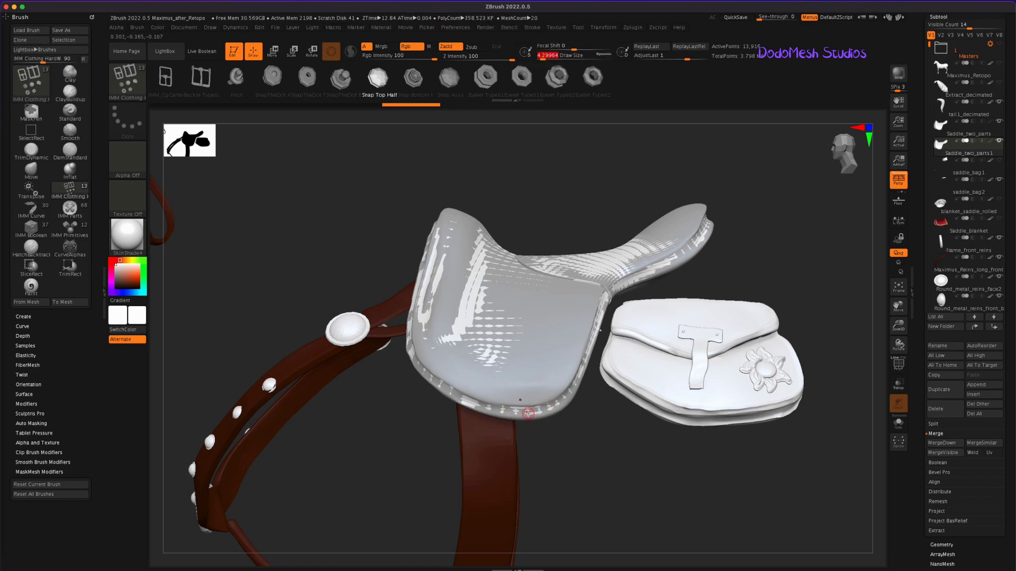
key("Return")
left_click(531, 411)
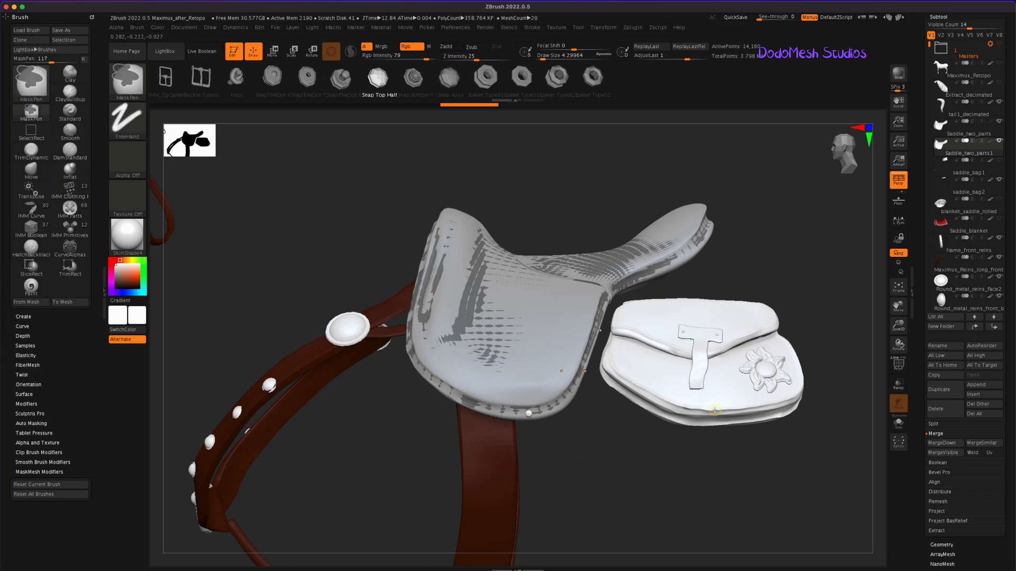
Step: Frame the saddle and bridle in view and make Saddle_two_parts the active subtool
key("f")
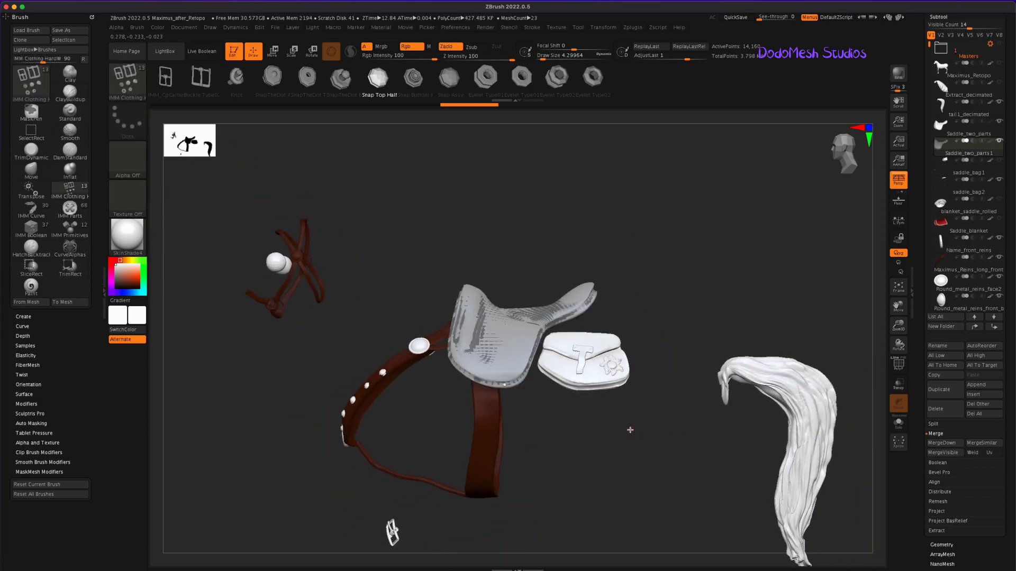
left_click_drag(675, 419, 636, 400, "alt")
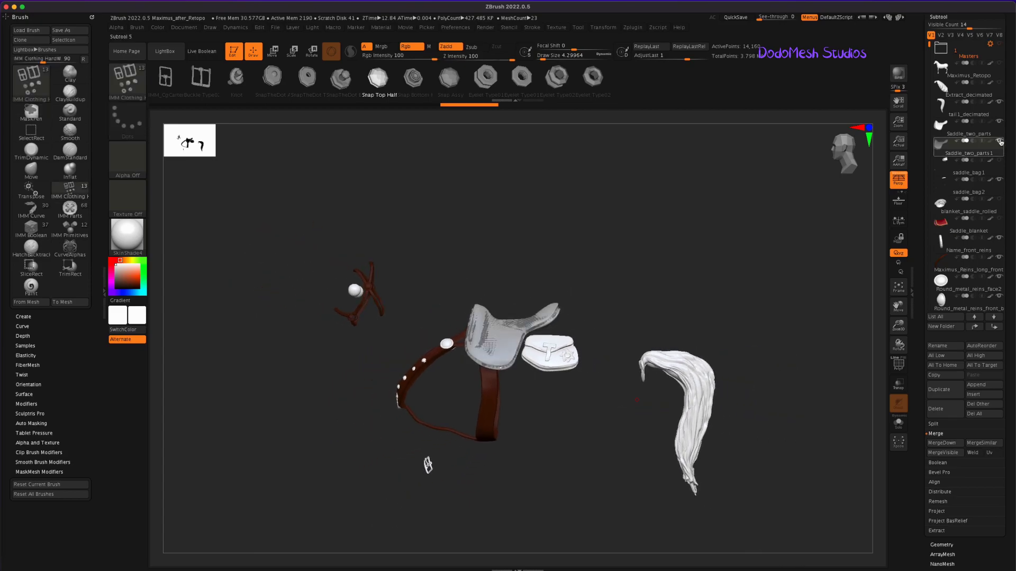
left_click(968, 127)
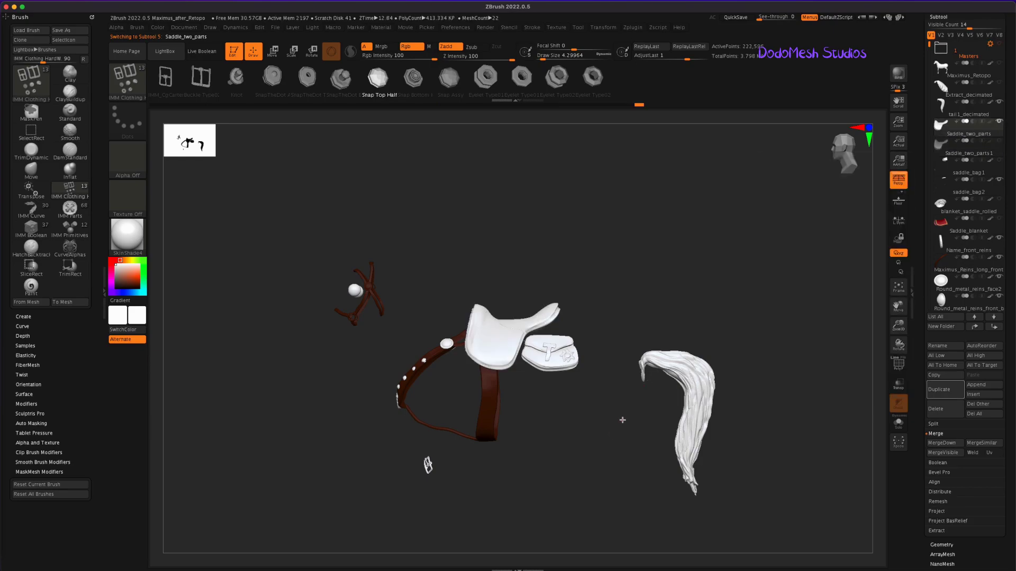
left_click(968, 153)
mouse_move(582, 431)
right_mouse_down("ctrl")
mouse_move(638, 420)
mouse_move(467, 398)
right_mouse_up("ctrl")
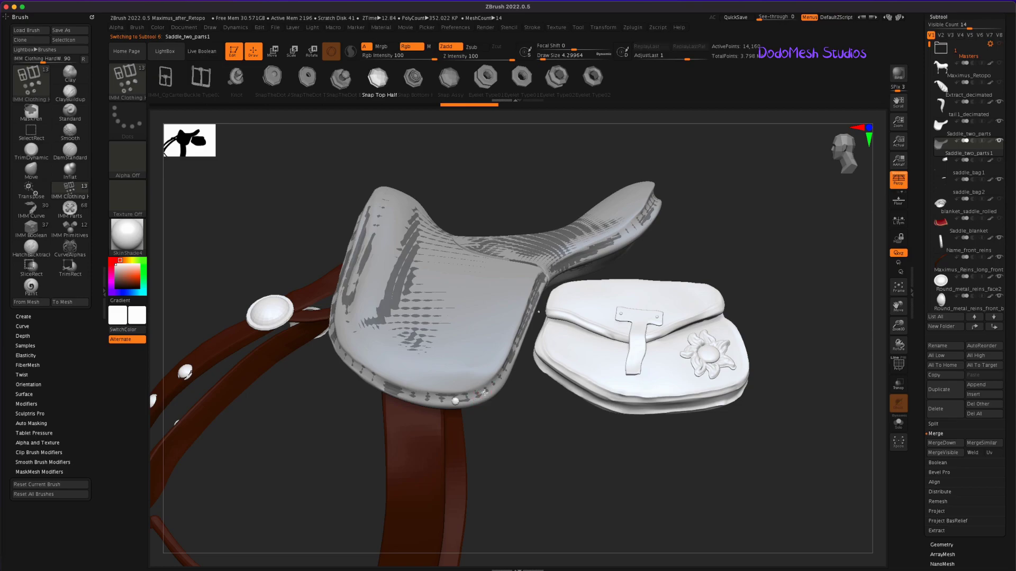
left_click_drag(583, 485, 509, 486)
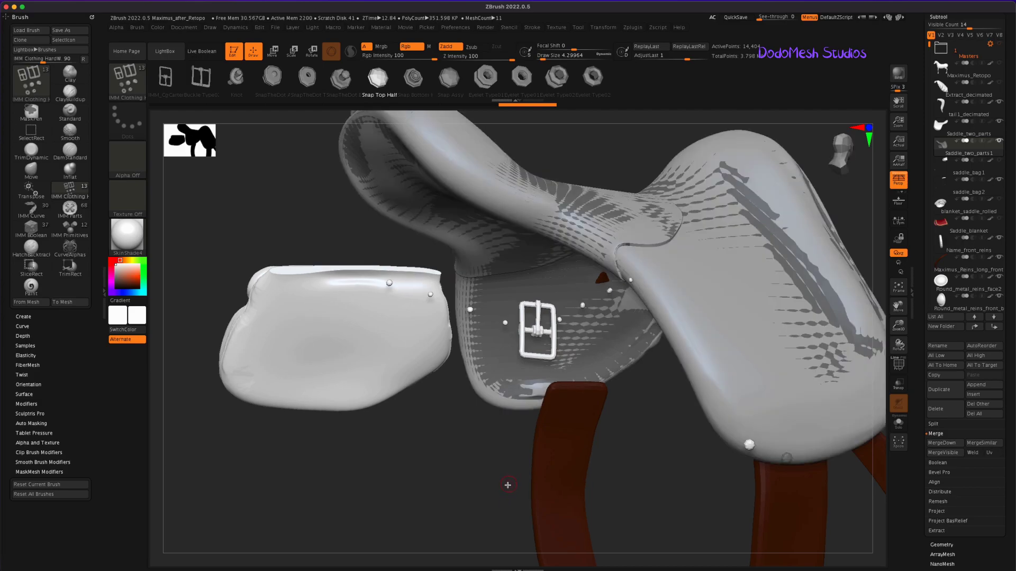
left_click_drag(500, 496, 551, 501)
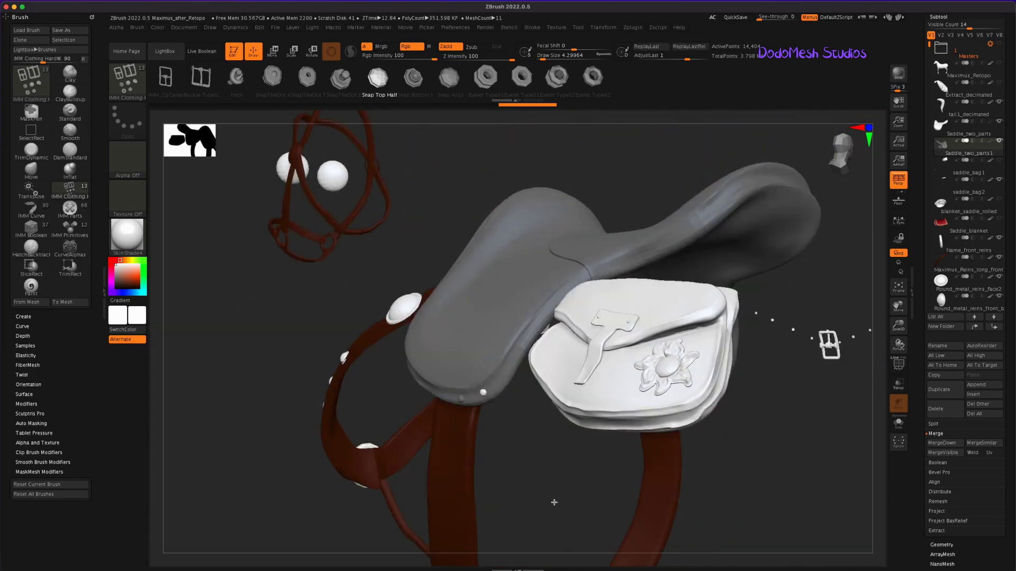
left_click_drag(687, 407, 624, 496)
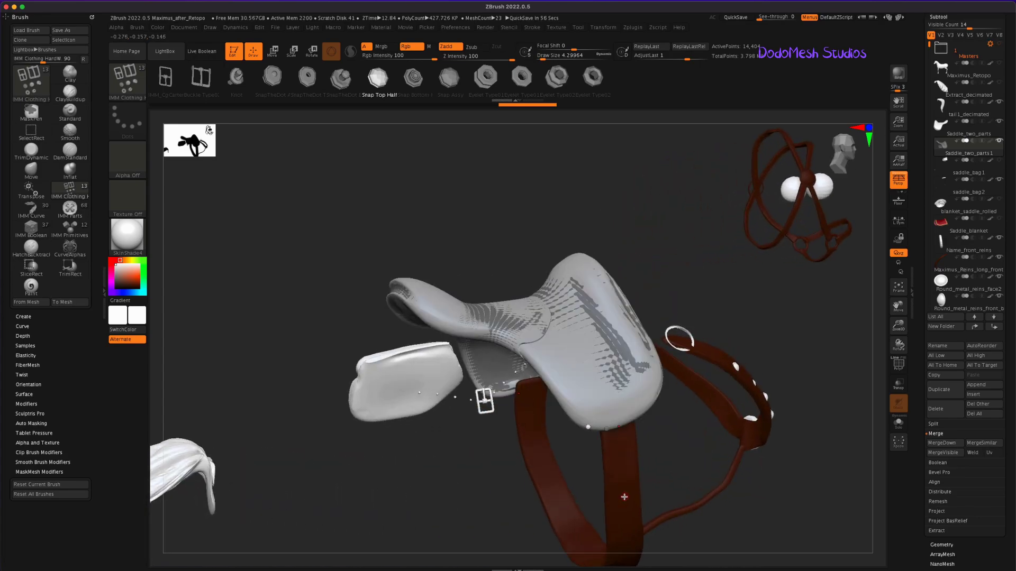
left_click(625, 497, "alt")
mouse_move(624, 497)
left_mouse_down()
mouse_move(683, 476)
mouse_move(705, 444)
mouse_move(706, 403)
left_mouse_up()
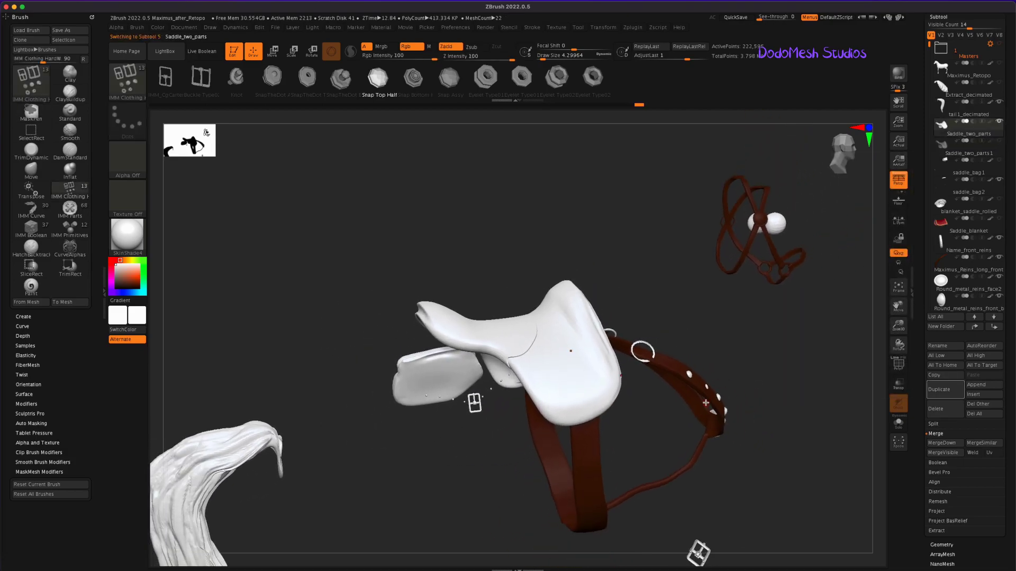
left_click(78, 87)
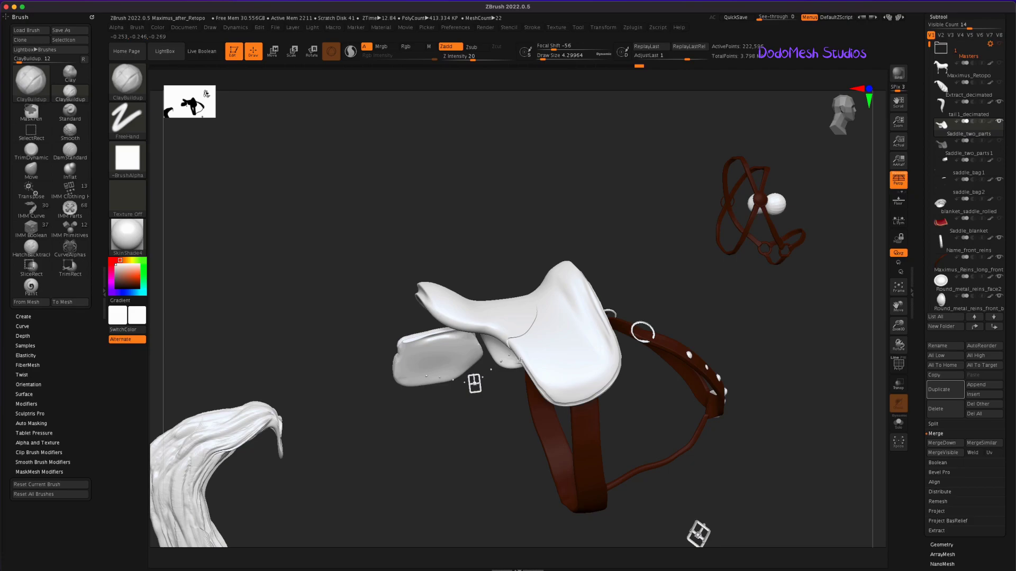
Step: Enlarge the ClayBuildup brush to about 7.5 and smooth the saddle surface
key("s")
left_click_drag(650, 414, 624, 370)
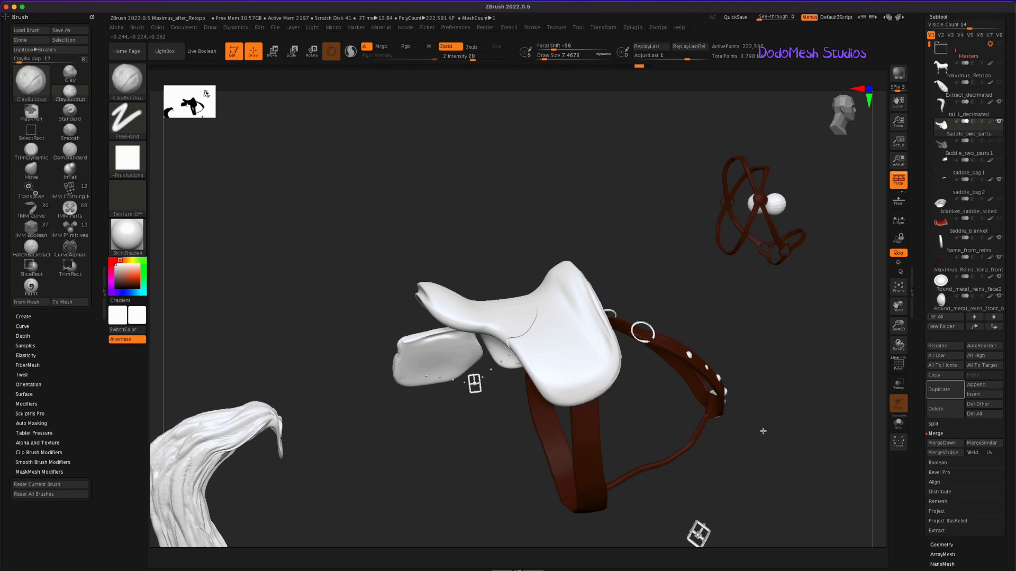
left_click_drag(766, 426, 668, 445)
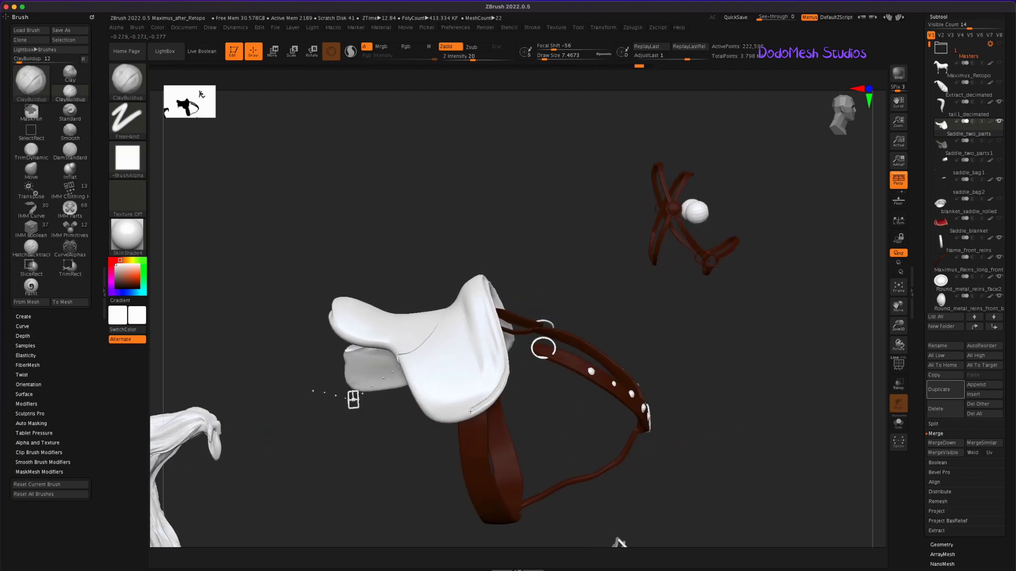
mouse_move(704, 339)
left_mouse_down()
mouse_move(695, 364)
mouse_move(708, 388)
mouse_move(680, 370)
mouse_move(686, 340)
left_mouse_up()
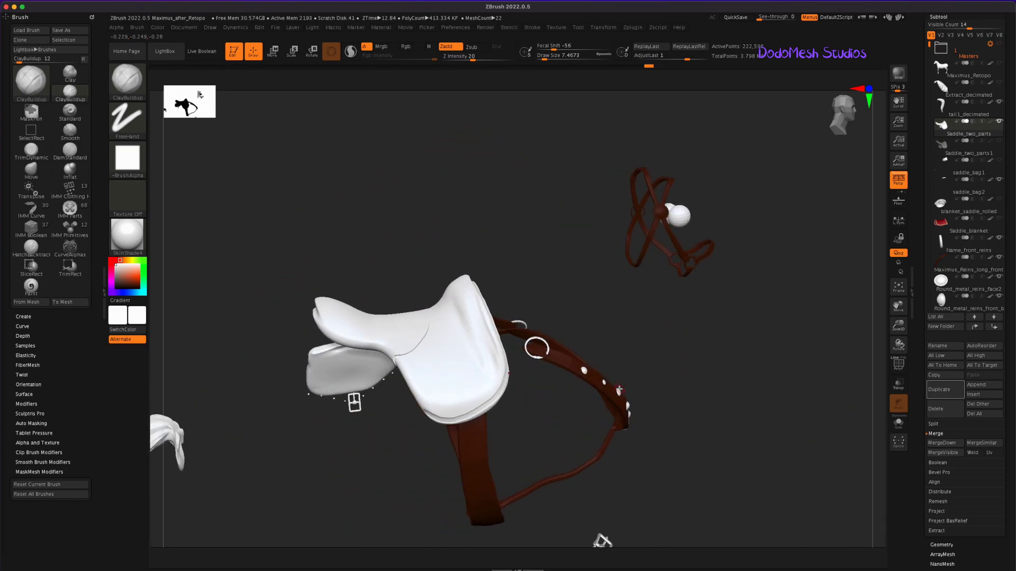
left_click_drag(619, 390, 506, 354)
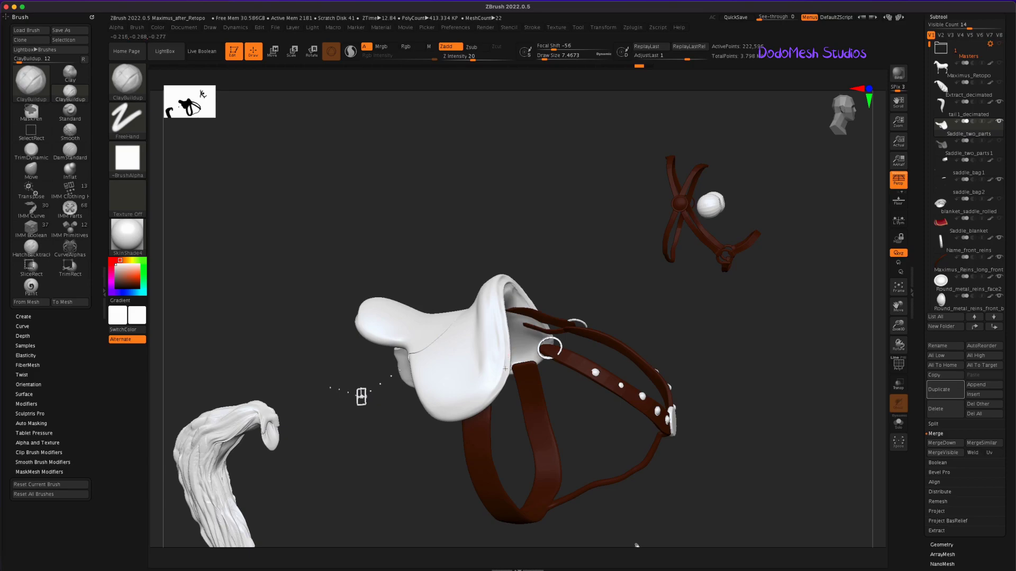
left_click_drag(428, 415, 700, 270)
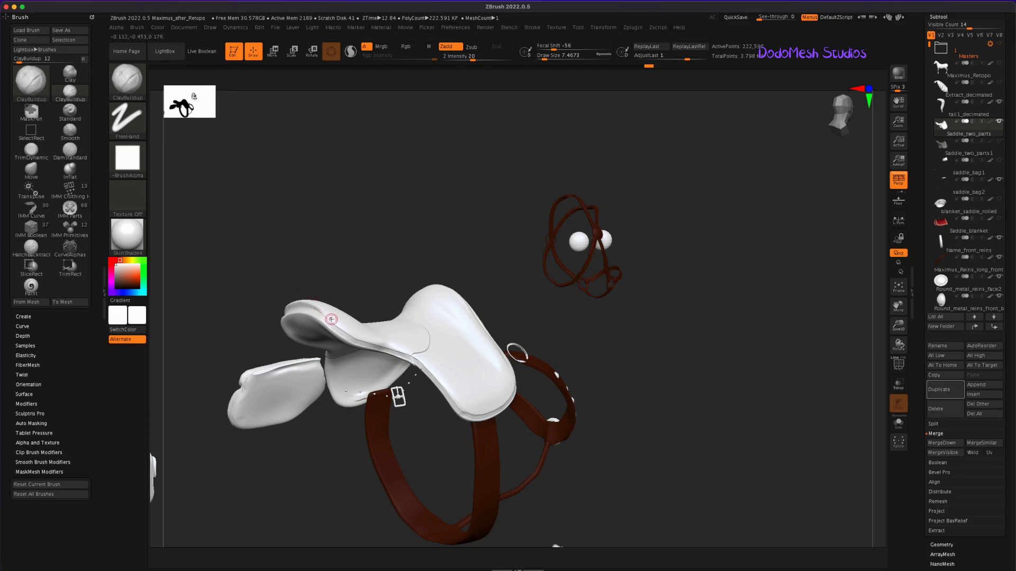
key("shift")
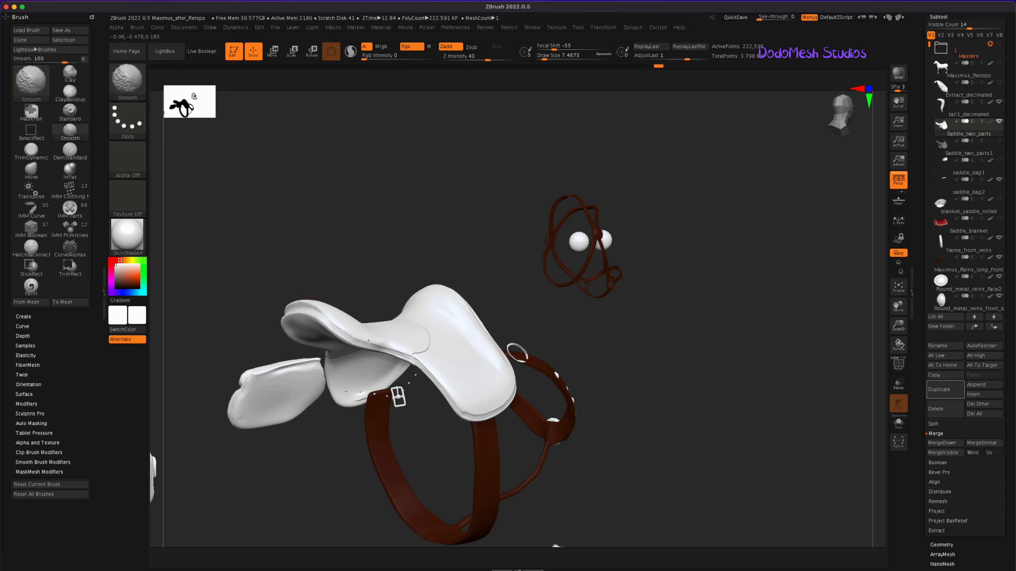
left_click_drag(502, 411, 467, 432)
key("shift")
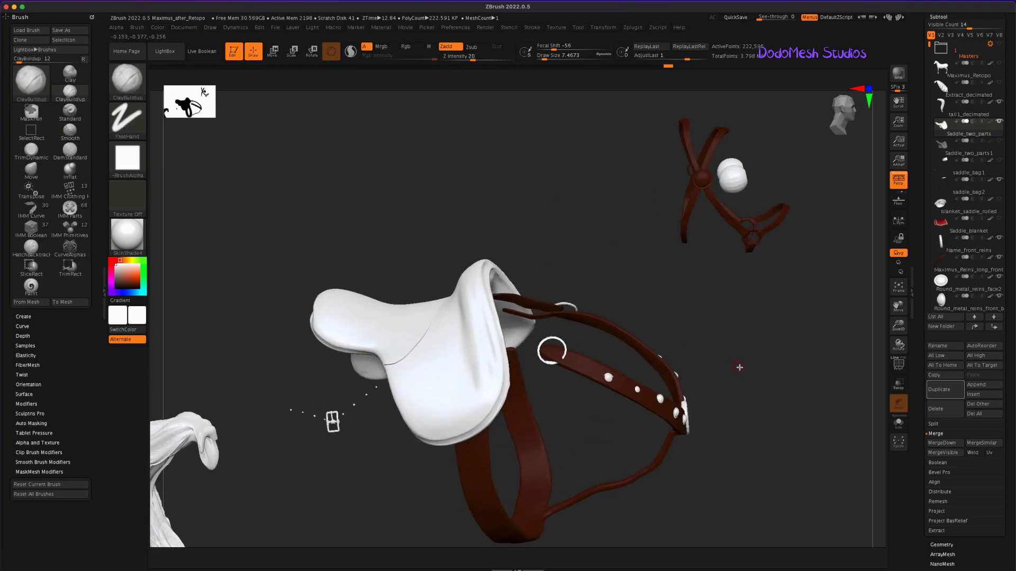
left_click_drag(752, 450, 770, 423)
Step: Merge Saddle_two_parts1 down into the saddle and reselect Saddle_two_parts
left_click(951, 149)
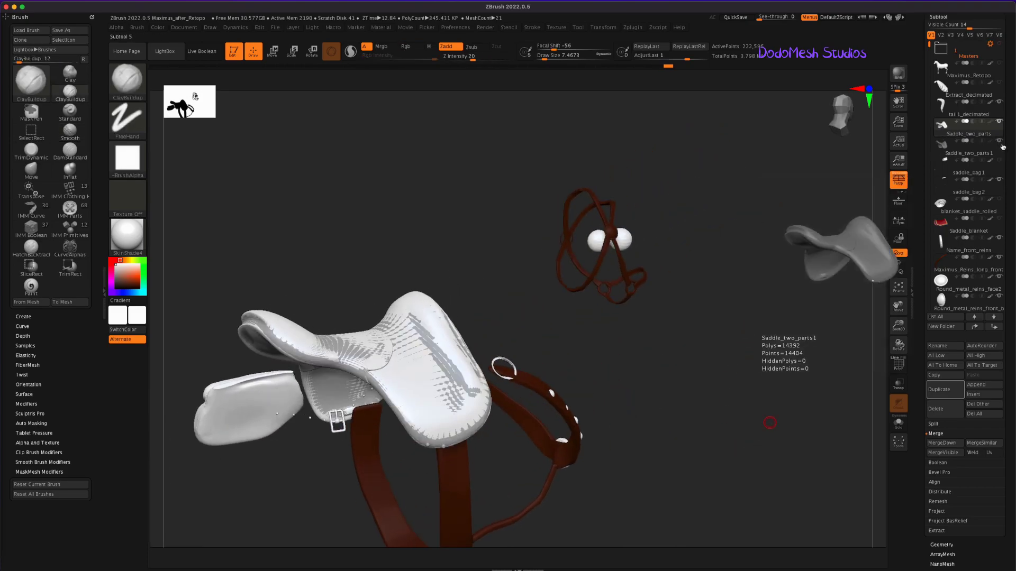
left_click_drag(664, 404, 728, 383)
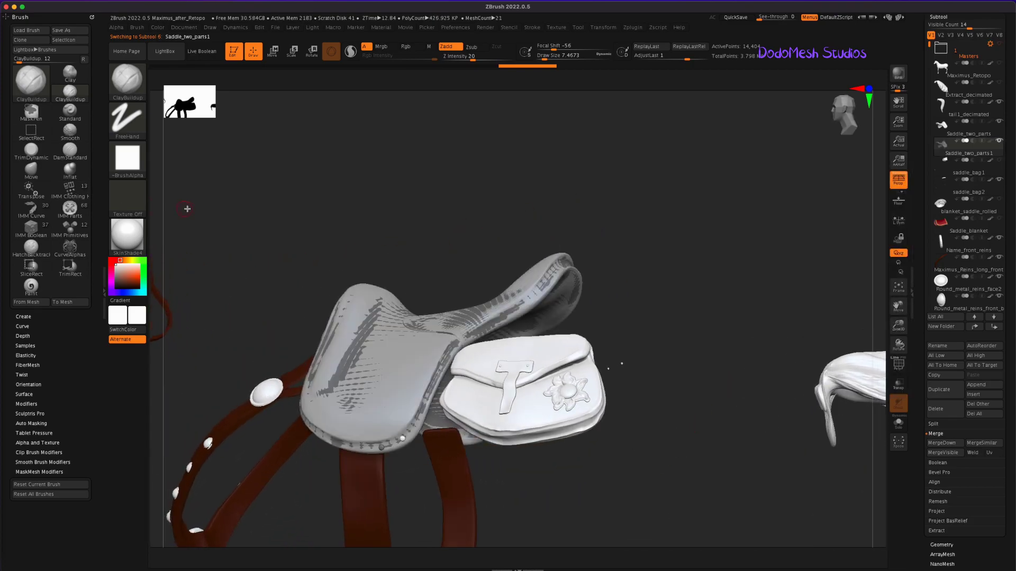
left_click_drag(727, 421, 670, 389)
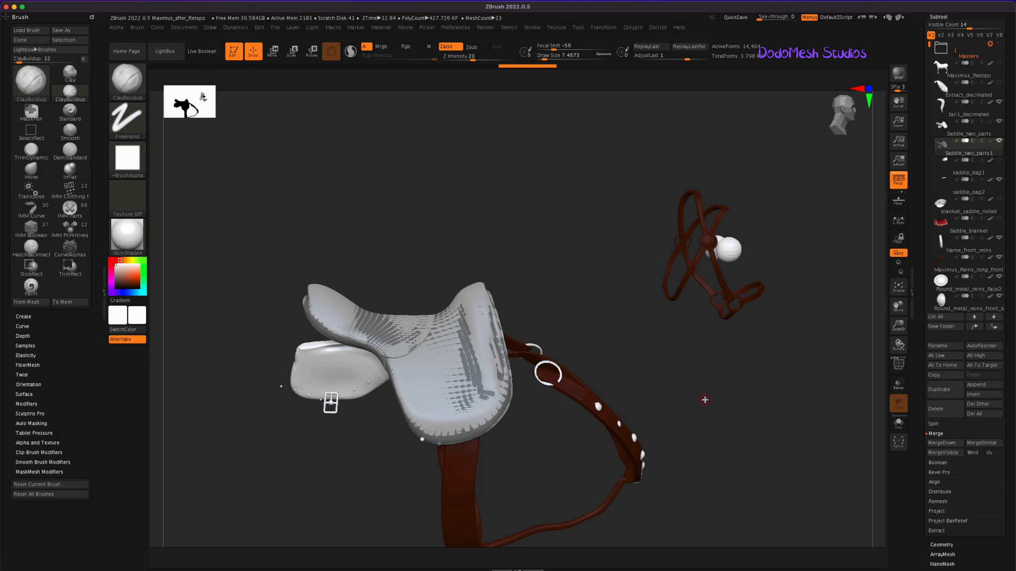
mouse_move(706, 400)
left_mouse_down()
mouse_move(787, 397)
mouse_move(790, 387)
left_mouse_up()
left_click(943, 443)
left_click(864, 427)
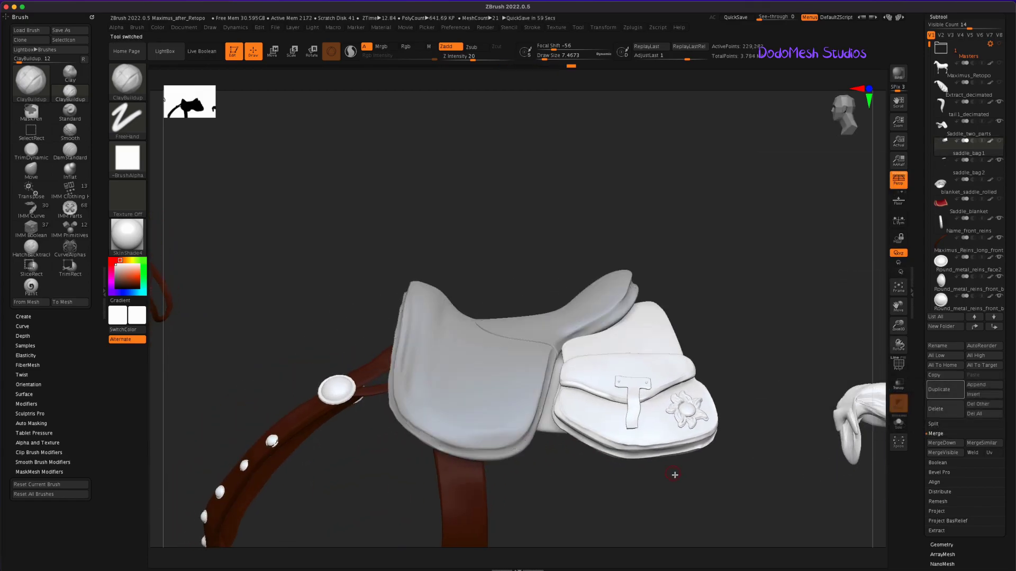
left_click(963, 129)
left_click_drag(741, 488, 746, 450)
mouse_move(798, 243)
left_mouse_down()
mouse_move(734, 381)
mouse_move(732, 424)
mouse_move(710, 444)
mouse_move(777, 317)
left_mouse_up()
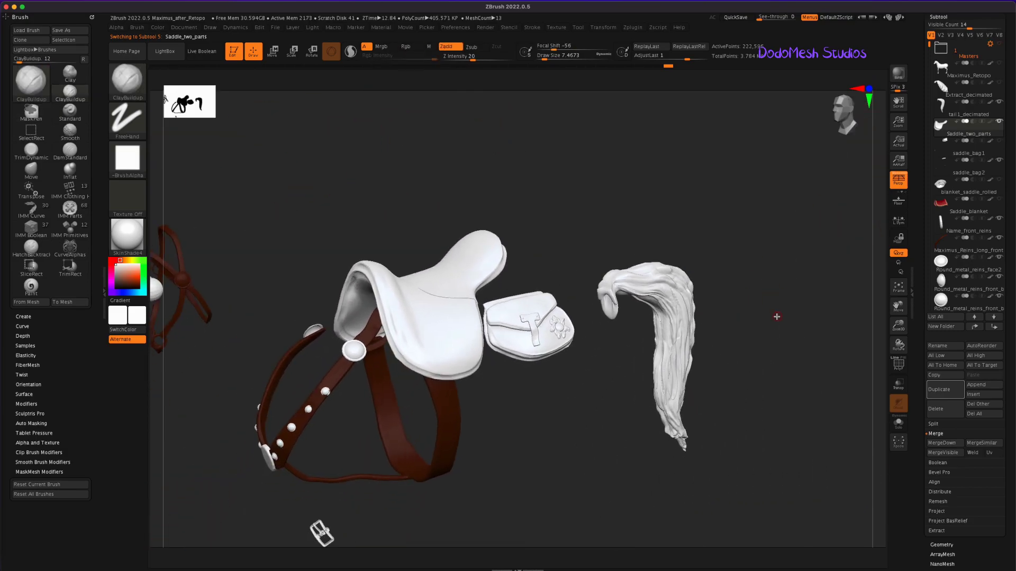
Step: Drop the merged saddle to SDiv 1 and delete its higher levels
left_click(946, 545)
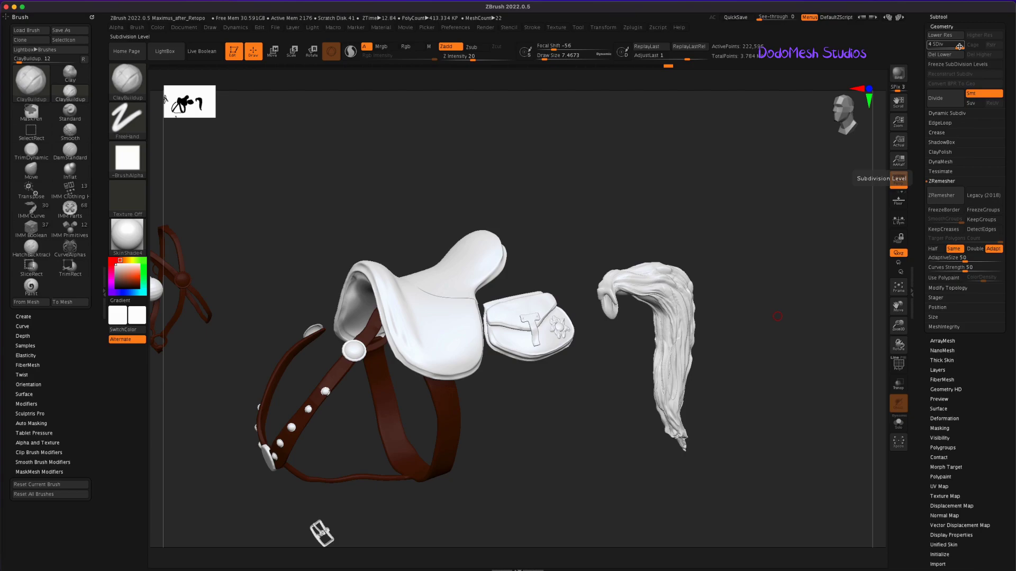
left_click_drag(958, 47, 930, 47)
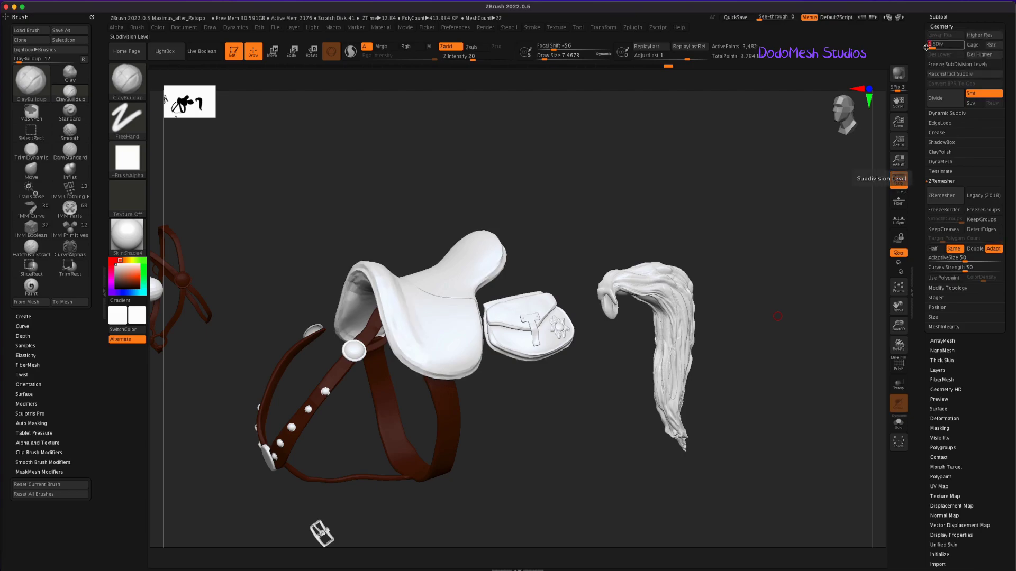
left_click(983, 55)
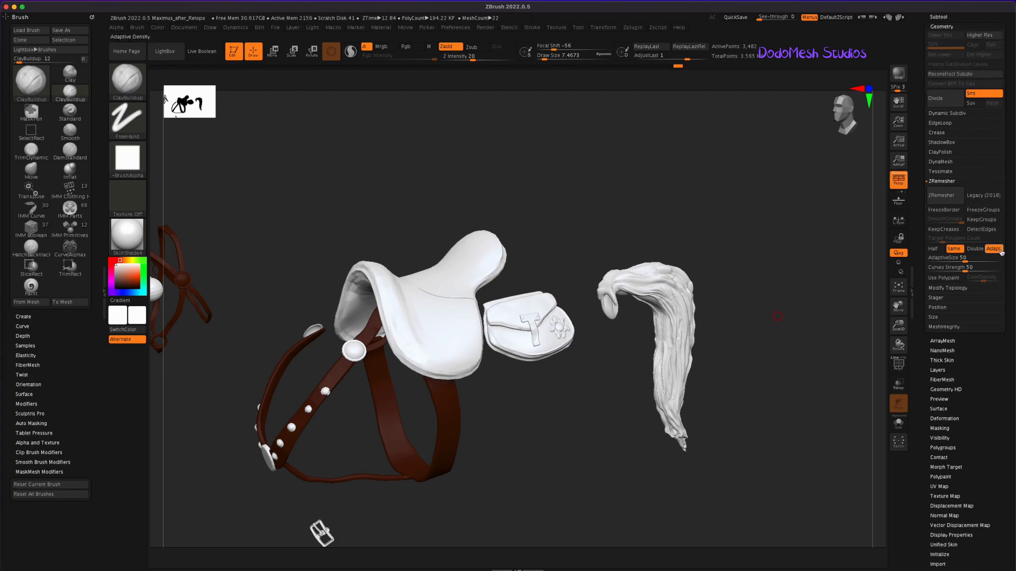
Step: Mirror and weld the saddle, then subdivide it back up to level 3
left_click(949, 288)
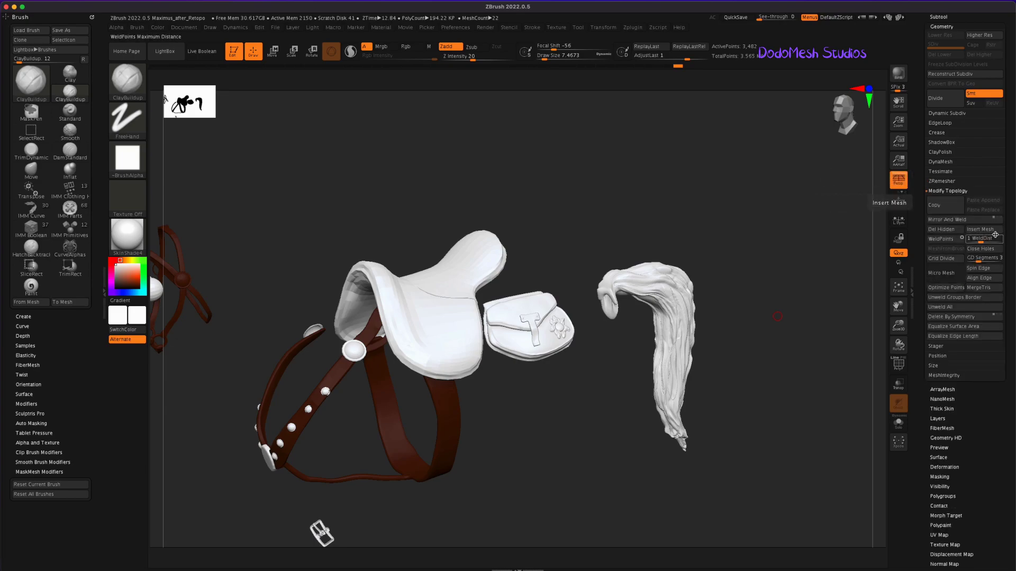
left_click(960, 220)
left_click_drag(609, 465, 577, 443)
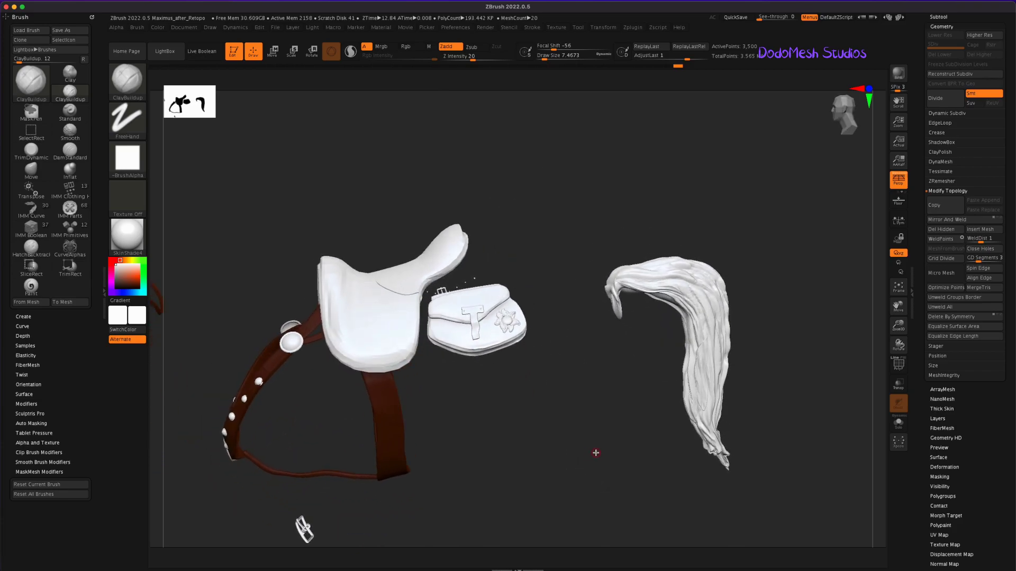
left_click(936, 98)
mouse_move(588, 445)
left_mouse_down()
mouse_move(615, 433)
mouse_move(665, 438)
left_mouse_up()
scroll(665, 438, "up", 5)
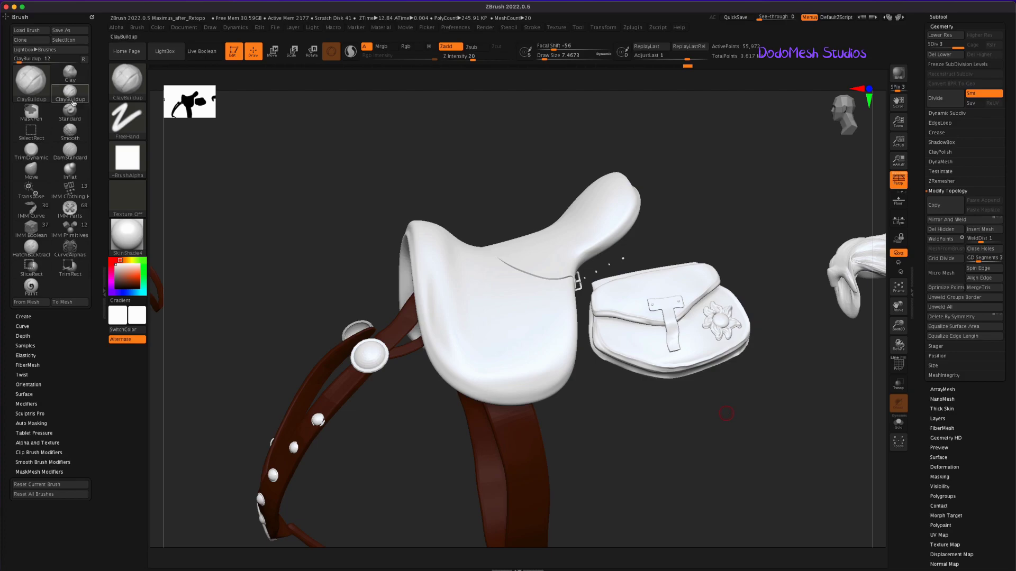
Step: With ClayBuildup at about 11.7, crease rims along the seat and flap edges, undoing two strokes
mouse_move(592, 433)
left_mouse_down()
mouse_move(637, 443)
mouse_move(551, 437)
left_mouse_up()
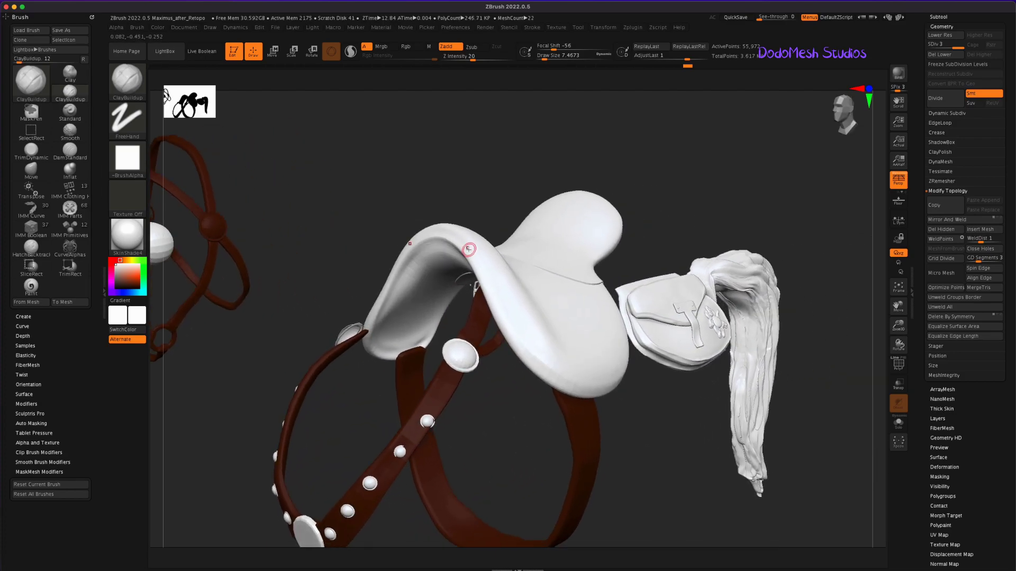
left_click(550, 55)
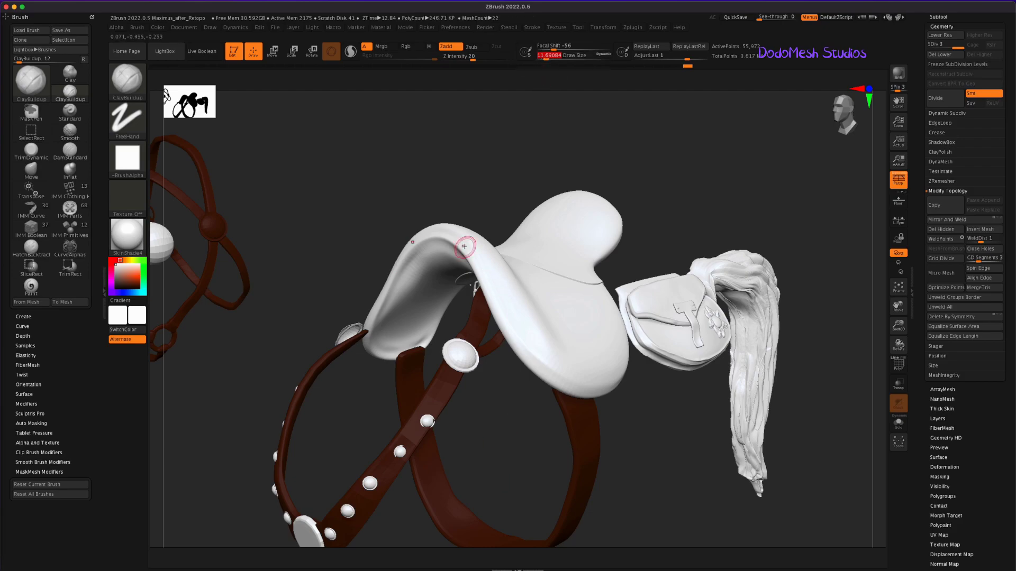
left_click_drag(687, 492, 646, 481)
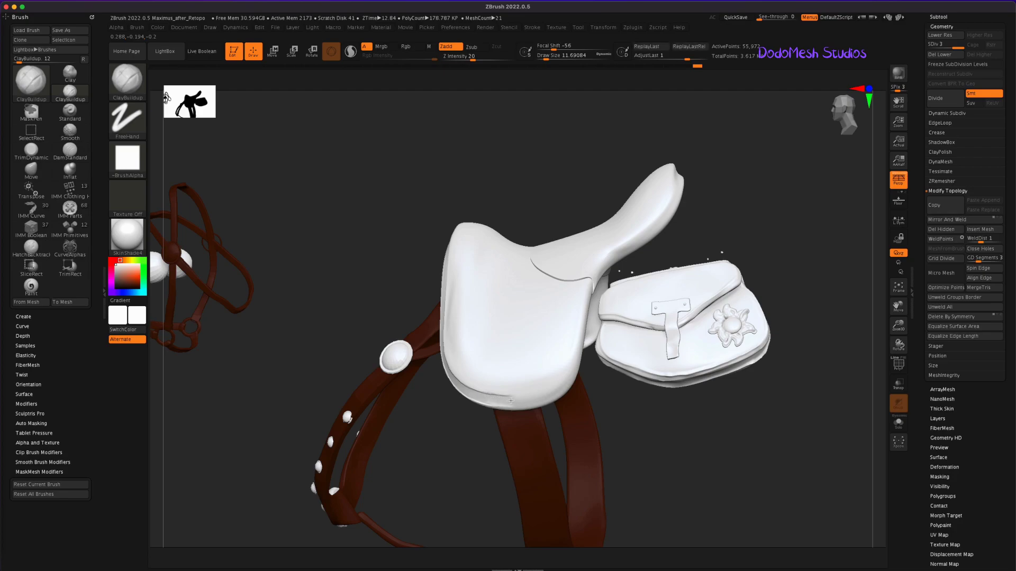
mouse_move(536, 396)
left_mouse_down()
mouse_move(560, 383)
mouse_move(587, 289)
mouse_move(671, 194)
mouse_move(682, 165)
left_mouse_up()
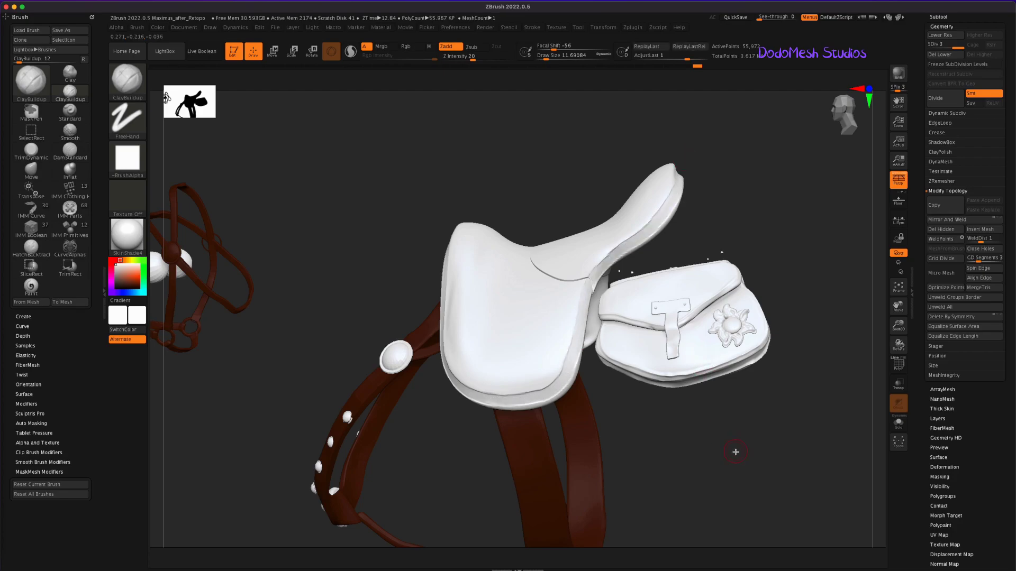
left_click_drag(725, 467, 707, 482)
key("ctrl+z")
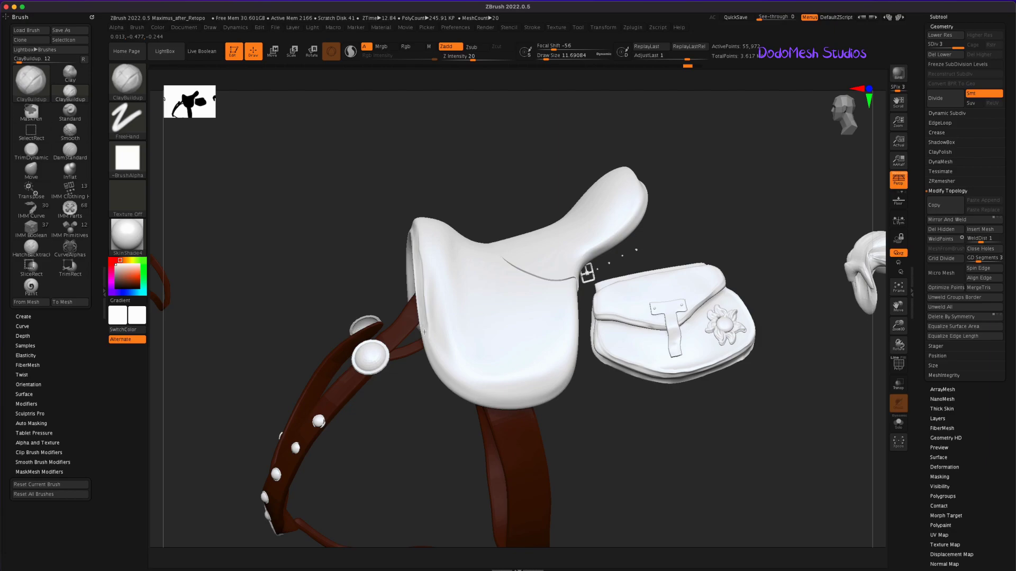
mouse_move(468, 395)
left_mouse_down()
mouse_move(540, 403)
mouse_move(524, 405)
left_mouse_up()
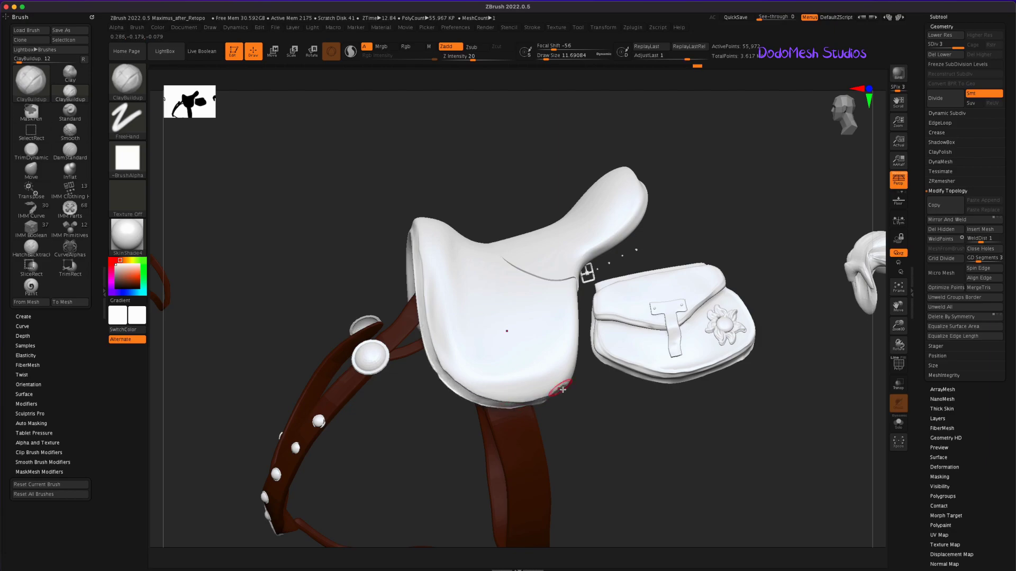
key("ctrl+z")
mouse_move(414, 229)
left_mouse_down()
mouse_move(436, 352)
mouse_move(458, 385)
mouse_move(508, 403)
mouse_move(538, 397)
left_mouse_up()
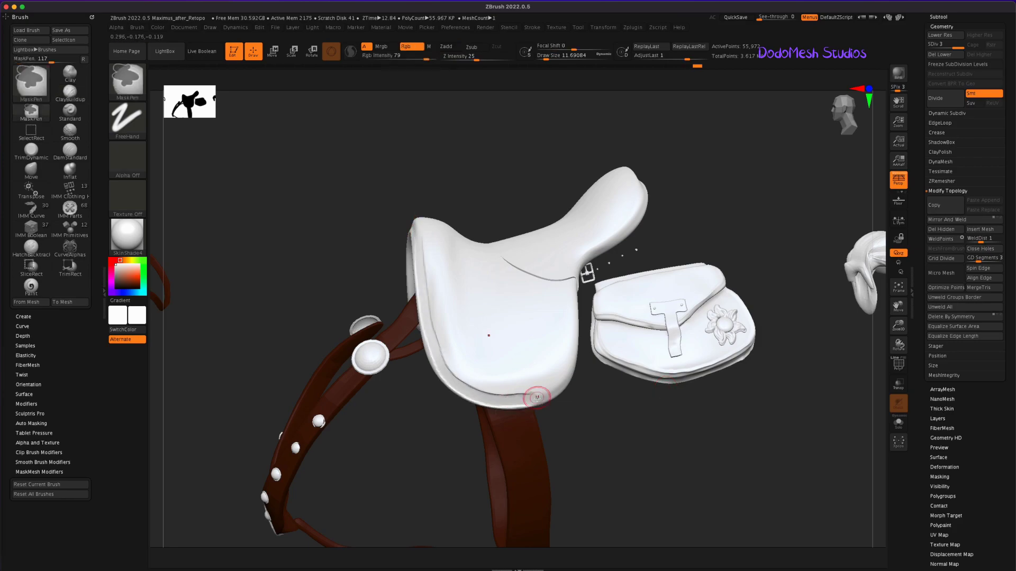
right_click_drag(538, 397, 530, 398)
mouse_move(554, 389)
left_mouse_down()
mouse_move(587, 291)
mouse_move(671, 186)
left_mouse_up()
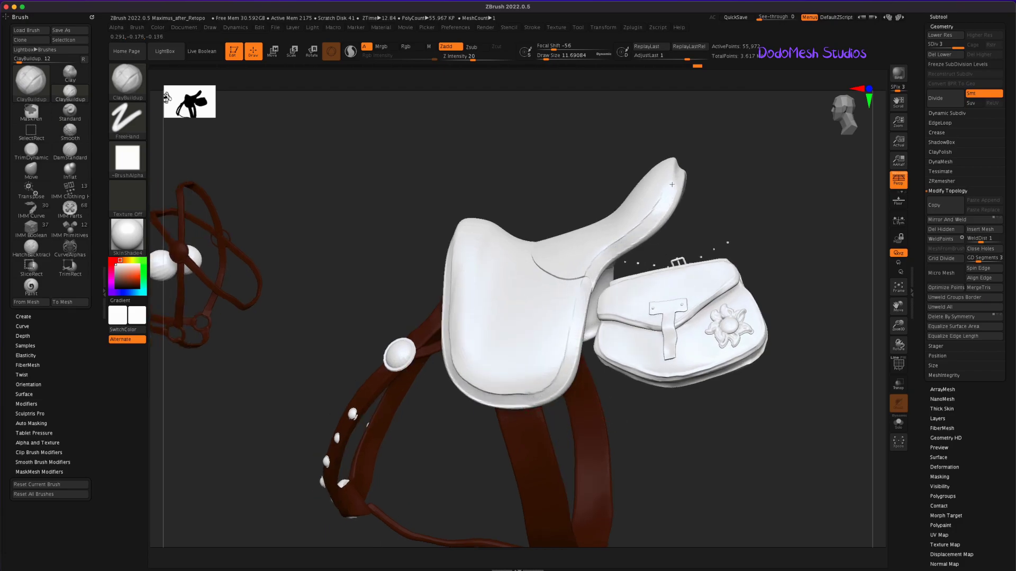
right_click_drag(703, 451, 721, 444)
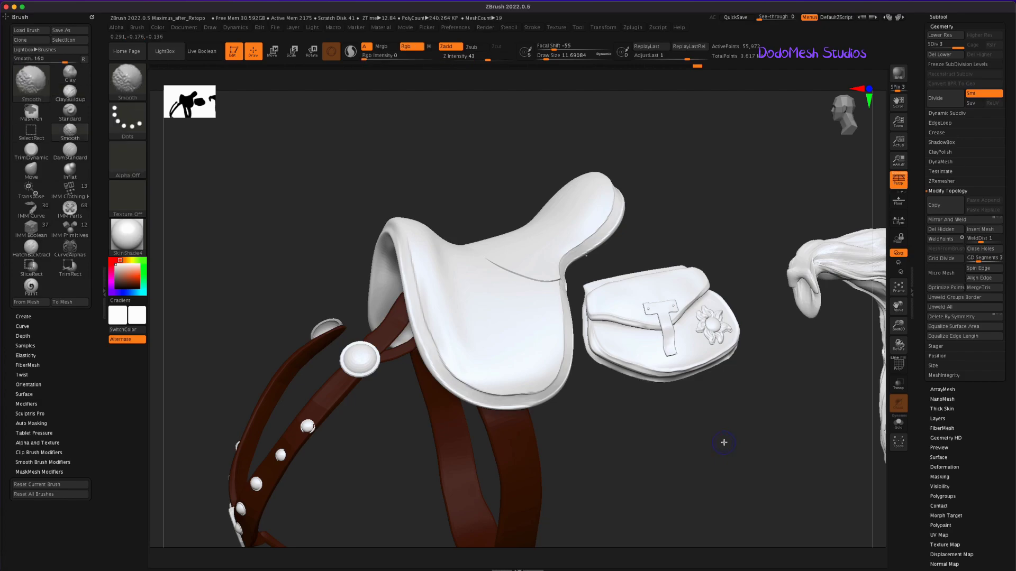
Step: Subdivide the saddle one more level to SDiv 4
left_click_drag(612, 209, 596, 235, "shift")
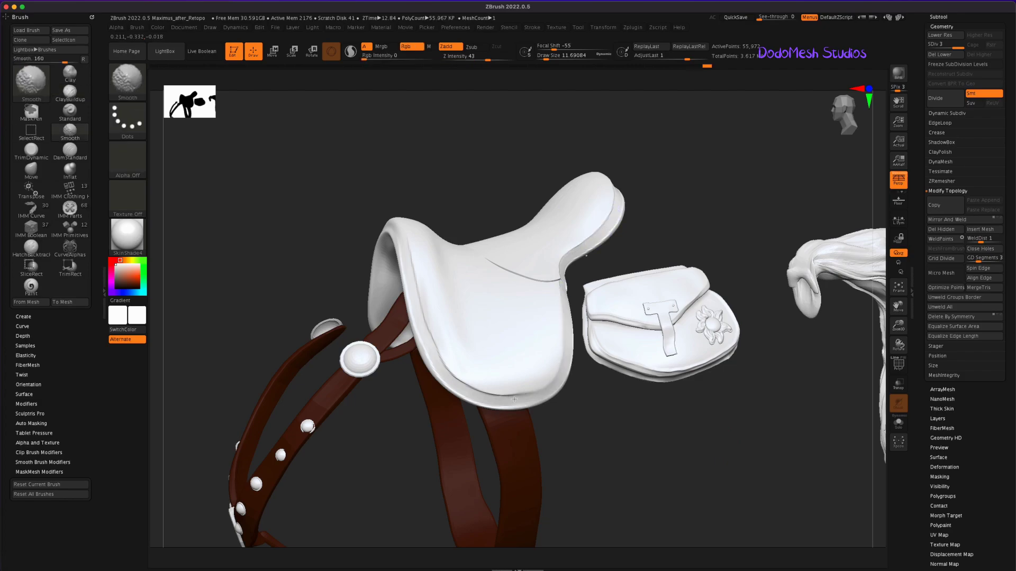
left_click(936, 98)
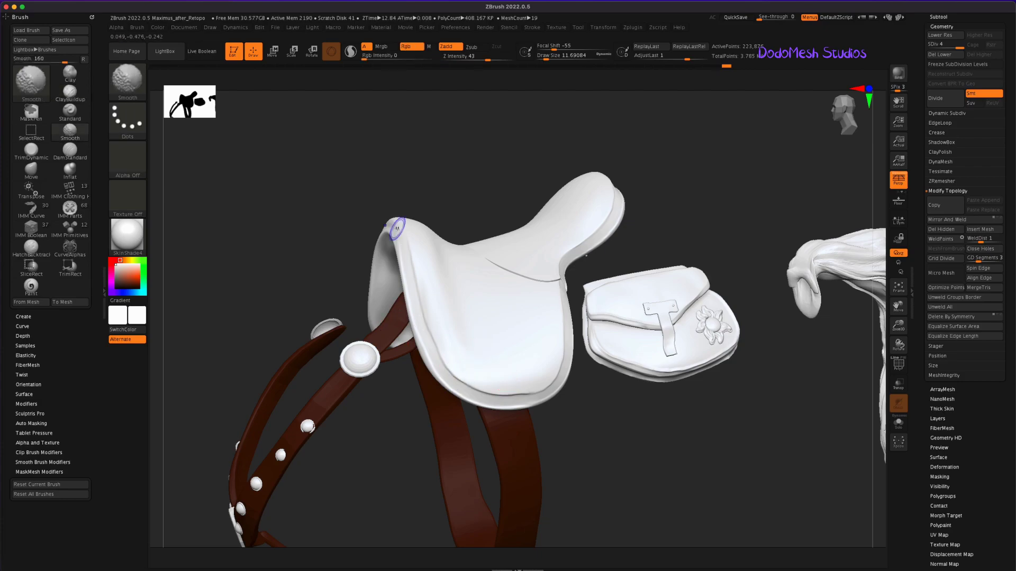
mouse_move(741, 411)
left_mouse_down()
mouse_move(692, 479)
mouse_move(660, 457)
left_mouse_up()
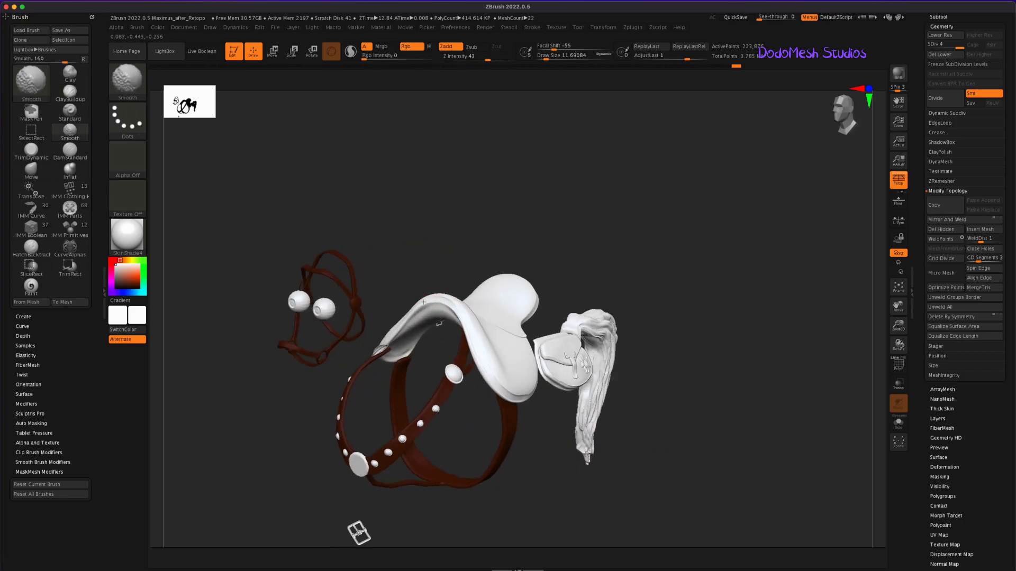
mouse_move(651, 367)
left_mouse_down()
mouse_move(681, 422)
mouse_move(653, 442)
mouse_move(656, 388)
mouse_move(706, 401)
mouse_move(665, 445)
mouse_move(646, 445)
mouse_move(646, 426)
left_mouse_up()
Step: Save the project over Maximus_after_Retopo.ZPR
left_click(853, 92)
mouse_move(791, 342)
left_mouse_down()
mouse_move(691, 411)
mouse_move(617, 424)
mouse_move(622, 417)
left_mouse_up()
key("ctrl+s")
key("Return")
left_click(527, 232)
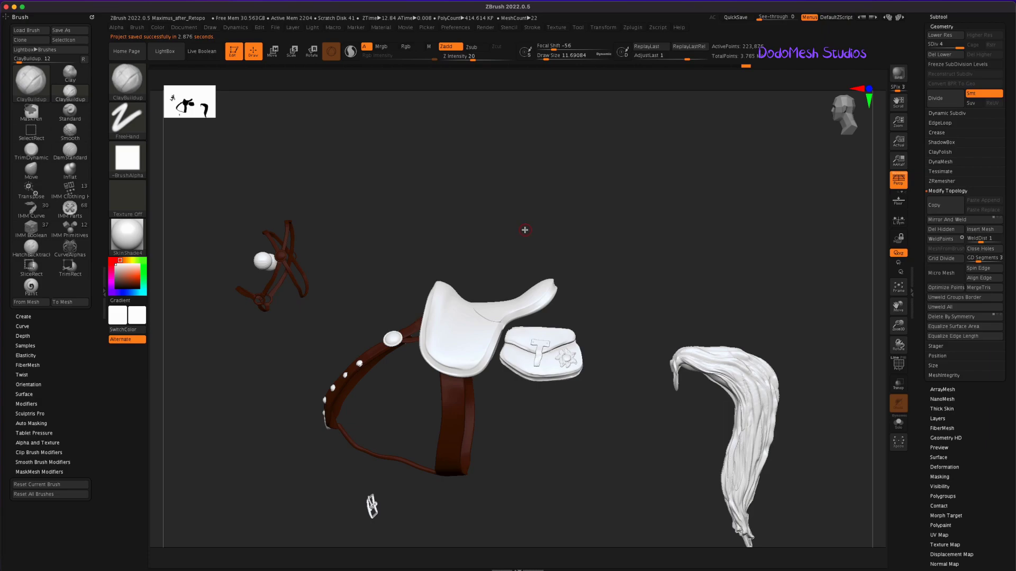
mouse_move(602, 440)
left_mouse_down()
mouse_move(611, 508)
mouse_move(605, 487)
left_mouse_up()
Step: Push the saddle's back into shape with the Move brush at size about 70
key("b")
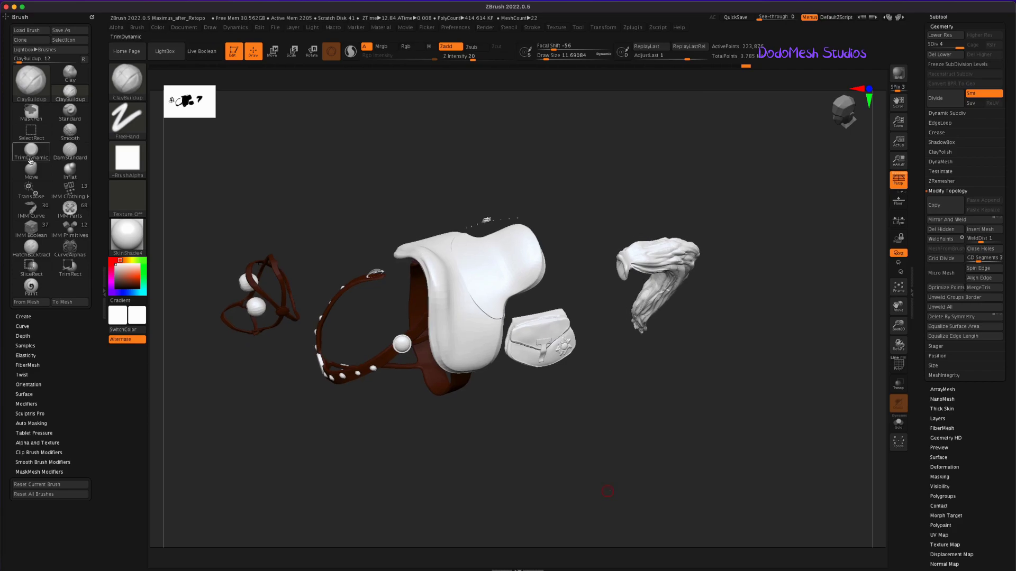
key("m")
key("v")
left_click_drag(546, 59, 557, 58)
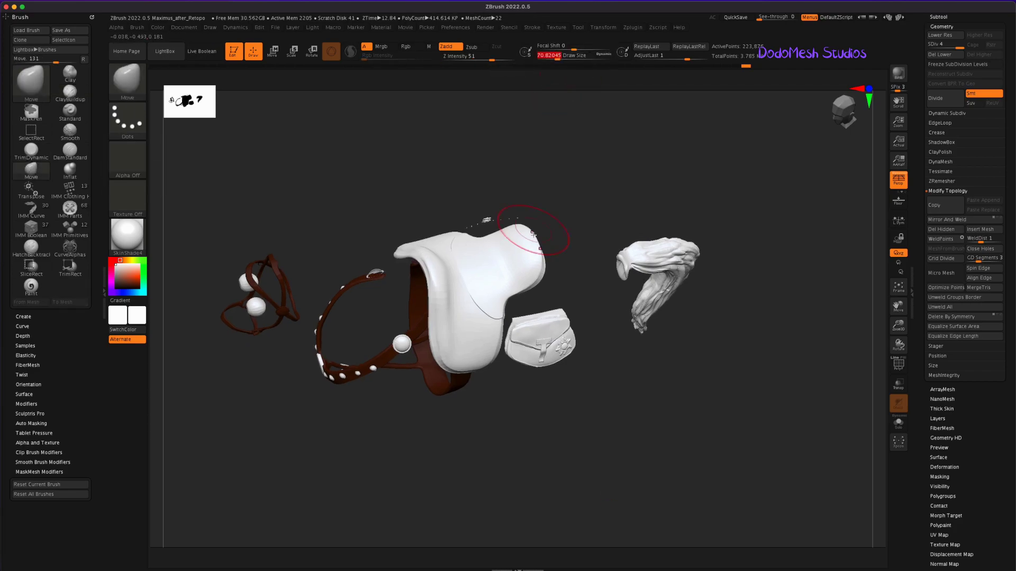
left_click_drag(541, 271, 524, 284)
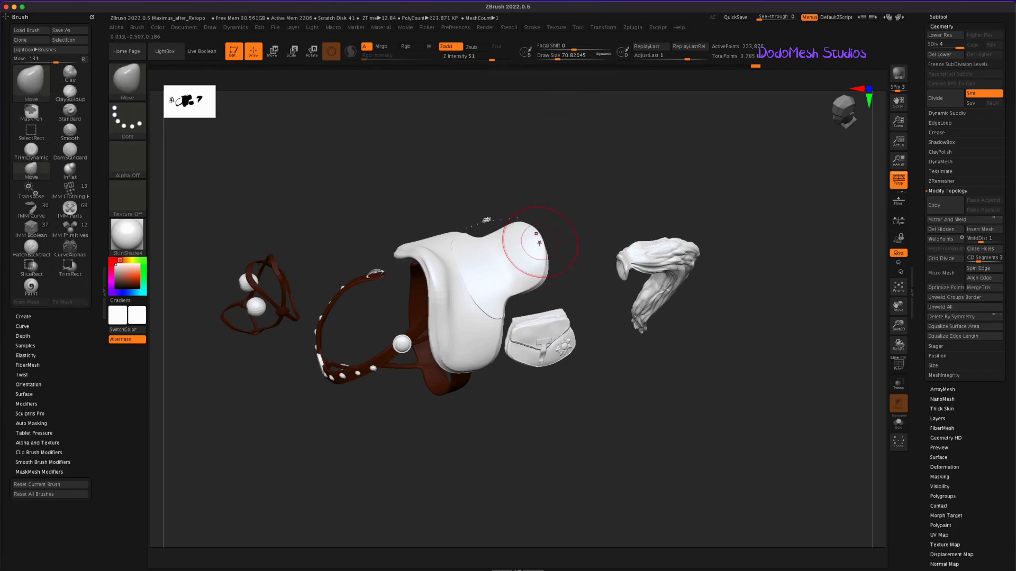
mouse_move(614, 402)
left_mouse_down()
mouse_move(627, 382)
mouse_move(460, 485)
mouse_move(429, 465)
mouse_move(414, 517)
mouse_move(423, 507)
left_mouse_up()
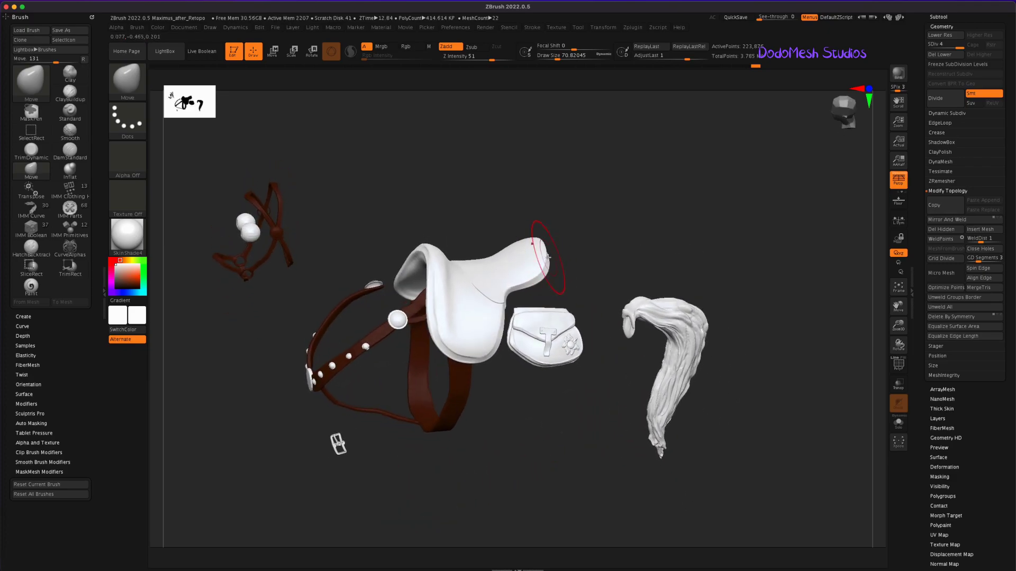
left_click_drag(552, 259, 858, 88)
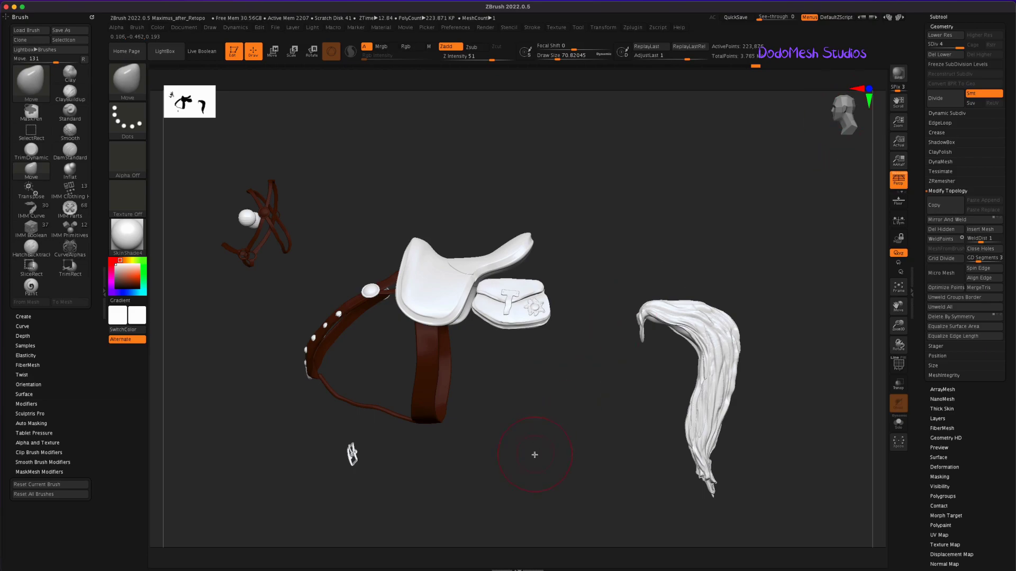
left_click_drag(535, 453, 584, 467, "alt")
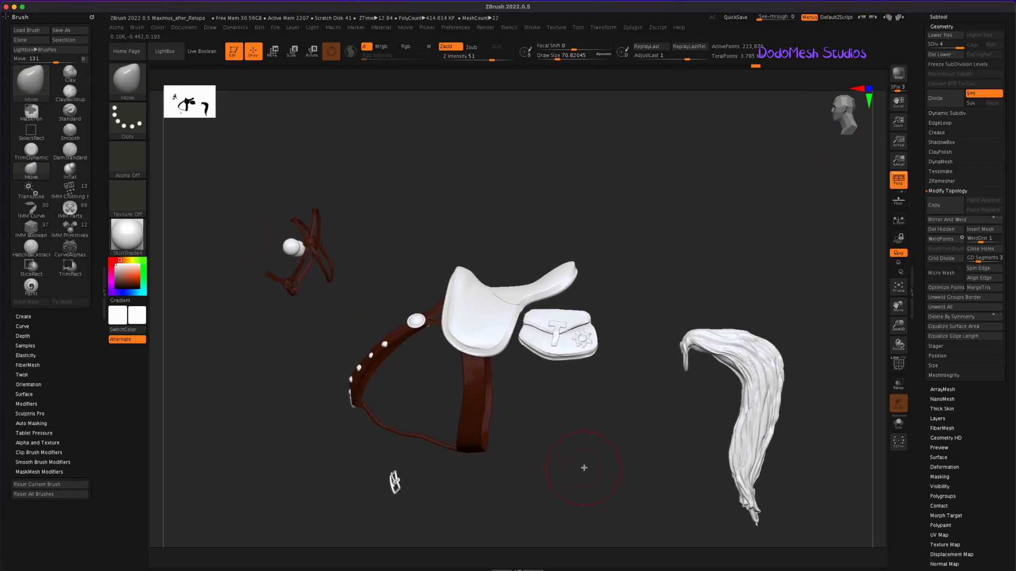
Step: Make the horse body and red saddle blanket visible again in the Subtool list
left_click(938, 17)
left_click(1000, 64)
left_click(999, 201)
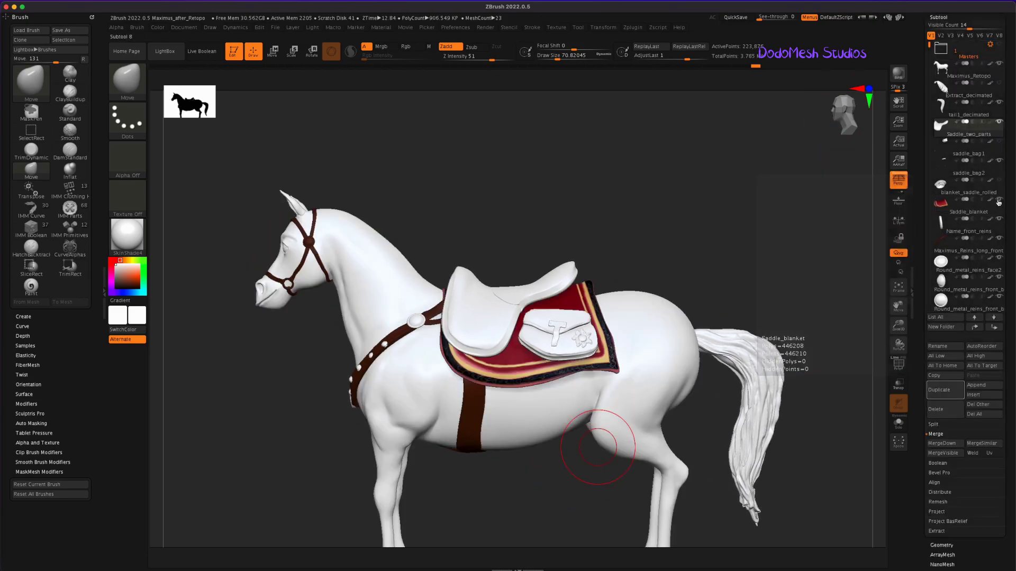
Step: Move and vertically scale the saddle with Transpose so it sits on the horse's back
mouse_move(715, 286)
left_mouse_down()
mouse_move(716, 271)
mouse_move(717, 286)
left_mouse_up()
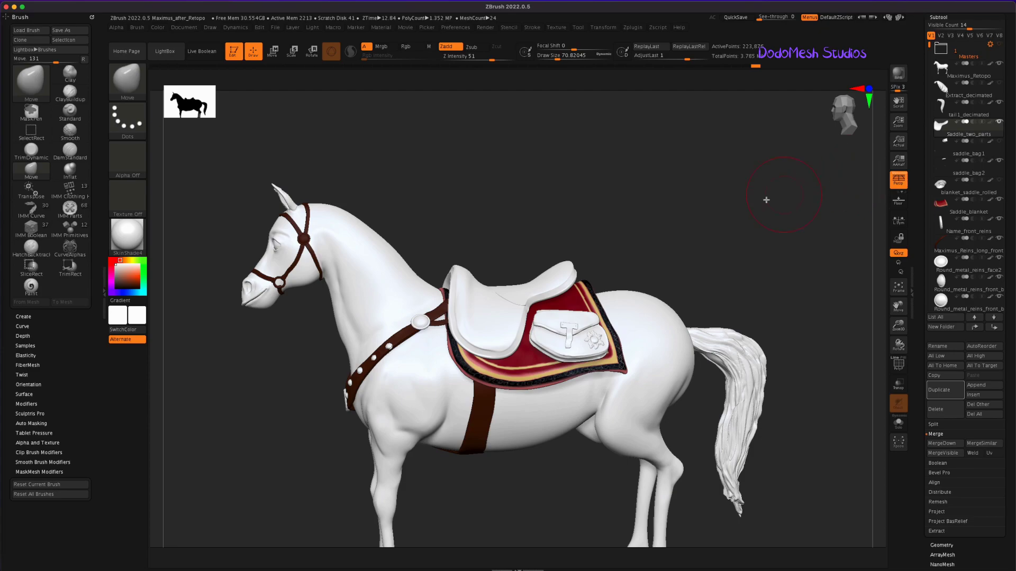
key("w")
left_click_drag(516, 351, 516, 358)
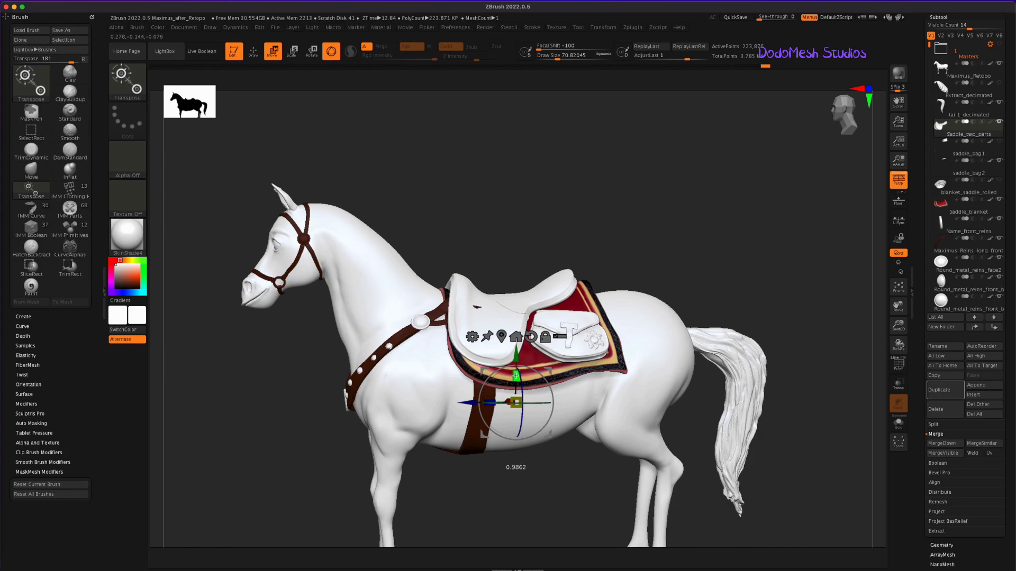
left_click_drag(516, 351, 516, 345)
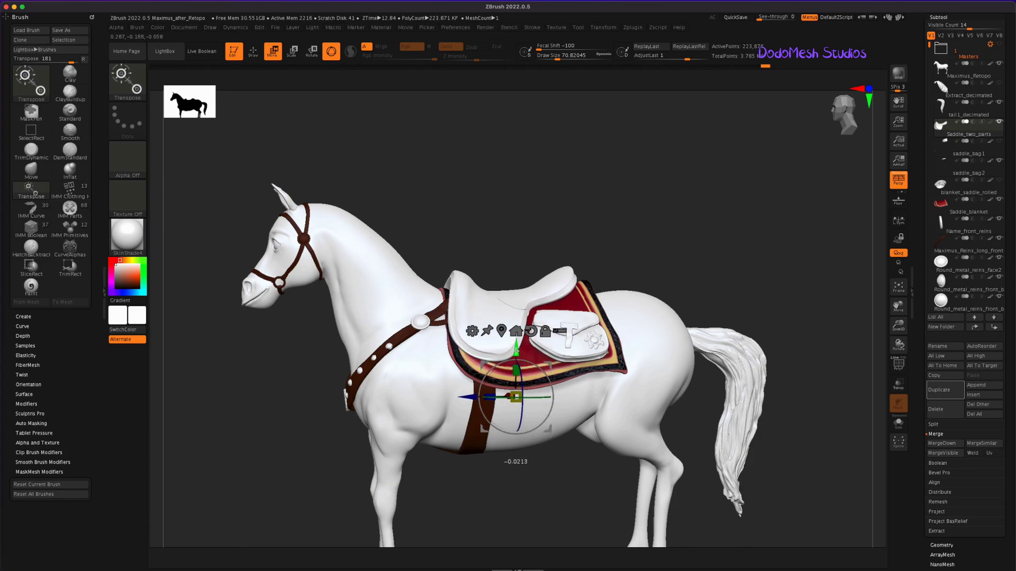
mouse_move(793, 336)
left_mouse_down()
mouse_move(778, 329)
mouse_move(799, 325)
left_mouse_up()
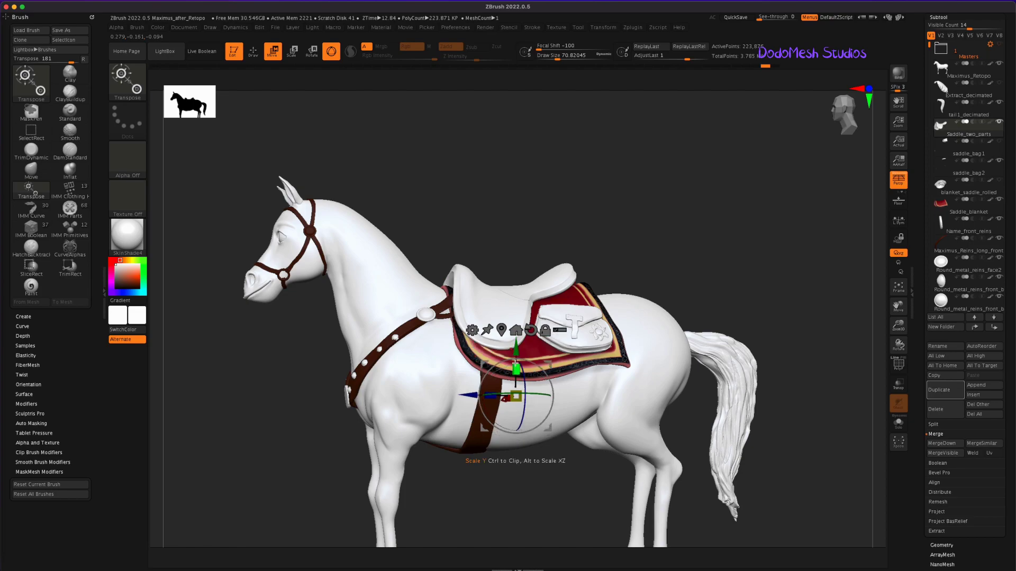
mouse_move(721, 287)
left_mouse_down()
mouse_move(730, 303)
mouse_move(713, 304)
left_mouse_up()
left_click_drag(714, 267, 702, 263)
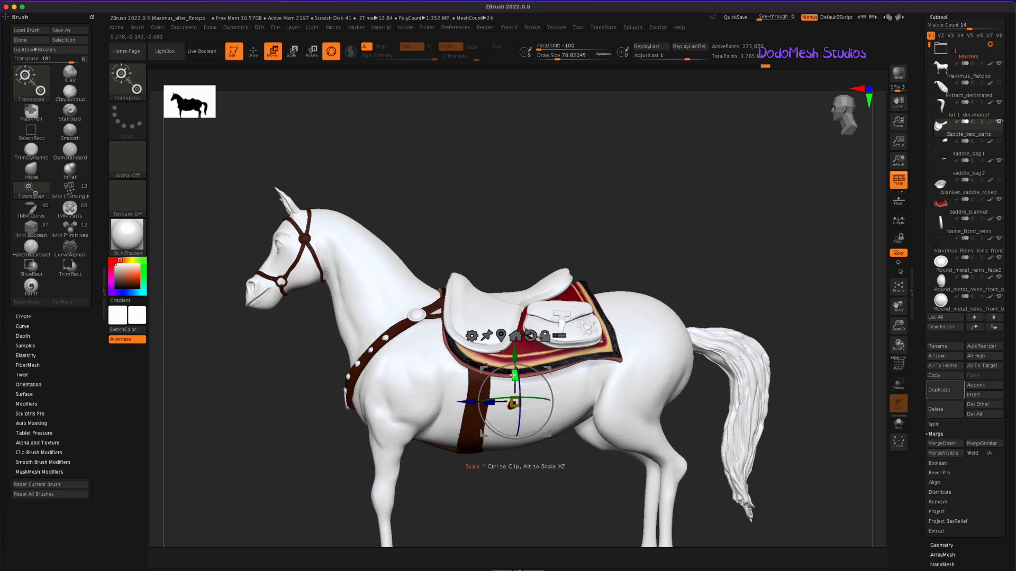
left_click_drag(513, 374, 512, 347)
left_click_drag(718, 293, 719, 300)
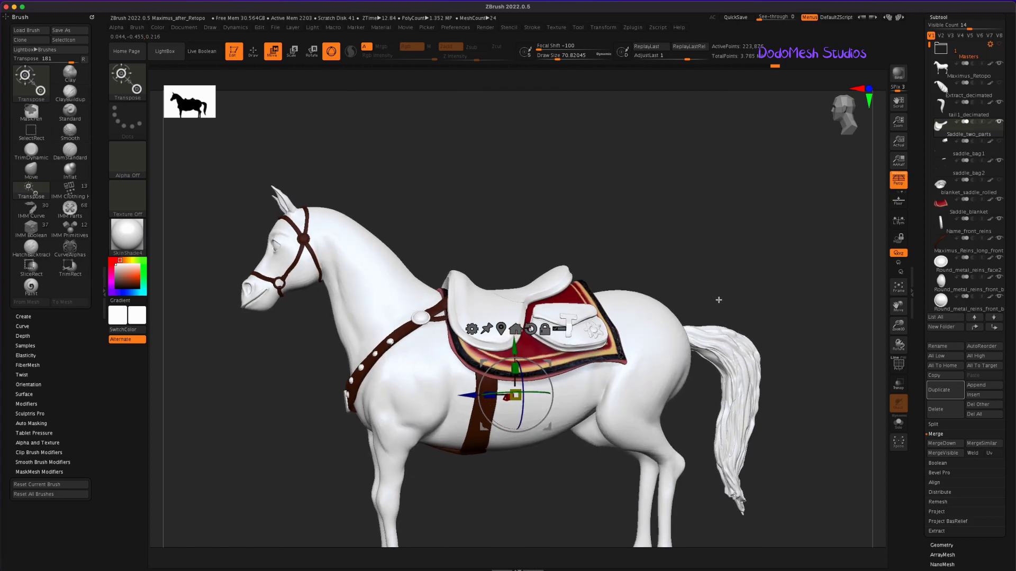
left_click_drag(474, 395, 472, 395)
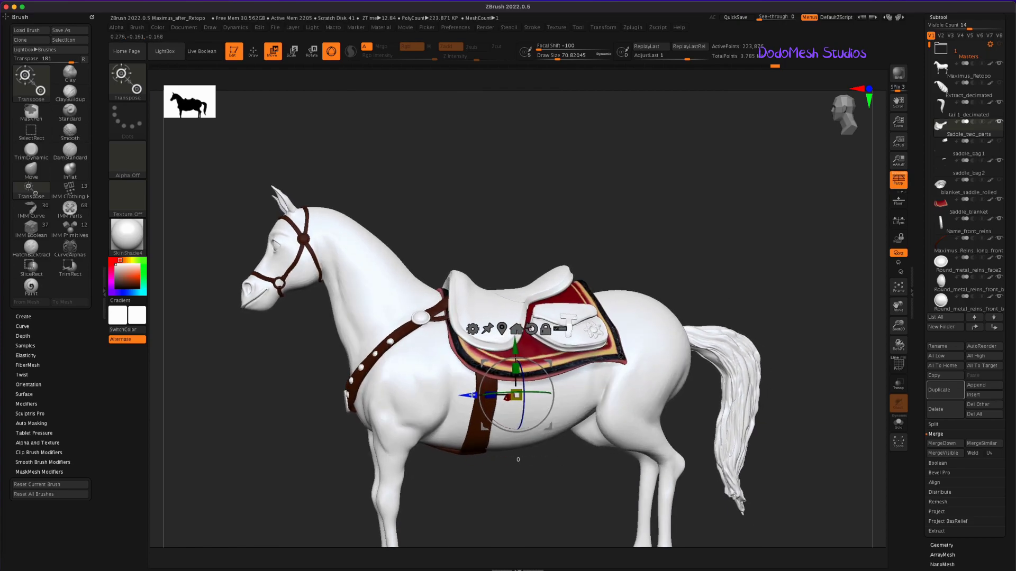
key("q")
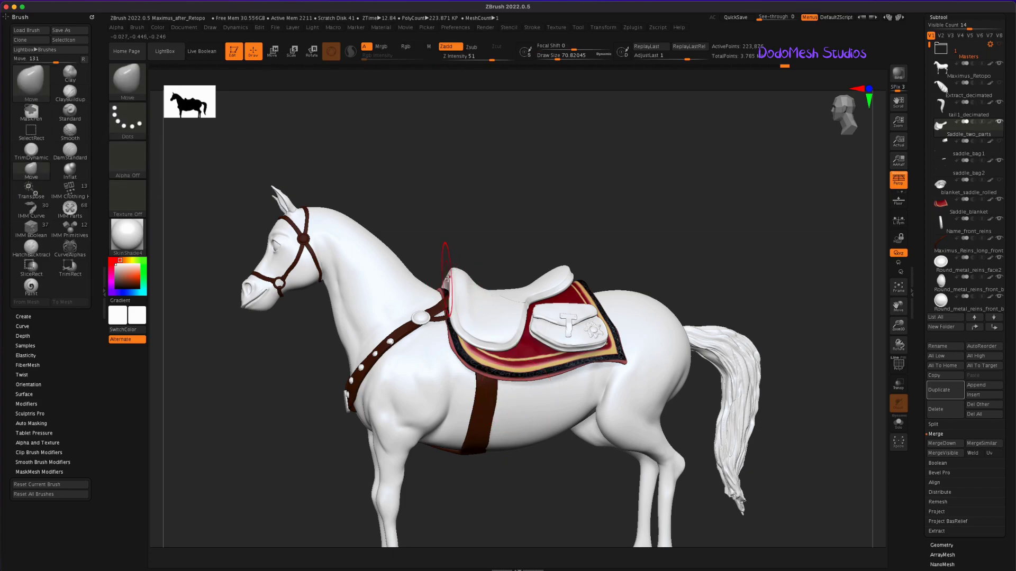
Step: Round out the saddle's rear cantle with the Move brush
mouse_move(659, 248)
left_mouse_down()
mouse_move(646, 245)
mouse_move(651, 254)
mouse_move(663, 247)
left_mouse_up()
mouse_move(693, 288)
left_mouse_down()
mouse_move(715, 305)
mouse_move(699, 318)
left_mouse_up()
left_click_drag(557, 255, 557, 258)
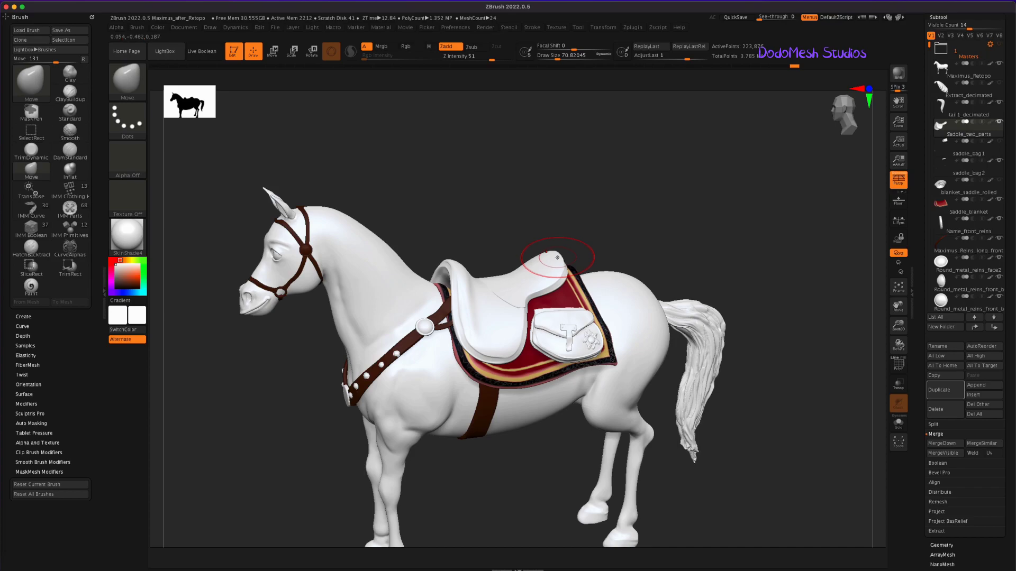
left_click_drag(723, 241, 714, 218)
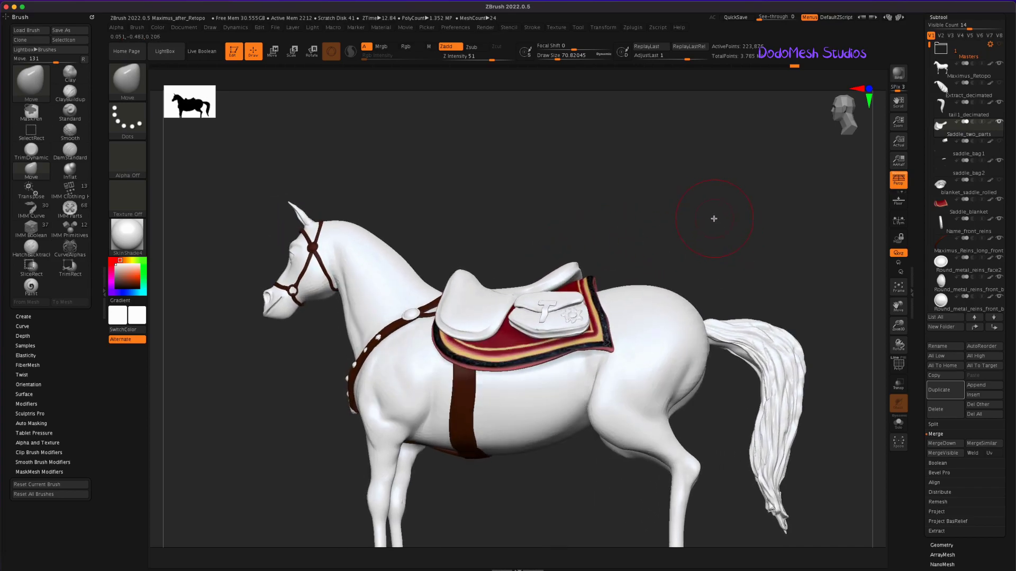
Step: Sculpt a Standard stroke along the saddle's back at size about 37, then pick Move Elastic
left_click(33, 153)
left_click_drag(558, 57, 549, 58)
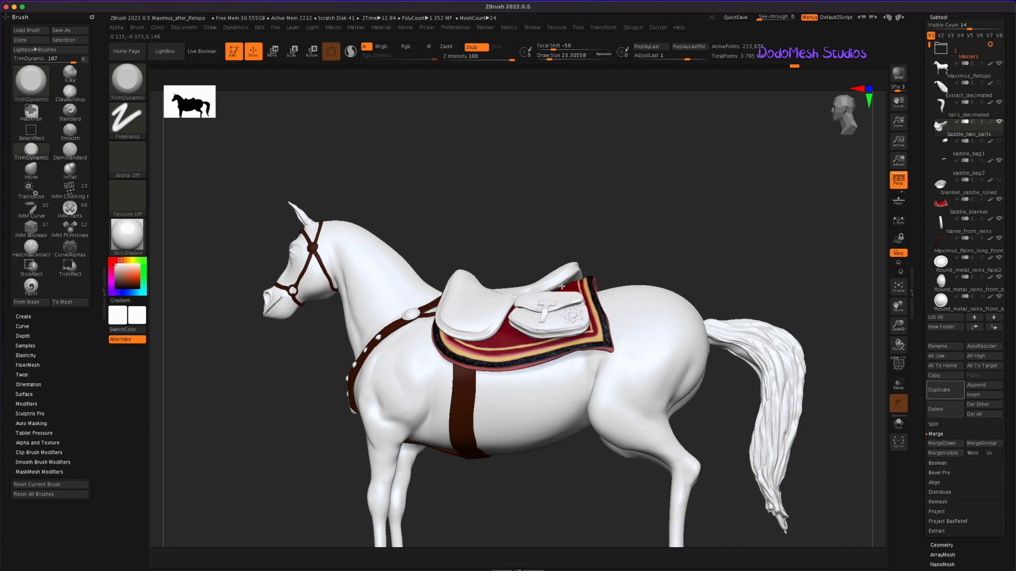
mouse_move(679, 260)
left_mouse_down()
mouse_move(651, 281)
mouse_move(612, 279)
left_mouse_up()
left_click(70, 113)
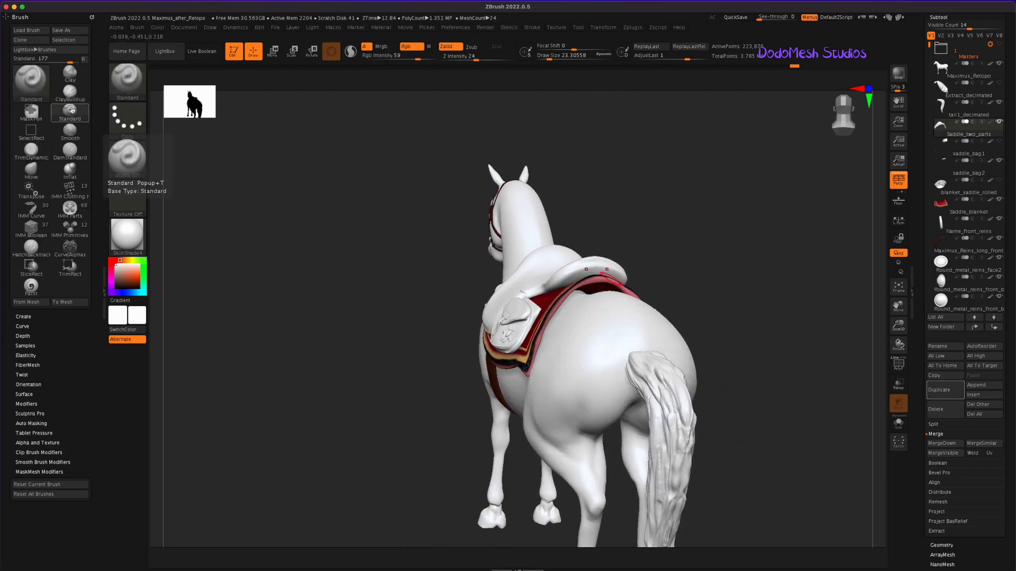
left_click_drag(579, 279, 609, 277)
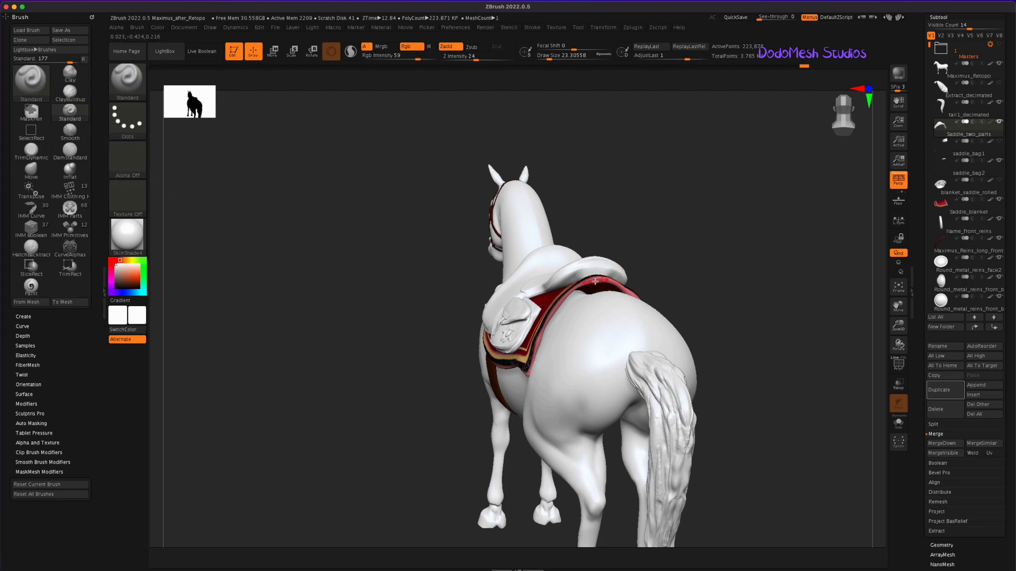
left_click(70, 152)
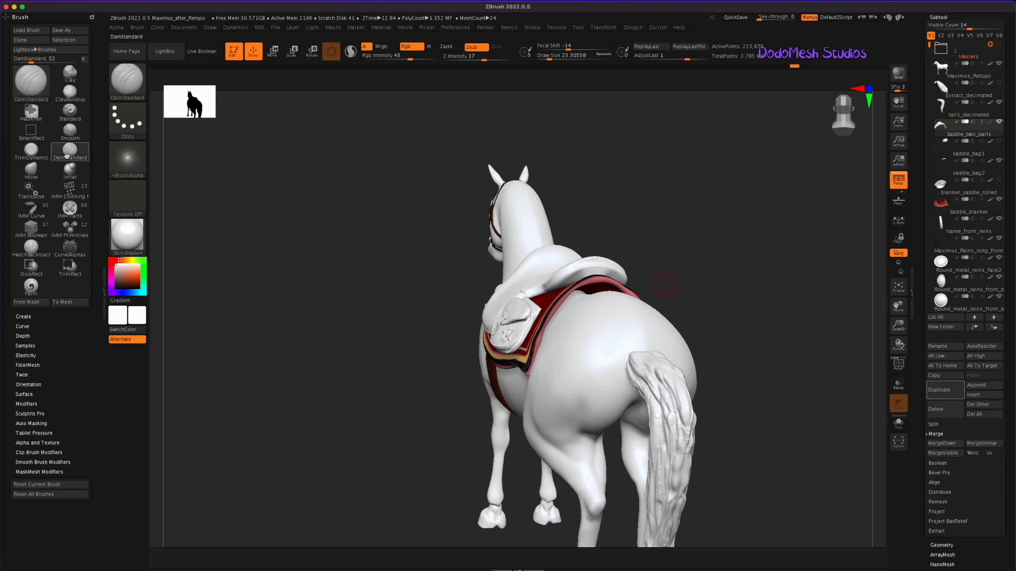
mouse_move(633, 278)
left_mouse_down()
mouse_move(741, 268)
mouse_move(773, 294)
left_mouse_up()
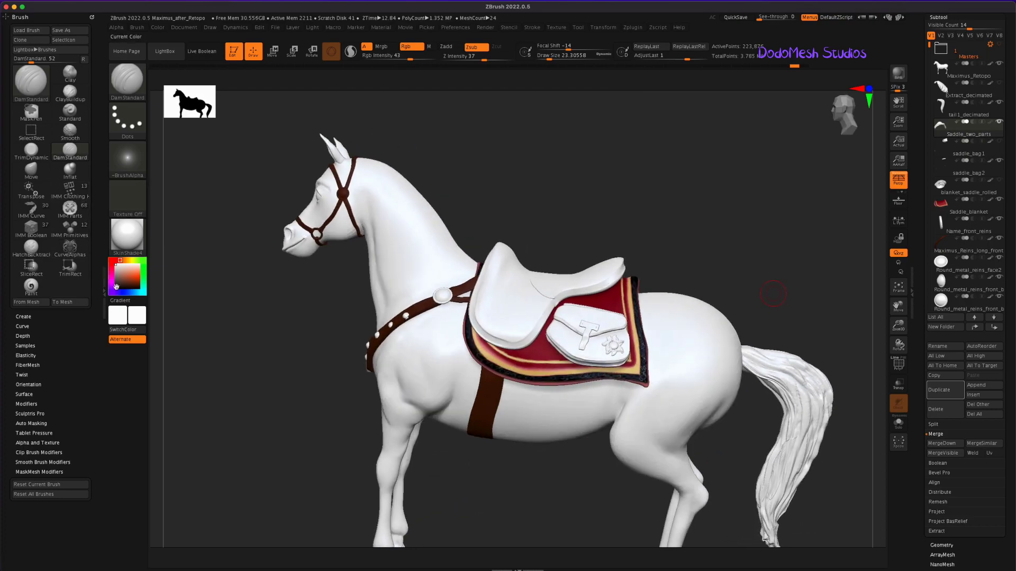
key("b")
key("m")
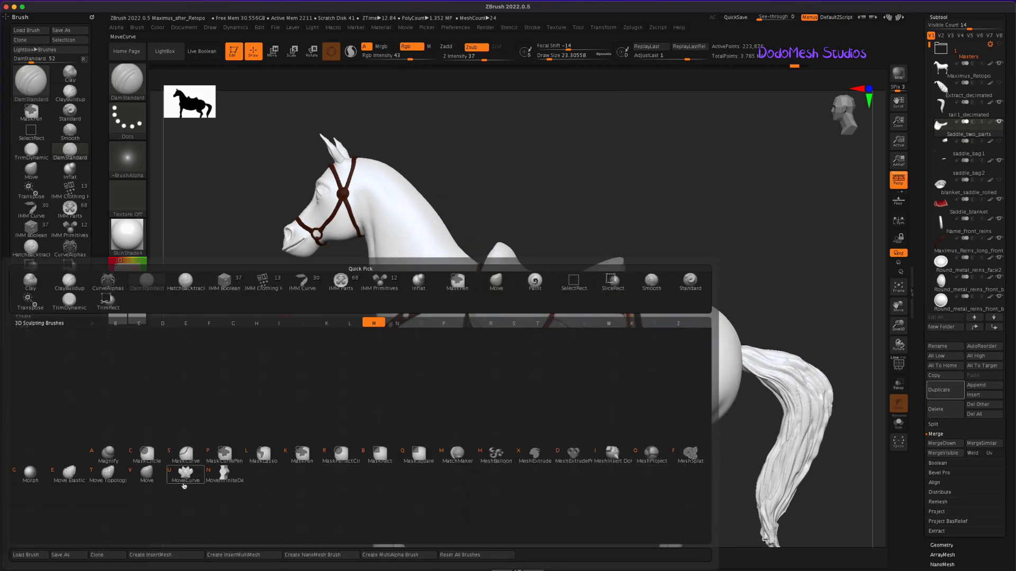
left_click(69, 472)
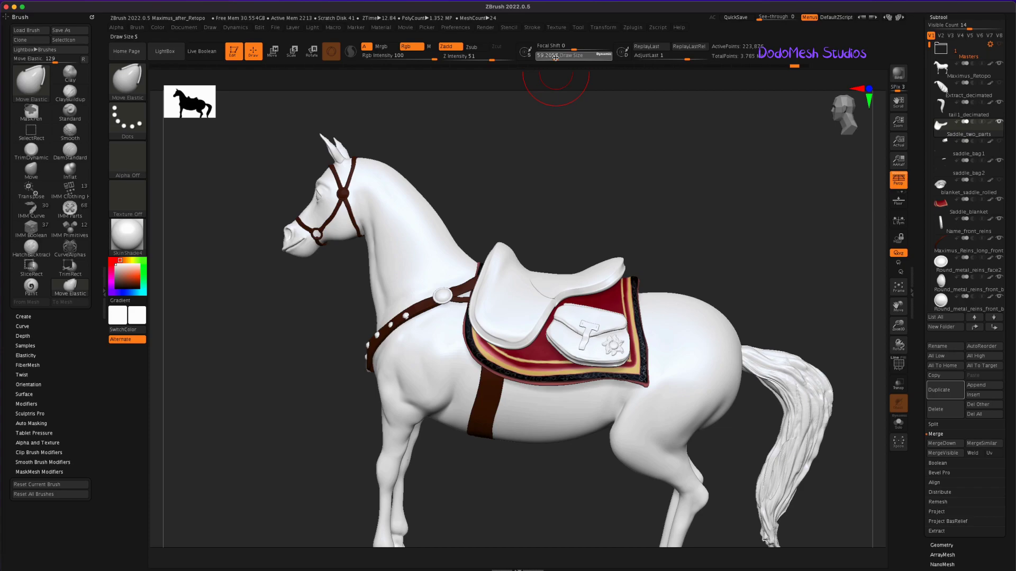
Step: Orbit the horse to check the saddle and switch back to the Move brush
left_click_drag(844, 108, 847, 95)
left_click_drag(560, 58, 562, 58)
mouse_move(588, 248)
left_mouse_down()
mouse_move(738, 253)
mouse_move(706, 254)
left_mouse_up()
left_click_drag(559, 57, 554, 56)
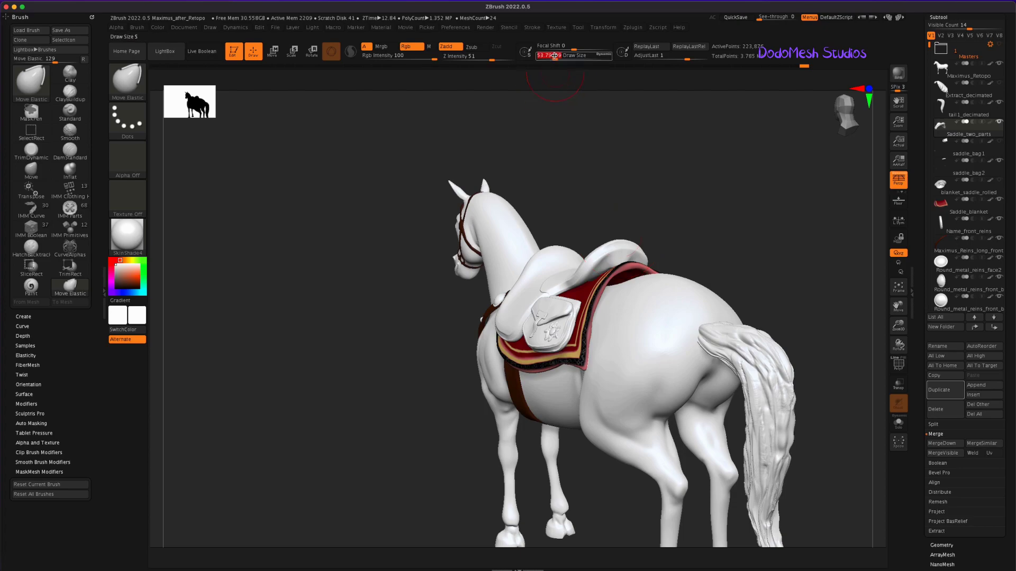
left_click(31, 169)
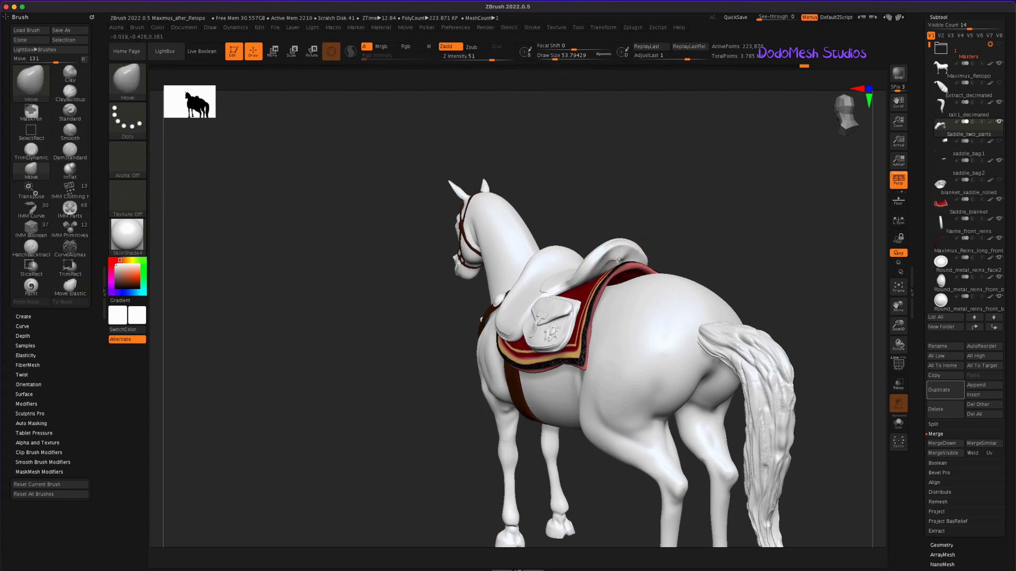
left_click_drag(753, 256, 764, 277)
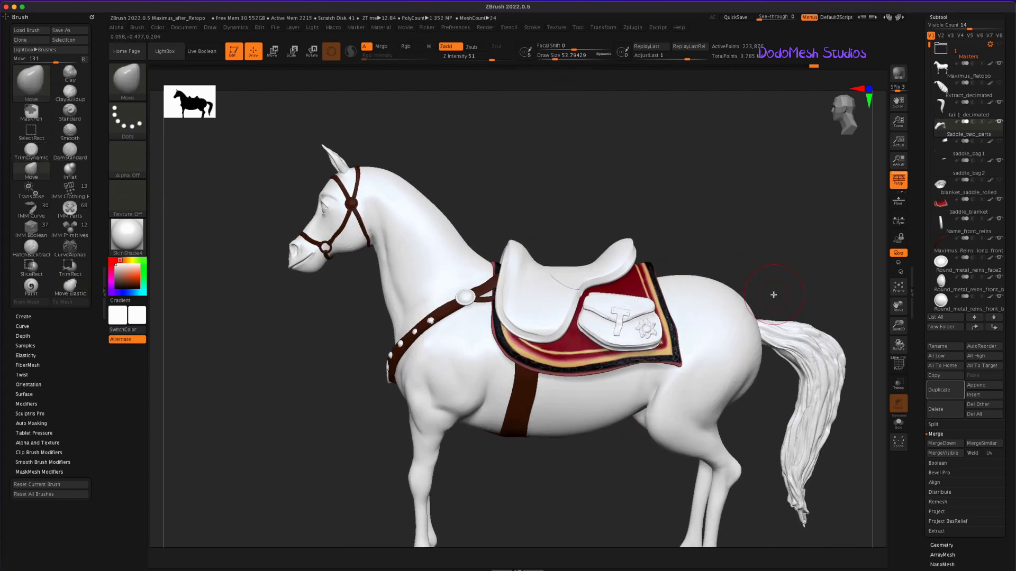
Step: Save the horse project, replacing the existing file
key("ctrl+s")
key("Return")
left_click(535, 228)
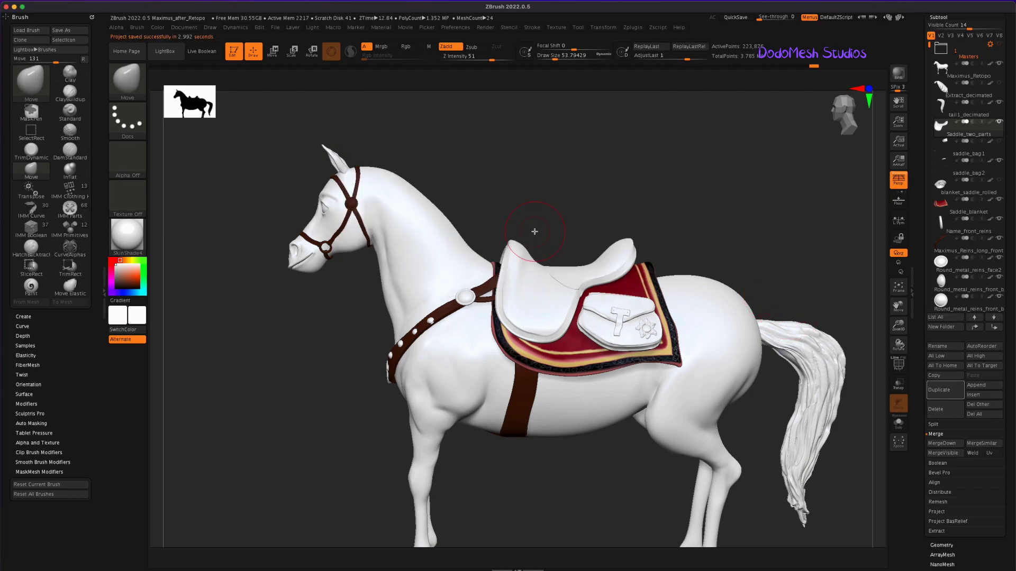
mouse_move(853, 93)
left_mouse_down()
mouse_move(768, 234)
mouse_move(732, 235)
left_mouse_up()
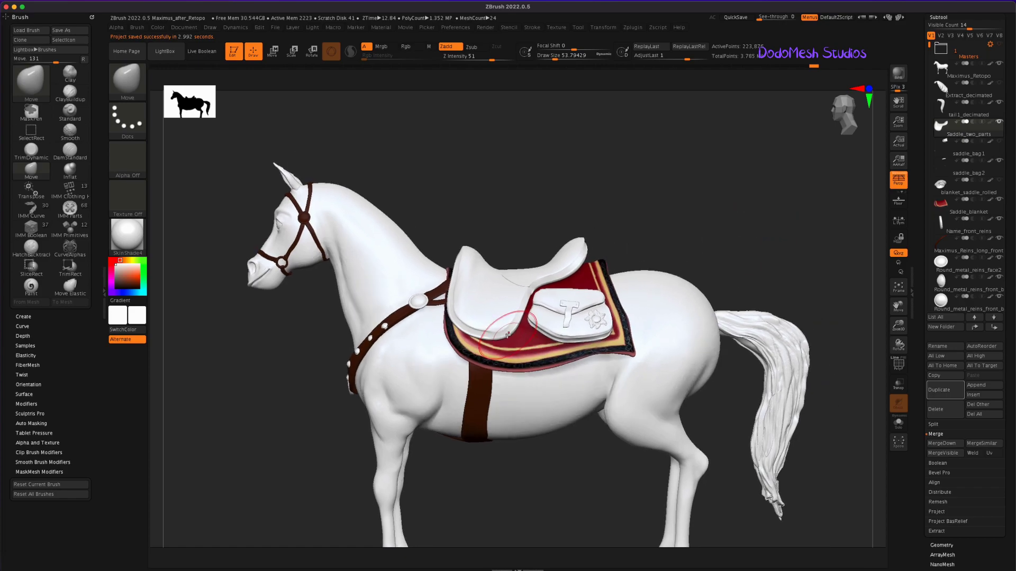
Step: Shrink the brush to a draw size of about 11.7 and duplicate the saddle as Saddle_two_parts1
left_click(556, 59)
left_click_drag(556, 59, 553, 58)
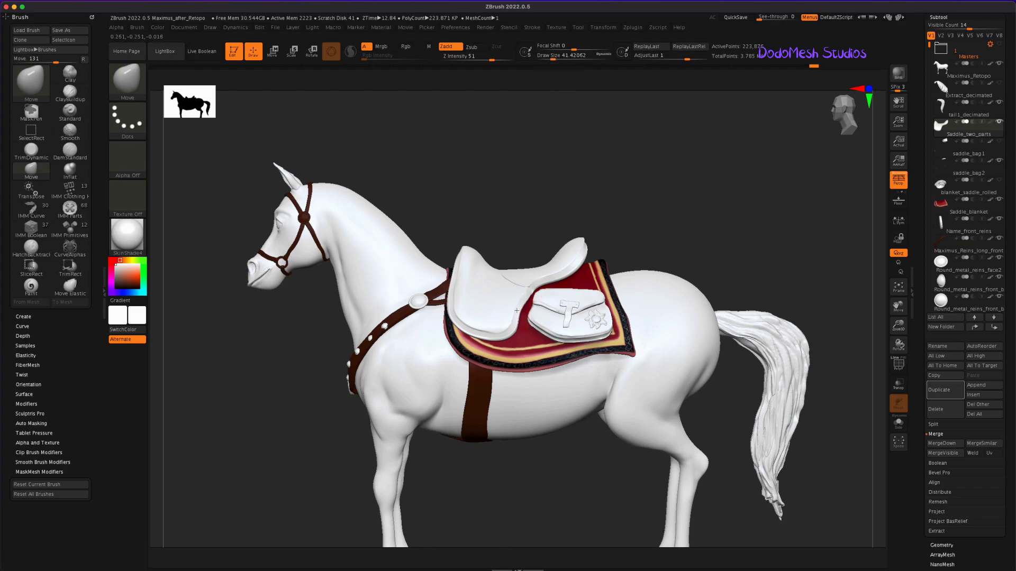
key("s")
left_click_drag(507, 470, 517, 476)
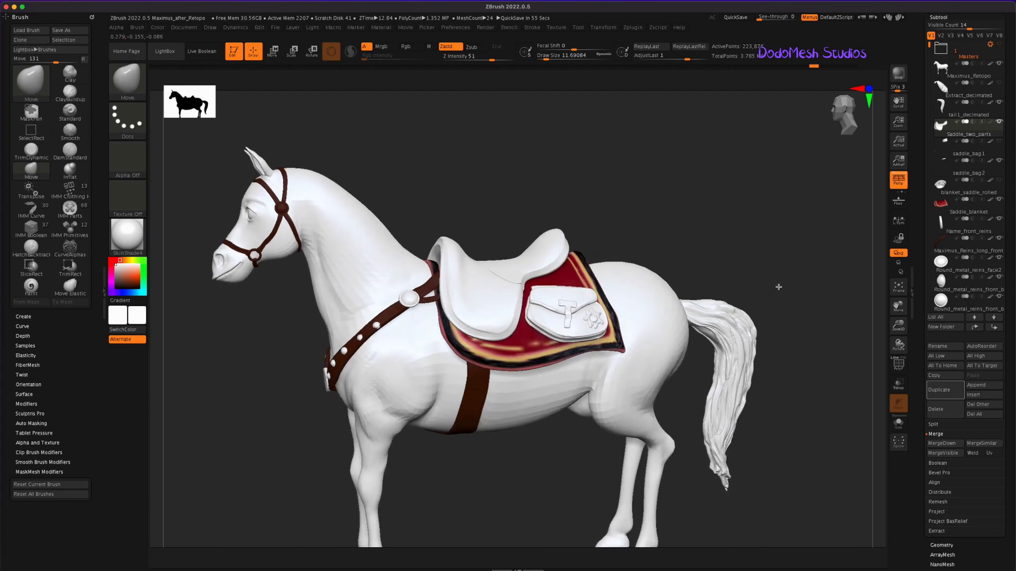
left_click_drag(775, 284, 773, 288)
left_click(937, 390)
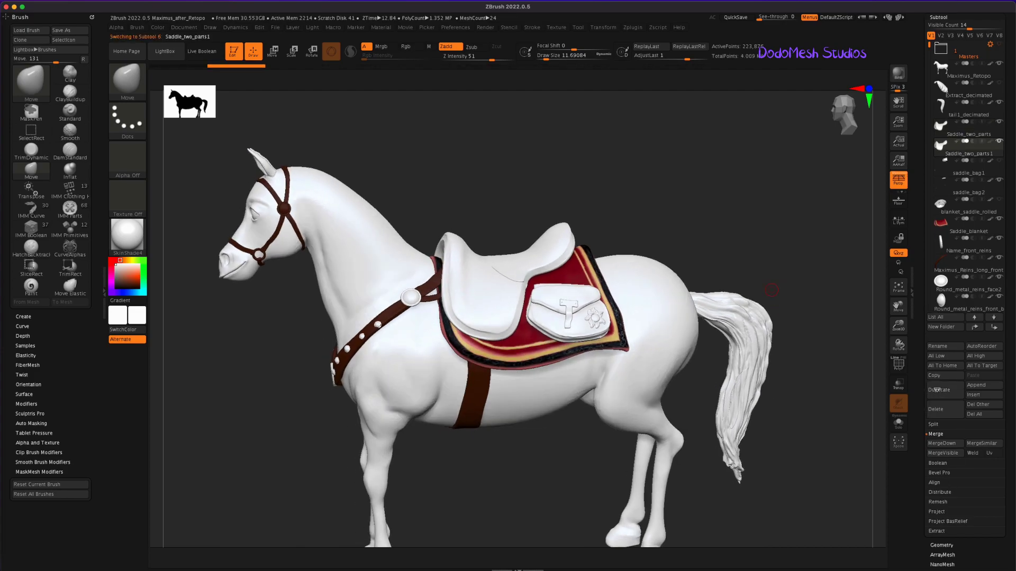
Step: Drop the saddle copy to lowest SDiv and pick IMM Clothing HardW at draw size 4.9
left_click(941, 545)
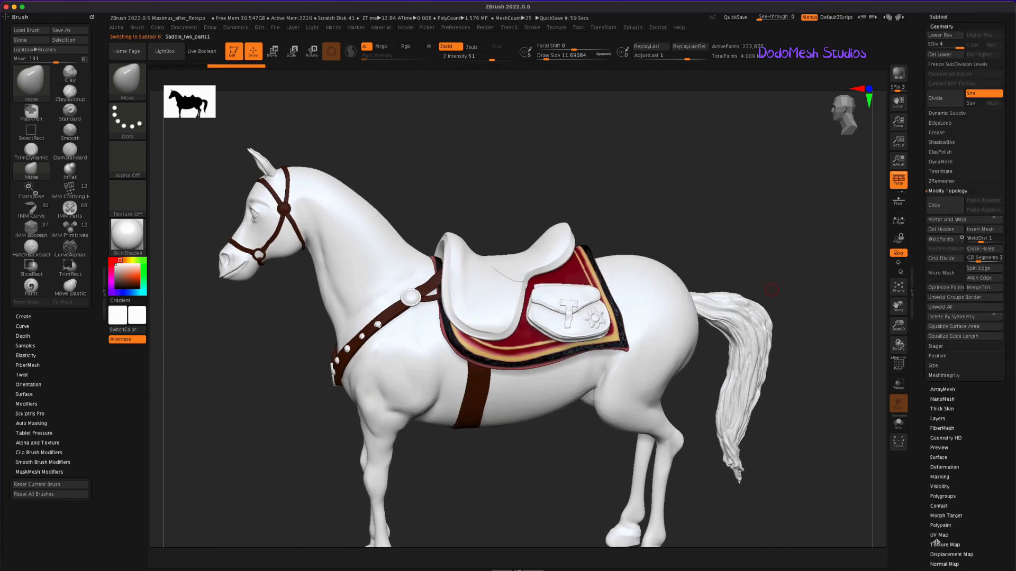
left_click(938, 47)
left_click(941, 17)
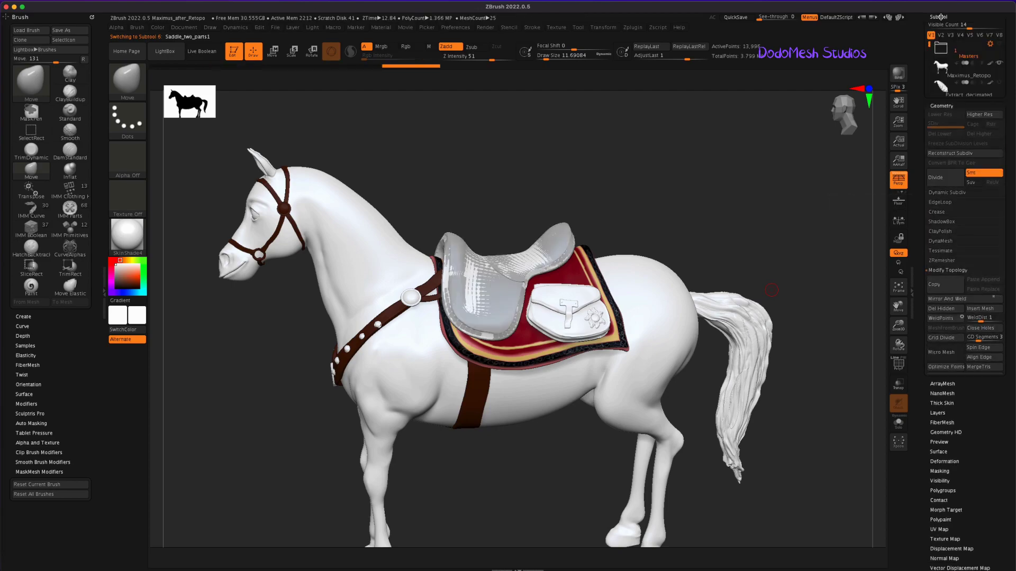
left_click(69, 192)
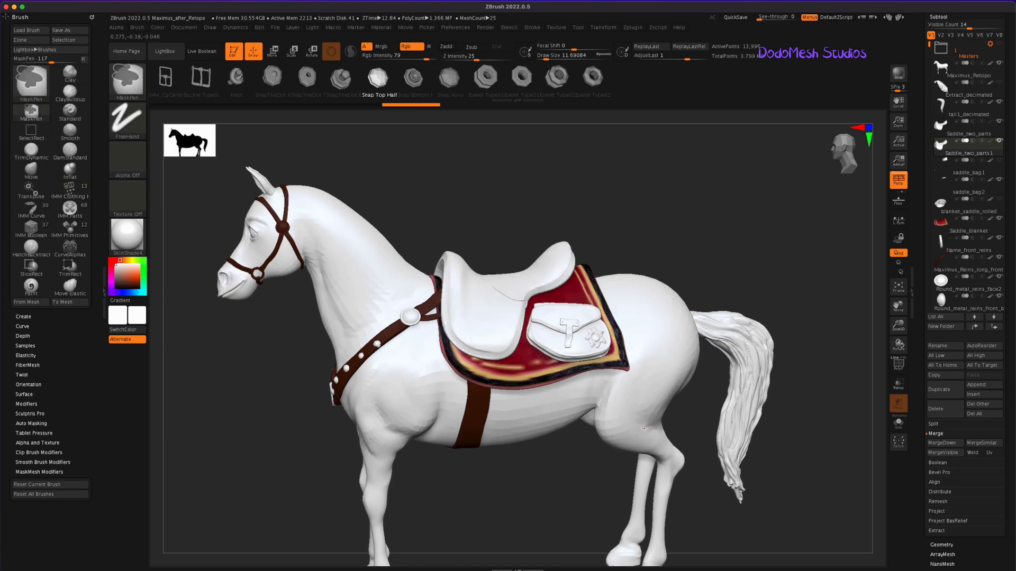
right_click_drag(642, 418, 700, 398, "ctrl")
left_click_drag(546, 55, 543, 56)
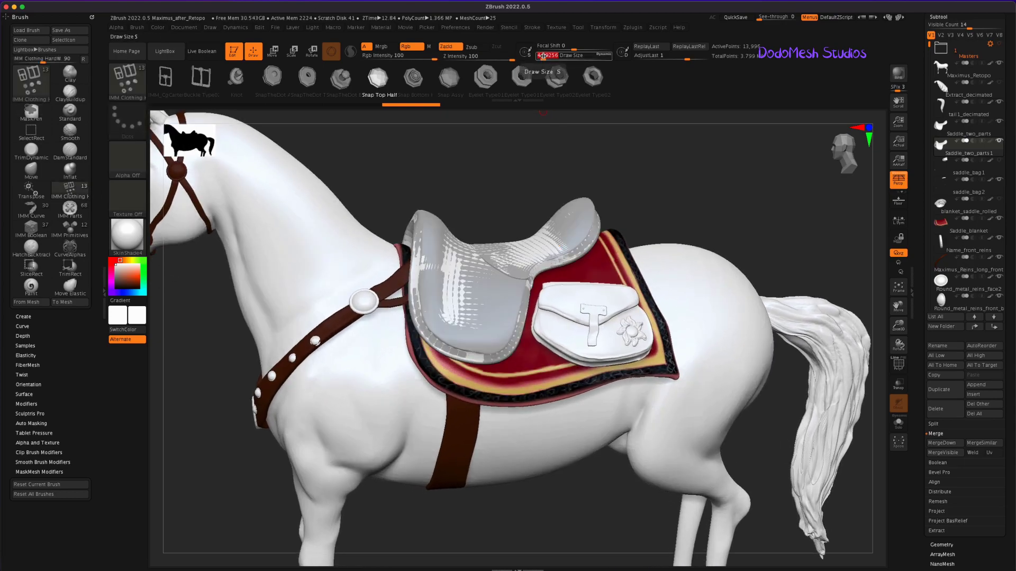
Step: Stamp a row of beads along the saddle's lower front edge, redoing one misplaced bead
left_click(475, 357)
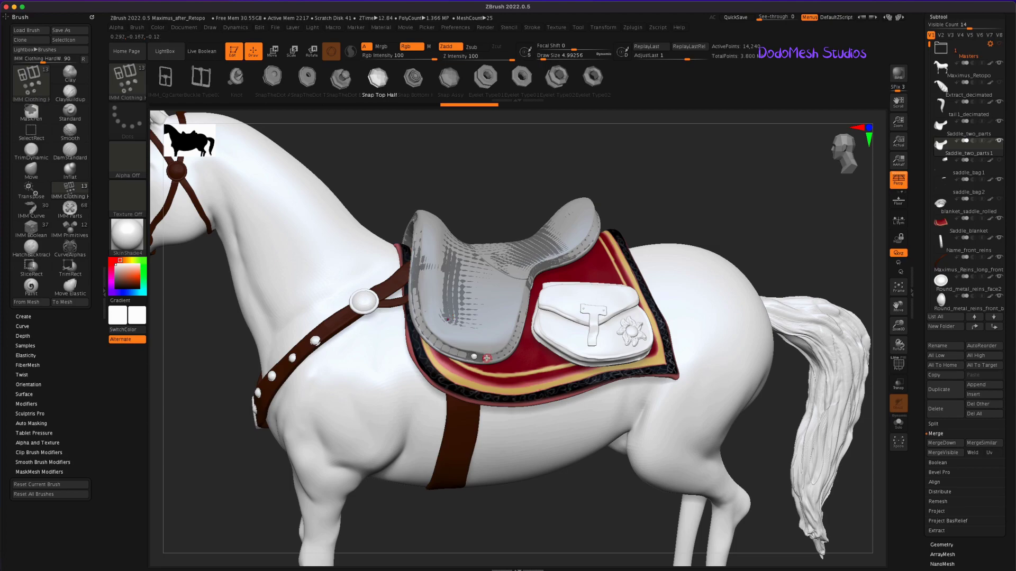
left_click(486, 358)
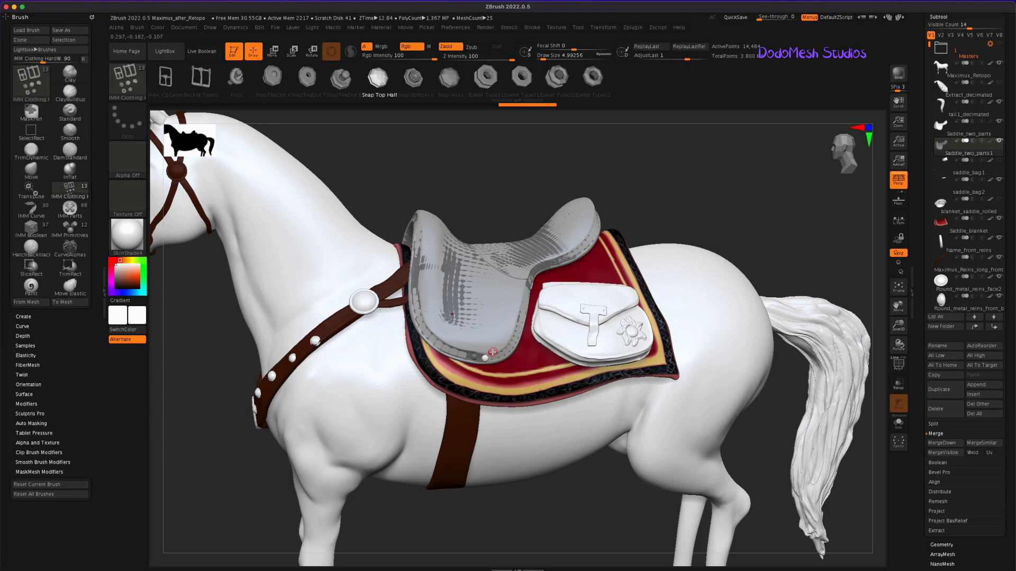
key("ctrl+z")
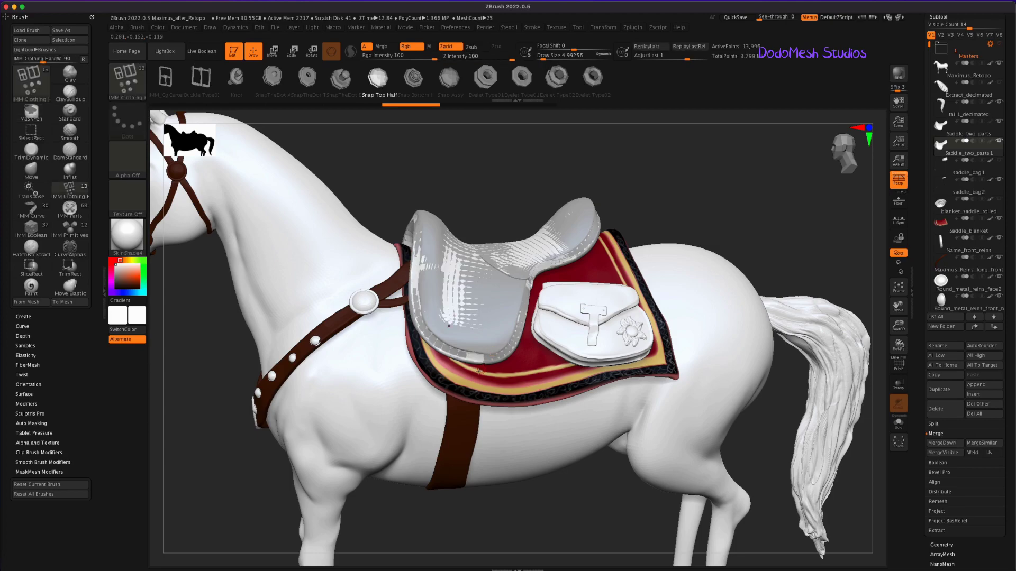
left_click(471, 357)
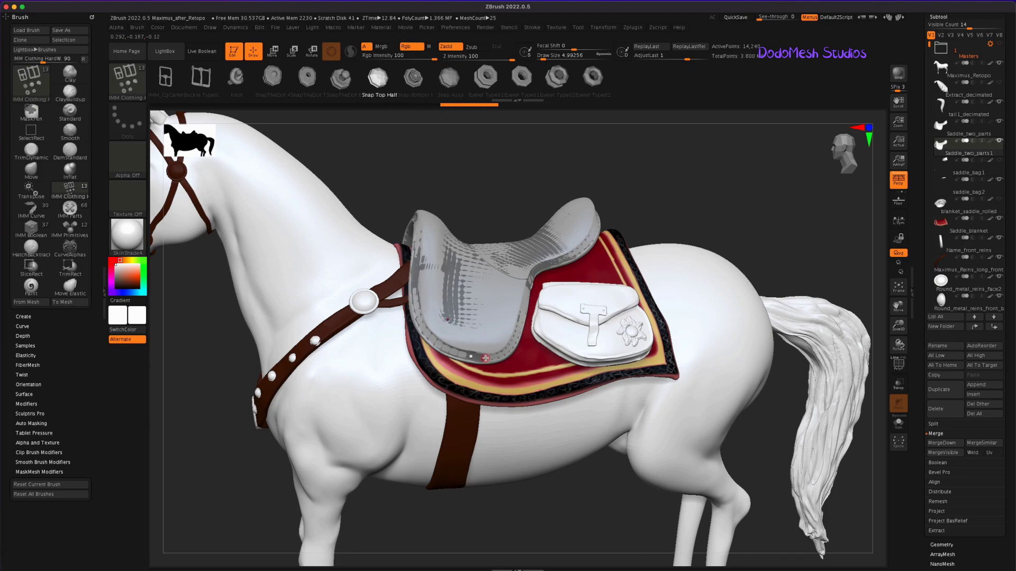
left_click(487, 358)
left_click(498, 357)
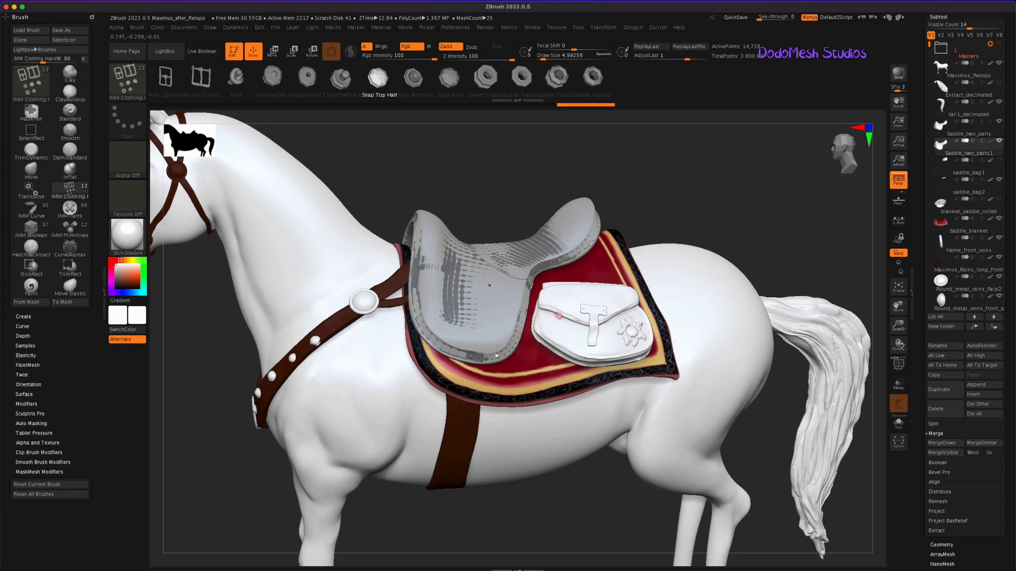
left_click(502, 353)
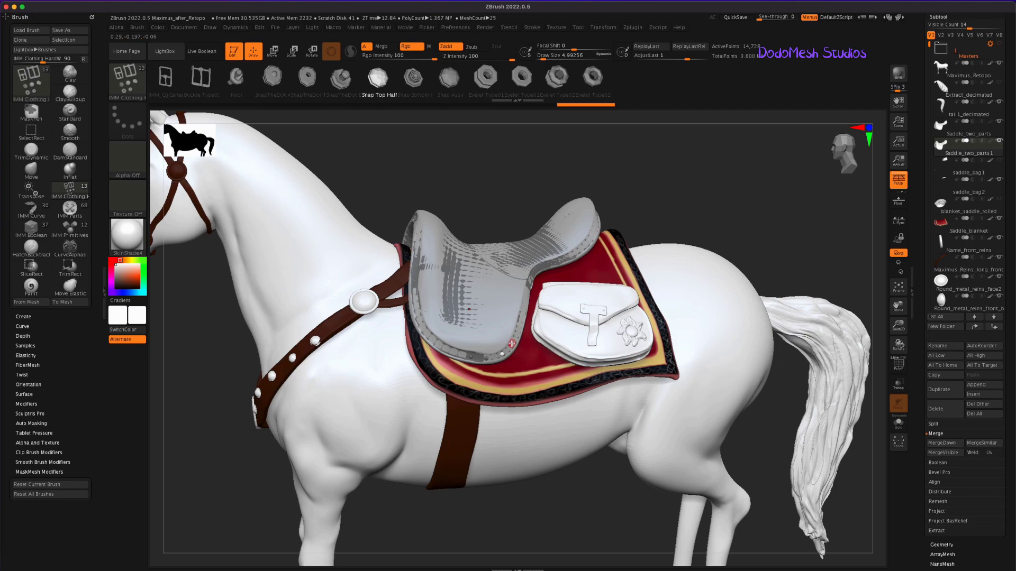
left_click(514, 343)
left_click(518, 330)
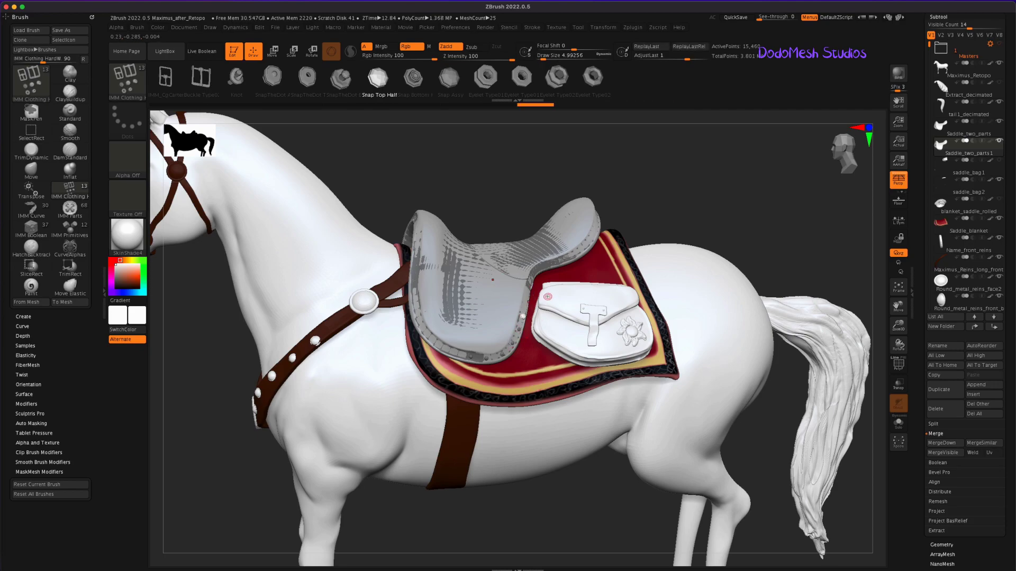
Step: Continue the bead row up the saddle's front edge toward the top
left_click(524, 316)
left_click(525, 300)
left_click(529, 284)
left_click(532, 276)
left_click(532, 276)
key("ctrl+z")
left_click(545, 264)
left_click(542, 269)
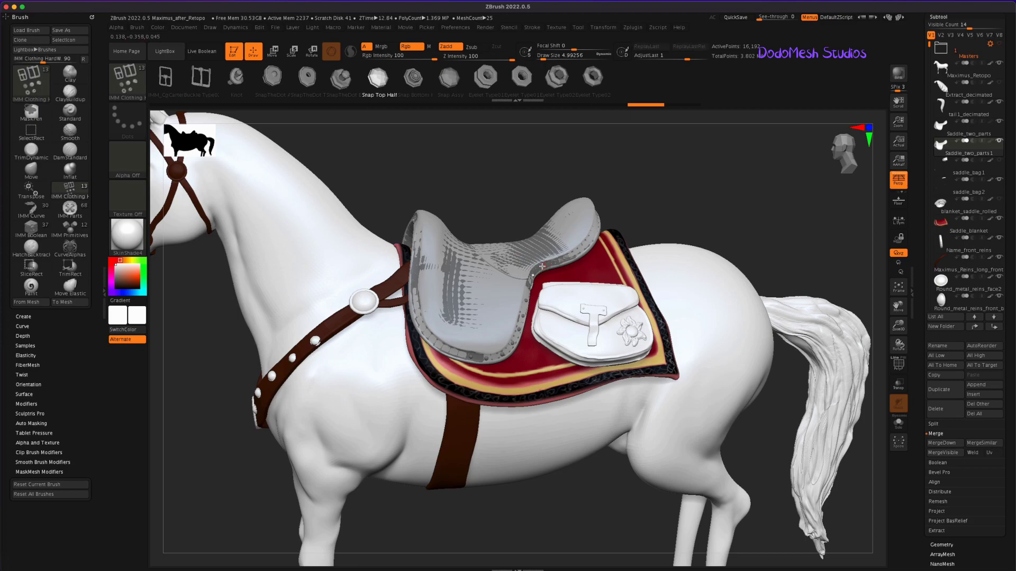
left_click(578, 252)
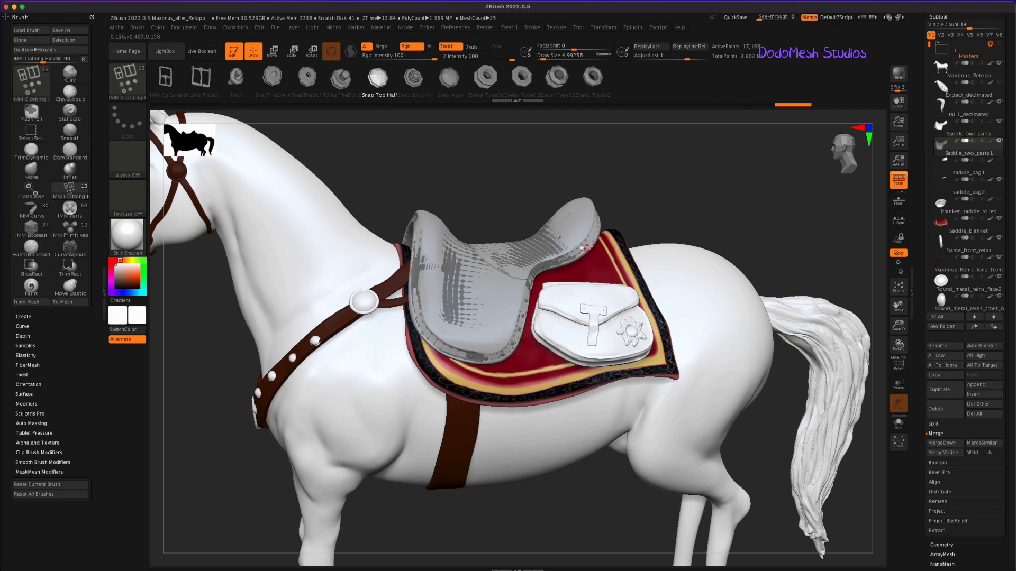
Step: Add a bead on the saddle rim, settling its placement with undo and redo
left_click(603, 234)
key("ctrl+z")
key("ctrl+z")
key("ctrl+shift+z")
key("ctrl+shift+z")
key("ctrl+shift+z")
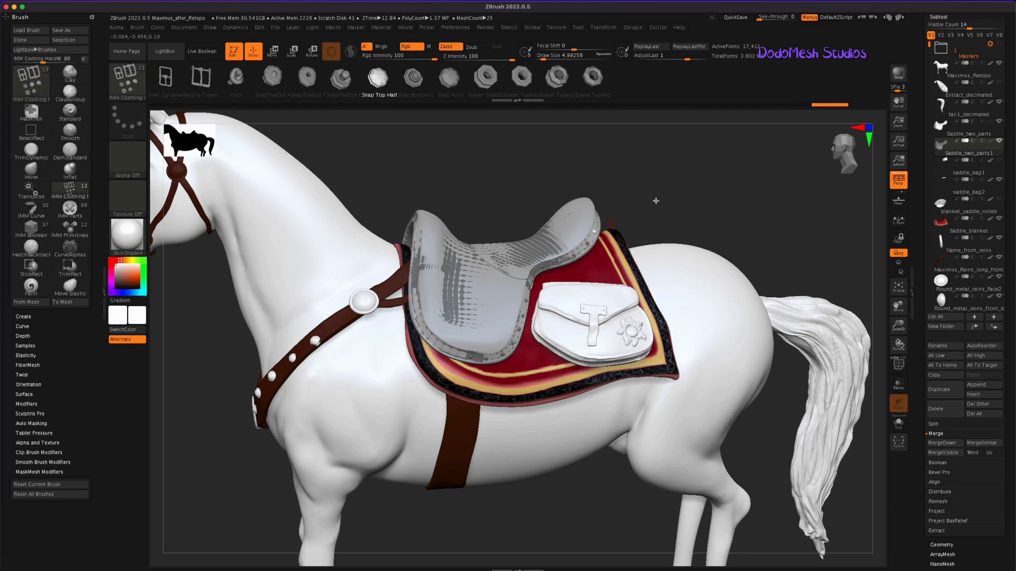
key("ctrl+z")
key("ctrl+z")
key("ctrl+z")
key("ctrl+z")
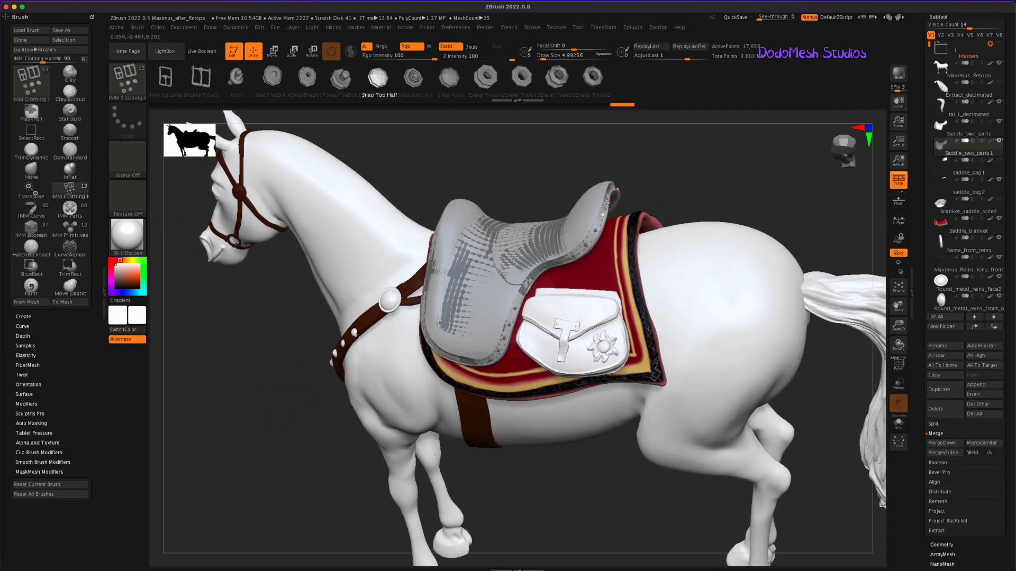
key("ctrl+shift+z")
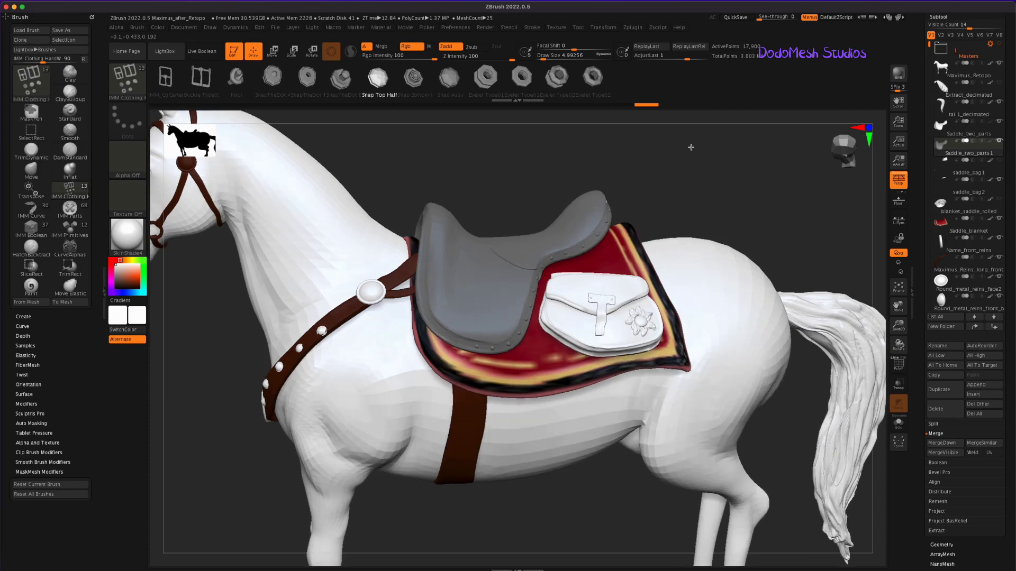
key("ctrl+shift+z")
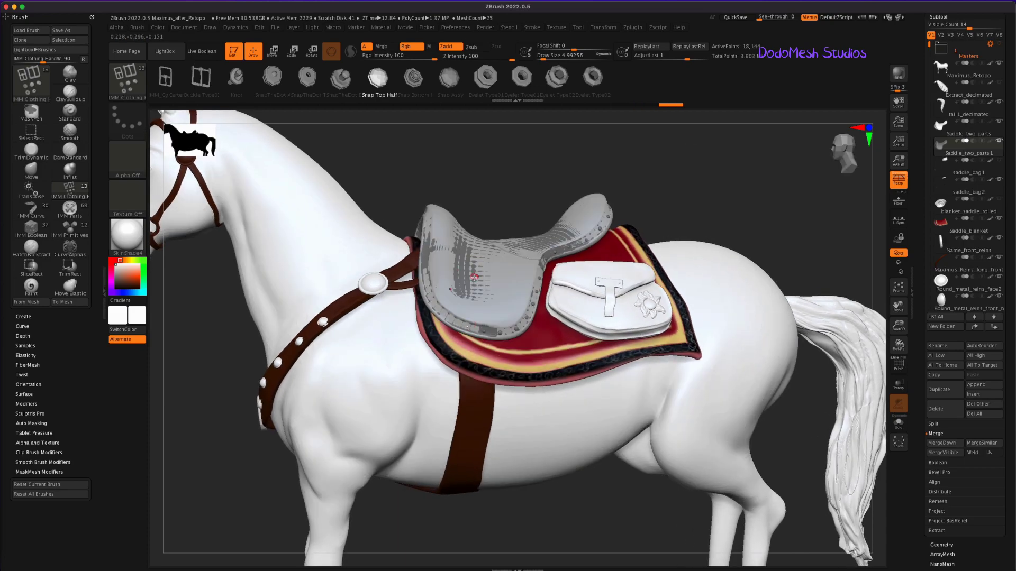
Step: Line the saddle's back edge with beads up to the top of the saddle
left_click(467, 327)
left_click(450, 318)
left_click(439, 308)
left_click(431, 295)
left_click(428, 277)
left_click(426, 264)
left_click(425, 250)
left_click(427, 233)
left_click(430, 225)
left_click(431, 213)
Step: Split the beads off with Split To Similar Parts and delete the extra third part
left_click(940, 426)
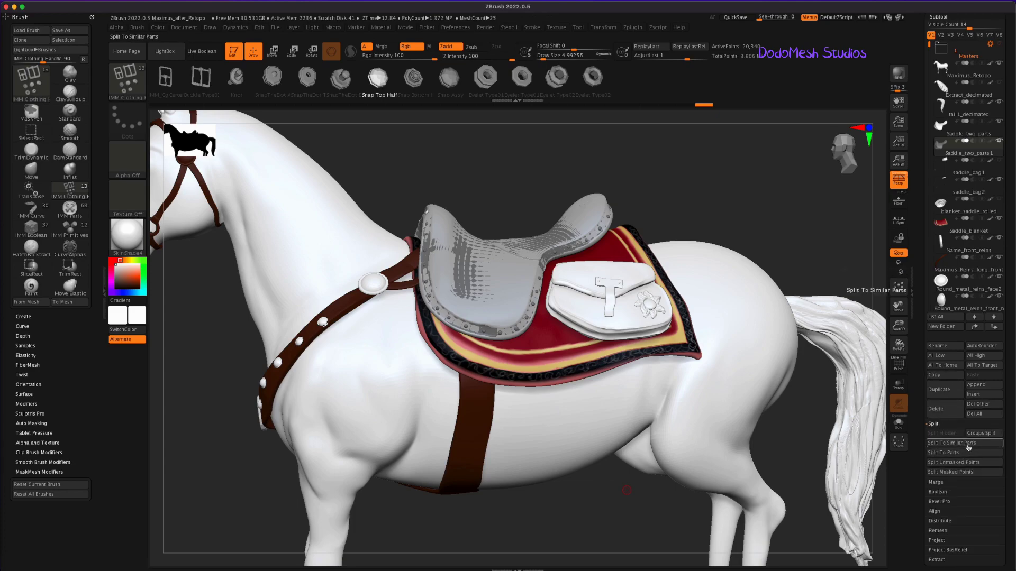
left_click(957, 444)
left_click(864, 462)
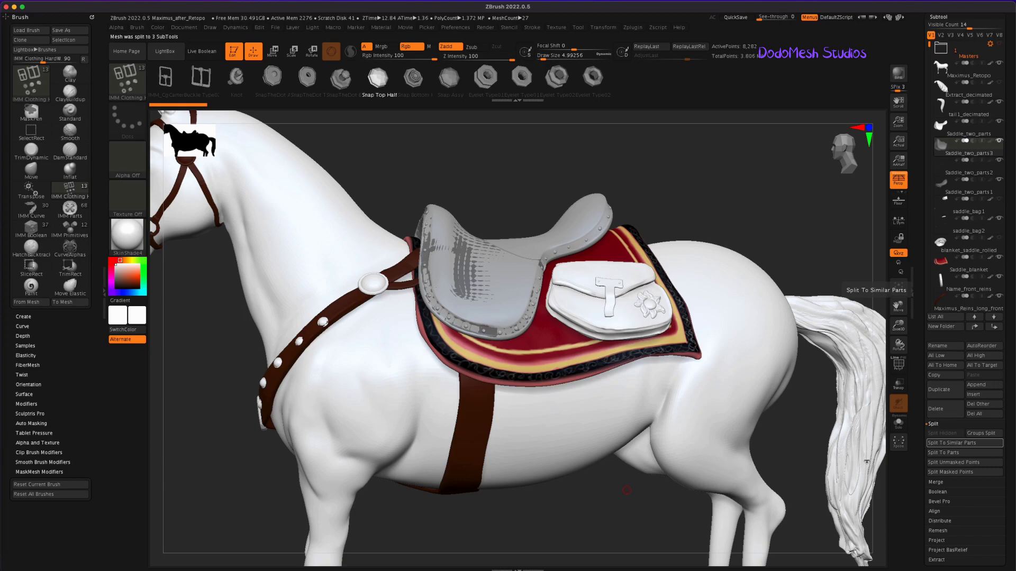
left_click(946, 411)
left_click(864, 428)
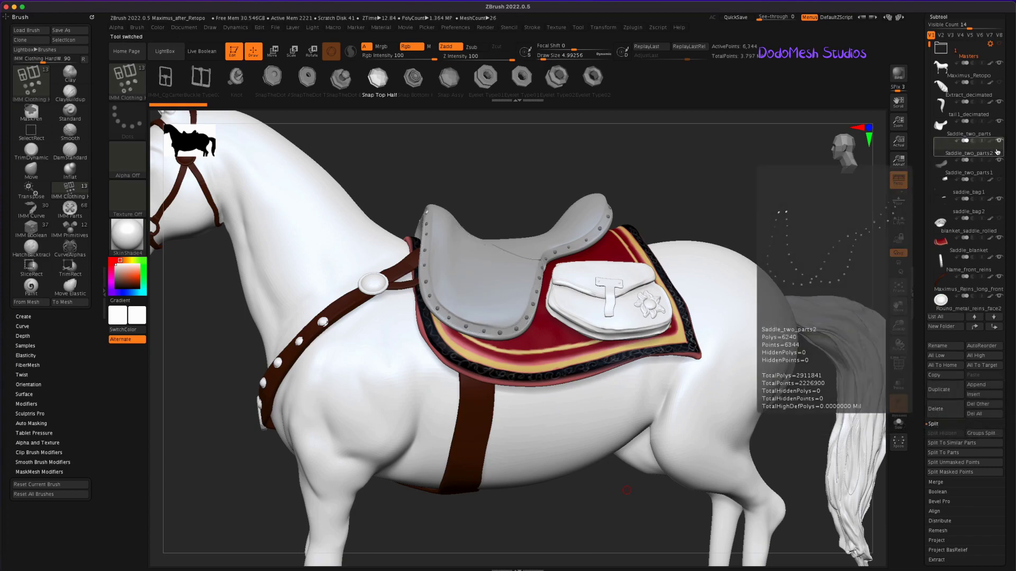
Step: Rename the bead subtool to Saddle_two_parts_bolts and zoom out to the whole horse
left_click(952, 344)
key("Right")
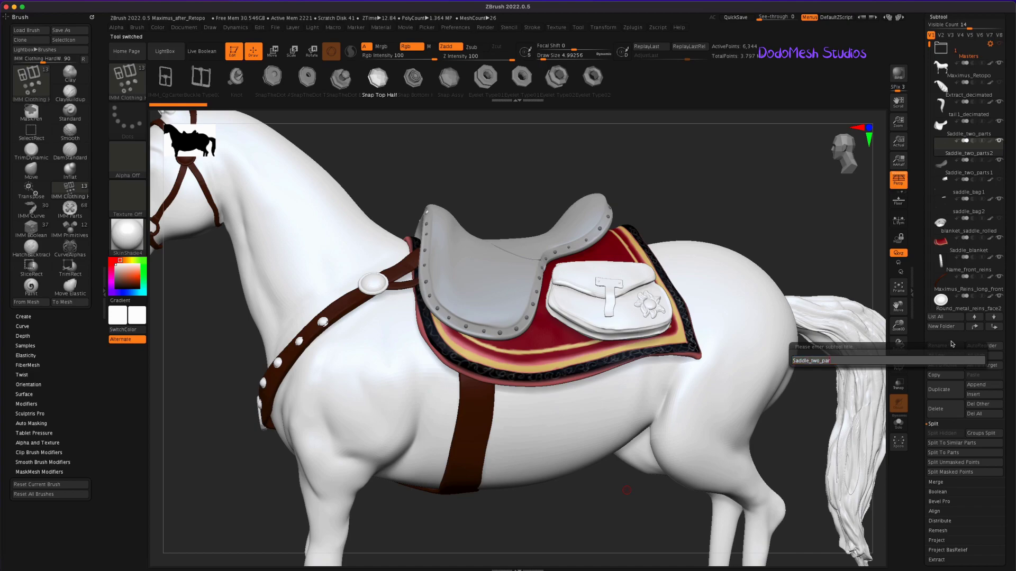
type("ts_bolt")
key("Return")
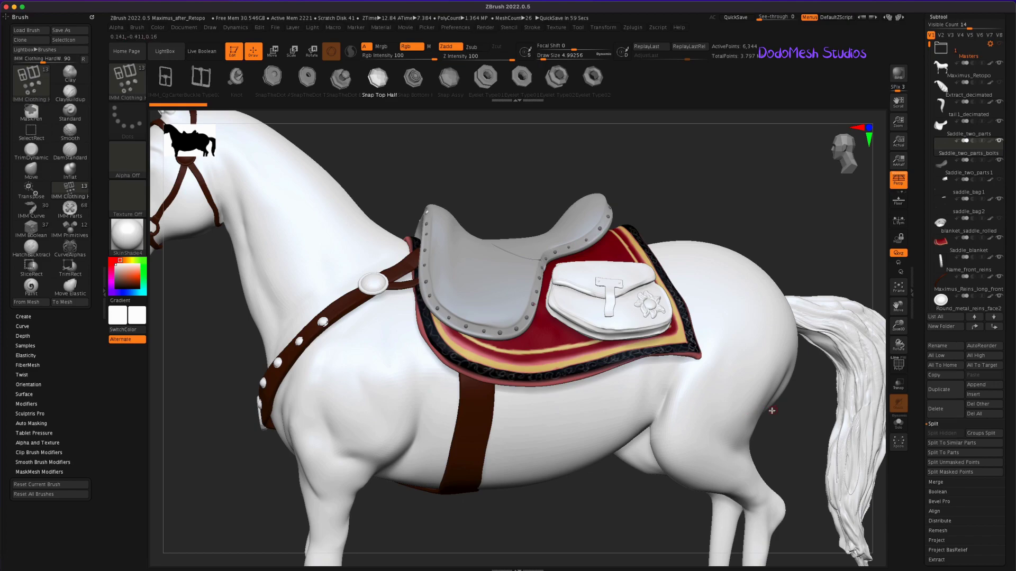
right_click_drag(764, 407, 766, 427, "ctrl")
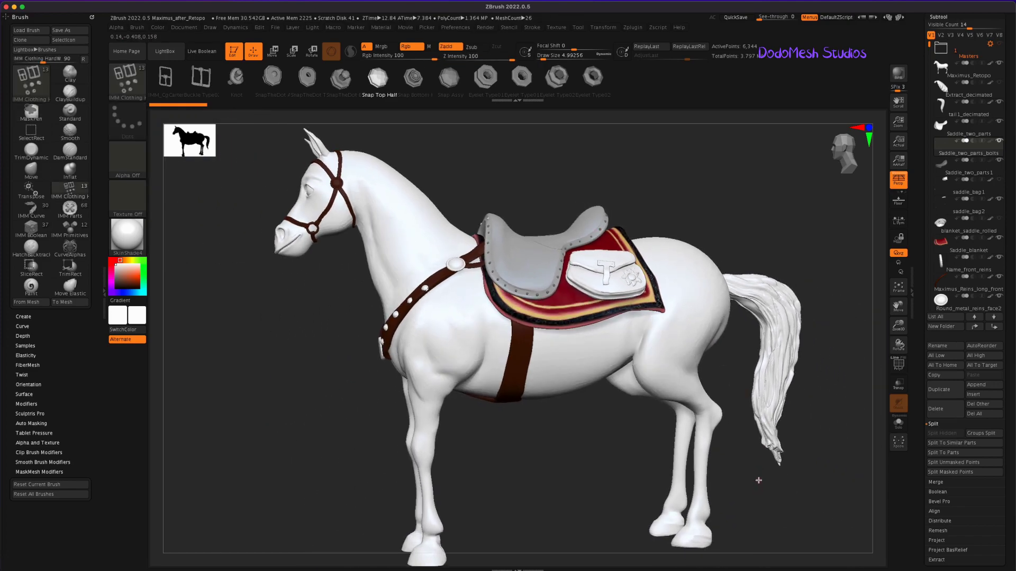
Step: Save the horse project over the existing file
key("ctrl+s")
key("Return")
left_click(535, 232)
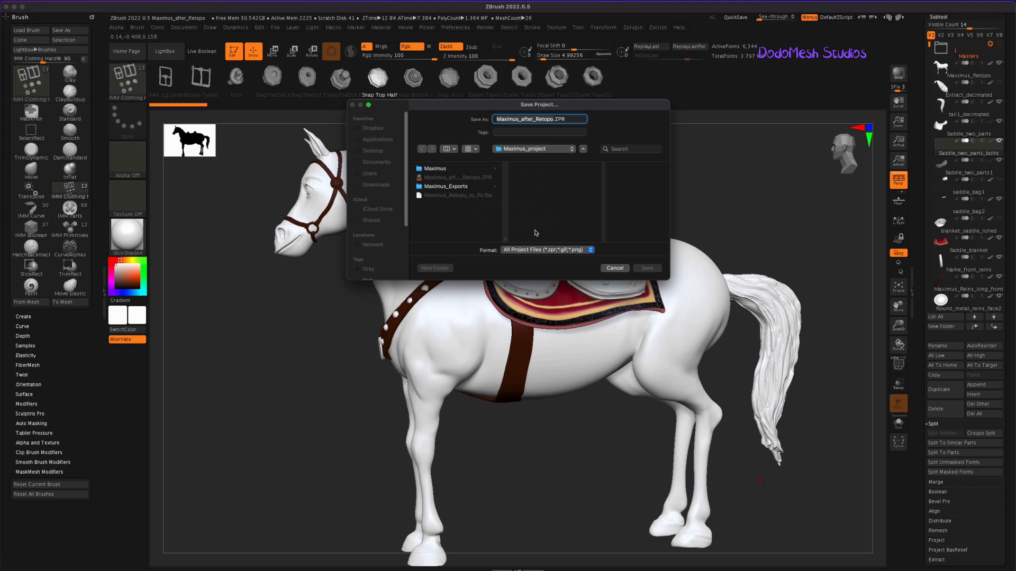